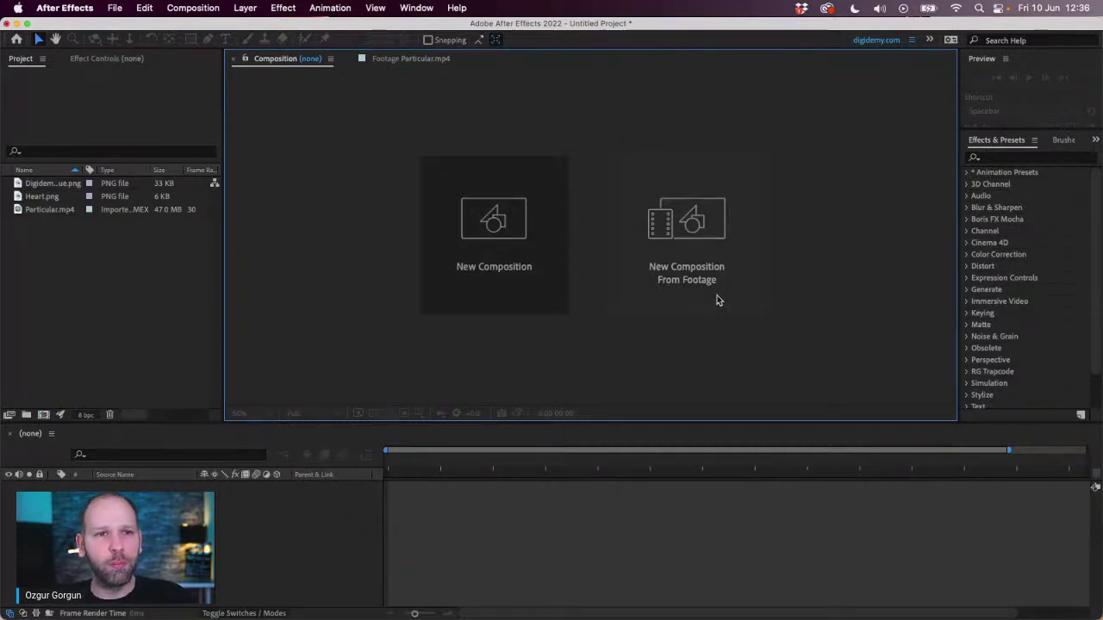
Create a new composition named "CC Ball Action" with the HDTV 1080 25 preset and a 10-second duration.
click(193, 8)
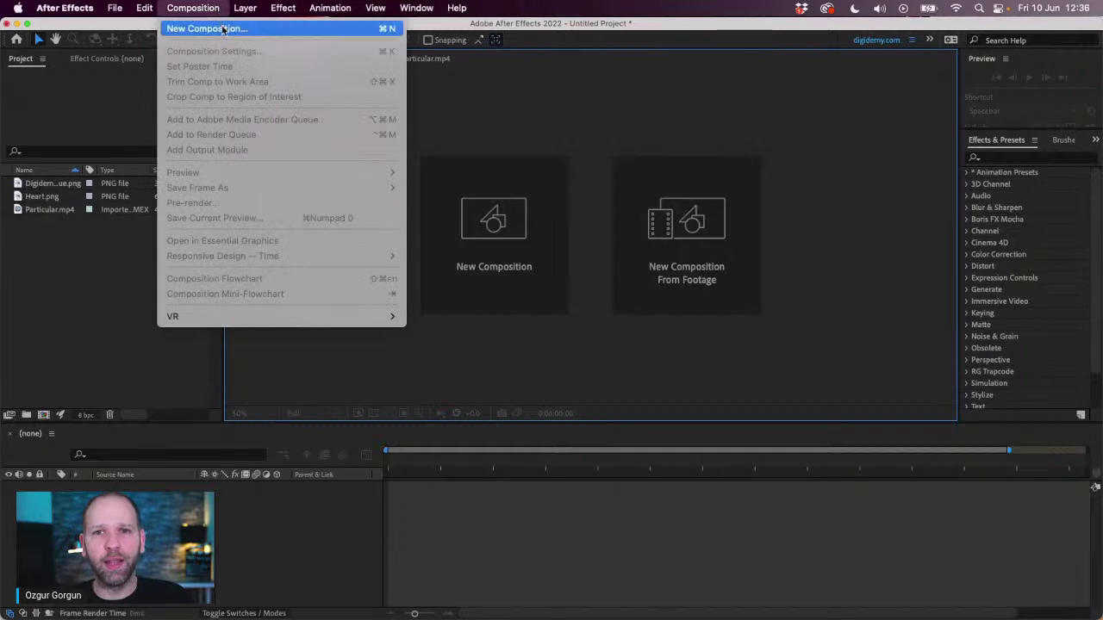
click(224, 30)
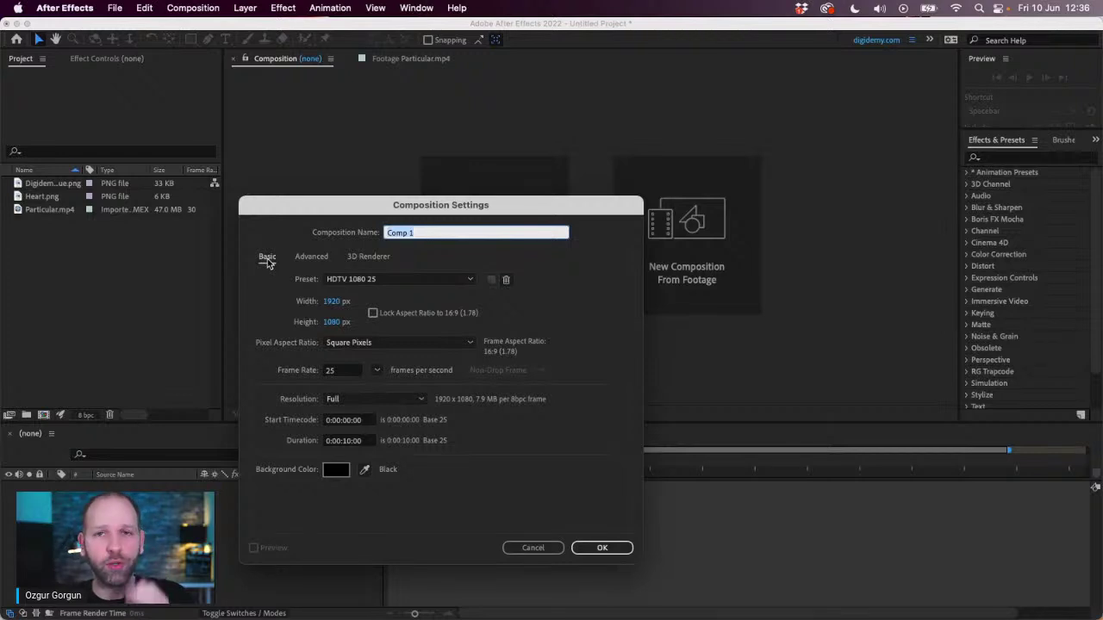
text(CC Ball Action)
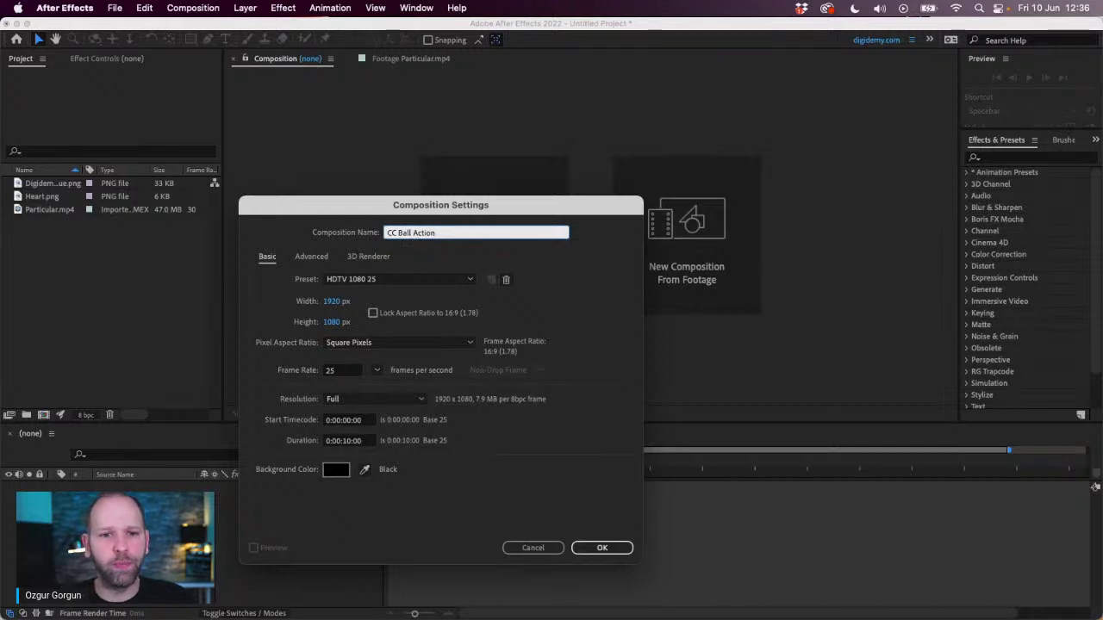
click(618, 546)
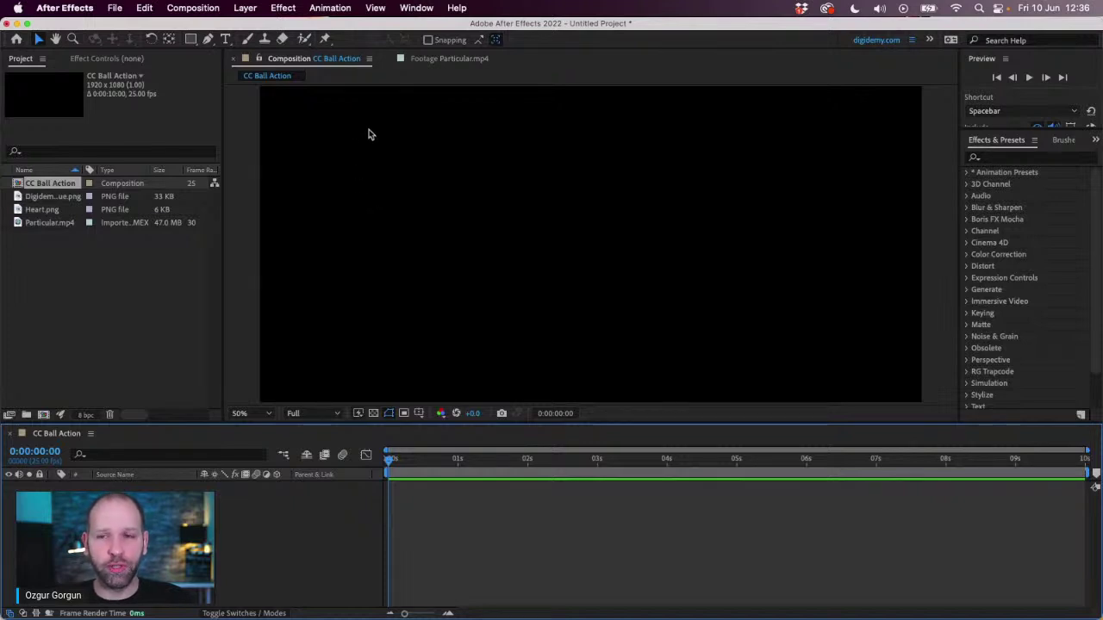
Add a white solid layer of 1920 x 1080 px to the CC Ball Action composition.
click(247, 10)
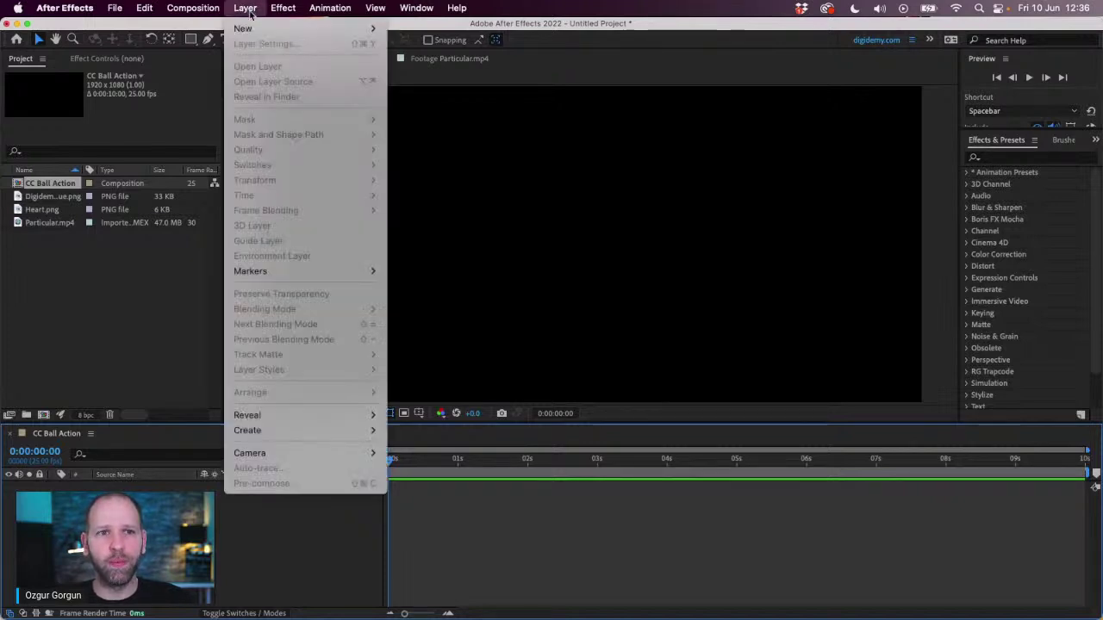
mouse_move(245, 28)
click(437, 42)
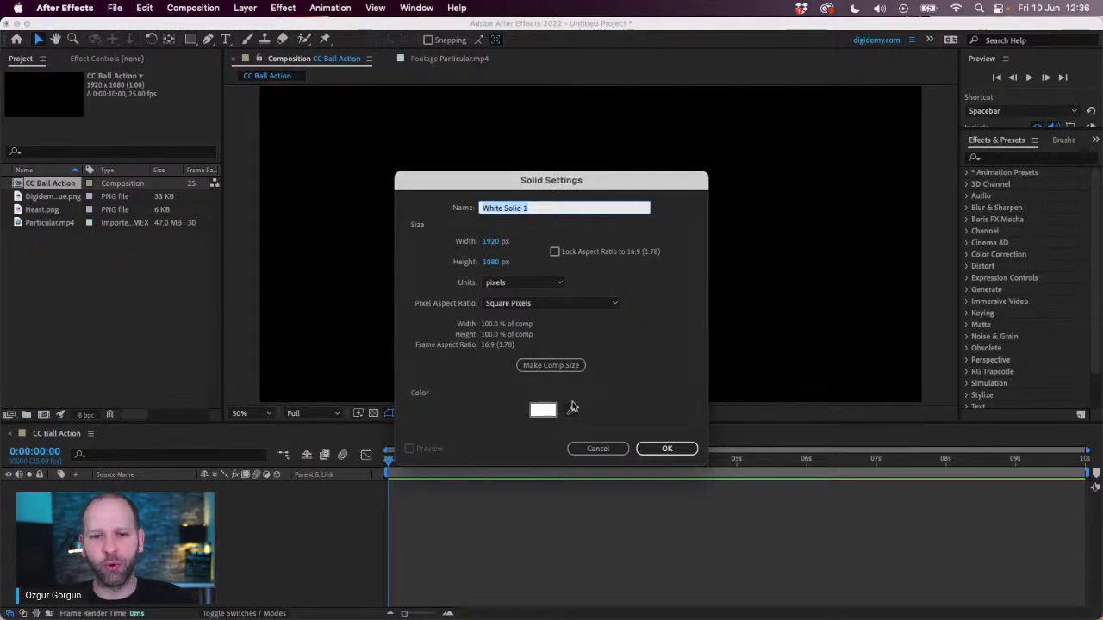
click(668, 448)
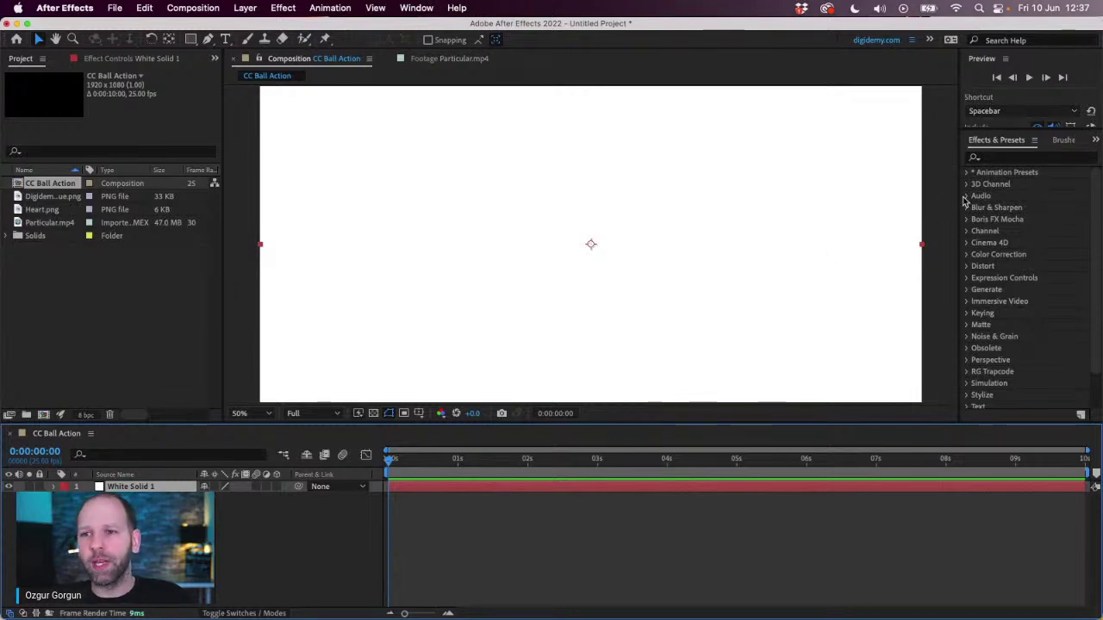
Find the 4-Color Gradient effect and apply it to the white solid.
click(996, 159)
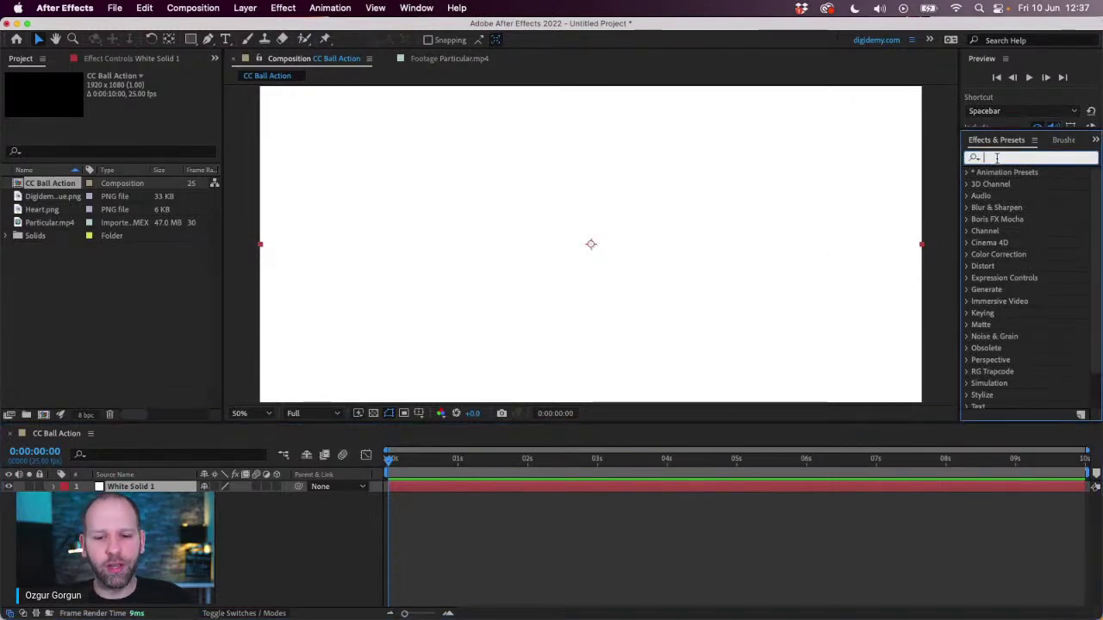
text(4)
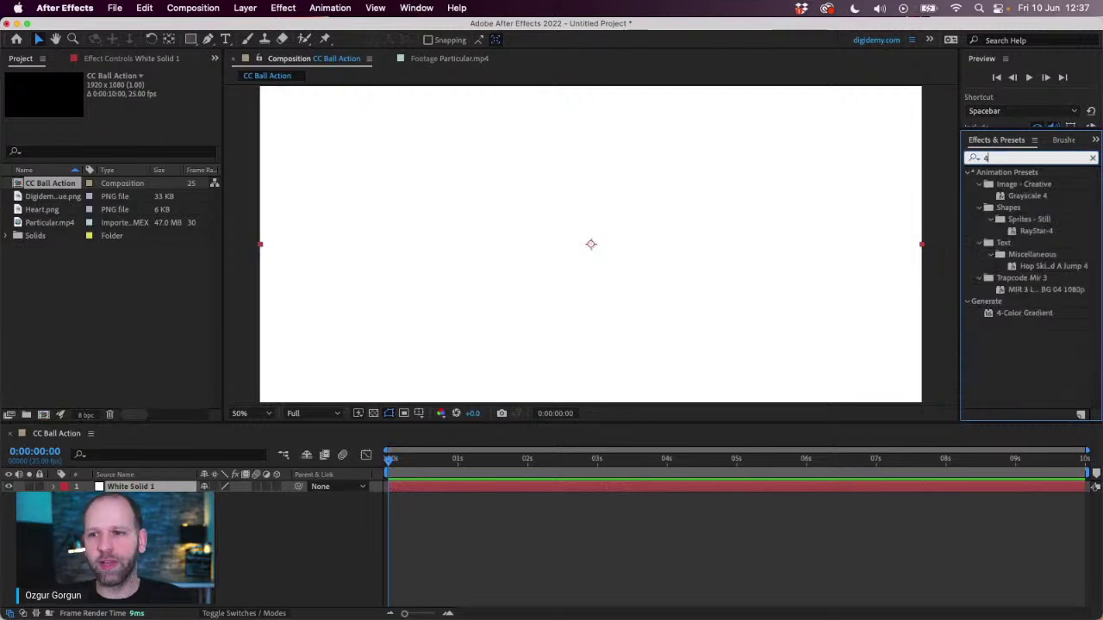
double_click(1032, 313)
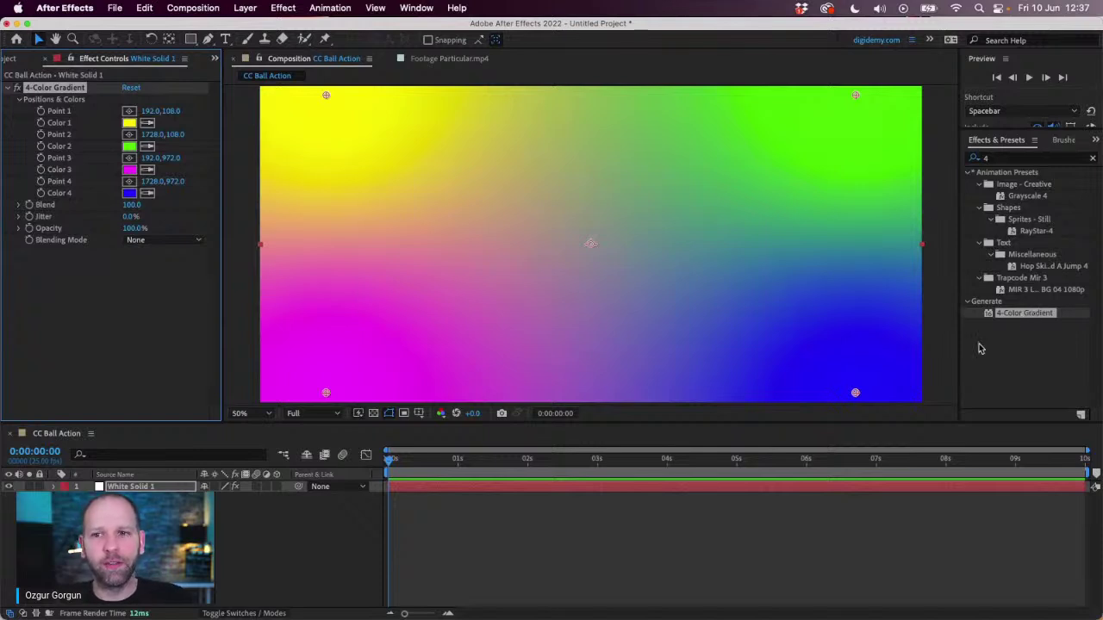
Move the gradient's yellow Point 1 down to about 194, 236 and collapse the 4-Color Gradient settings.
click(326, 97)
drag(326, 98, 326, 143)
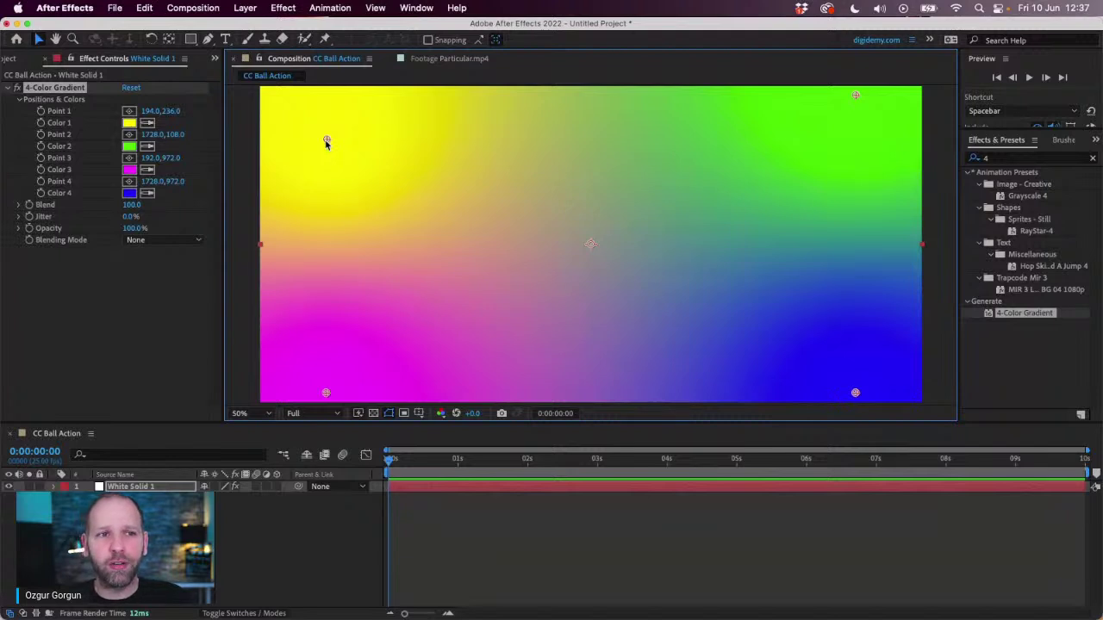
click(9, 88)
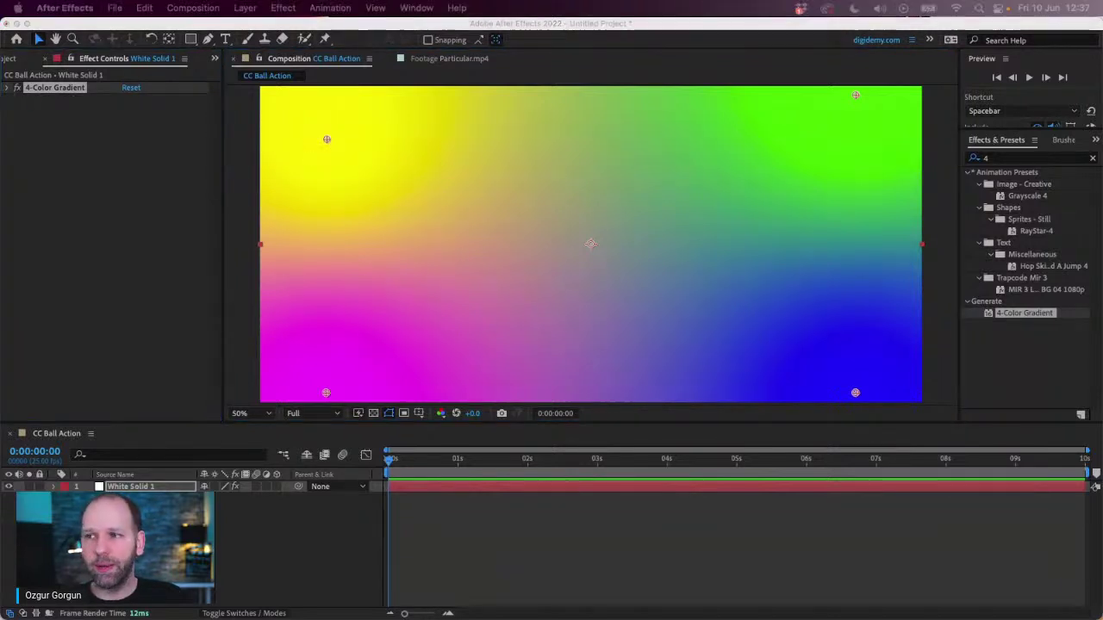
Search the effects for "ball" and apply CC Ball Action to the white solid.
click(1008, 159)
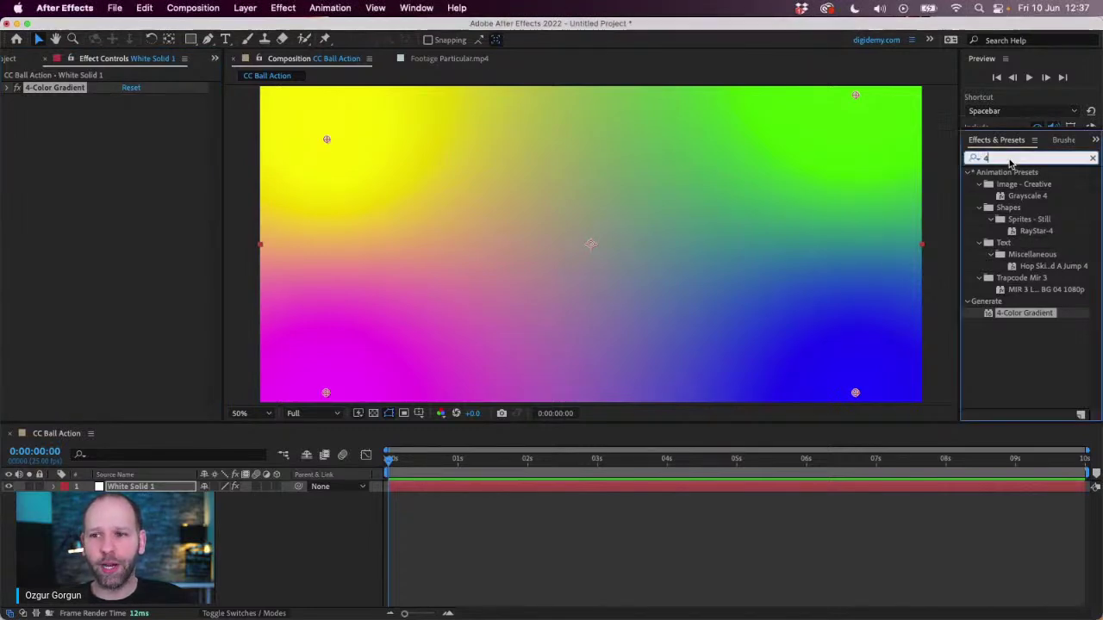
text(ball)
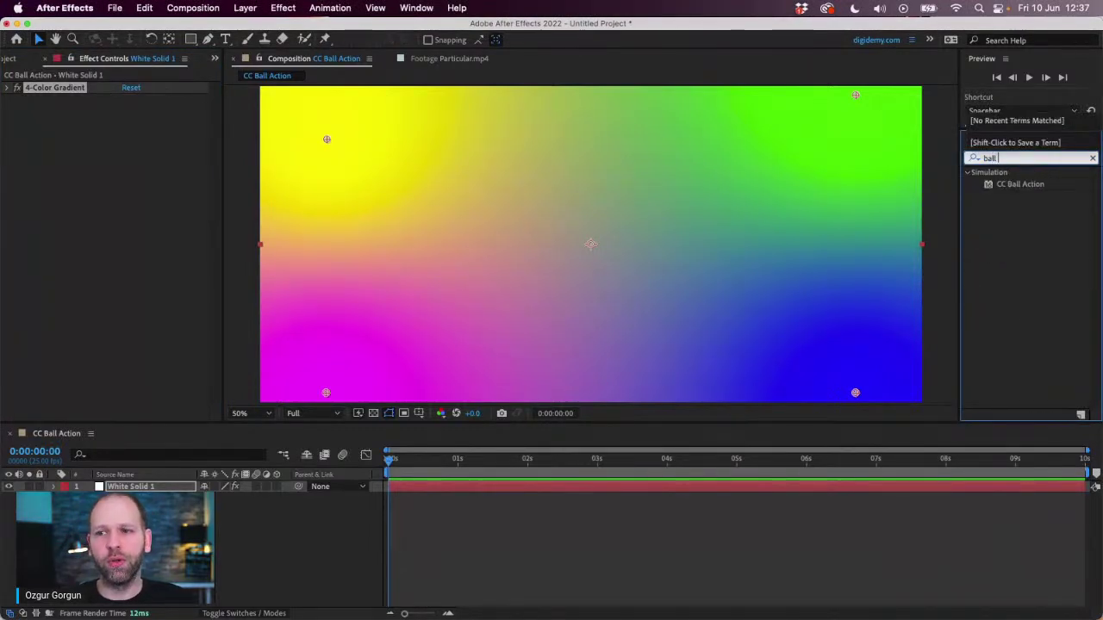
click(1041, 183)
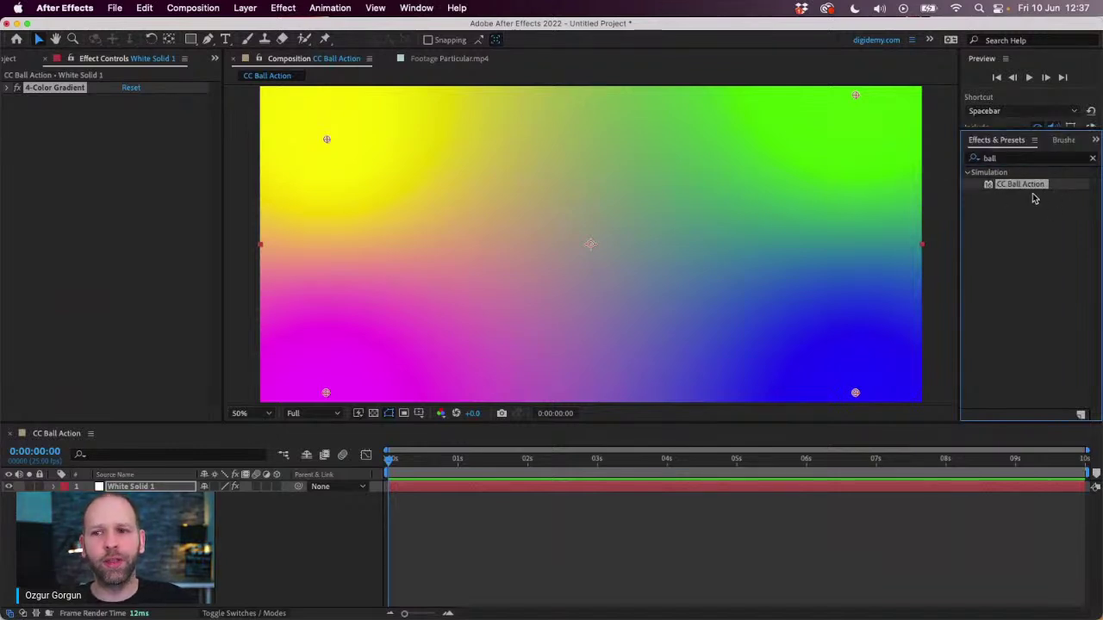
drag(1031, 184, 732, 234)
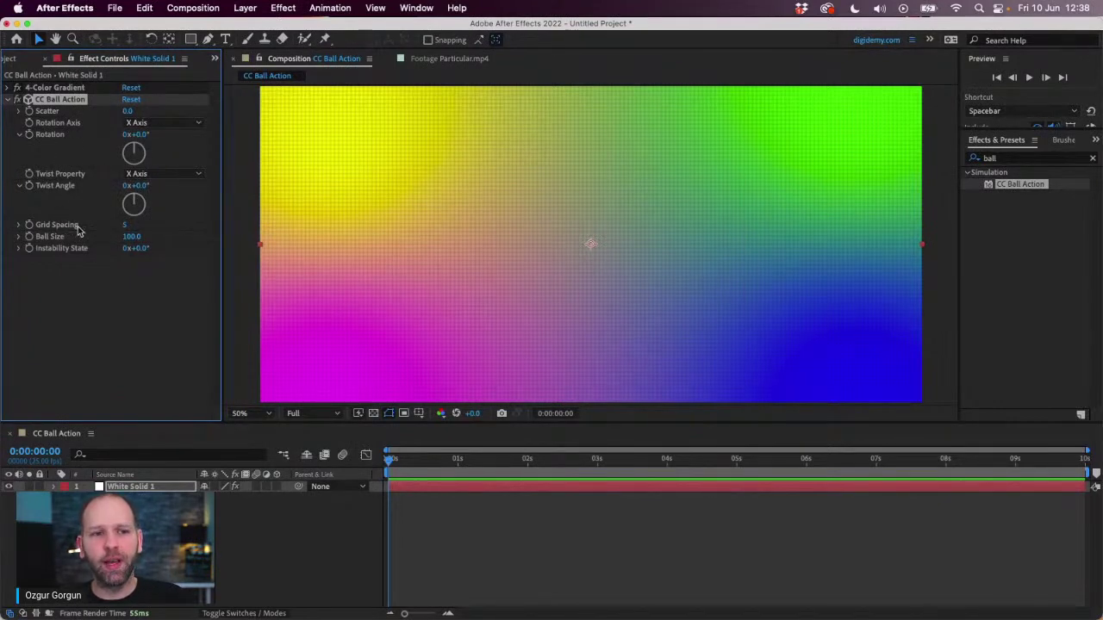
Reduce the CC Ball Action grid spacing to 2 and inspect the balls up close.
scroll(315, 160, up, 1)
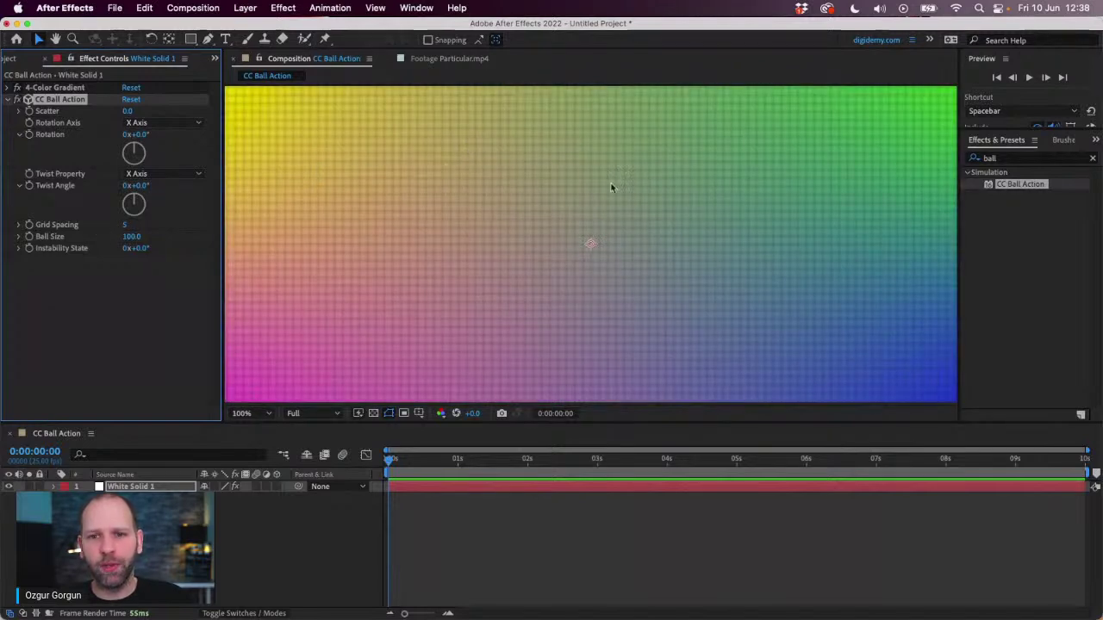
scroll(593, 191, down, 1)
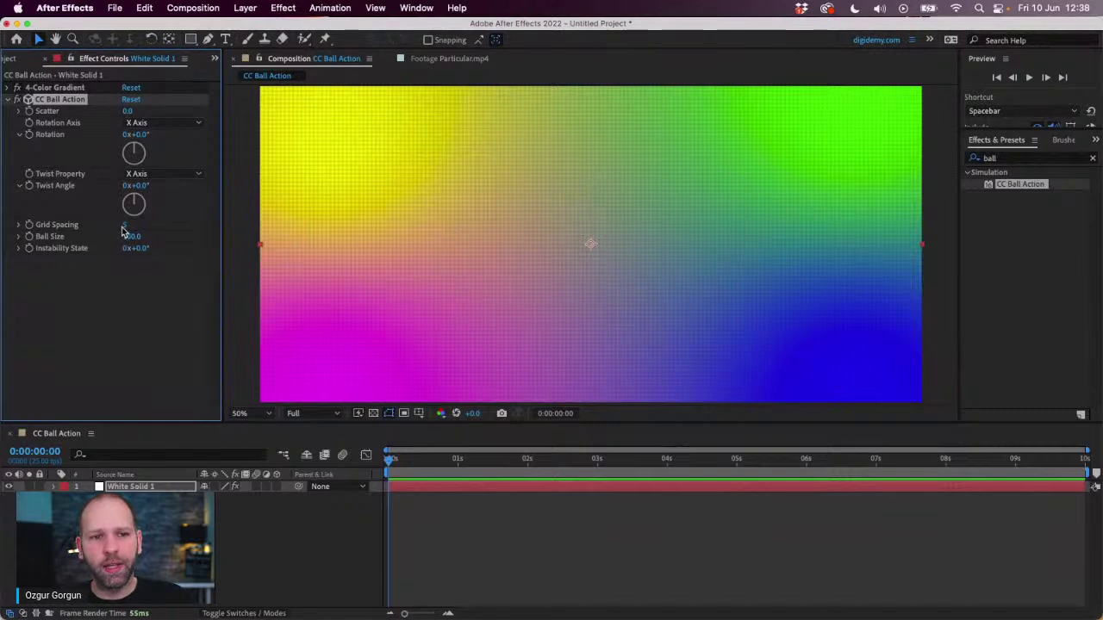
drag(121, 230, 107, 231)
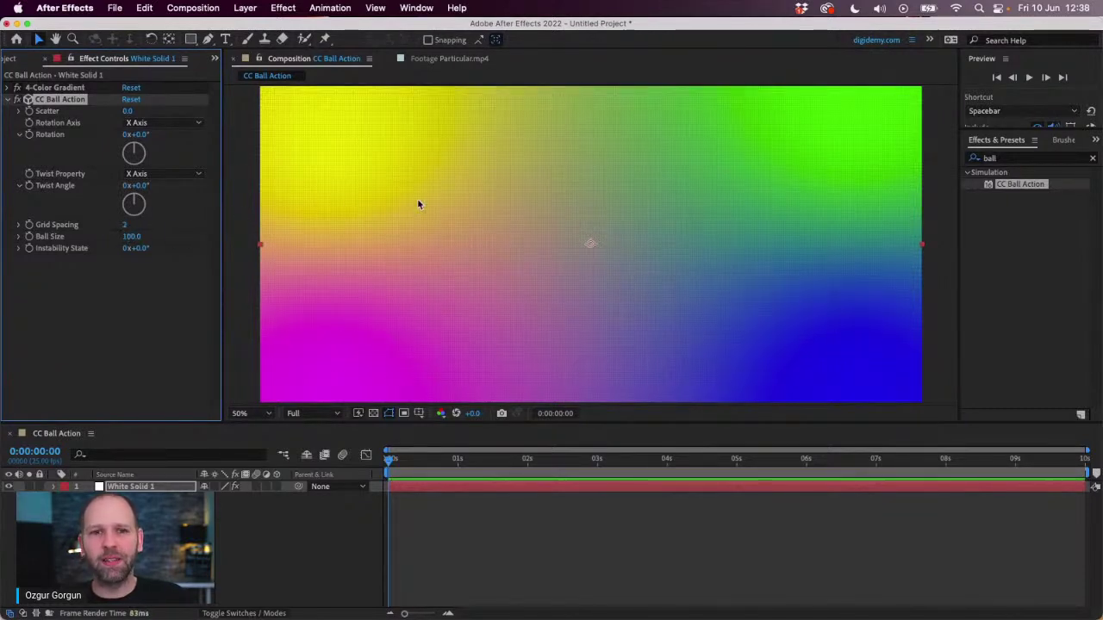
scroll(414, 201, up, 1)
scroll(475, 196, up, 1)
scroll(555, 200, down, 2)
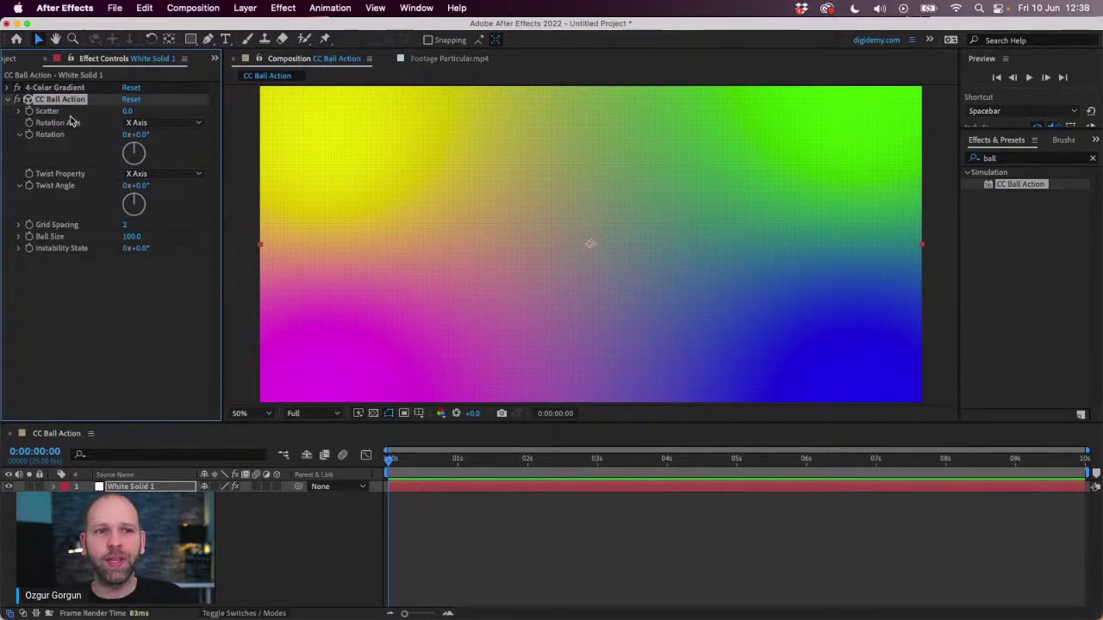
Increase the CC Ball Action scatter to about 727.
right_click(127, 116)
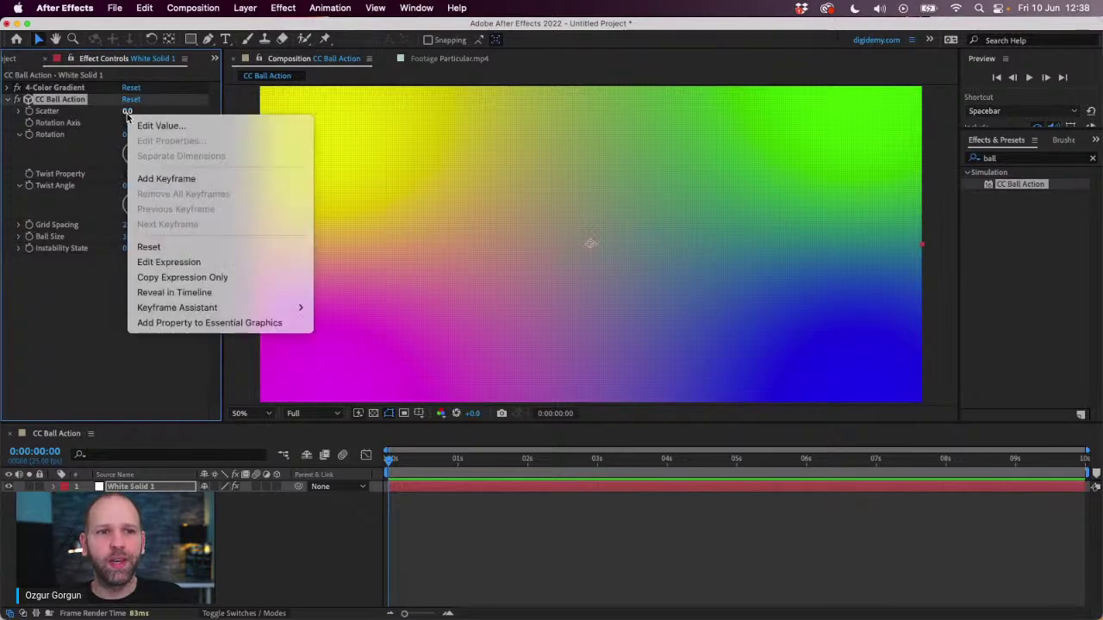
key(Escape)
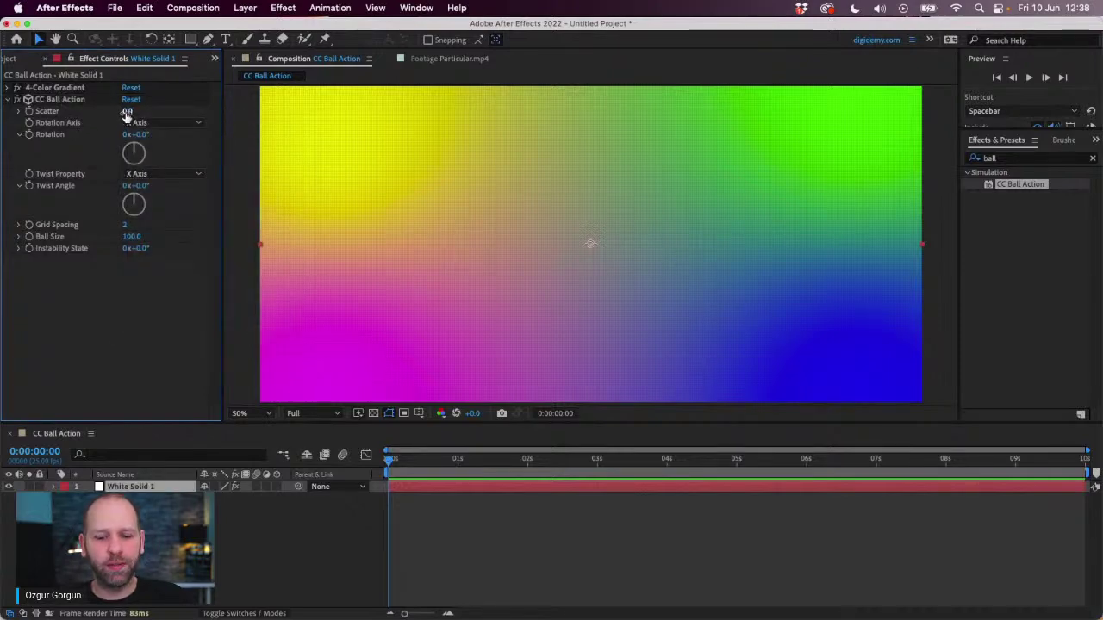
drag(127, 116, 533, 127)
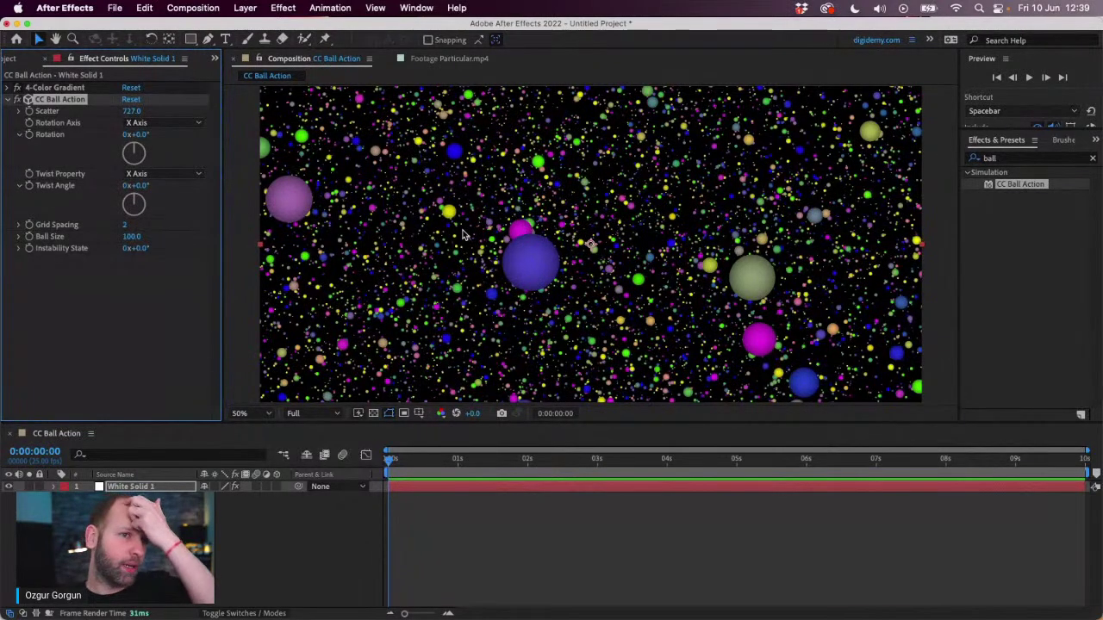
Toggle the 4-Color Gradient effect off and on to compare the scattered balls without and with its colours.
click(18, 88)
click(18, 87)
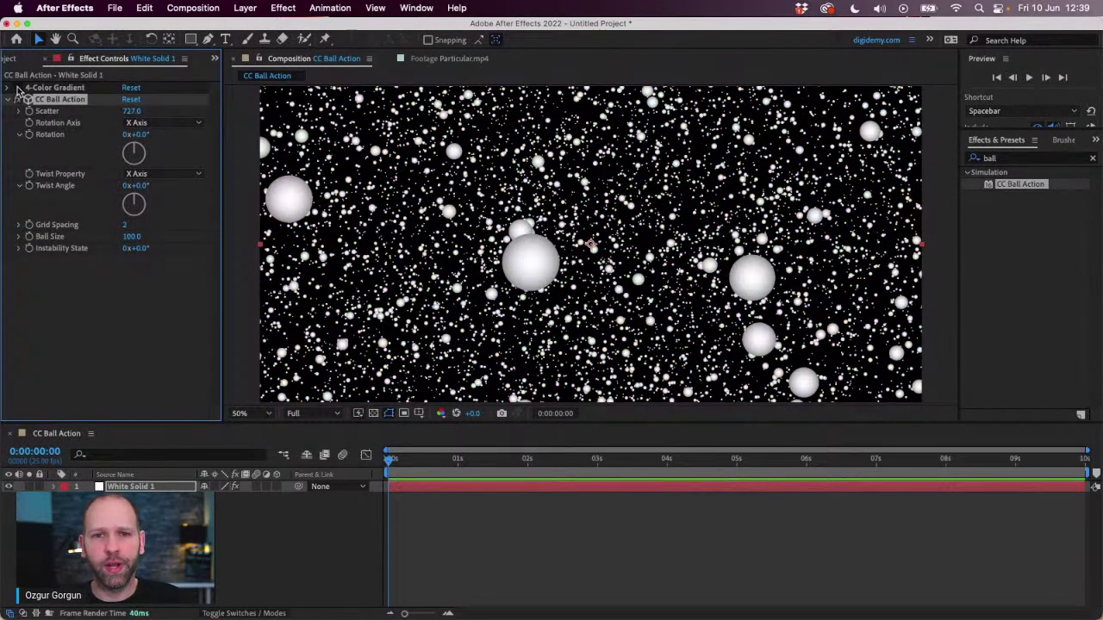
click(18, 88)
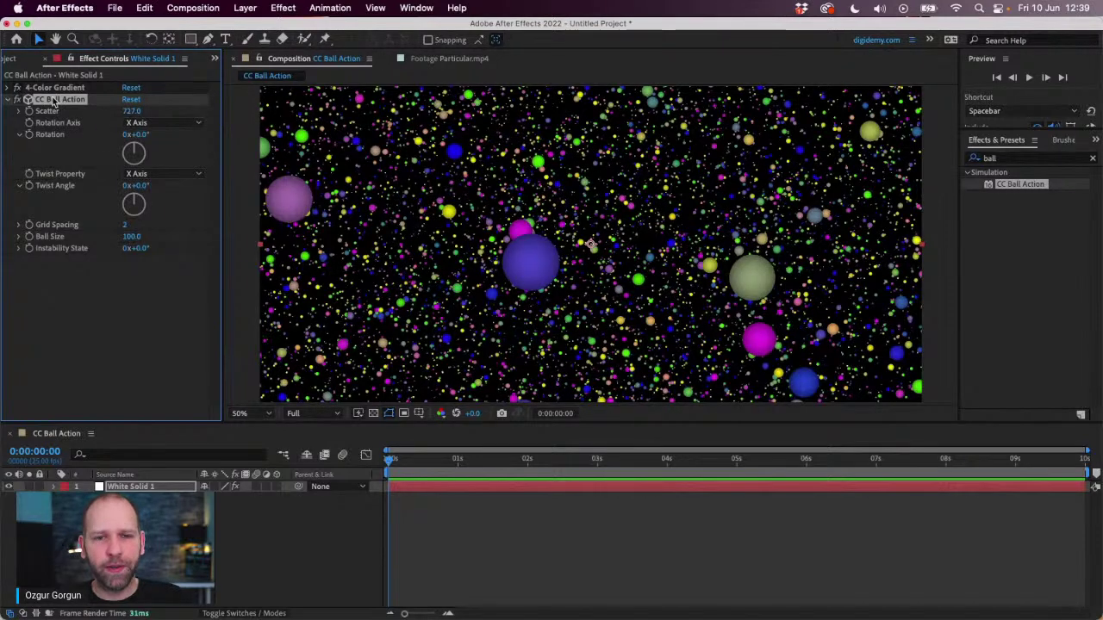
Set the CC Ball Action scatter to 0 and the grid spacing to 5.
click(130, 111)
text(0)
key(Return)
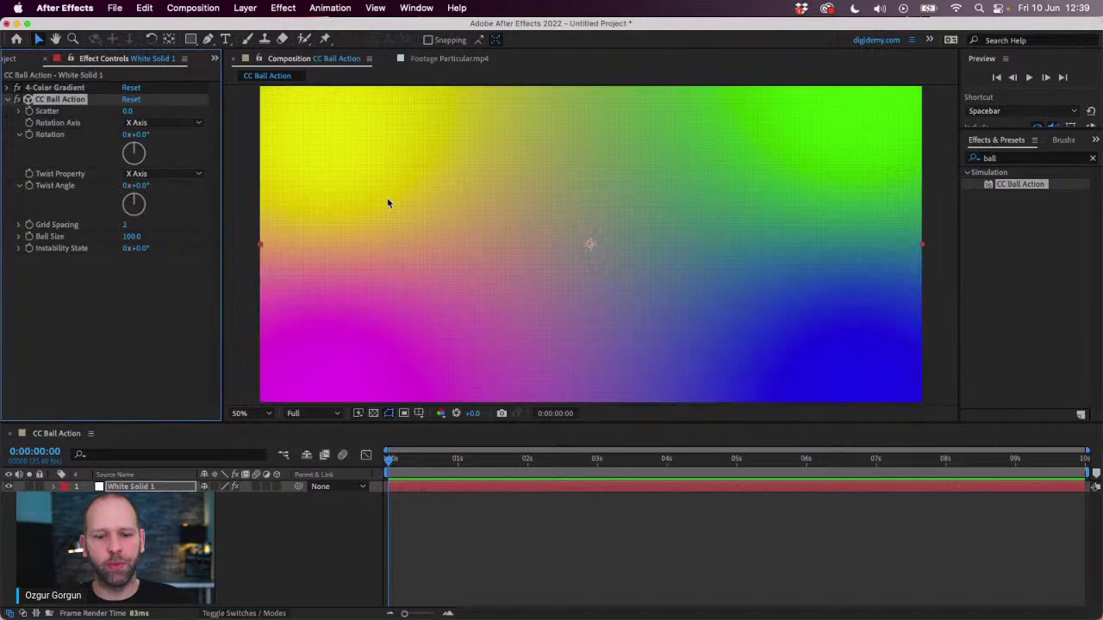
click(125, 226)
text(5)
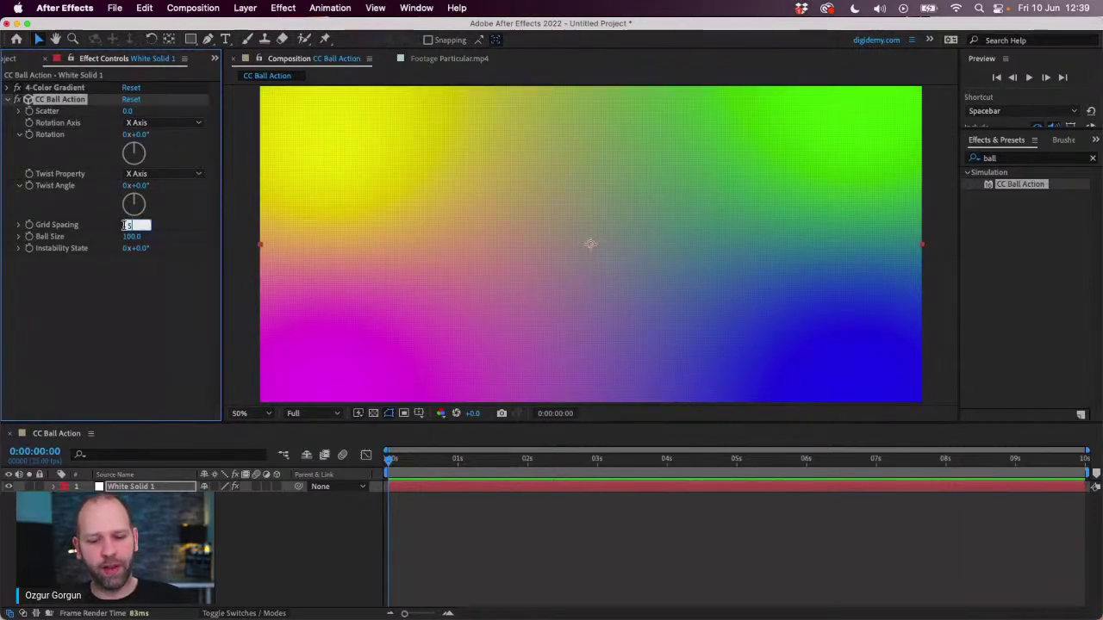
key(Return)
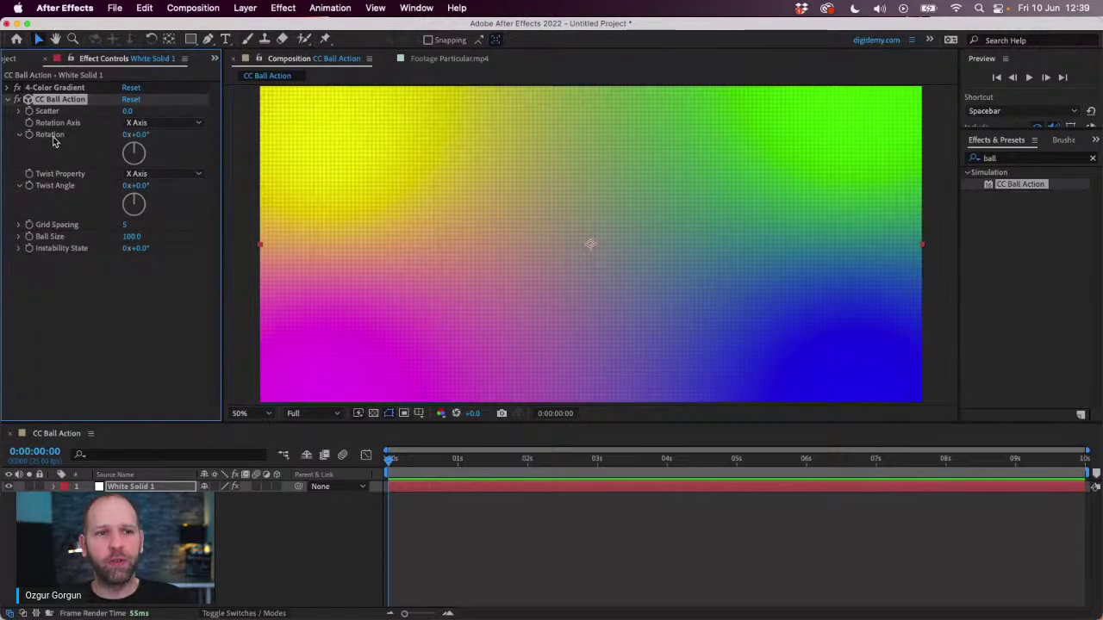
Change the CC Ball Action rotation axis to Y Axis and set the rotation to about 35°.
mouse_move(139, 138)
mouse_down()
mouse_move(177, 141)
mouse_move(209, 169)
mouse_move(156, 129)
mouse_move(190, 145)
mouse_move(135, 149)
mouse_move(138, 126)
mouse_up()
click(141, 123)
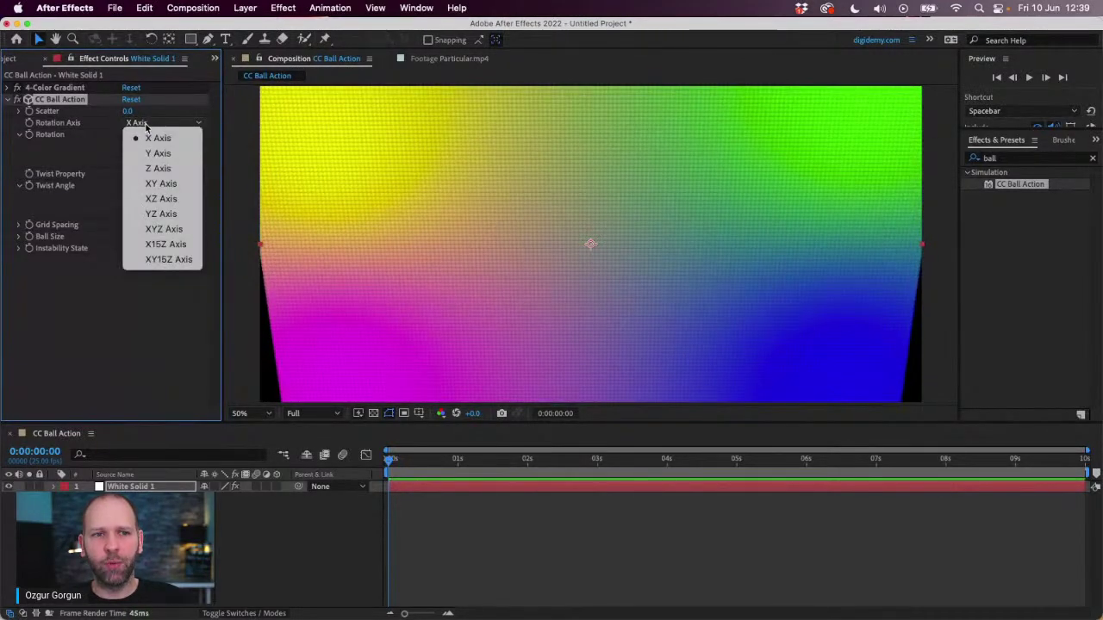
click(163, 156)
click(154, 155)
mouse_move(154, 155)
mouse_down()
mouse_move(135, 136)
mouse_move(123, 152)
mouse_move(147, 142)
mouse_up()
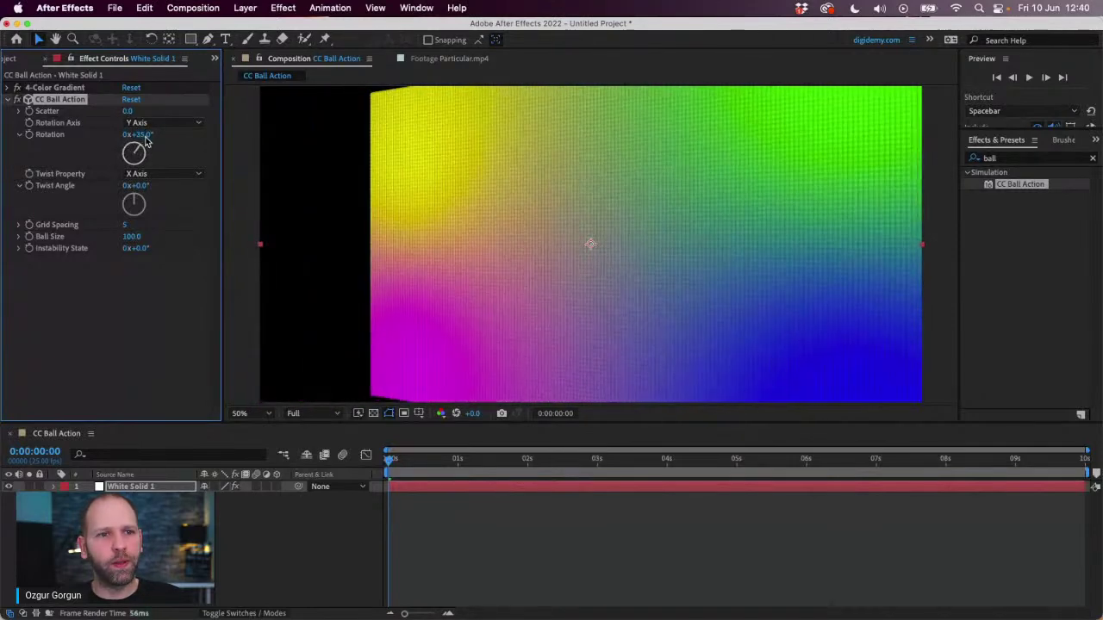
Set the CC Ball Action rotation to 0° while keeping the Y Axis as rotation axis.
click(144, 123)
click(136, 152)
click(140, 134)
text(0)
key(Return)
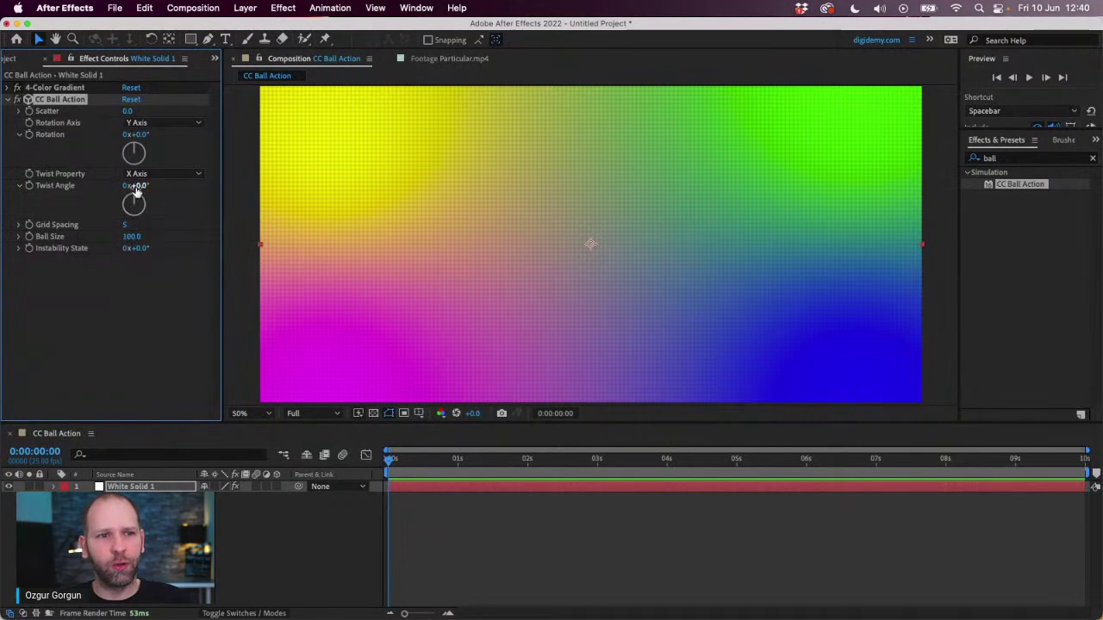
Change the CC Ball Action twist property to Y Axis and set the twist angle to about 308°.
drag(136, 185, 207, 224)
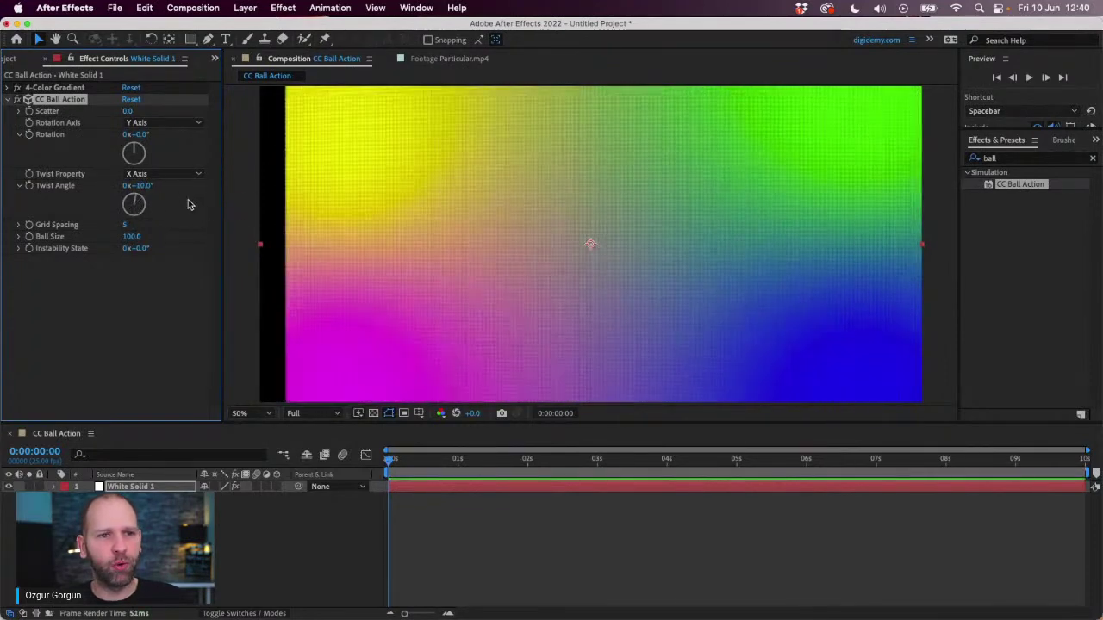
click(180, 174)
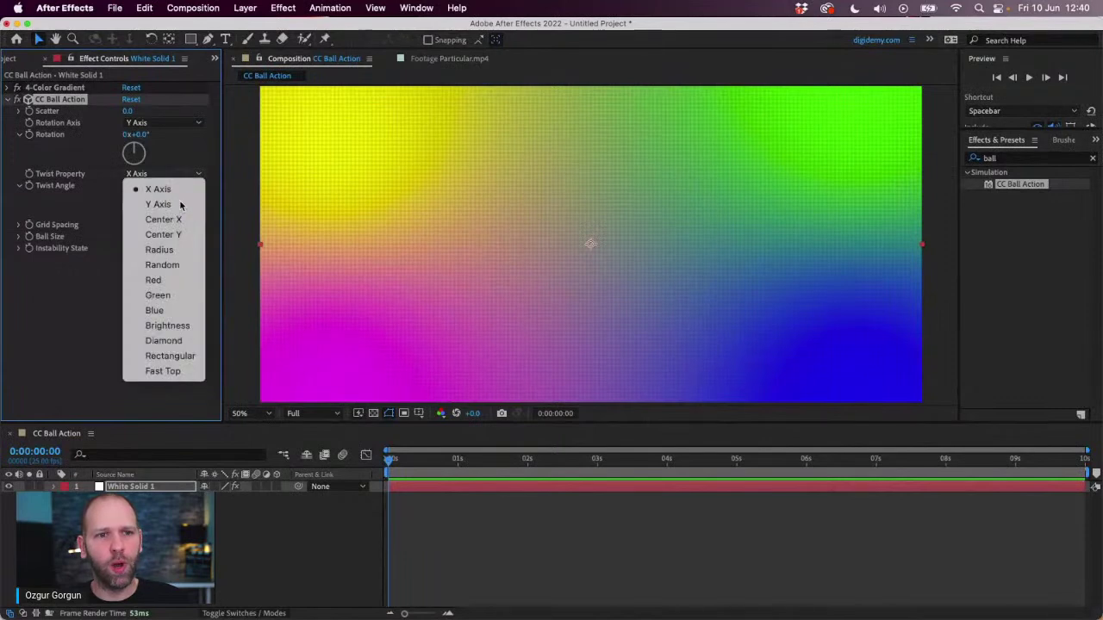
click(155, 204)
drag(138, 185, 379, 211)
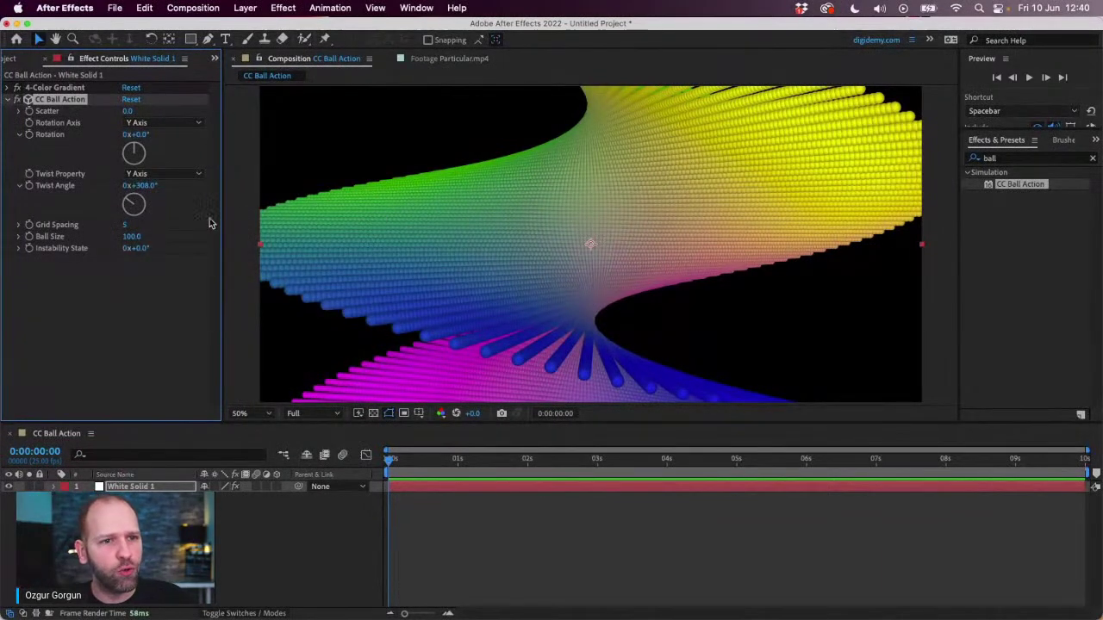
Reset the CC Ball Action twist angle to 0° while keeping Y Axis as the twist property.
click(159, 176)
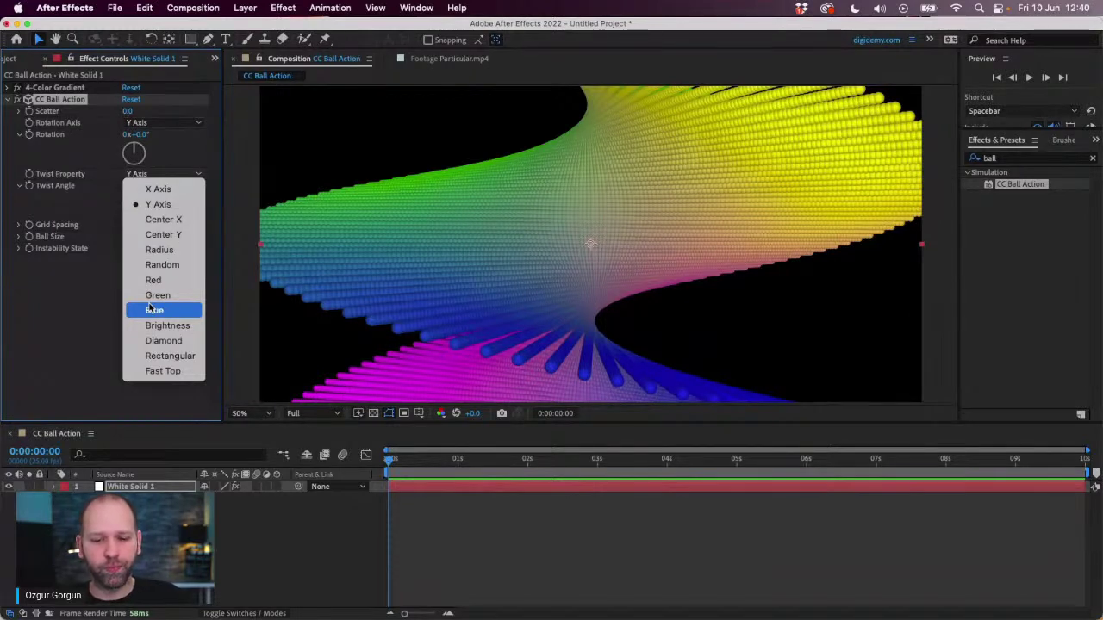
click(76, 324)
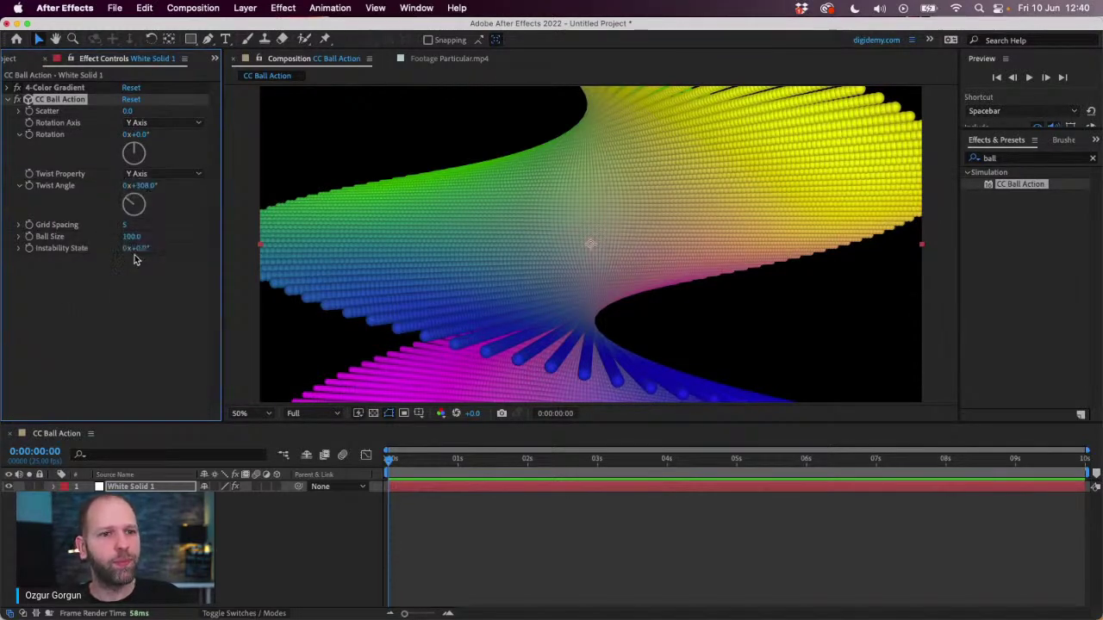
click(138, 185)
text(0)
key(Return)
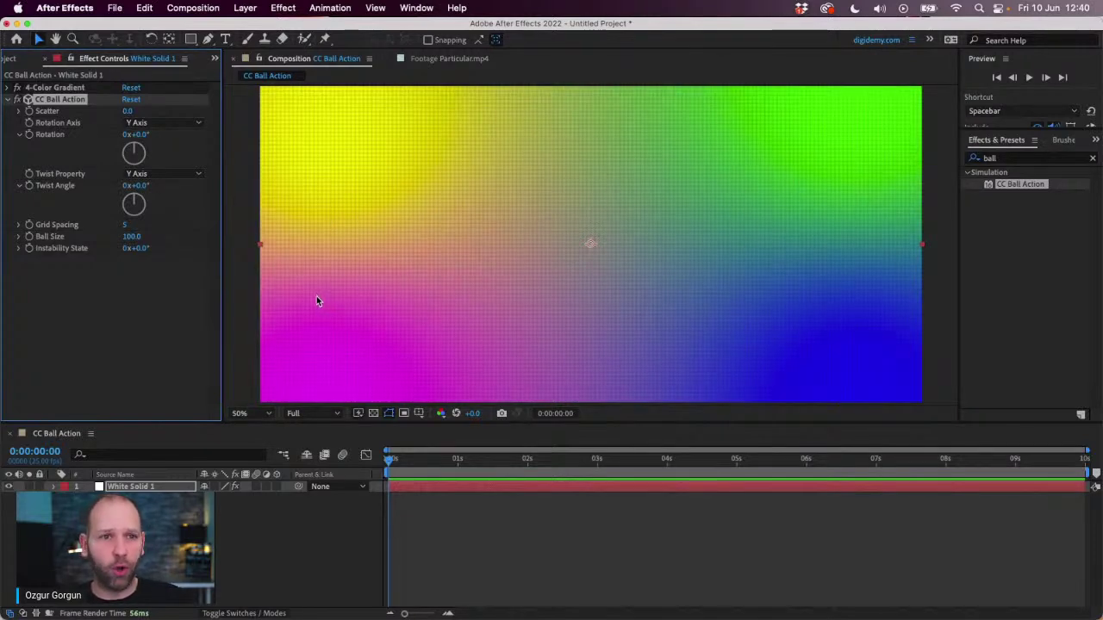
Hide the white solid, then add the blue Digidemy logo PNG to the composition and scale it down to fit the frame.
click(9, 487)
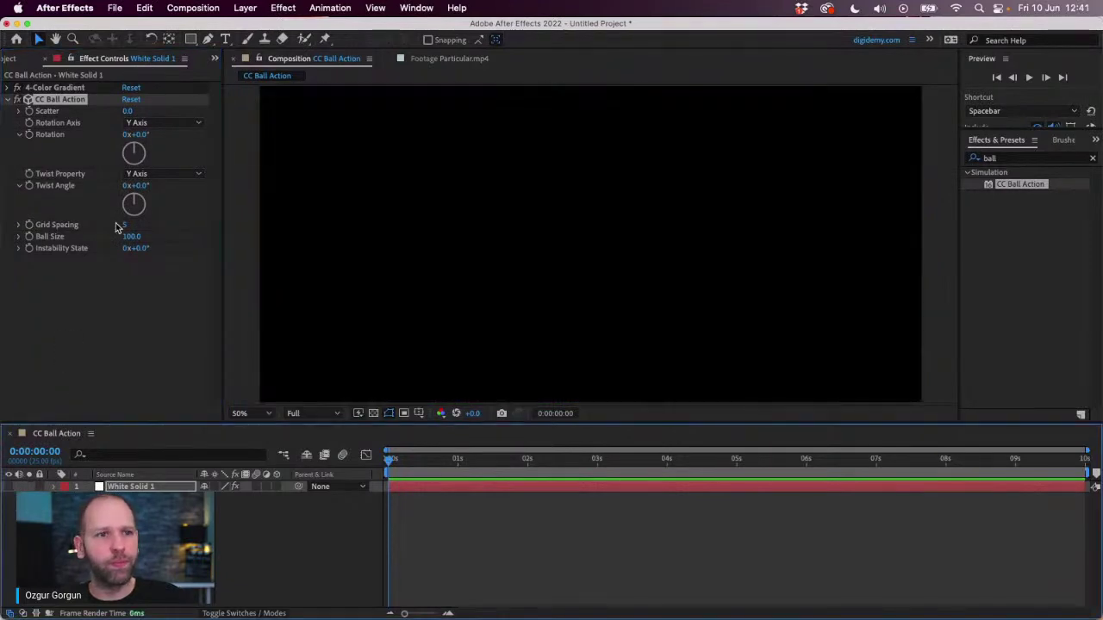
click(19, 60)
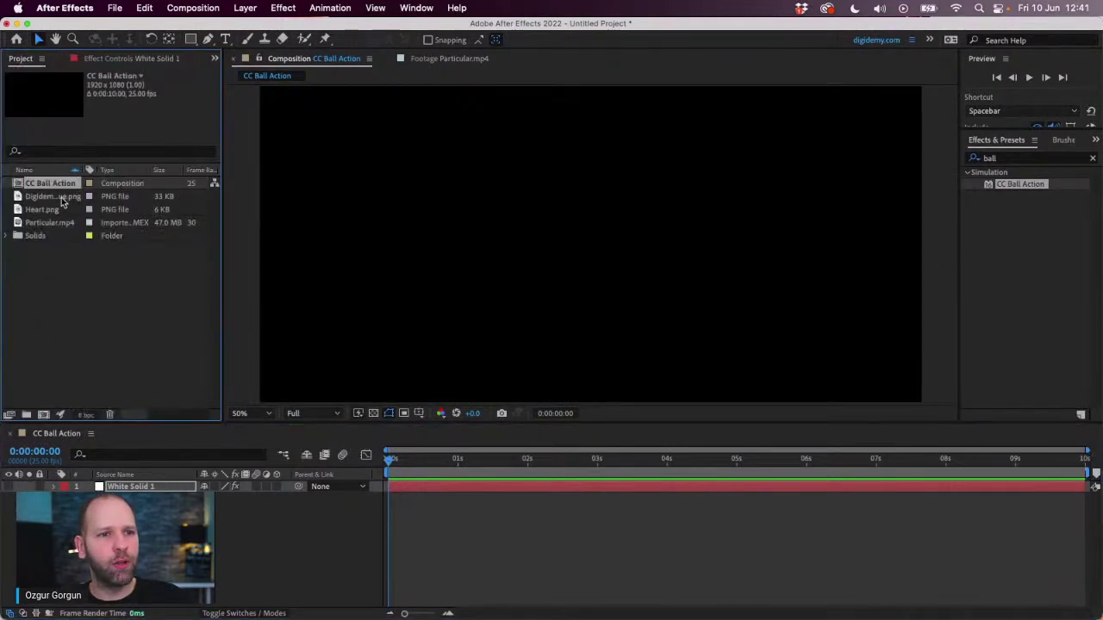
drag(58, 202, 134, 487)
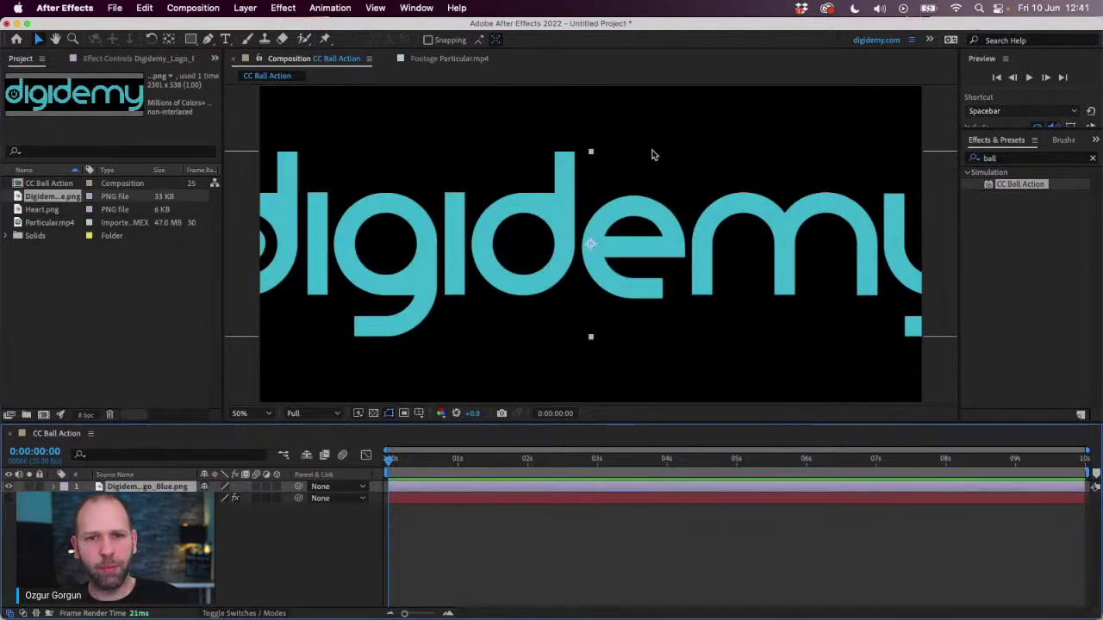
drag(591, 152, 586, 193)
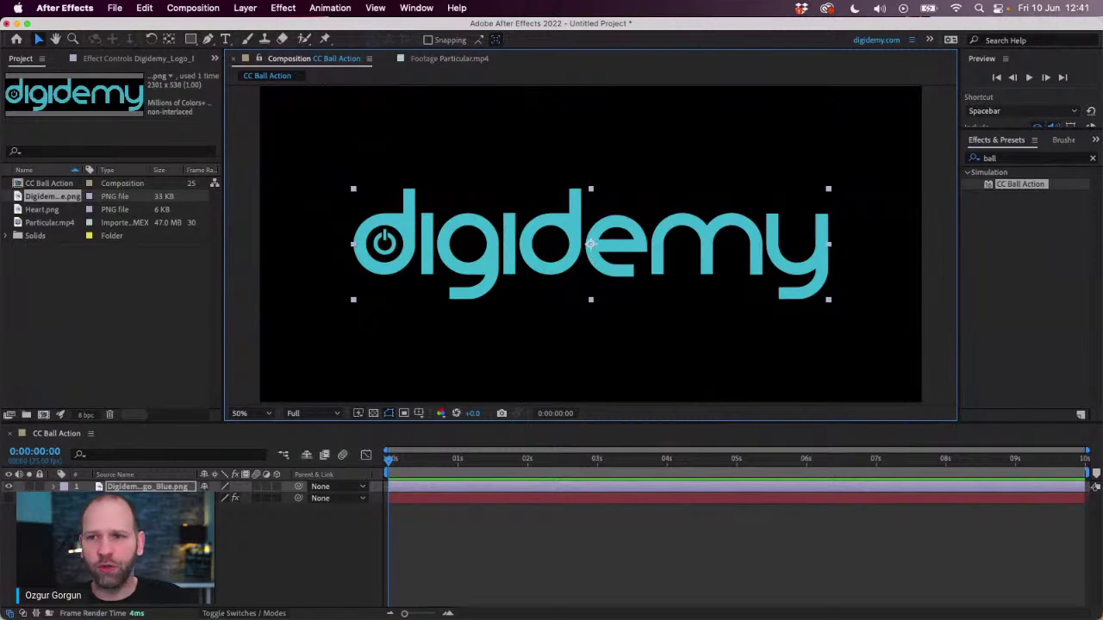
Try CC Ball Action with an increased scatter directly on the logo layer, and remove the effect again.
drag(1040, 187, 681, 250)
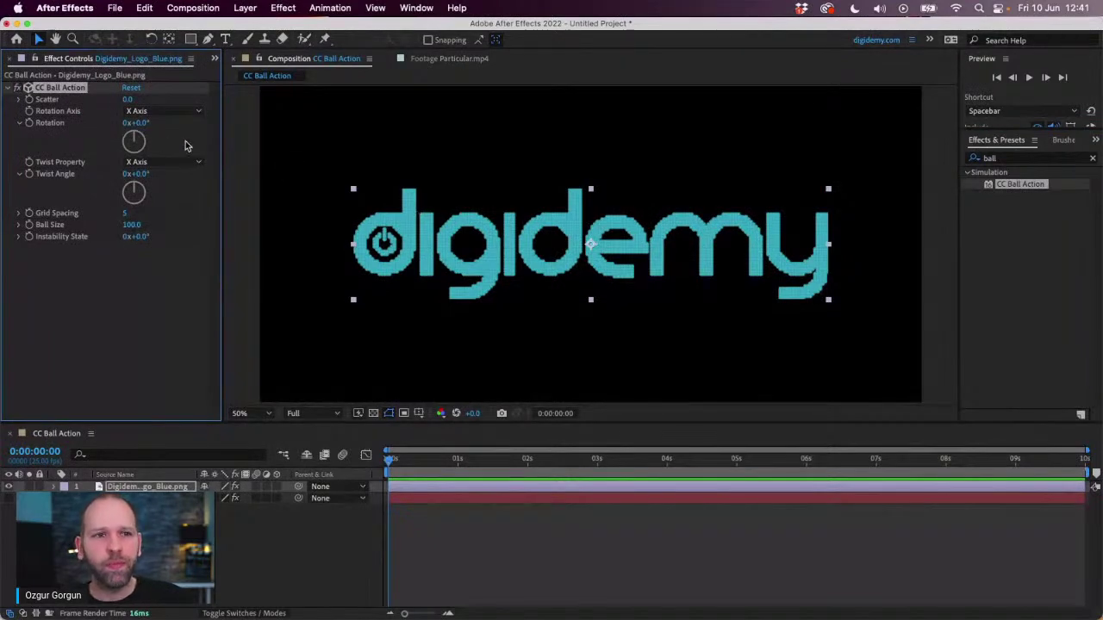
drag(128, 100, 215, 102)
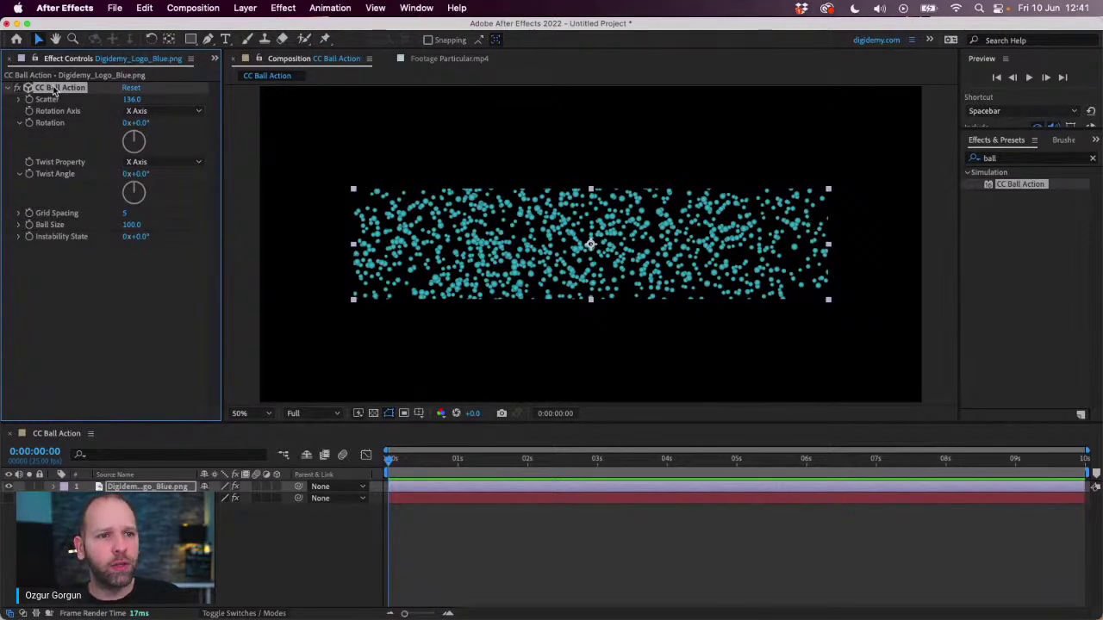
key(Delete)
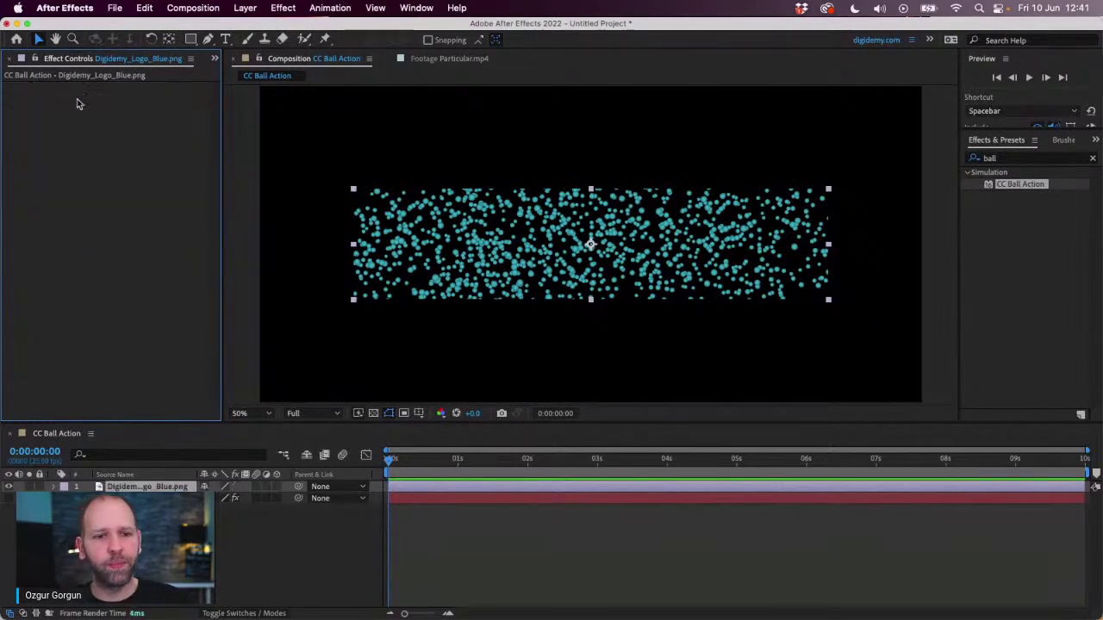
Pre-compose the logo layer under its default name, moving all attributes into the new composition.
click(138, 487)
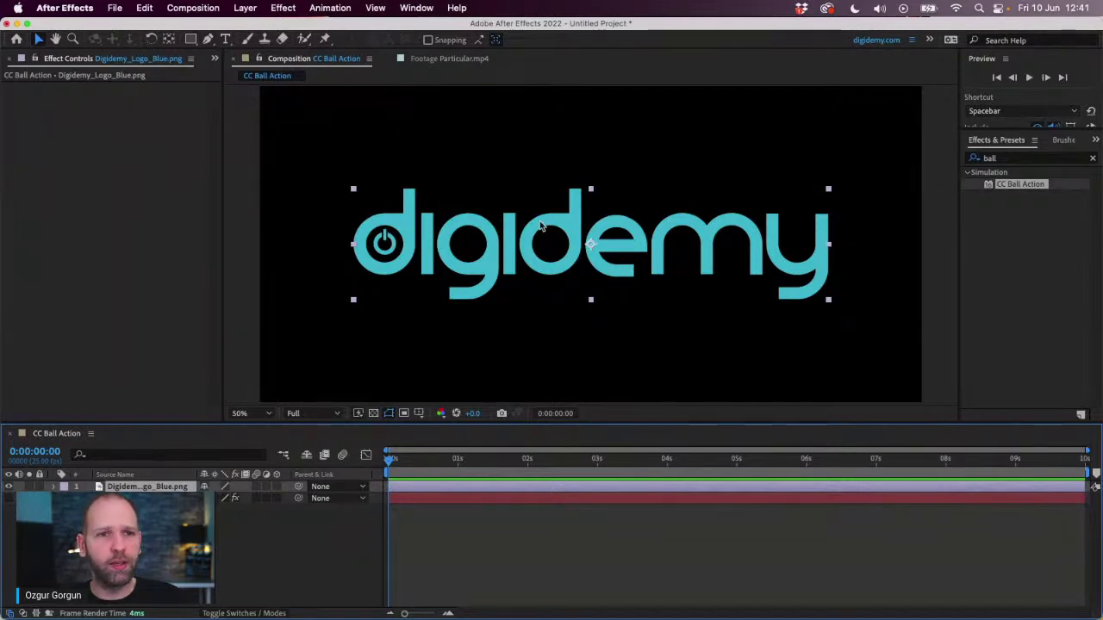
click(243, 8)
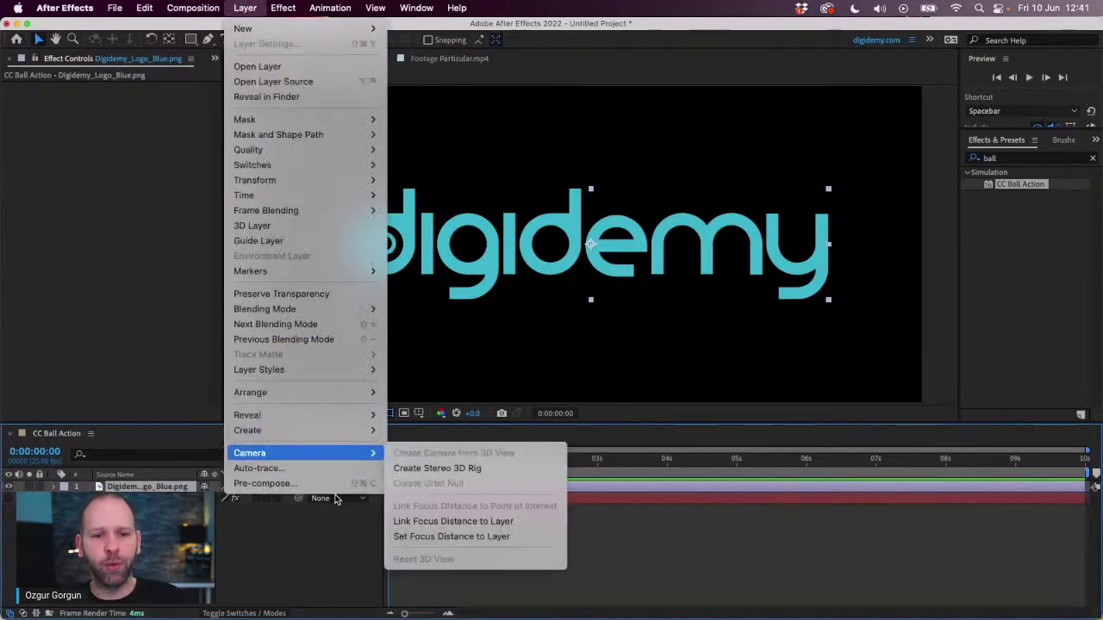
click(266, 484)
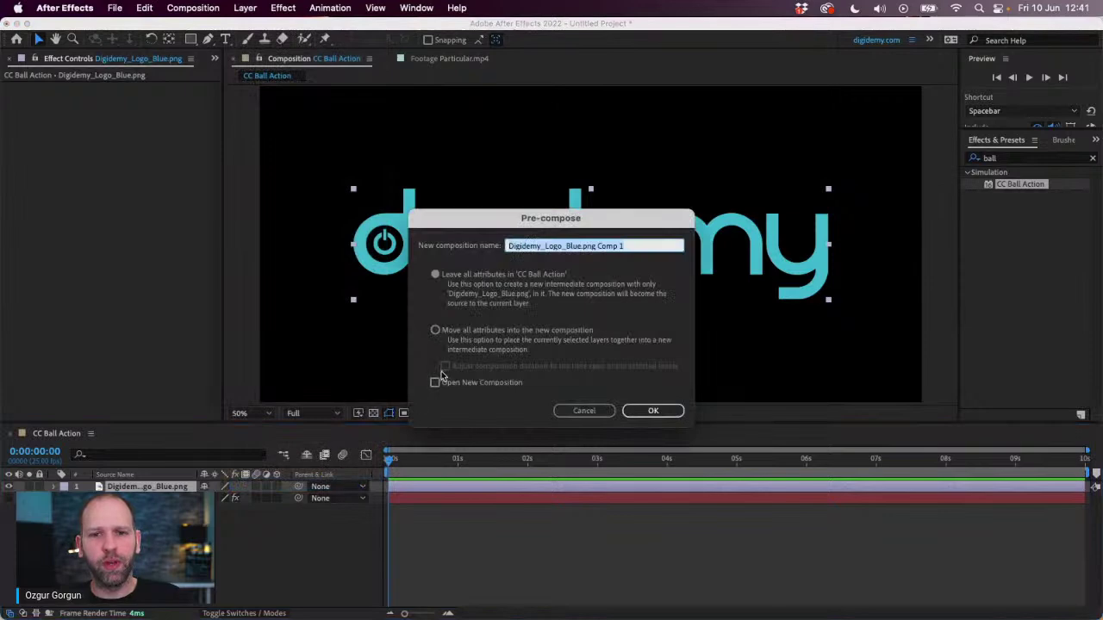
click(457, 332)
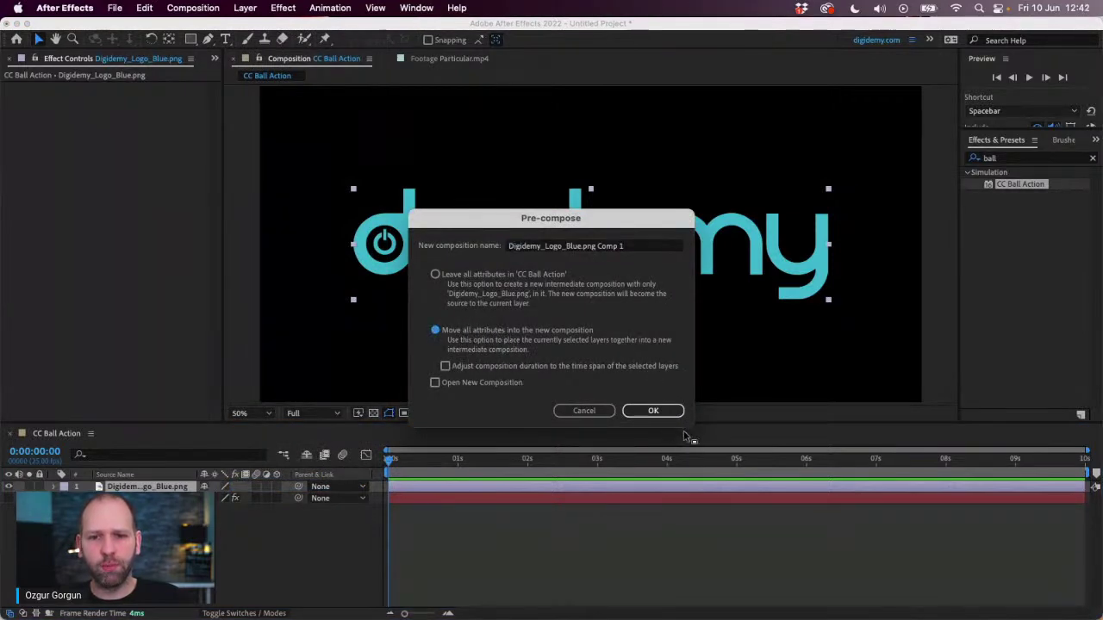
click(652, 412)
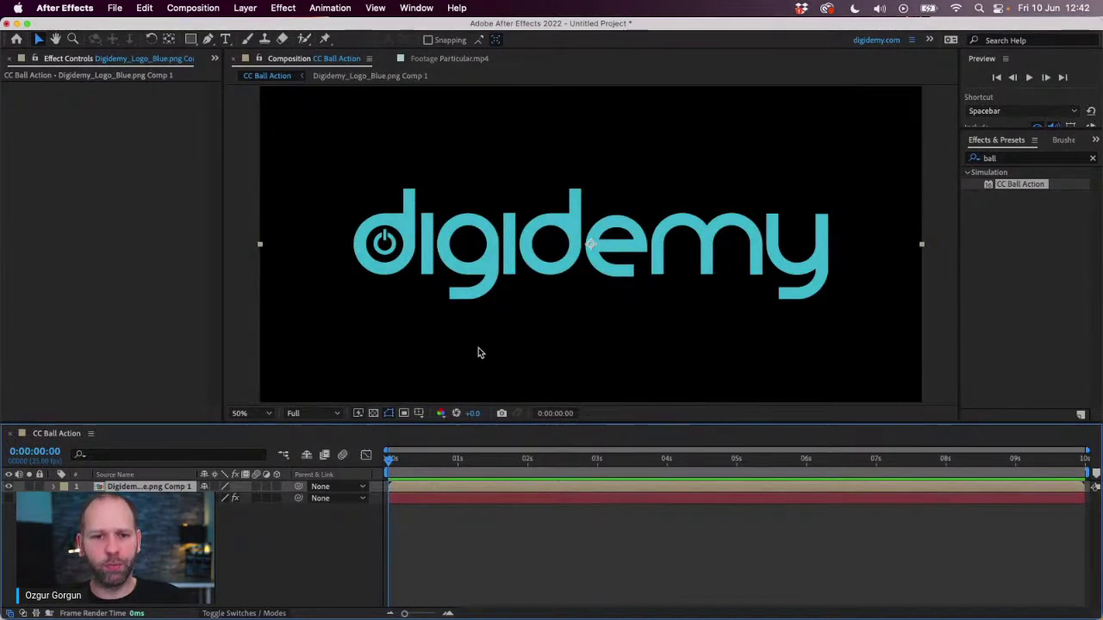
Apply CC Ball Action to the pre-composed logo and set its scatter to 367.
double_click(1033, 187)
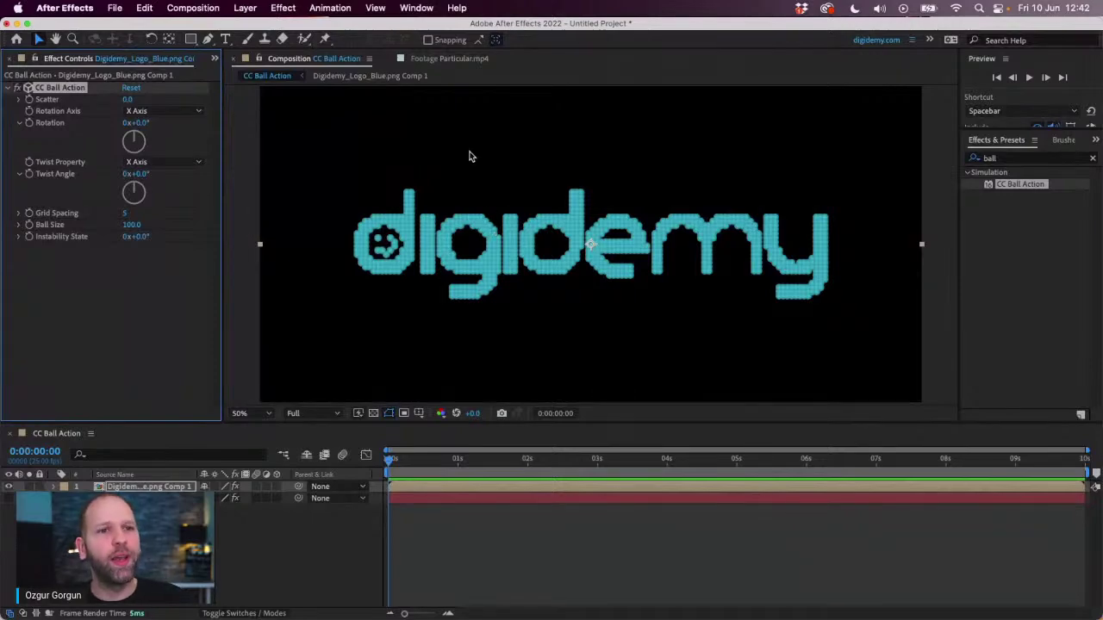
drag(128, 99, 439, 99)
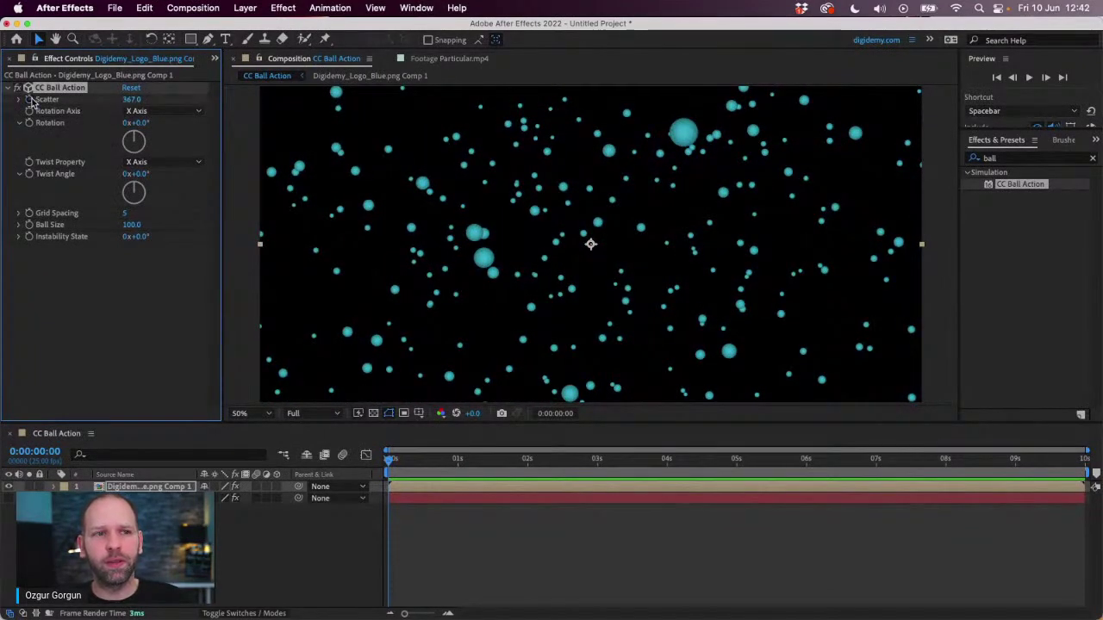
Animate the scatter from its starting value to 0 at 3 seconds and reveal the layer's keyframes.
click(597, 461)
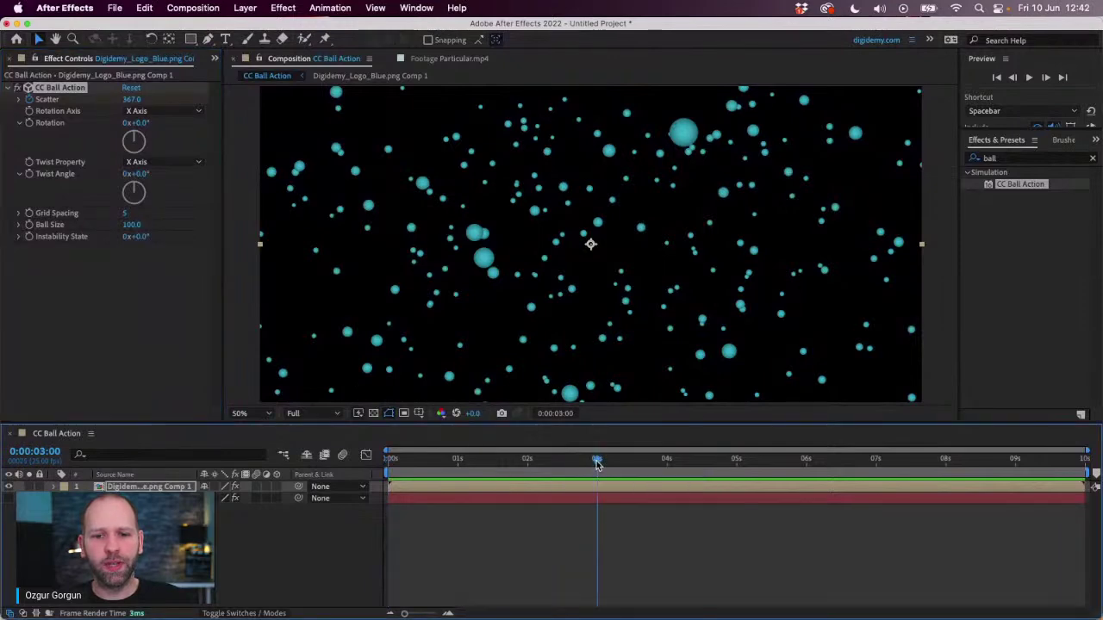
click(136, 100)
text(0)
key(Return)
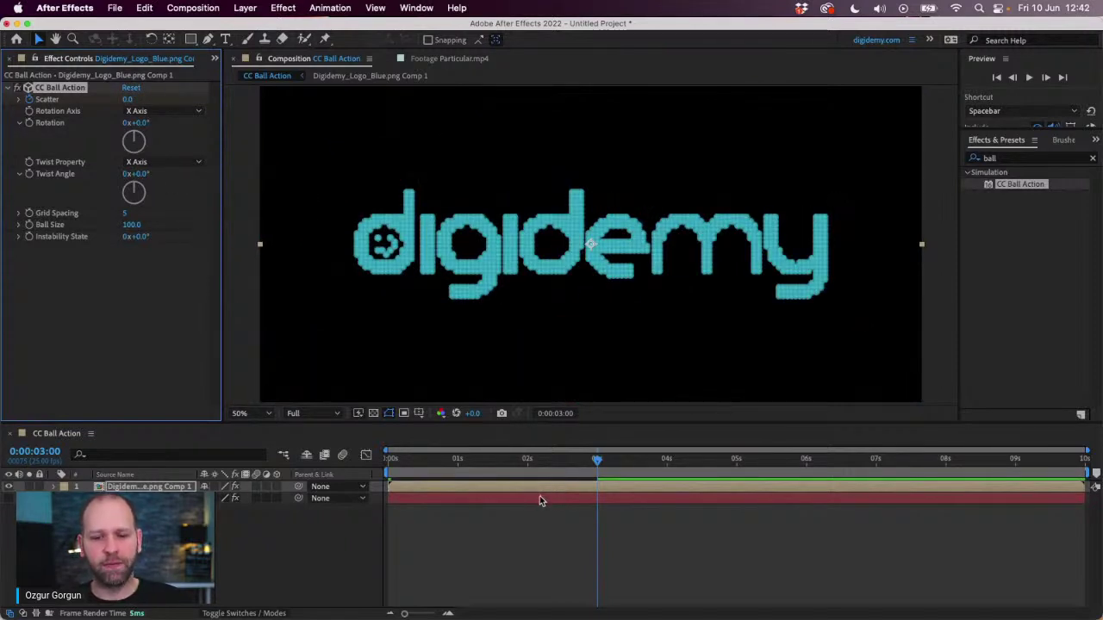
key(u)
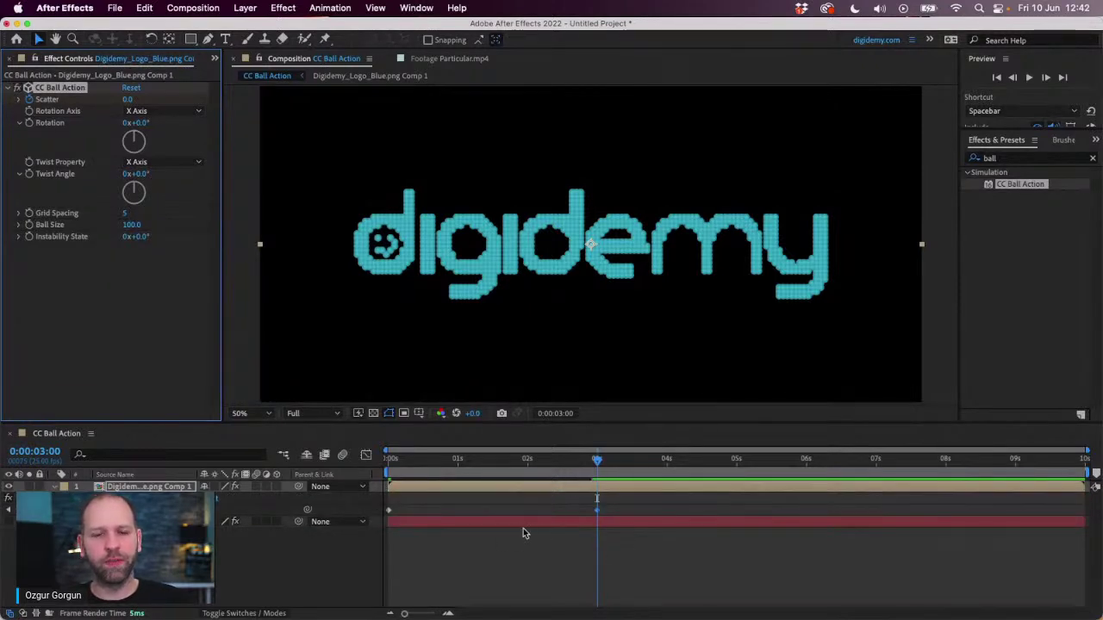
Preview the scatter animation of the logo from the start of the composition.
click(410, 464)
key(space)
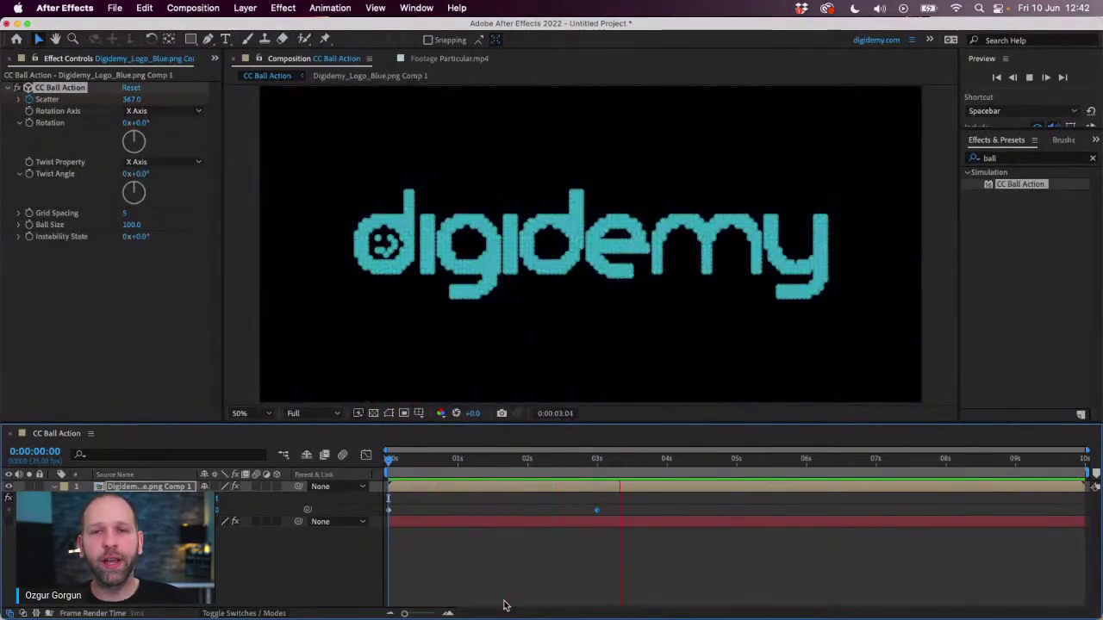
key(space)
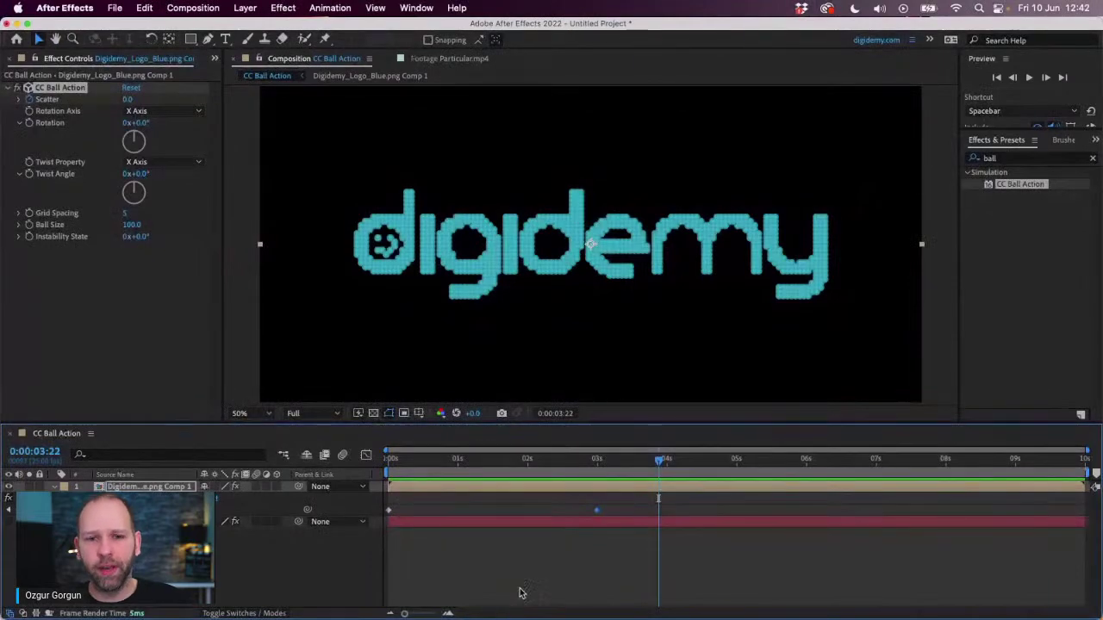
With the current time at 3 seconds, set the CC Ball Action grid spacing to 2 and the ball size to 60.
drag(504, 461, 597, 481)
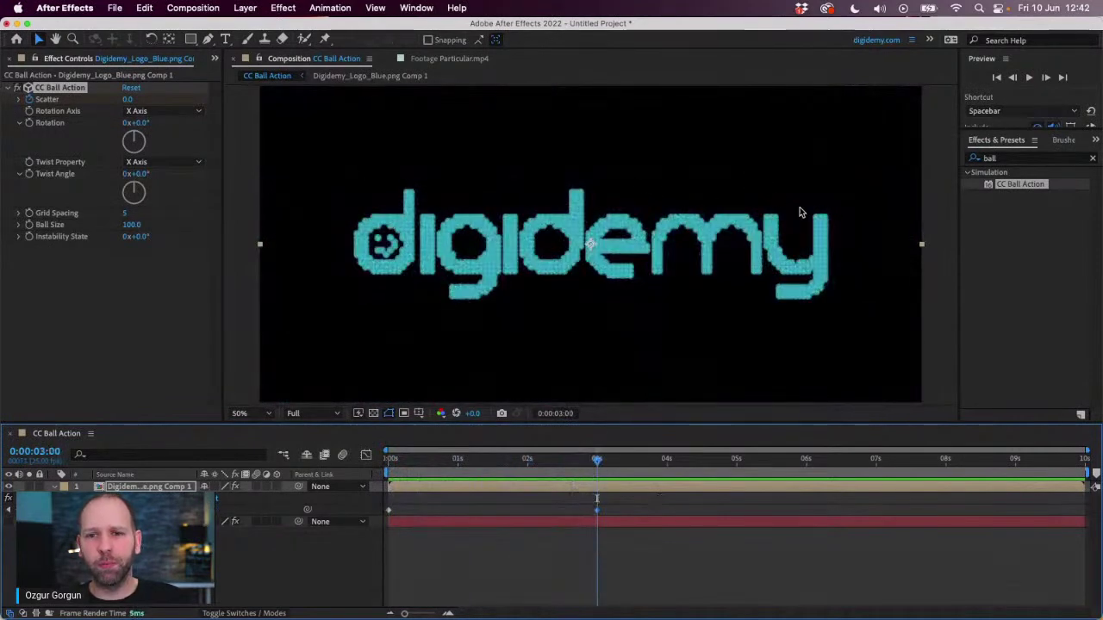
click(125, 213)
text(2)
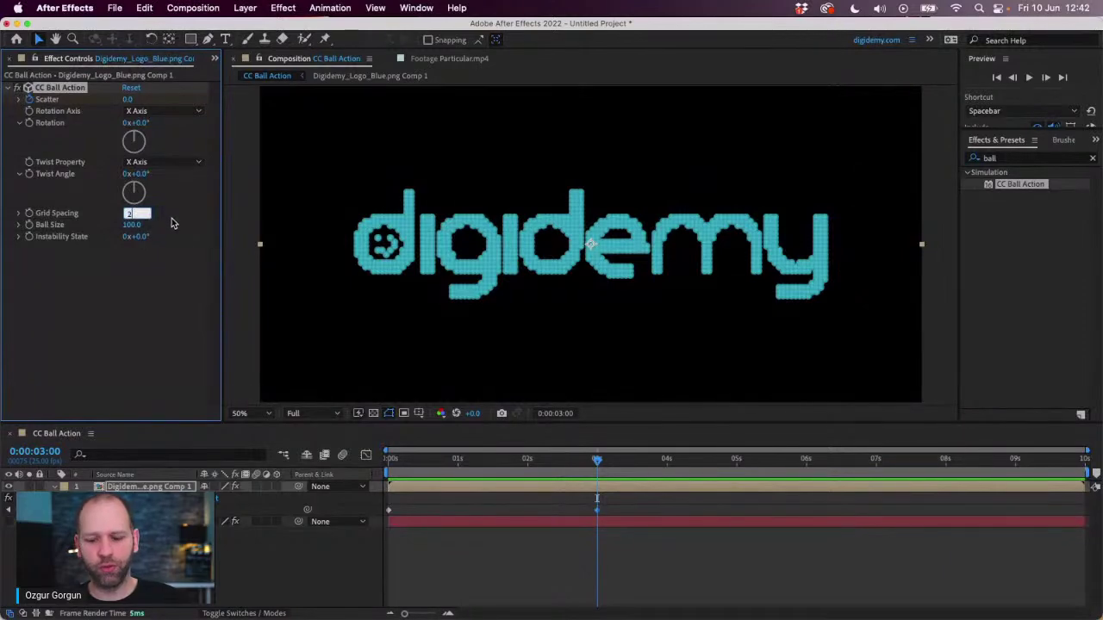
key(Return)
click(136, 225)
text(111)
key(Return)
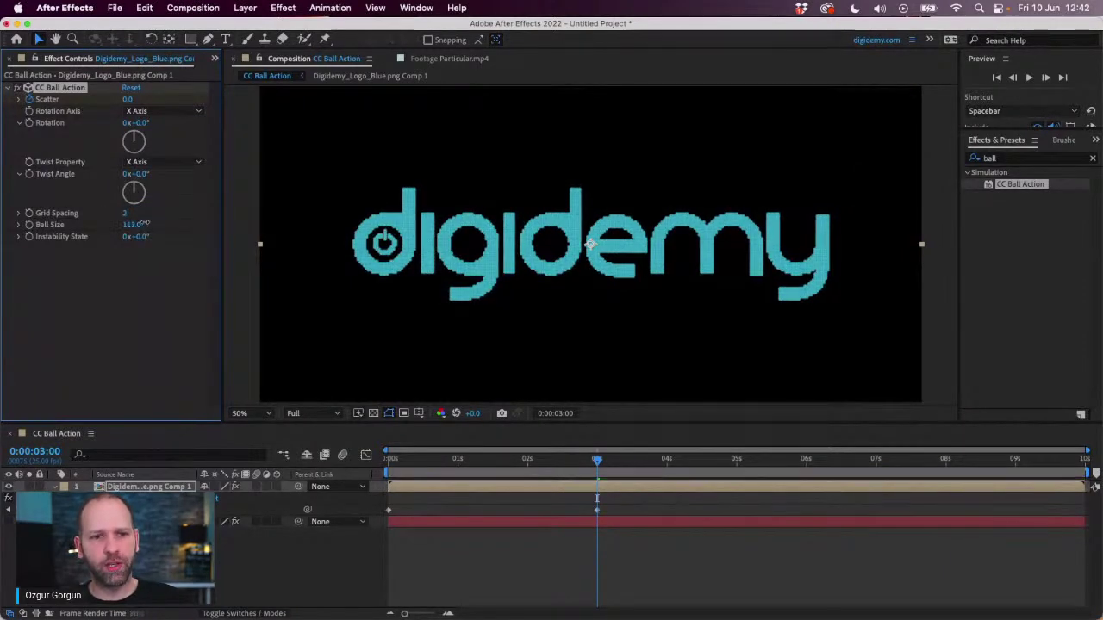
mouse_move(142, 224)
mouse_down()
mouse_move(107, 225)
mouse_move(124, 227)
mouse_up()
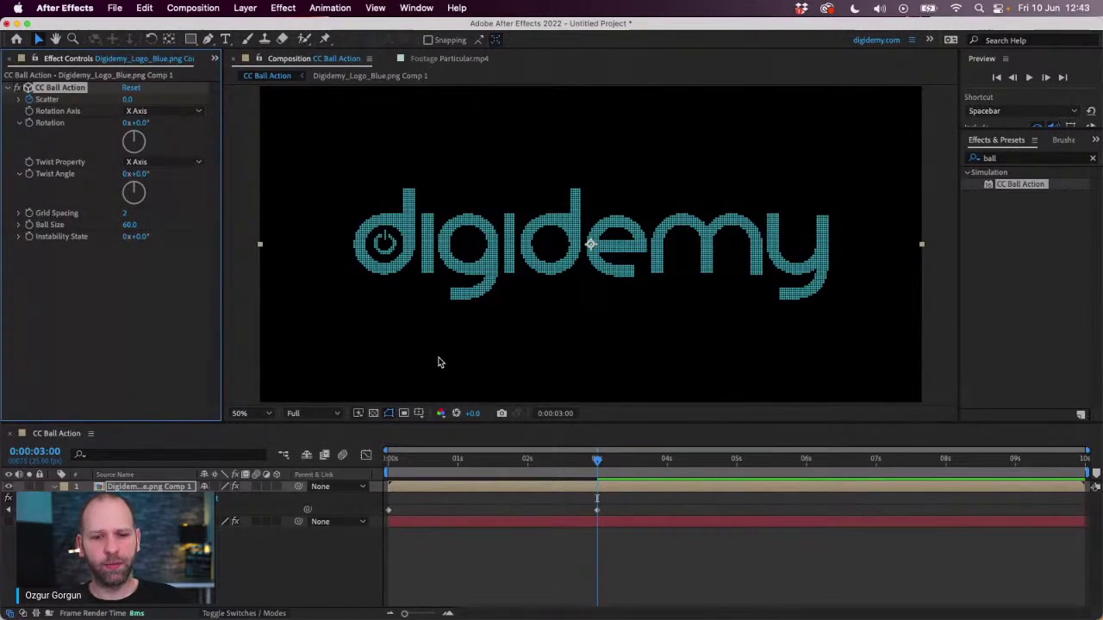
Play the logo animation from the beginning to check the finer grid and smaller balls.
key(Home)
key(space)
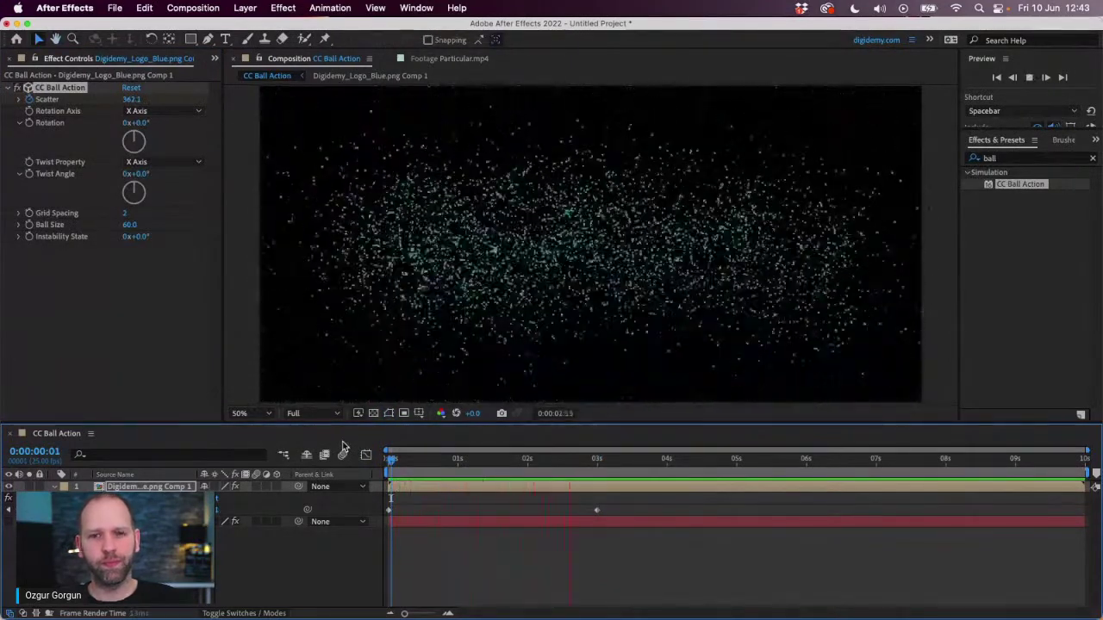
key(space)
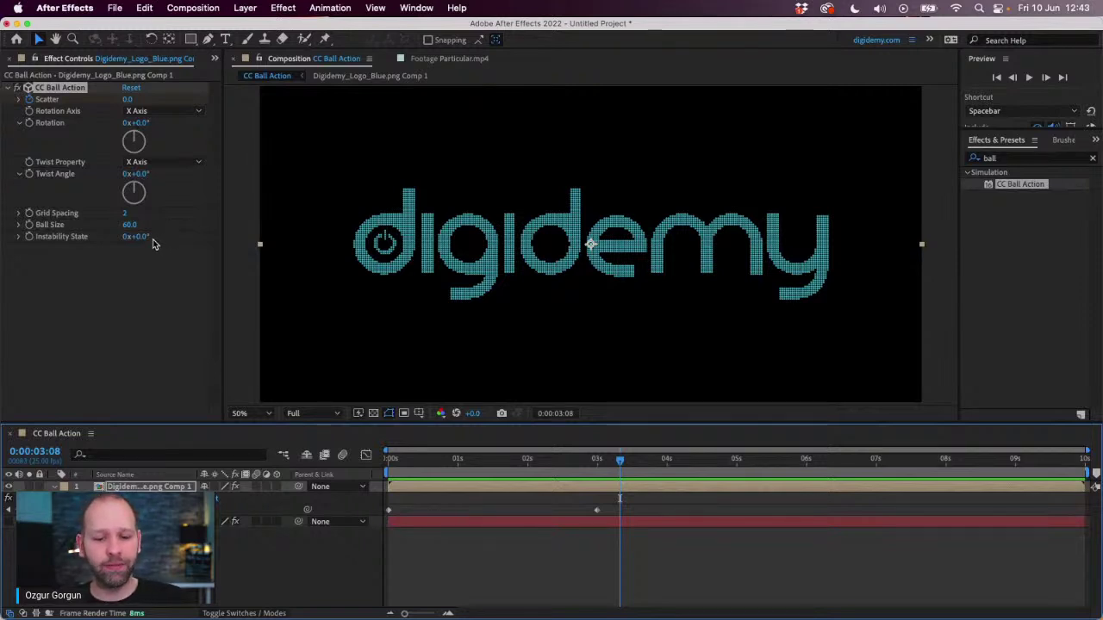
Create a 10-second composition named Foam with the HDTV 1080 25 preset.
key(super+k)
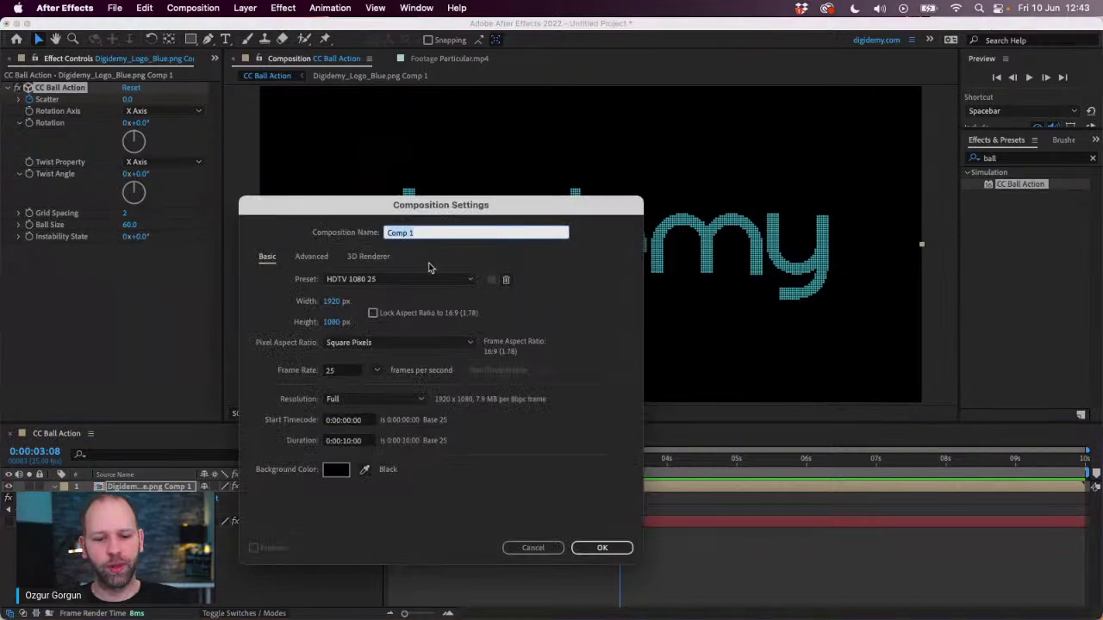
text(Foam)
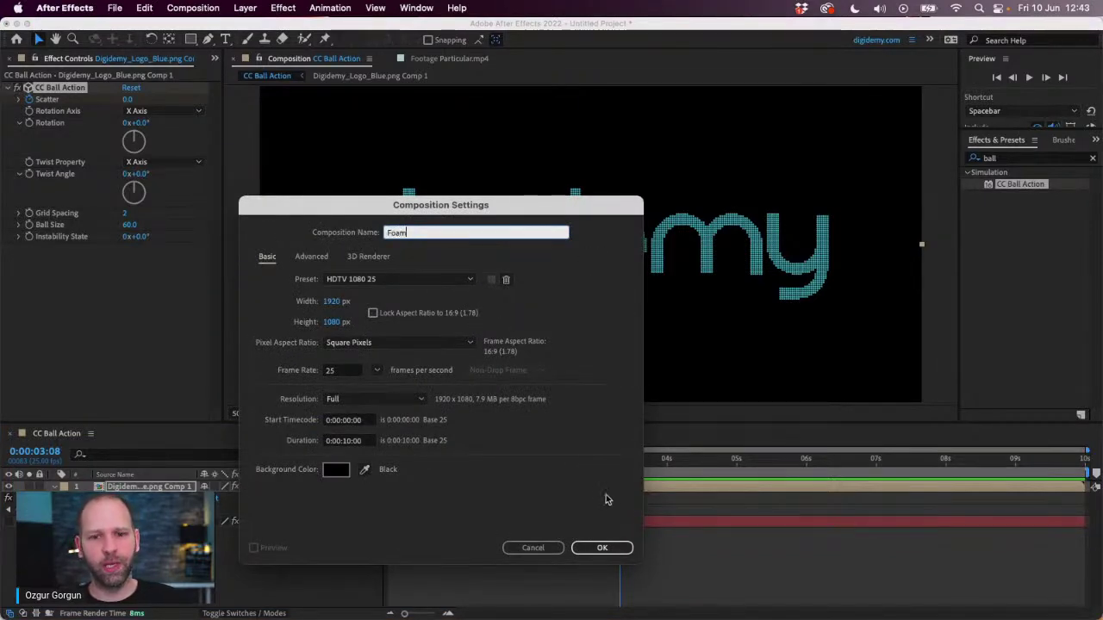
click(608, 548)
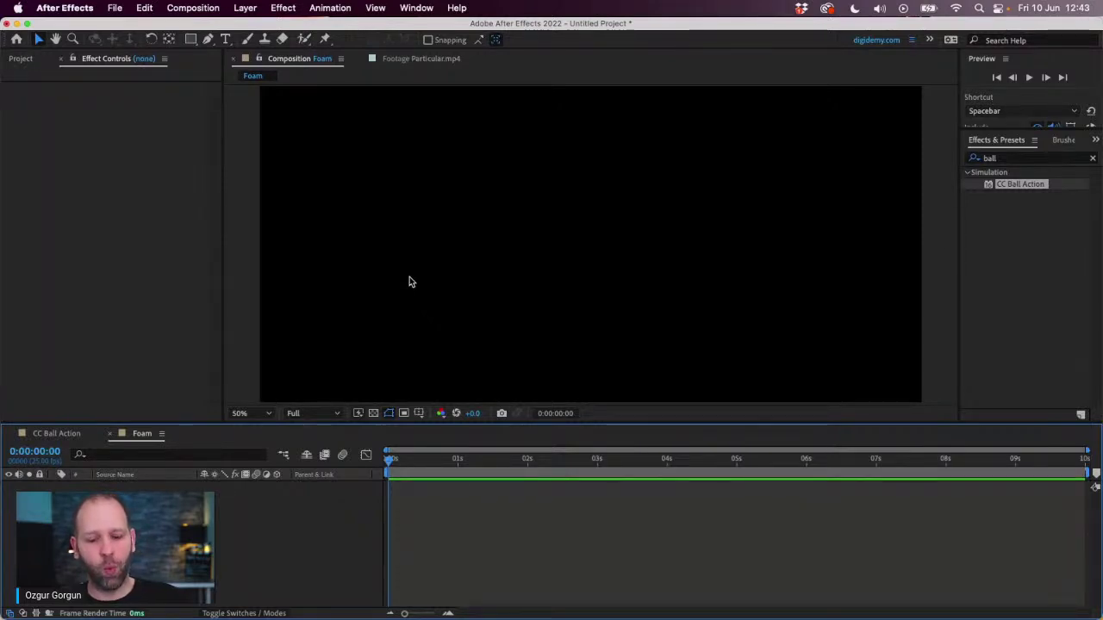
Add a white 1920 × 1080 px solid named White Solid 2 to the Foam composition.
key(super+y)
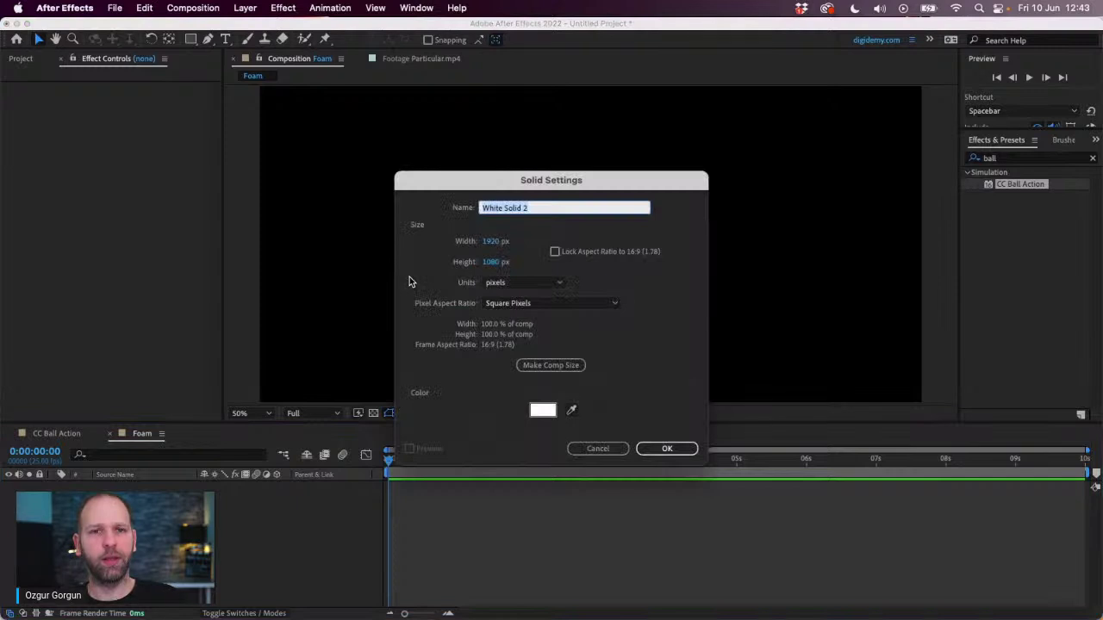
click(245, 9)
key(Escape)
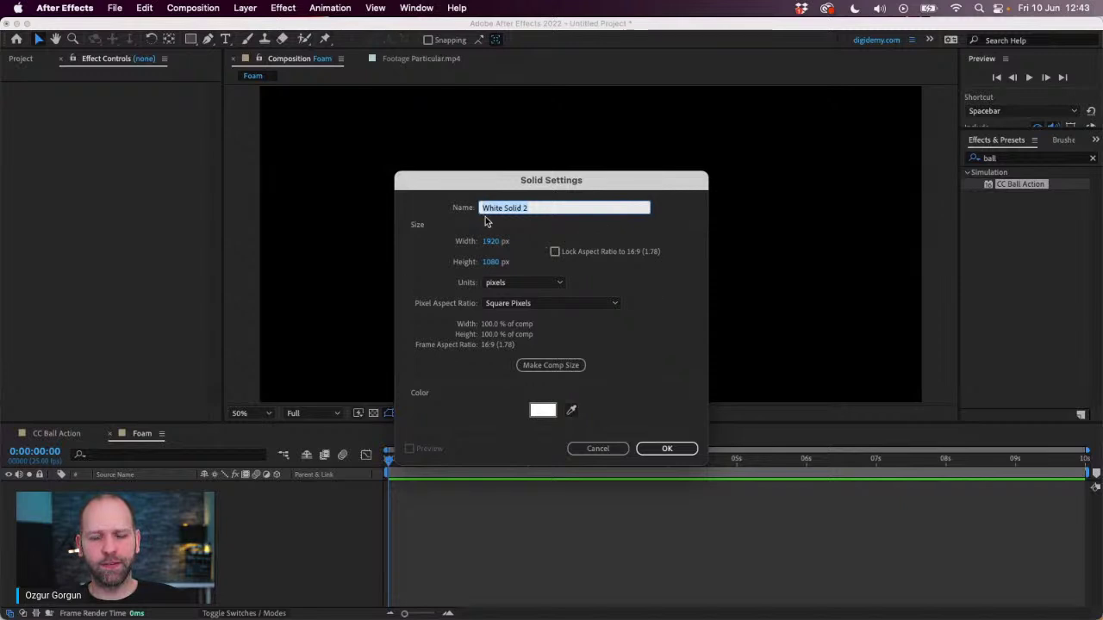
click(682, 449)
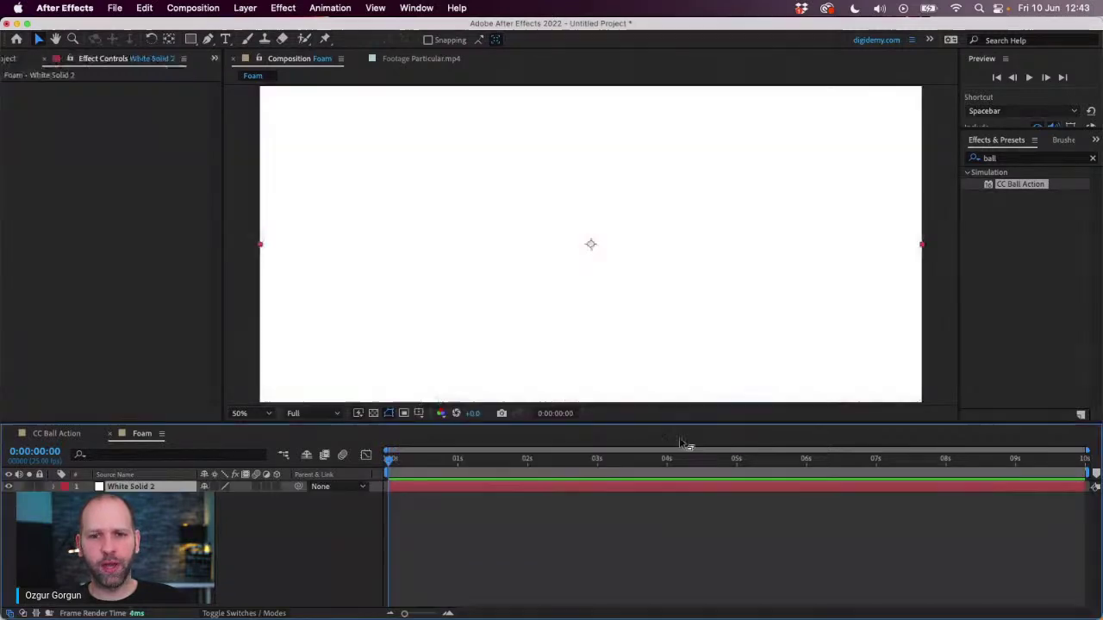
Find the Foam simulation effect and apply it to the White Solid 2 layer in the Foam composition.
click(1021, 159)
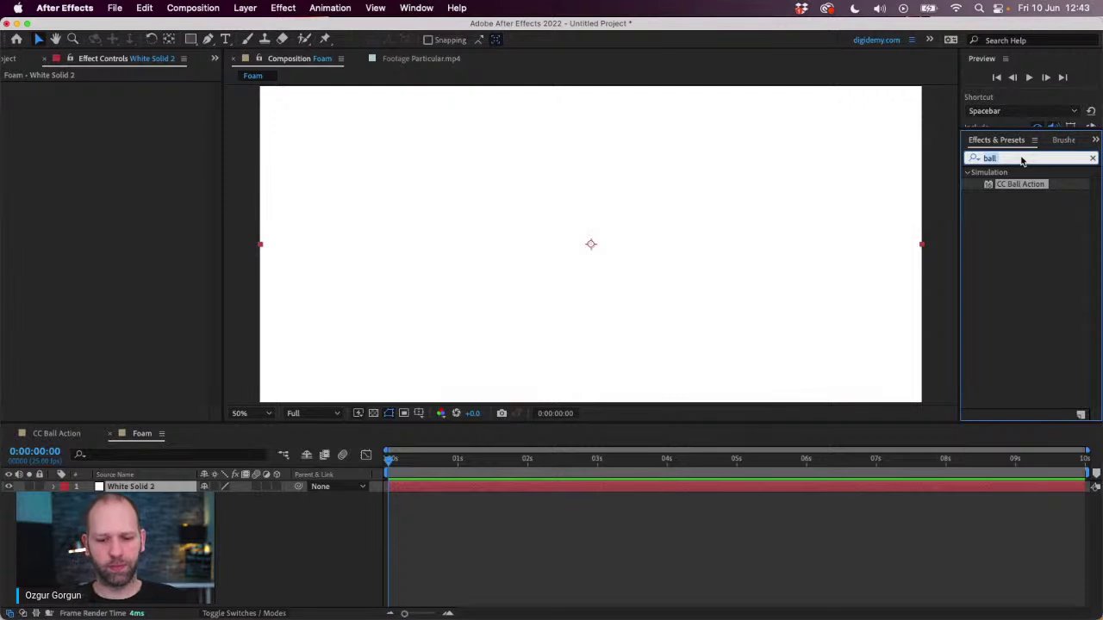
text(foam)
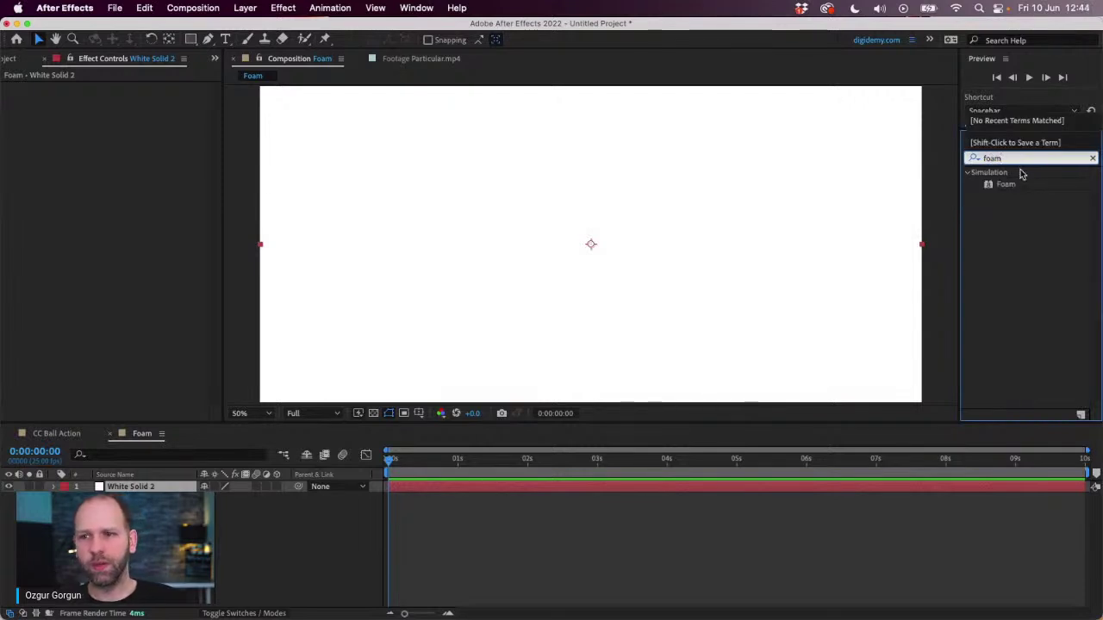
drag(1006, 185, 700, 220)
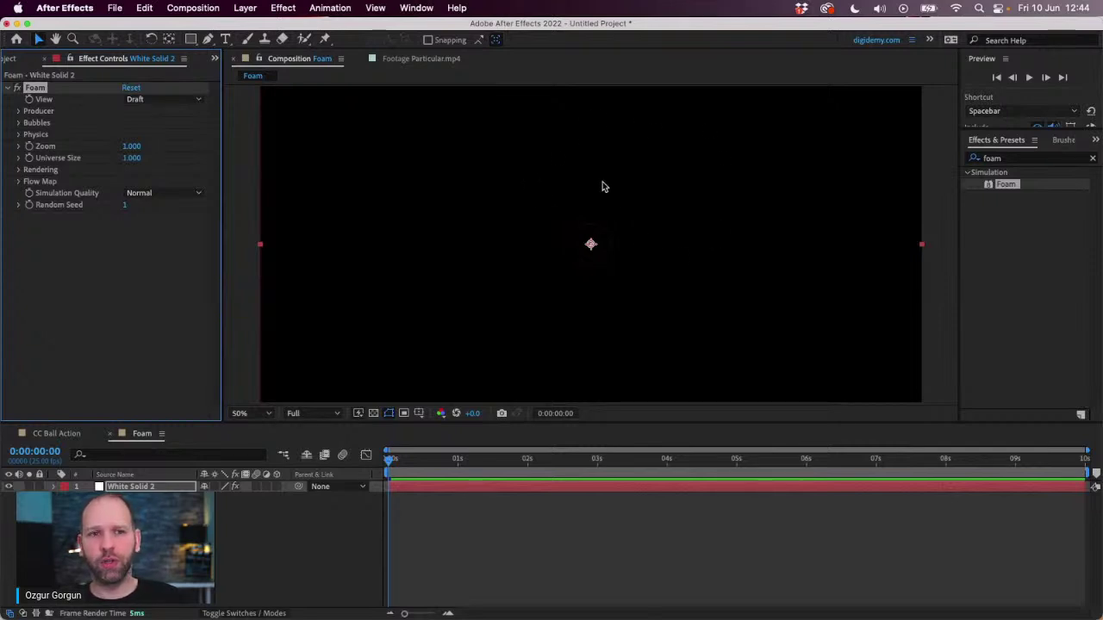
Play the Foam animation from the beginning to examine how the draft bubble outlines spread from the producer.
key(space)
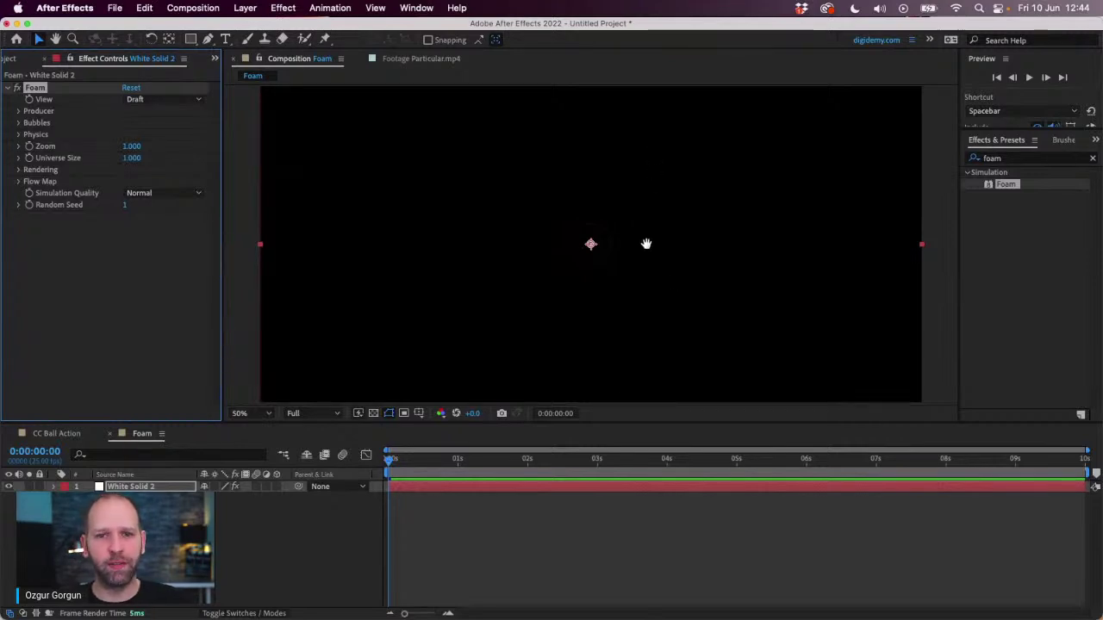
key(space)
scroll(601, 237, up, 1)
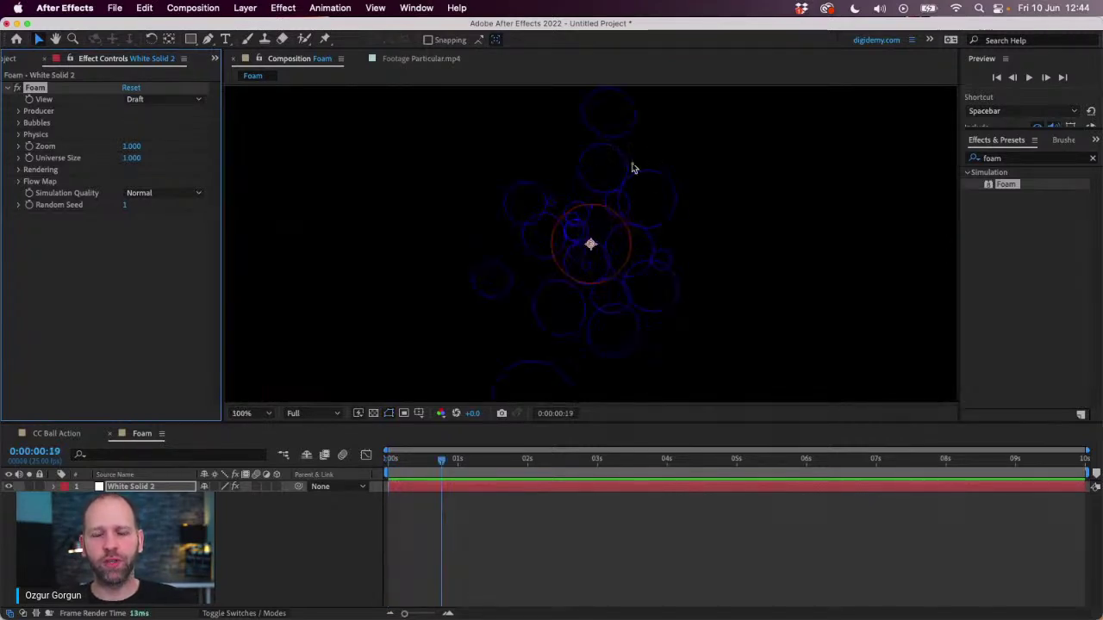
drag(442, 459, 370, 463)
key(space)
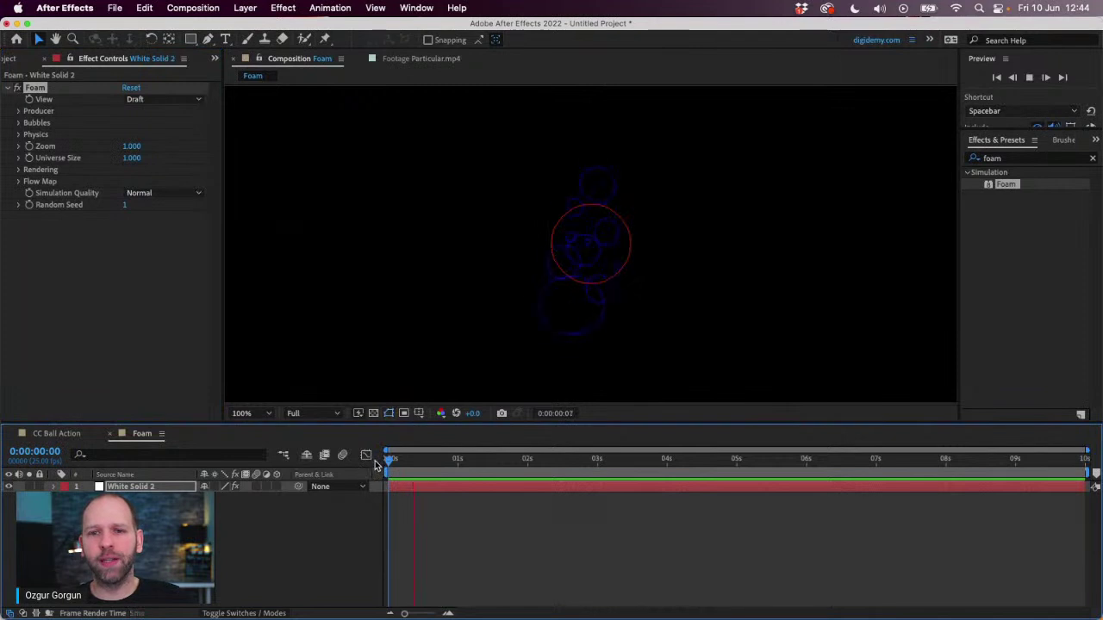
key(space)
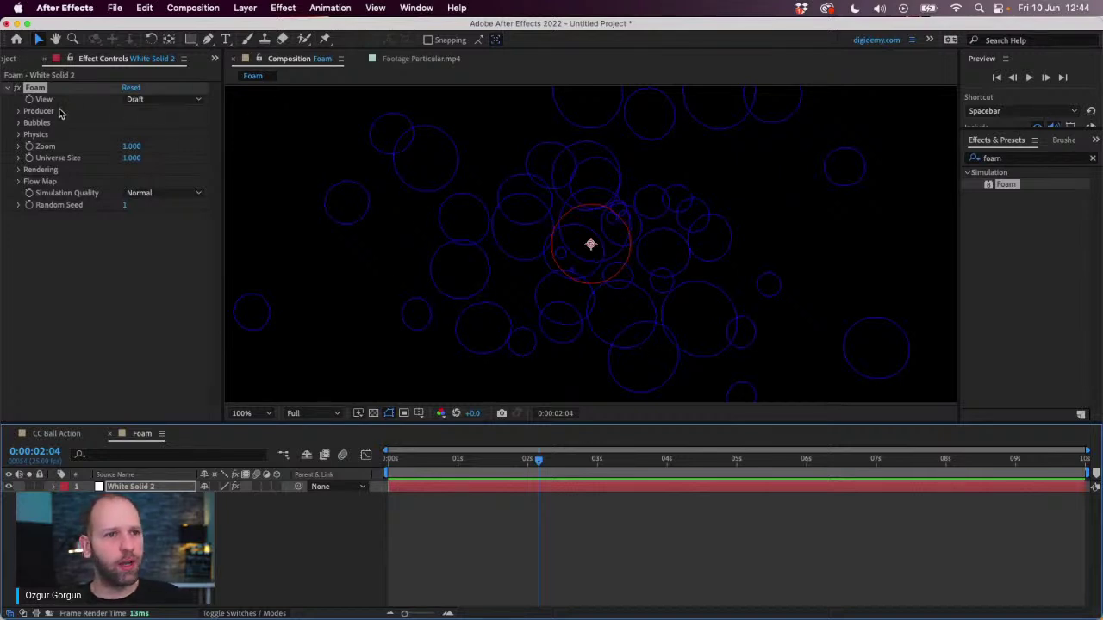
Set the Foam view to Rendered and scrub through the timeline to check the bubbles across the whole frame.
click(161, 101)
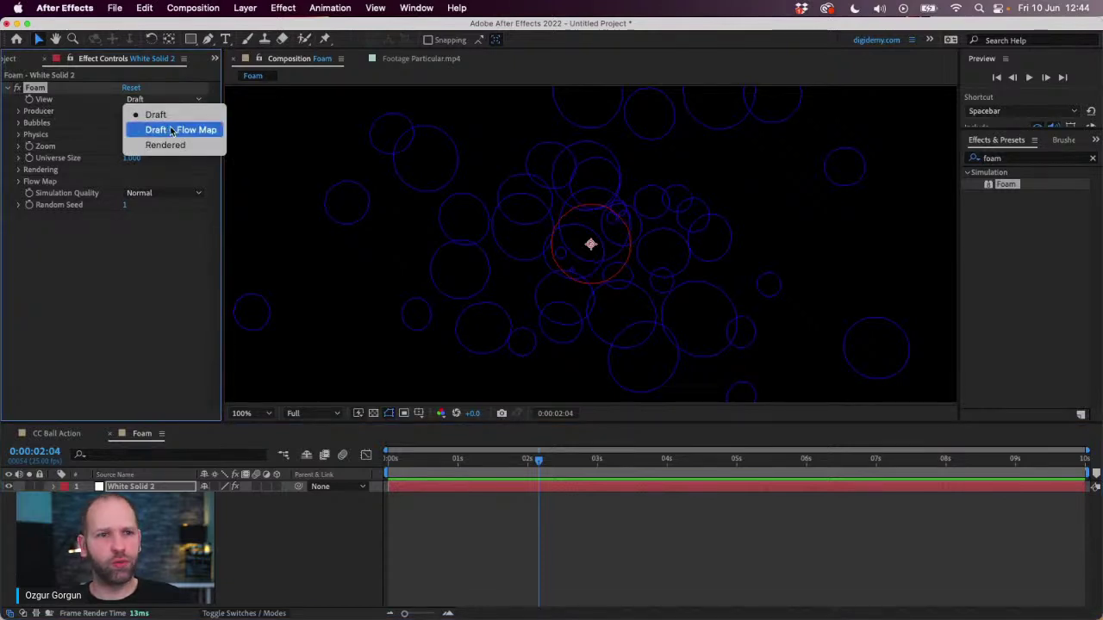
click(195, 146)
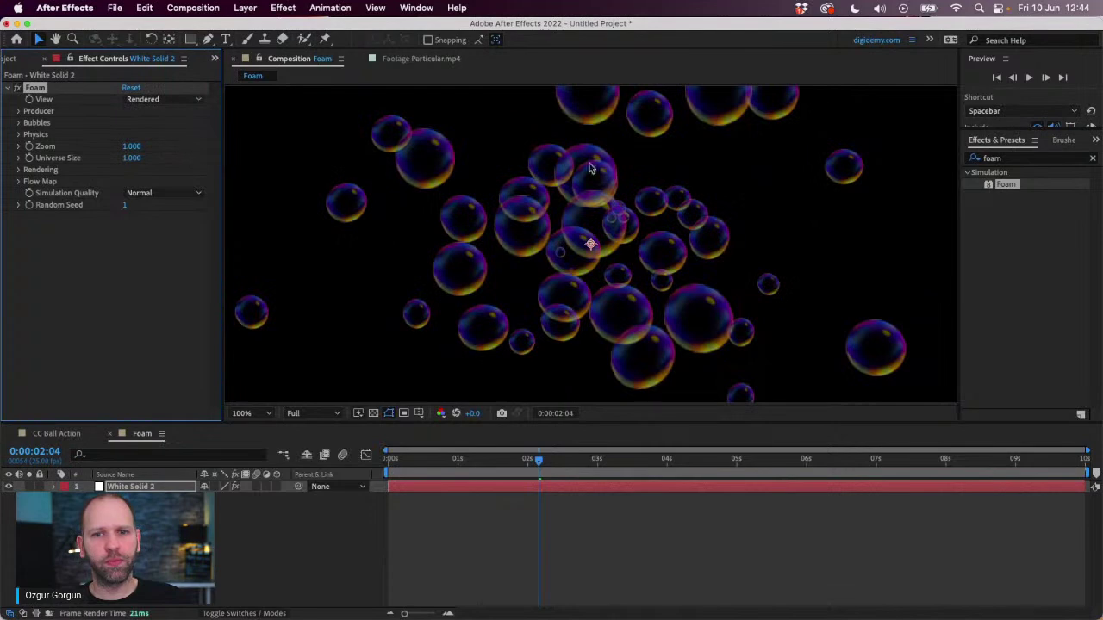
drag(490, 465, 553, 473)
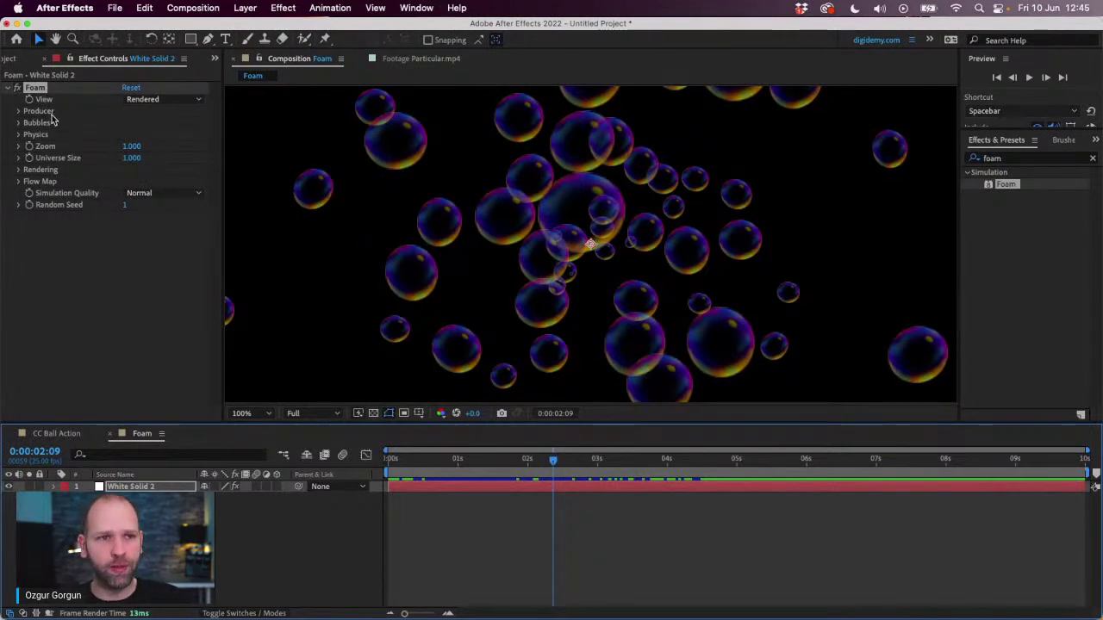
key(comma)
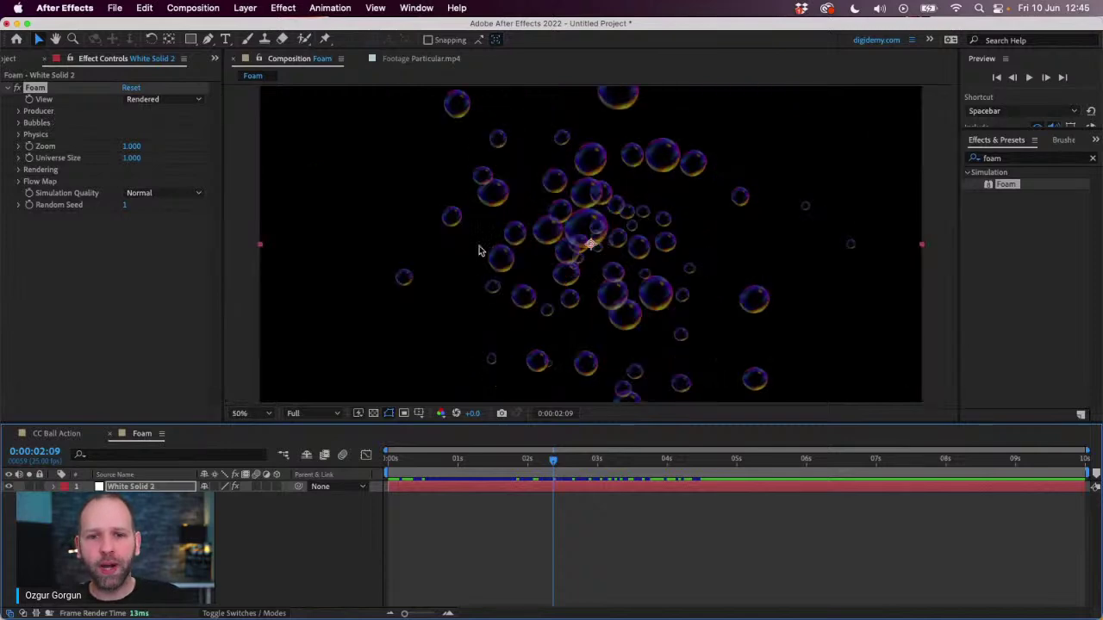
drag(489, 457, 441, 459)
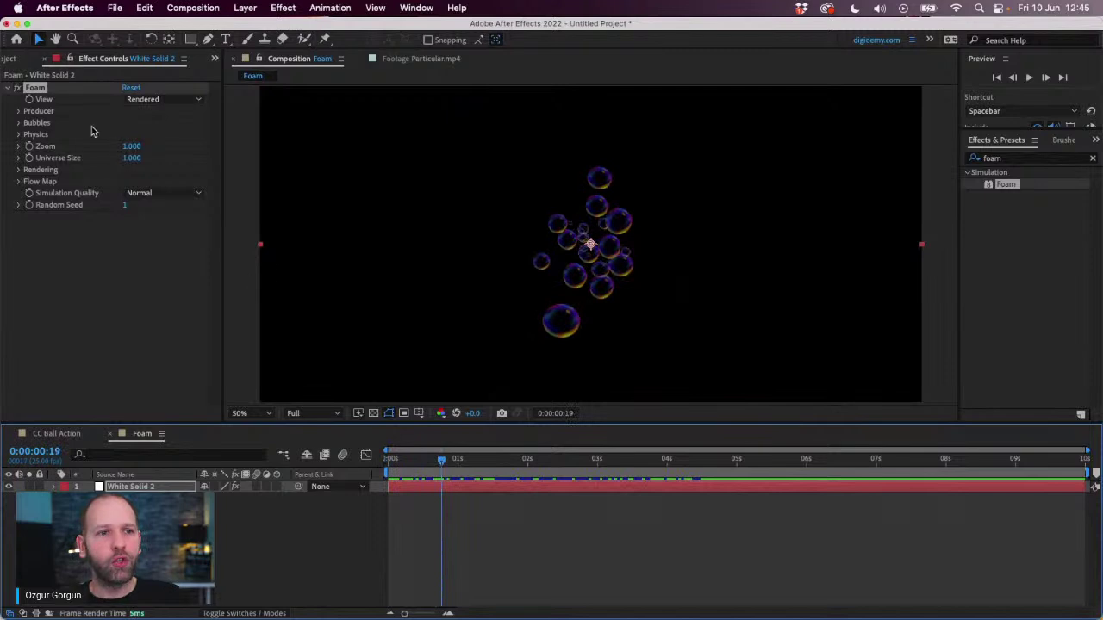
Move the Foam producer point to about 575, 442 and set its X size to 0.000 and Y size to 0.022.
click(18, 111)
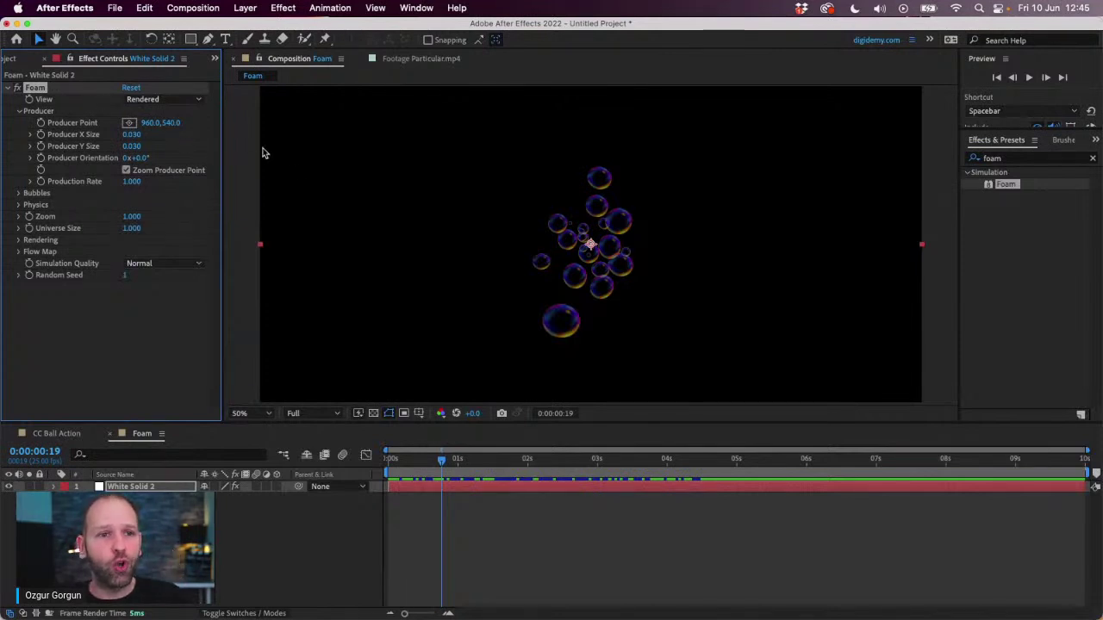
drag(151, 123, 51, 124)
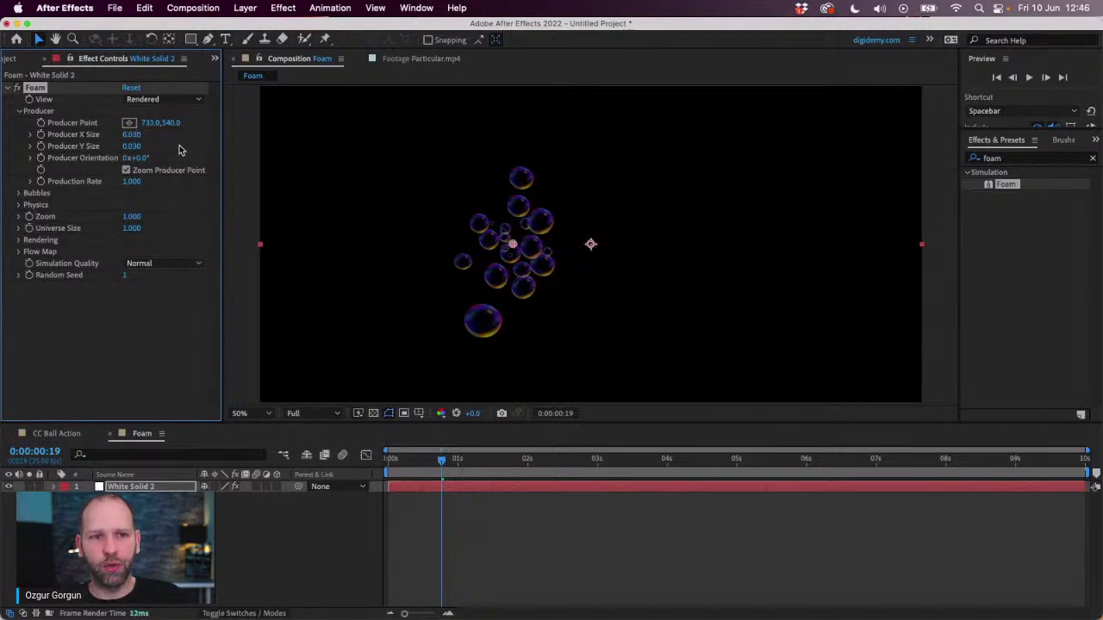
drag(514, 248, 459, 214)
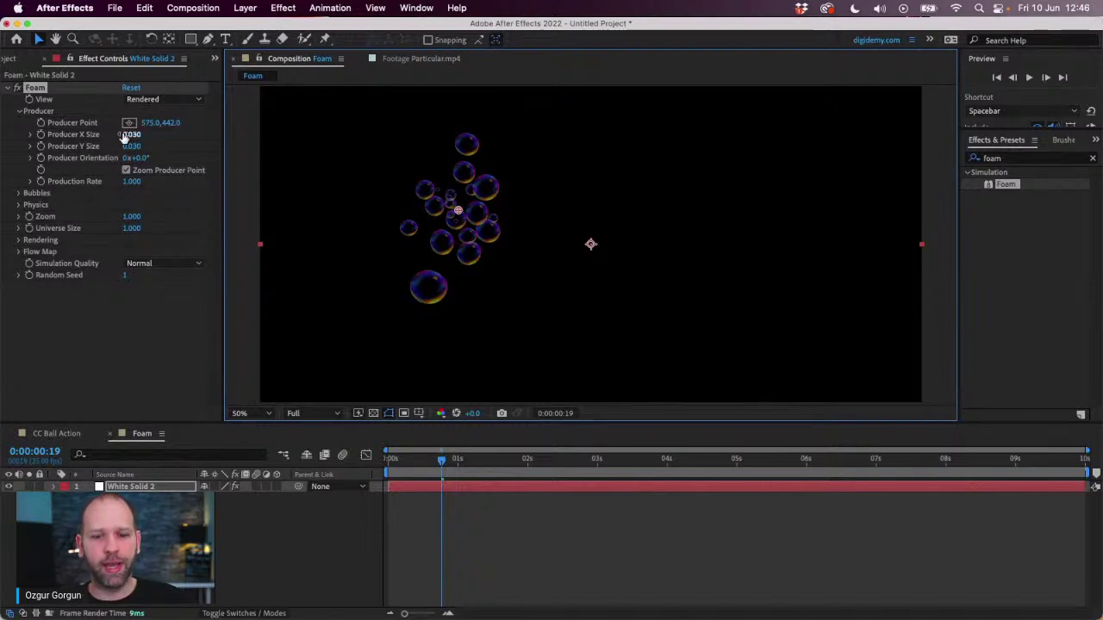
mouse_move(129, 135)
mouse_down()
mouse_move(202, 135)
mouse_move(131, 143)
mouse_up()
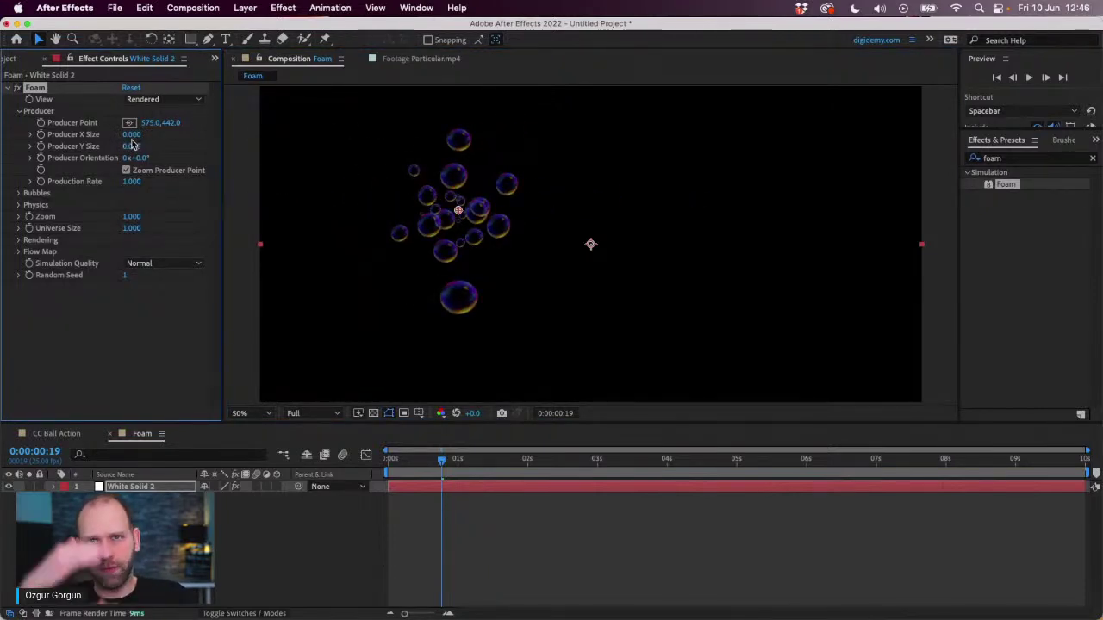
mouse_move(132, 145)
mouse_down()
mouse_move(289, 151)
mouse_move(151, 150)
mouse_up()
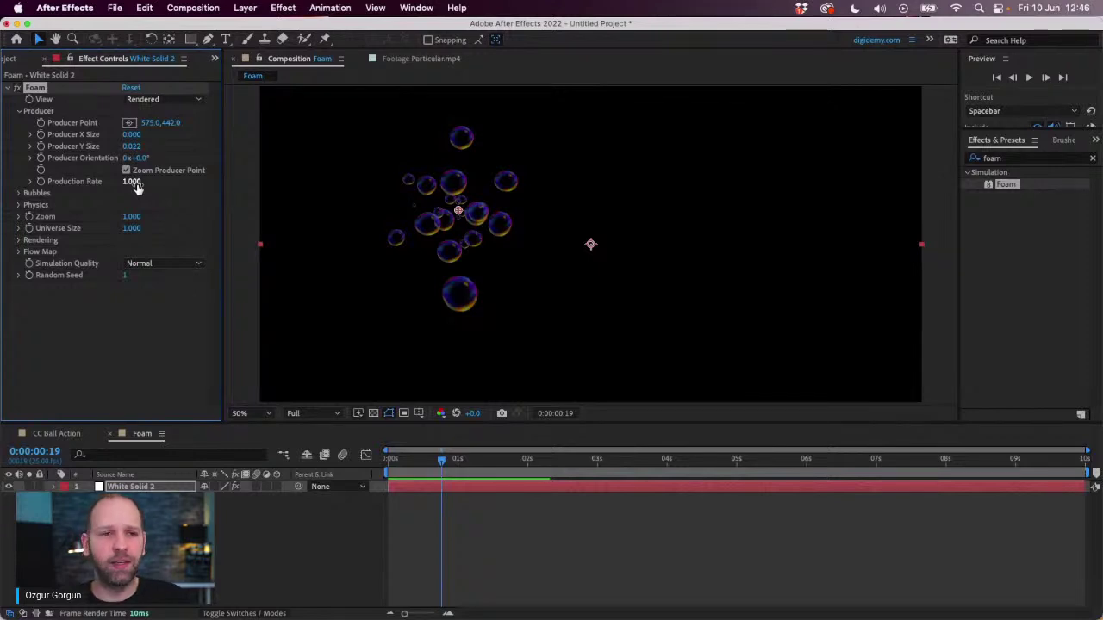
Set the Foam production rate to 0.500, preview the bubbles, and reposition the producer point to about 607, 480.
drag(137, 187, 486, 132)
drag(122, 181, 112, 188)
key(space)
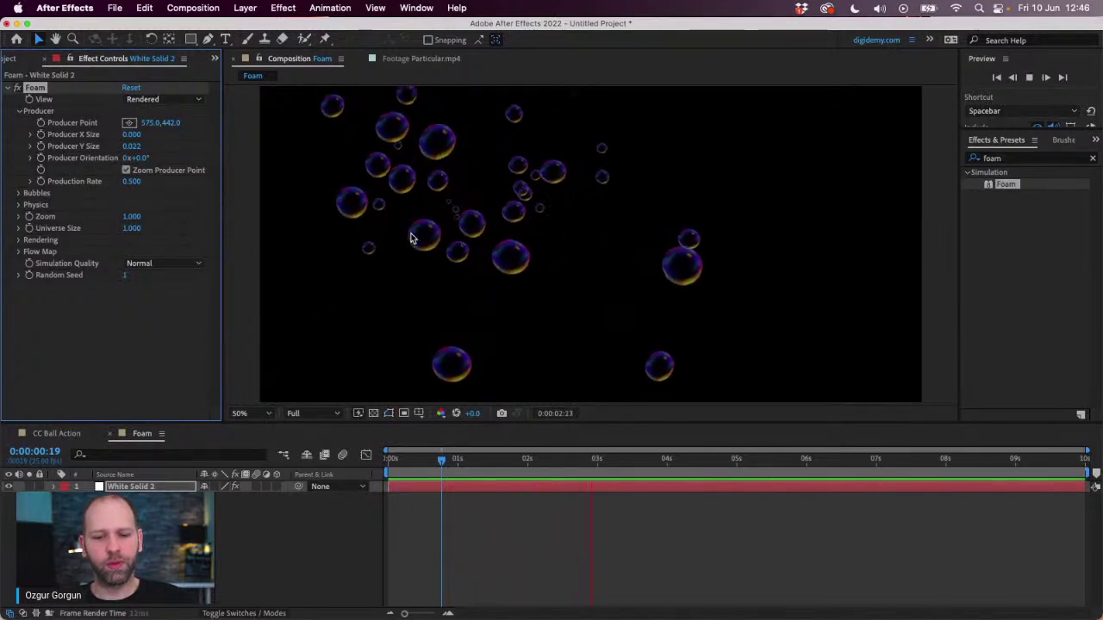
key(space)
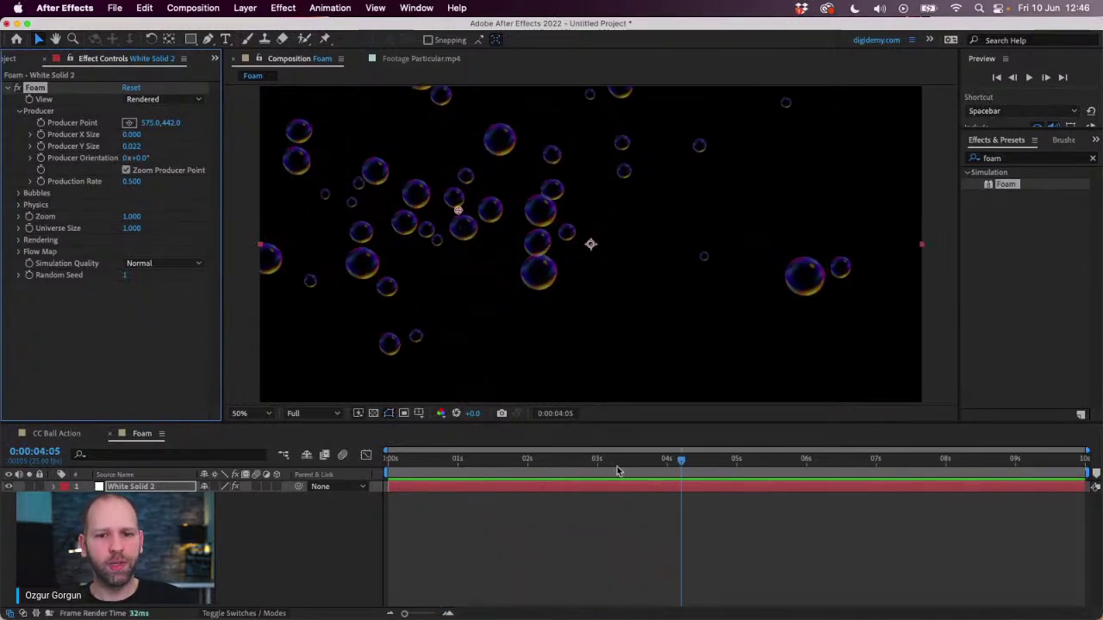
drag(613, 468, 469, 466)
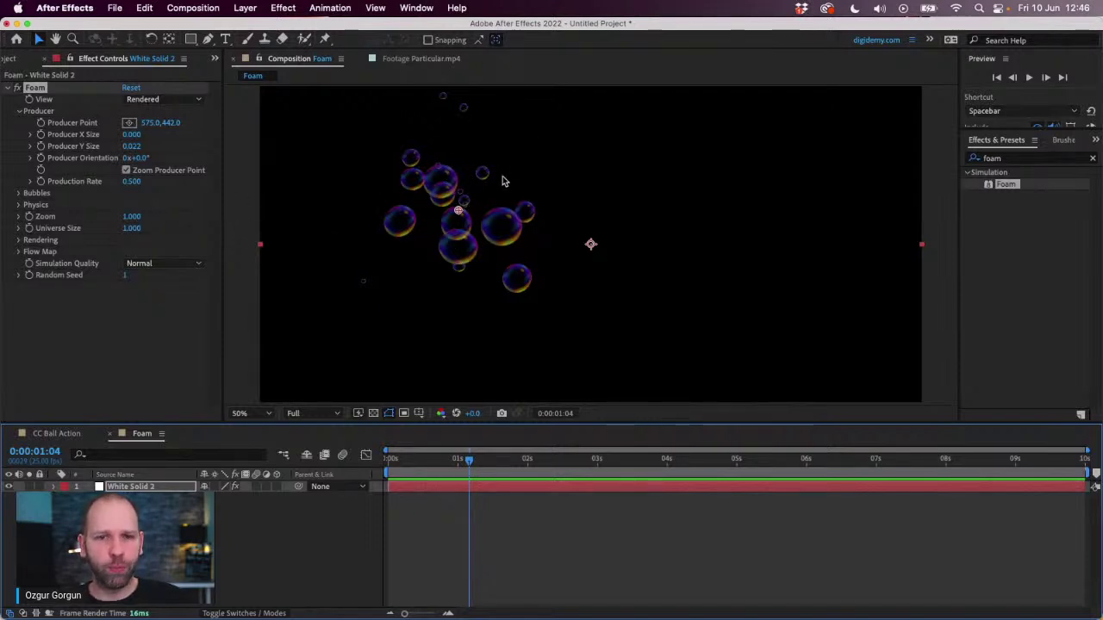
drag(458, 211, 469, 225)
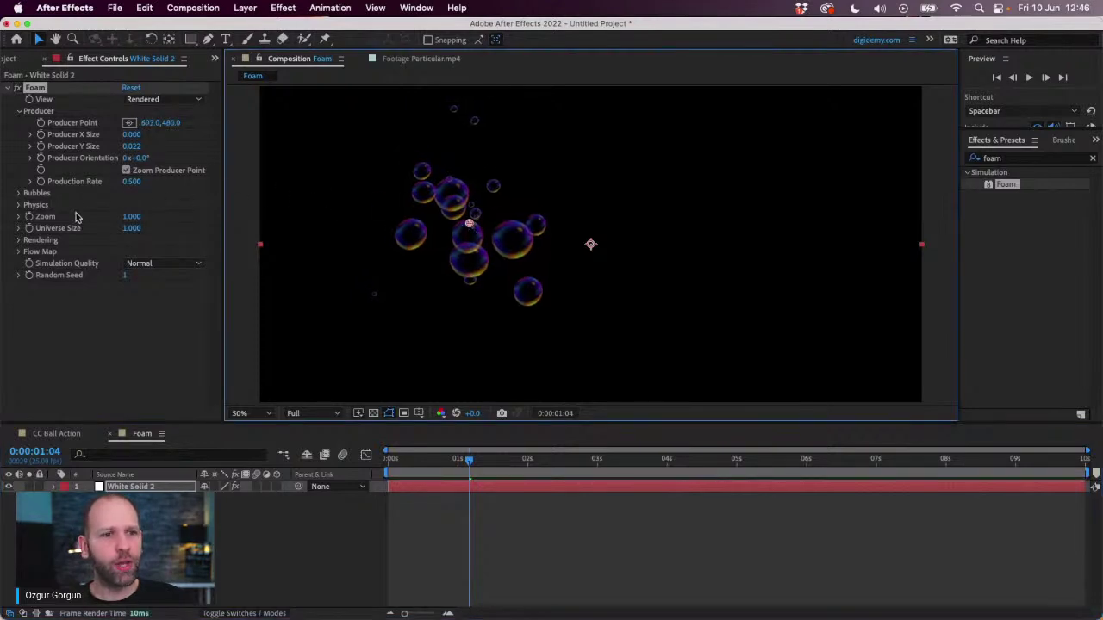
Set the Foam bubble texture to Water Beads and show the transparency grid with the current time at 0:00:03:01.
click(19, 240)
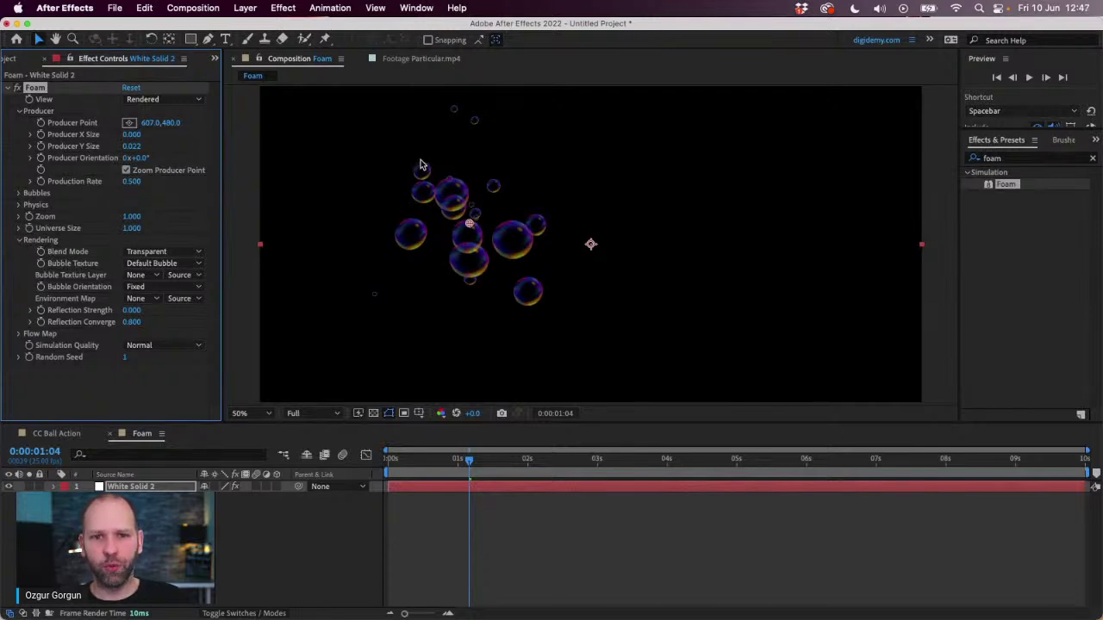
click(175, 267)
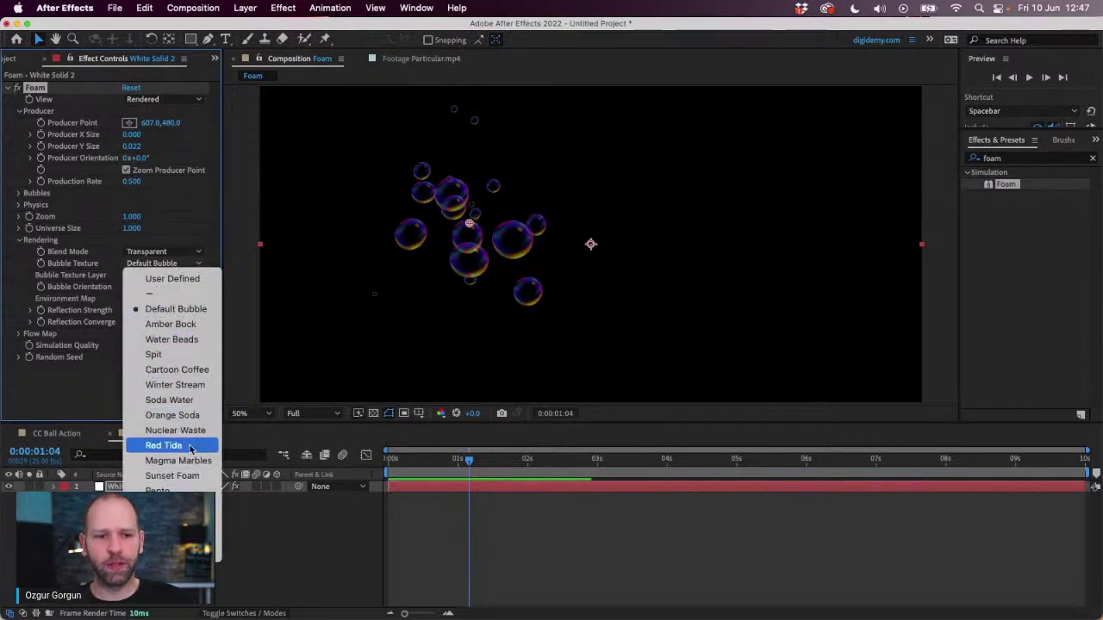
click(184, 341)
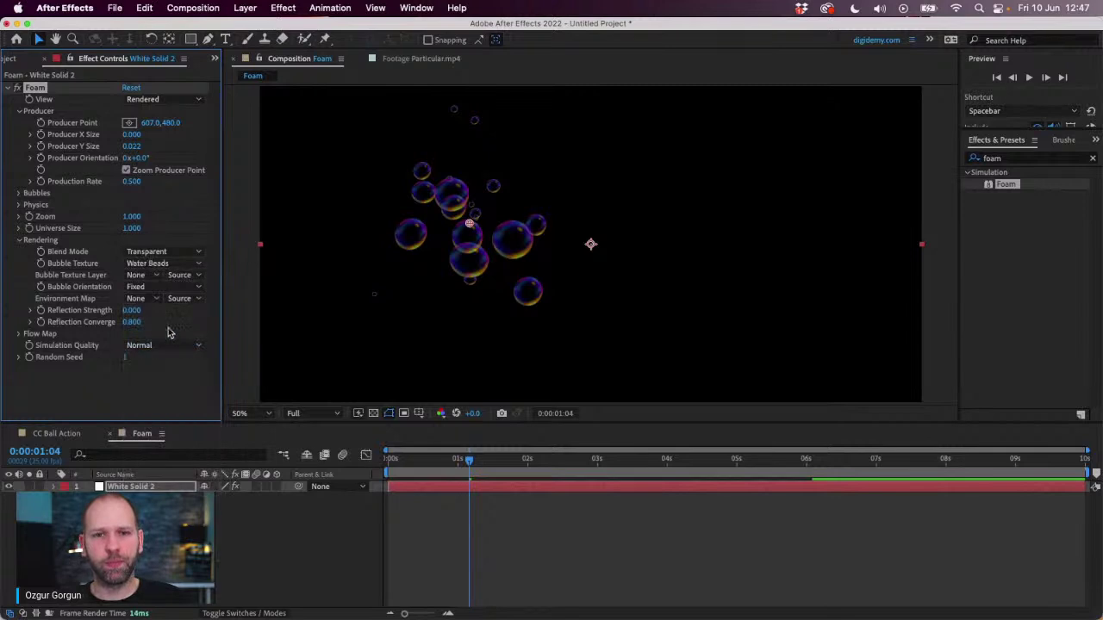
mouse_move(502, 458)
mouse_down()
mouse_move(615, 460)
mouse_move(600, 459)
mouse_up()
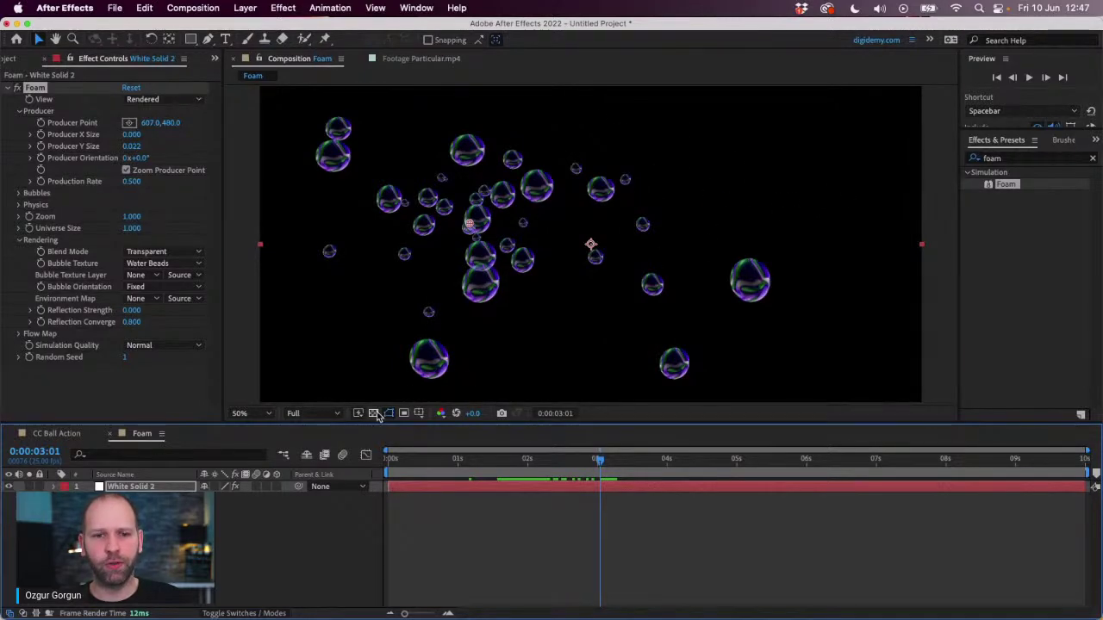
click(373, 413)
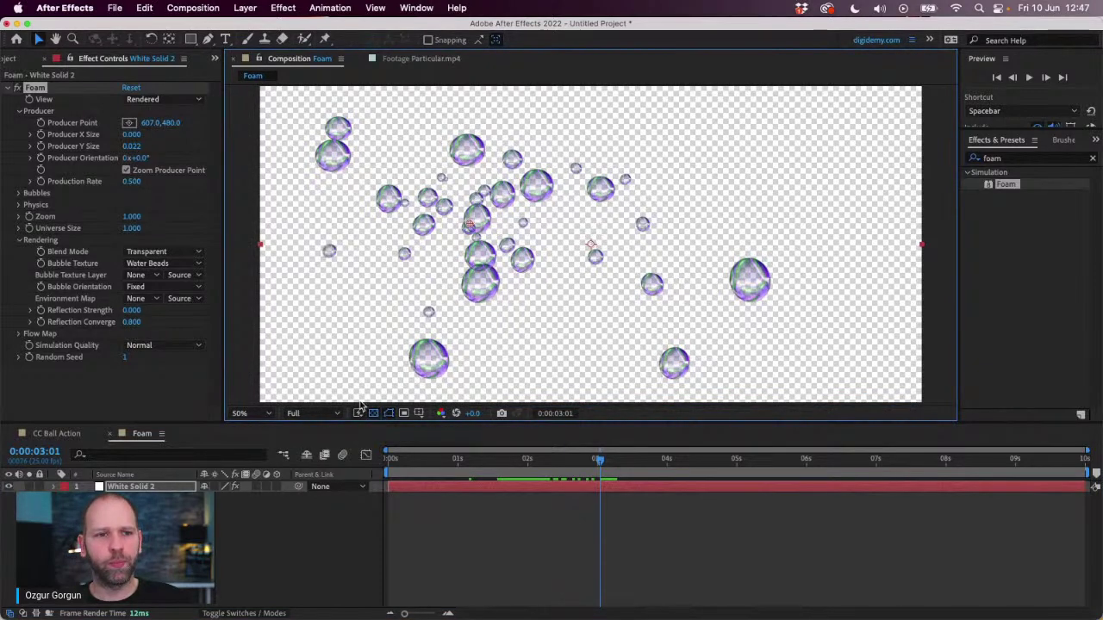
Change the Foam bubble texture to Red Tide and play the animation from 0:00:00:20 to check it.
click(185, 265)
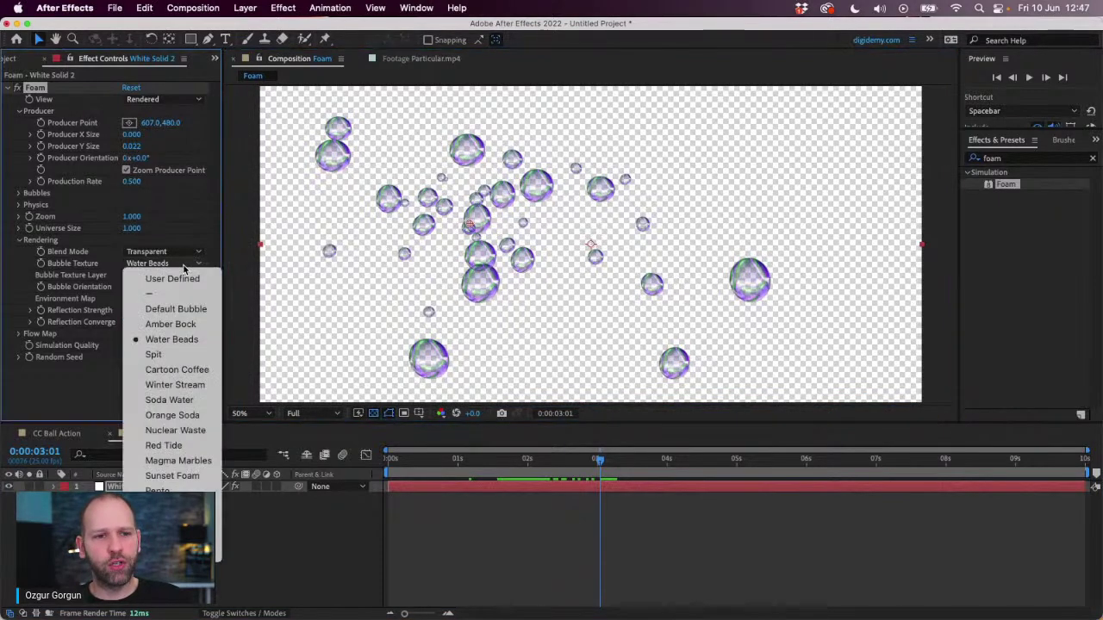
click(194, 447)
click(445, 463)
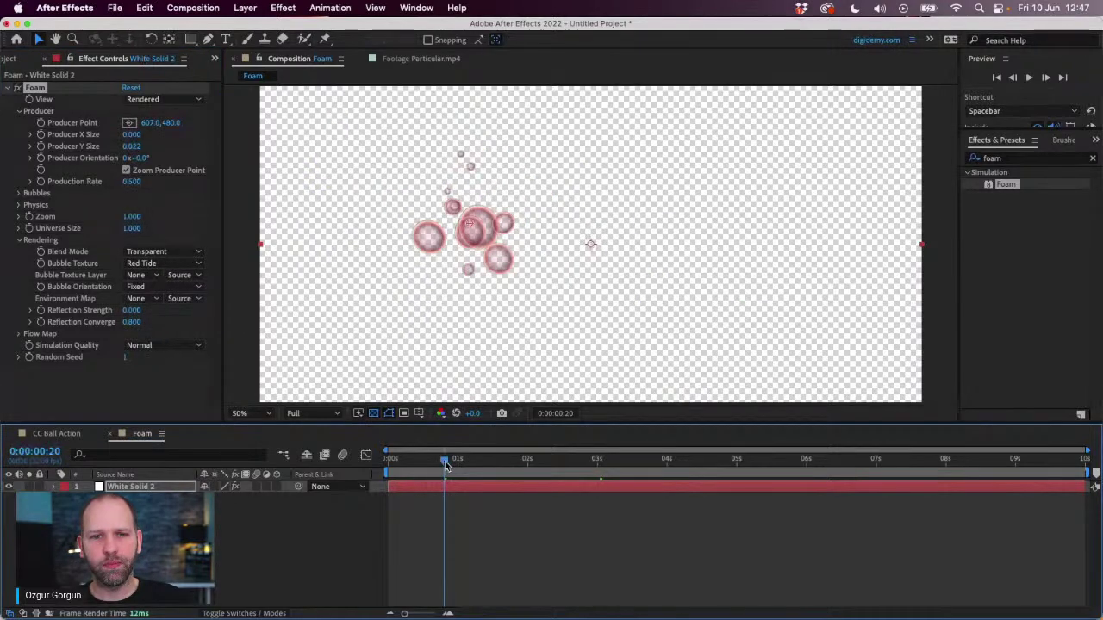
key(space)
key(space)
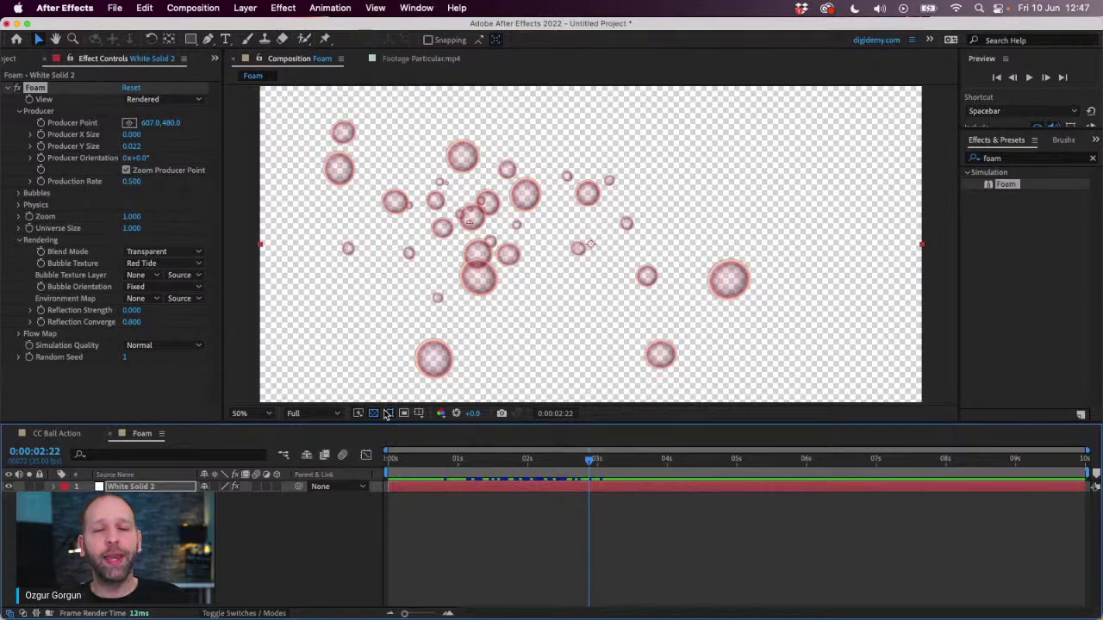
View the Heart.png footage and add it to the Foam composition as a layer beneath White Solid 2.
click(13, 61)
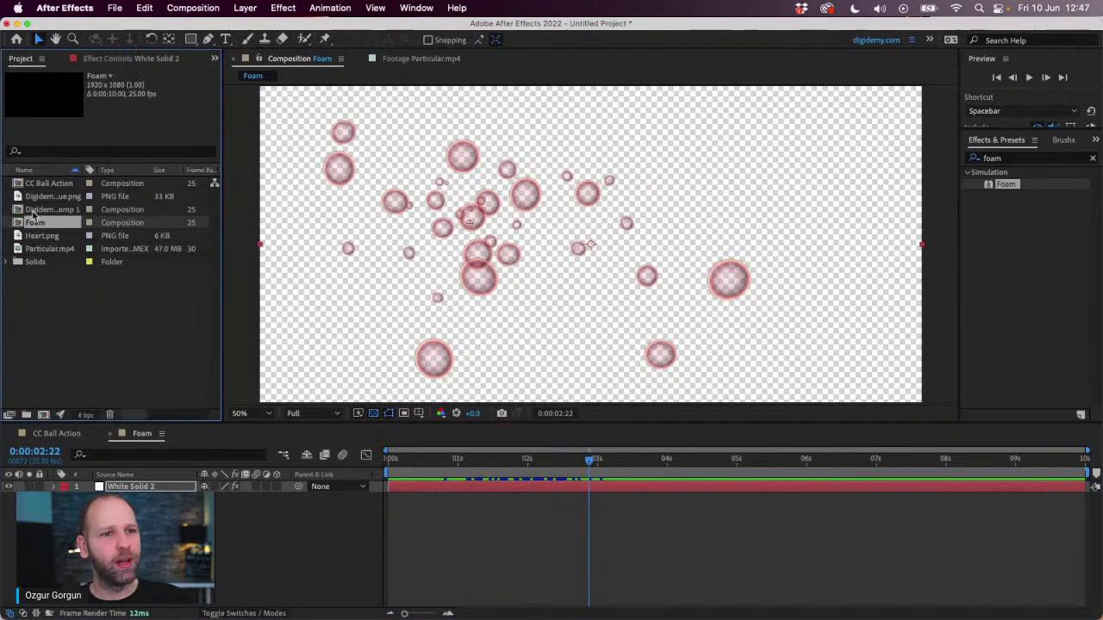
click(59, 237)
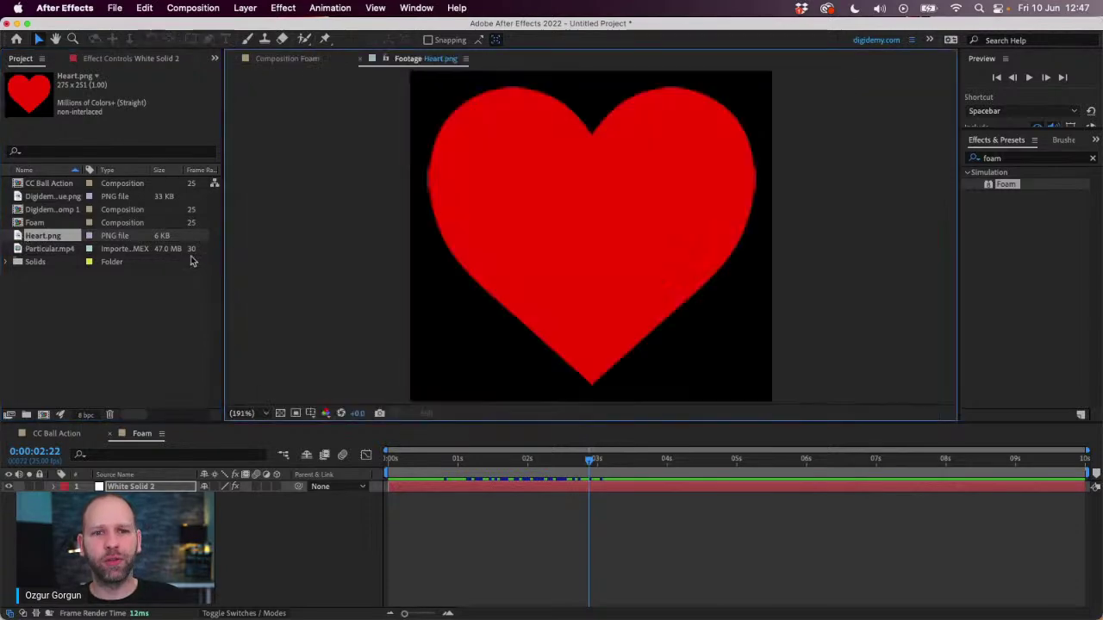
double_click(38, 236)
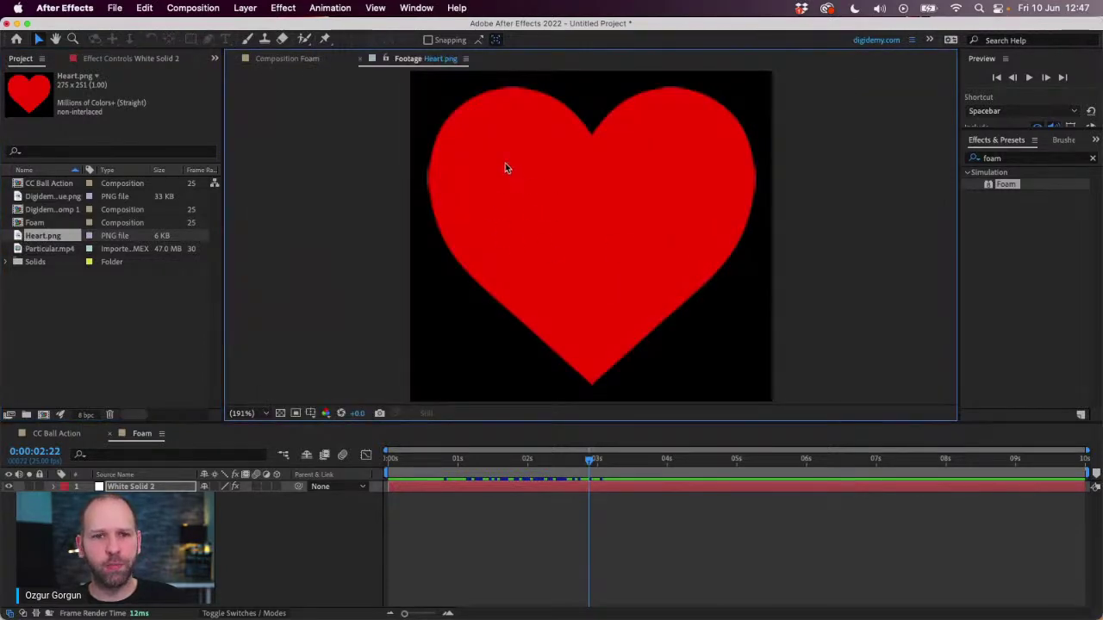
click(314, 61)
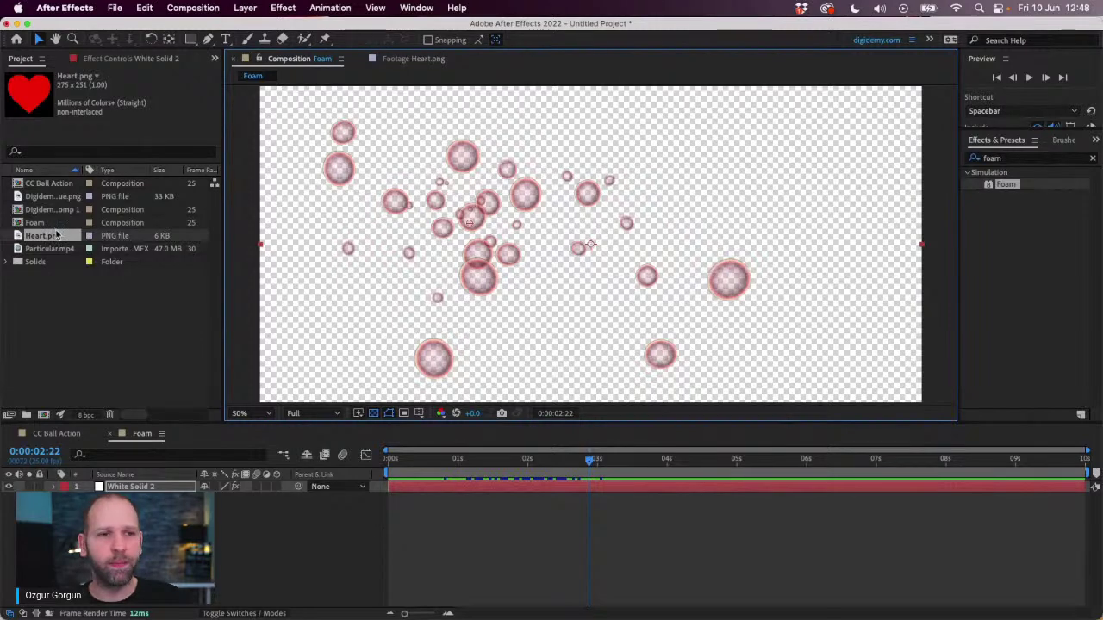
drag(55, 238, 62, 267)
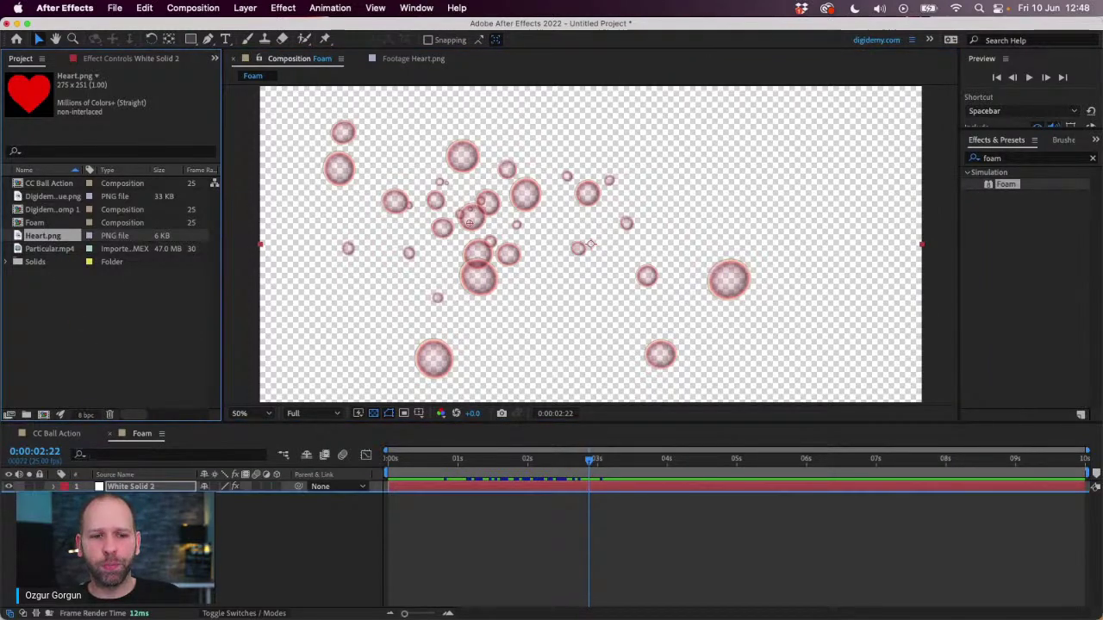
drag(591, 245, 590, 245)
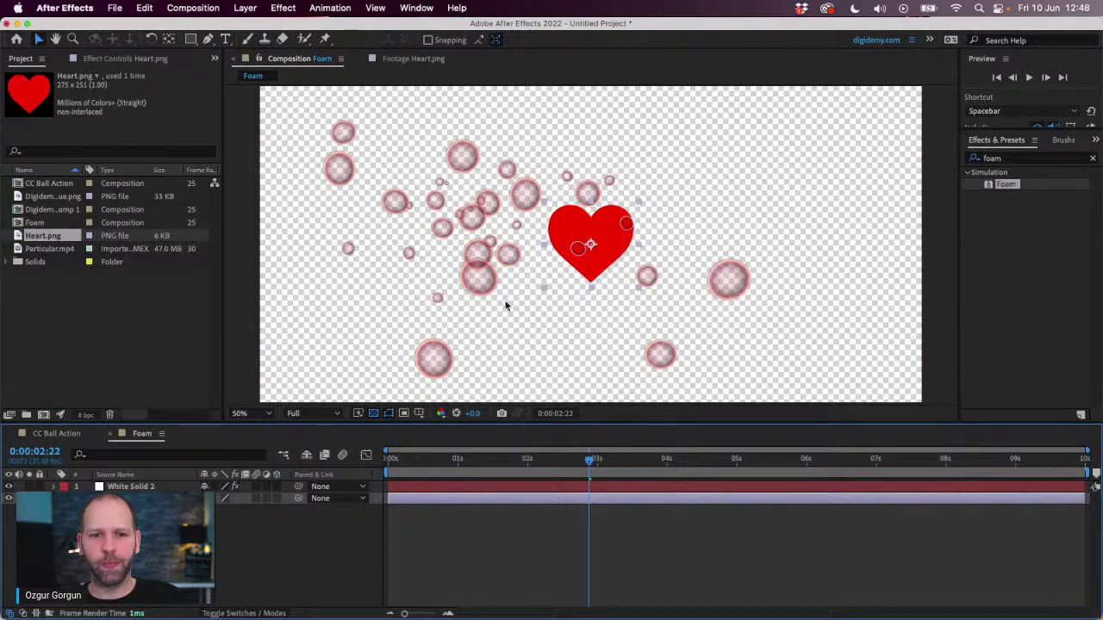
Turn off the transparency grid and set White Solid 2's Foam bubble texture to User Defined, using Heart.png as the texture layer.
click(375, 415)
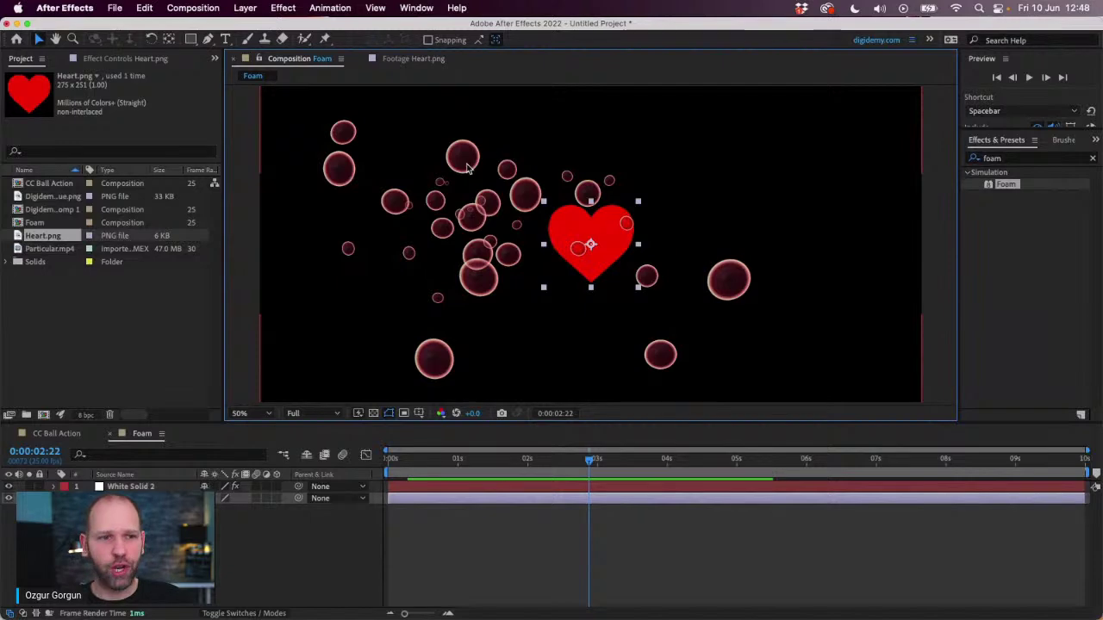
click(125, 59)
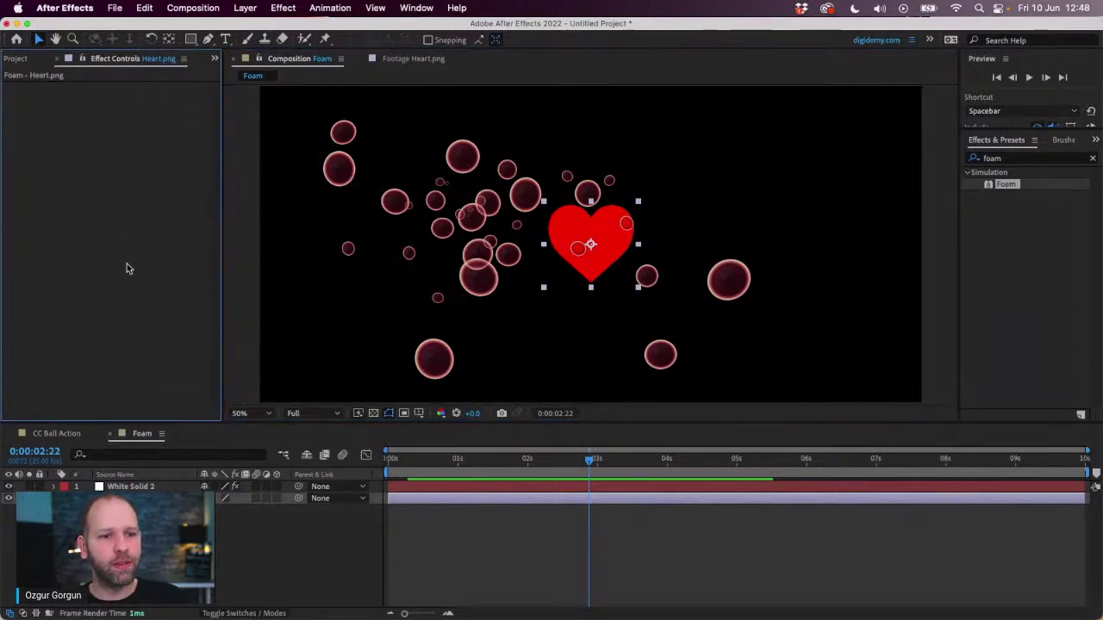
click(140, 486)
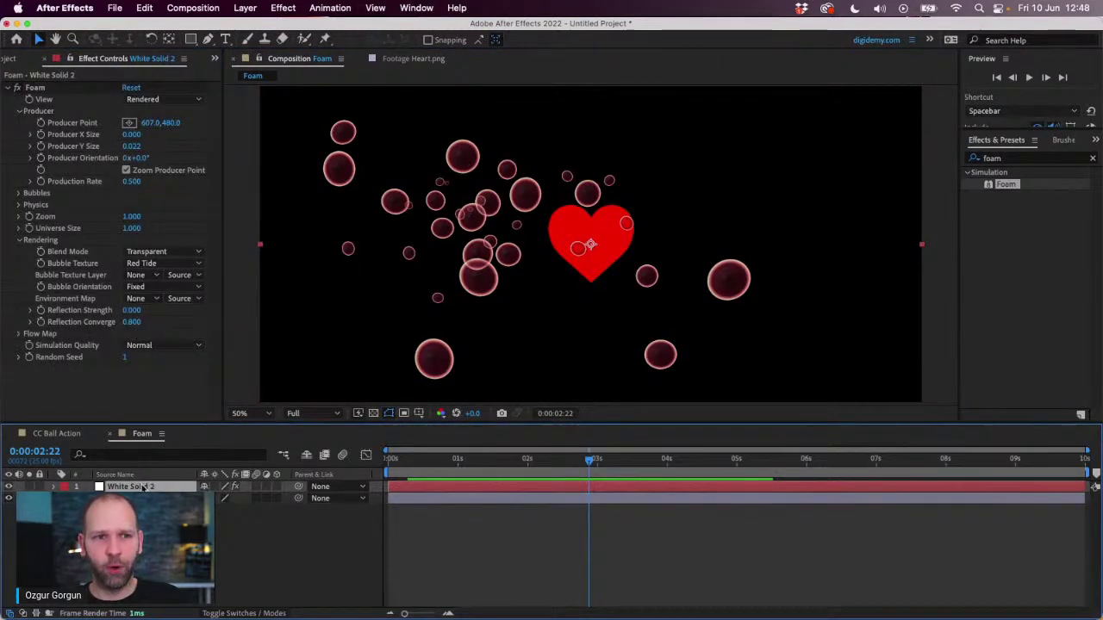
click(145, 264)
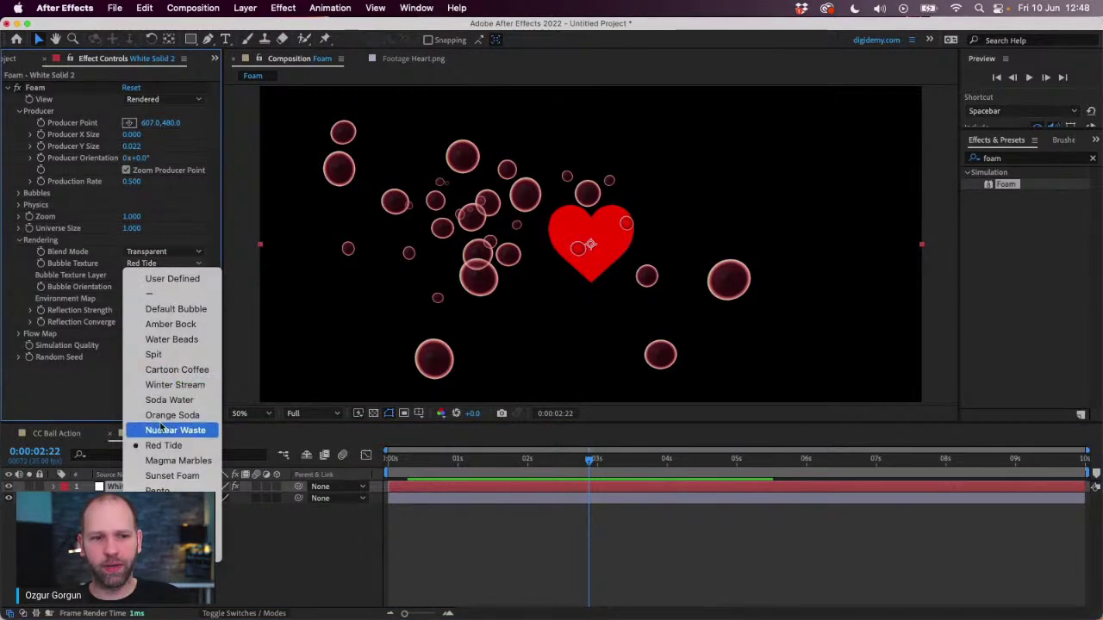
click(203, 279)
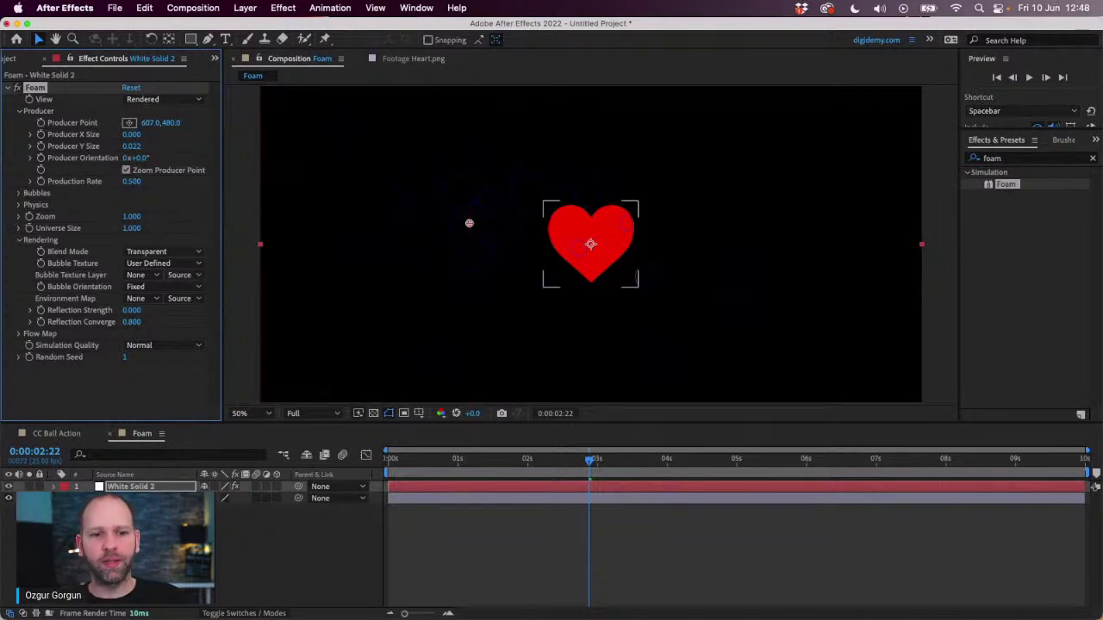
click(147, 276)
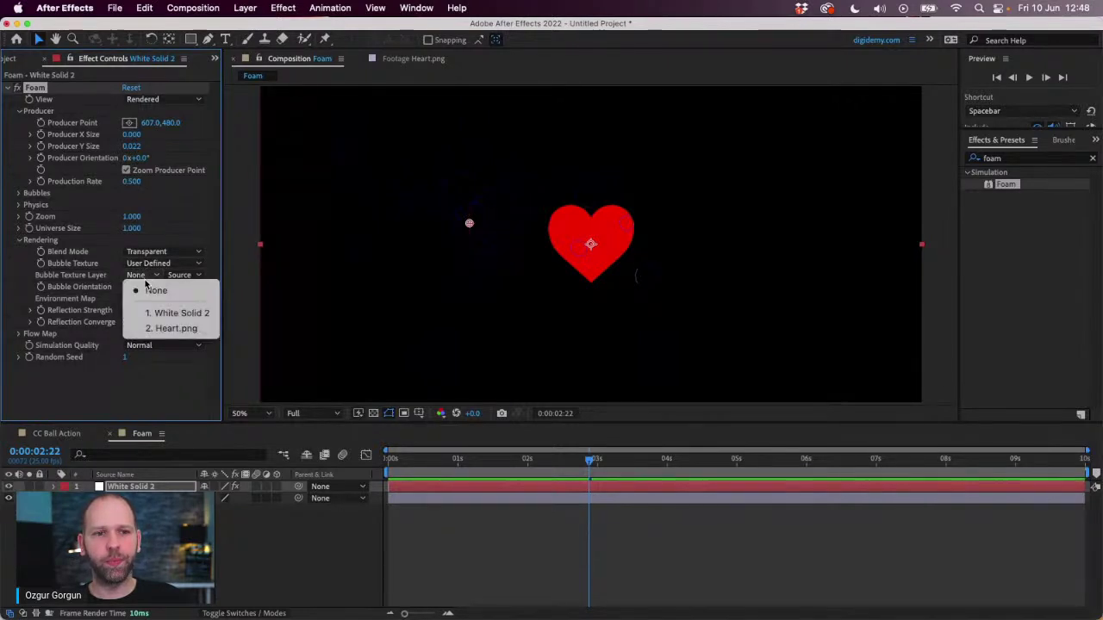
click(188, 335)
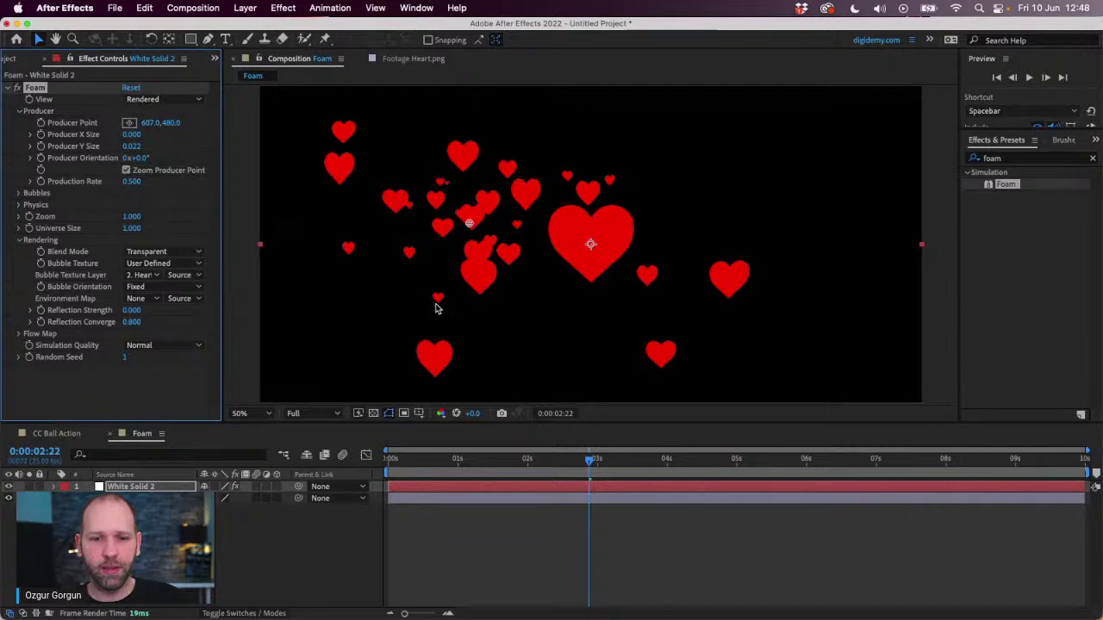
Hide the Heart.png layer and preview the heart bubbles on White Solid 2 from 0:00:00:06.
drag(501, 460, 466, 429)
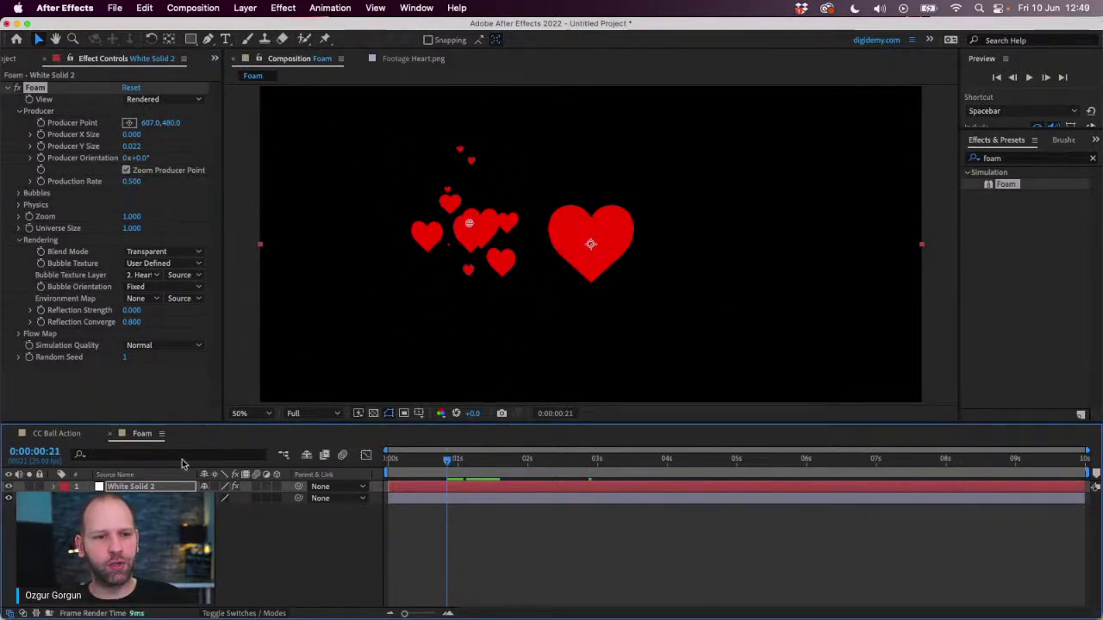
click(597, 263)
click(9, 498)
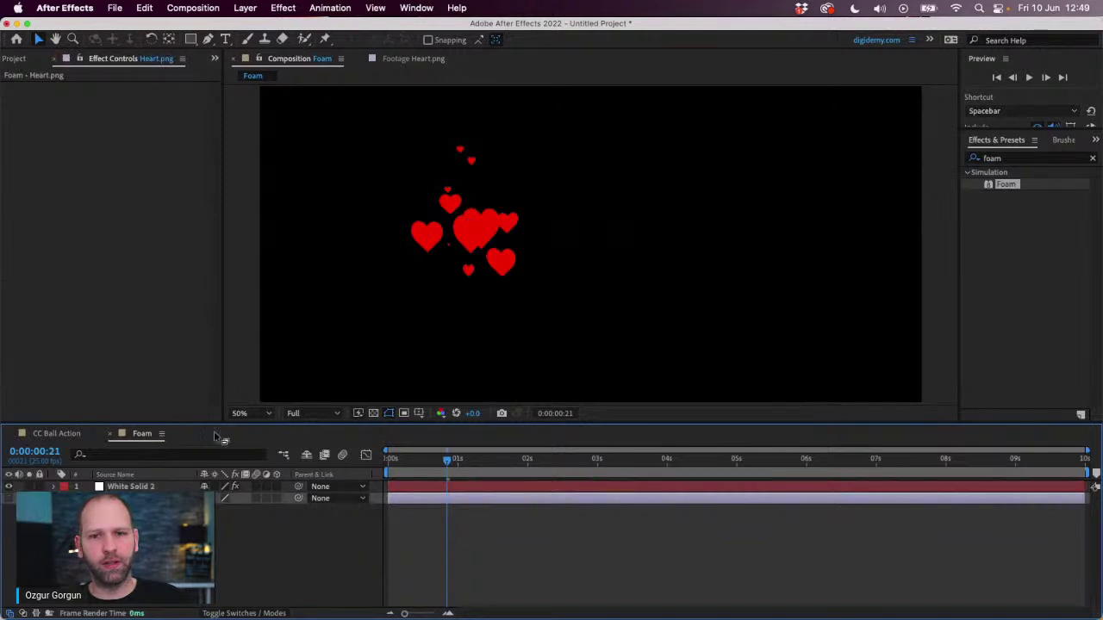
click(168, 487)
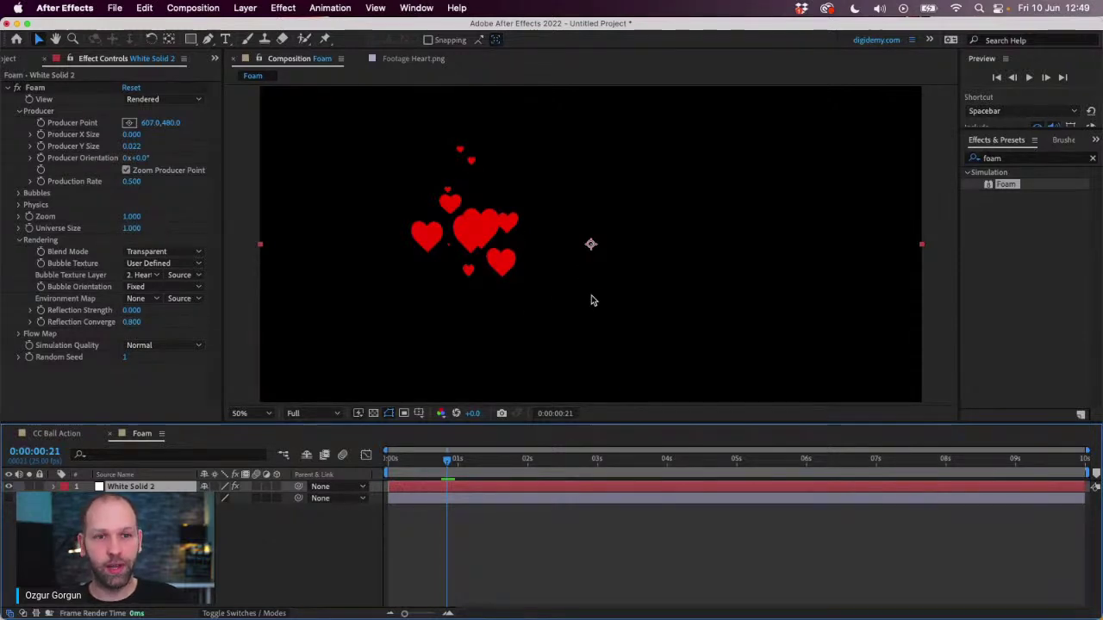
click(406, 458)
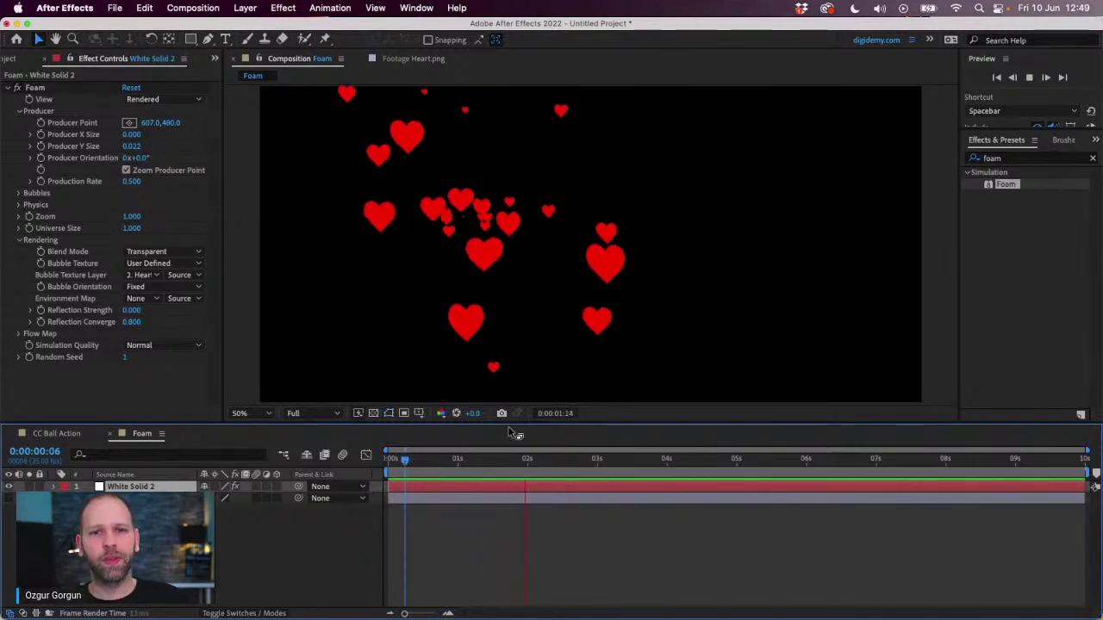
key(space)
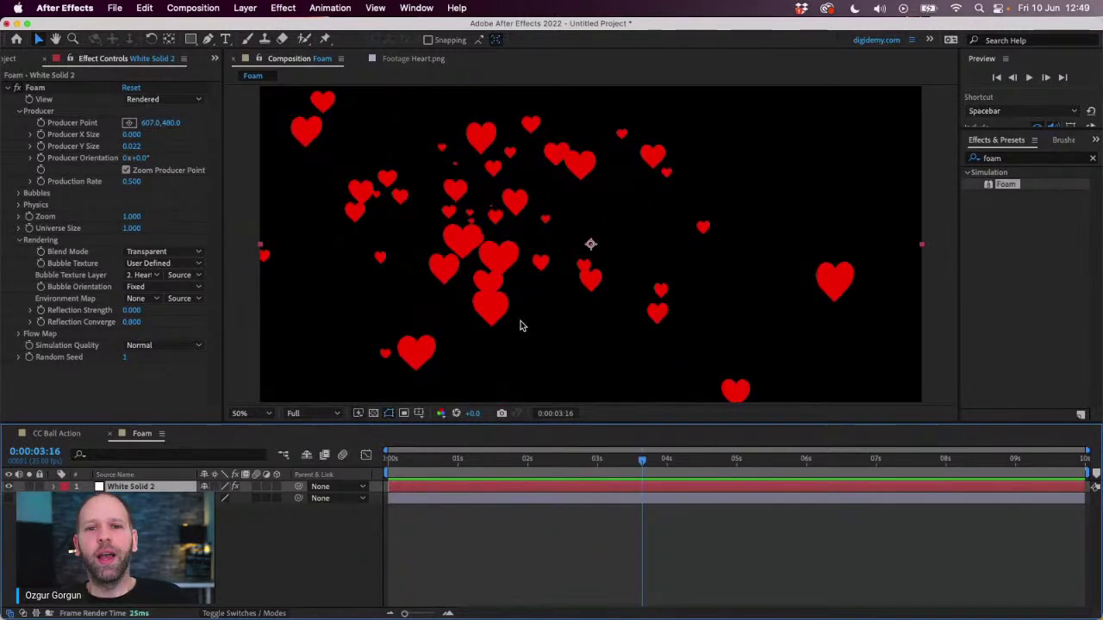
click(483, 459)
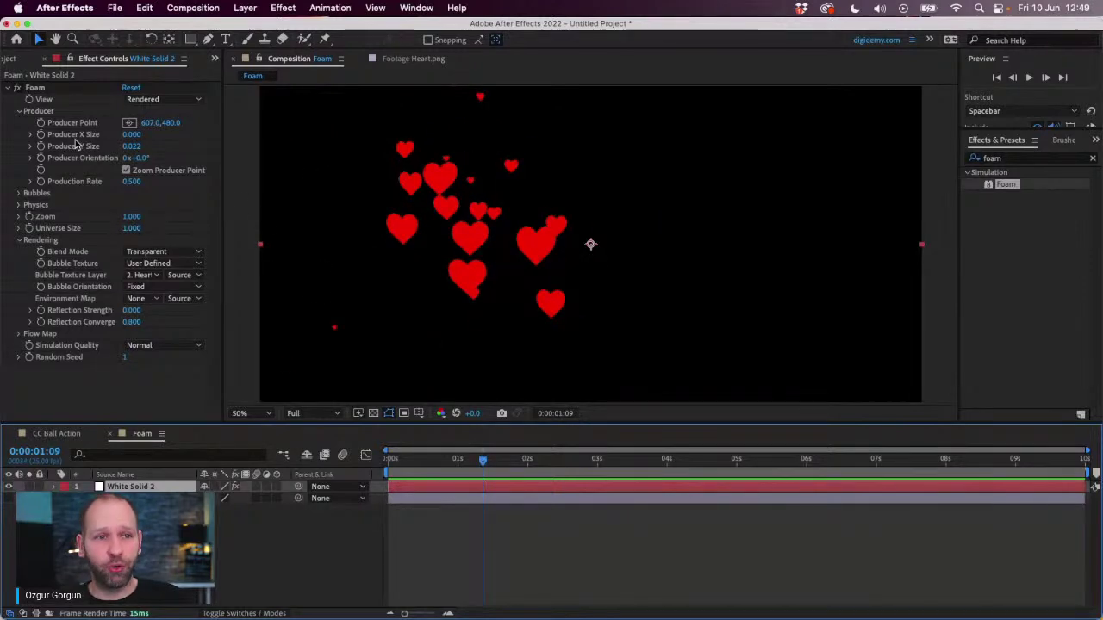
Move the Foam producer point beyond the frame's left edge to about -163, 670 and enable its keyframing at 0:00:00:00.
click(43, 89)
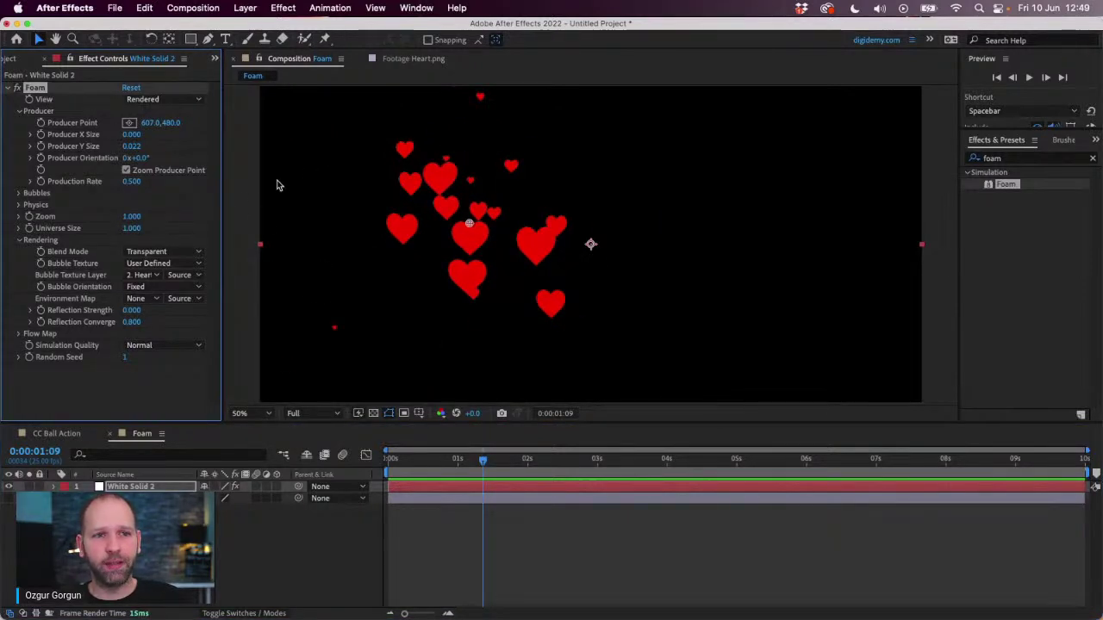
mouse_move(469, 229)
mouse_down()
mouse_move(429, 230)
mouse_move(419, 253)
mouse_move(328, 307)
mouse_move(285, 263)
mouse_move(780, 298)
mouse_move(443, 226)
mouse_up()
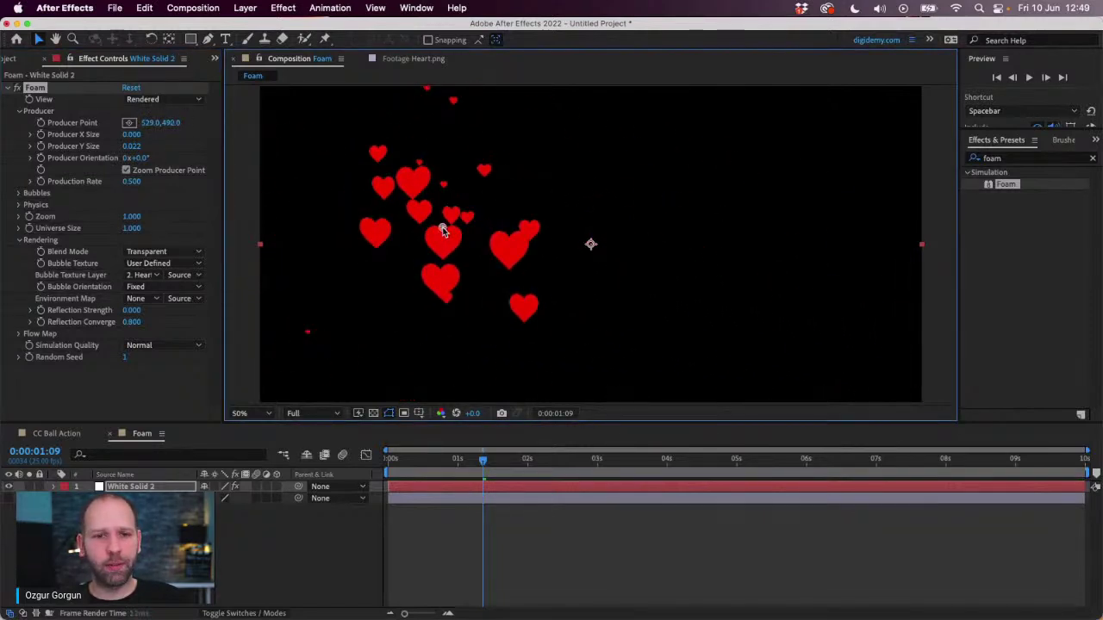
drag(483, 458, 383, 462)
scroll(459, 238, down, 1)
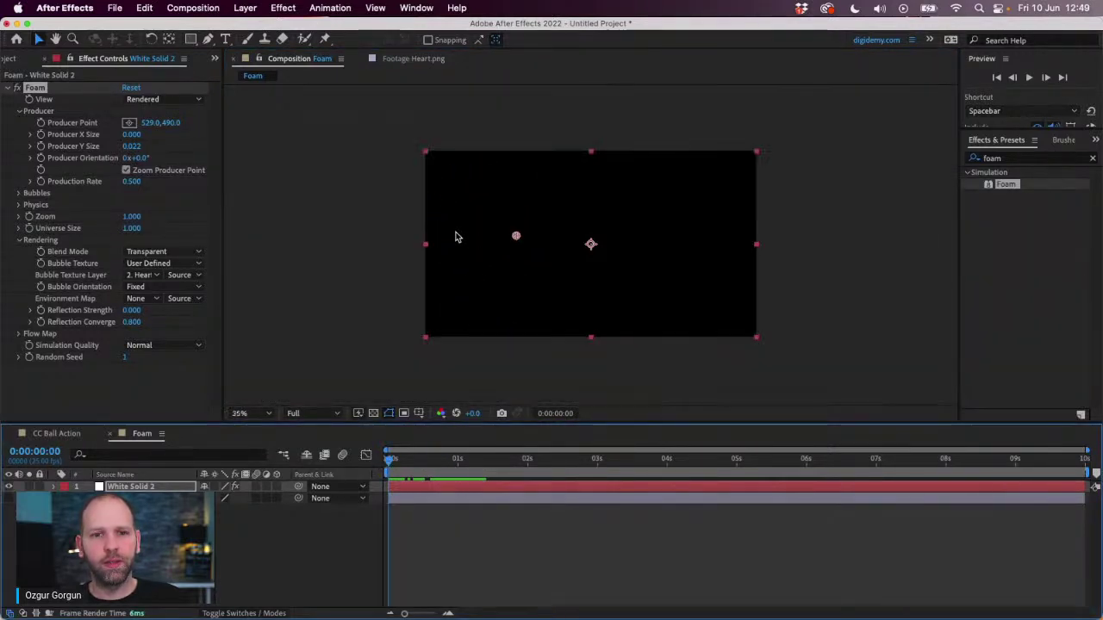
drag(513, 241, 396, 268)
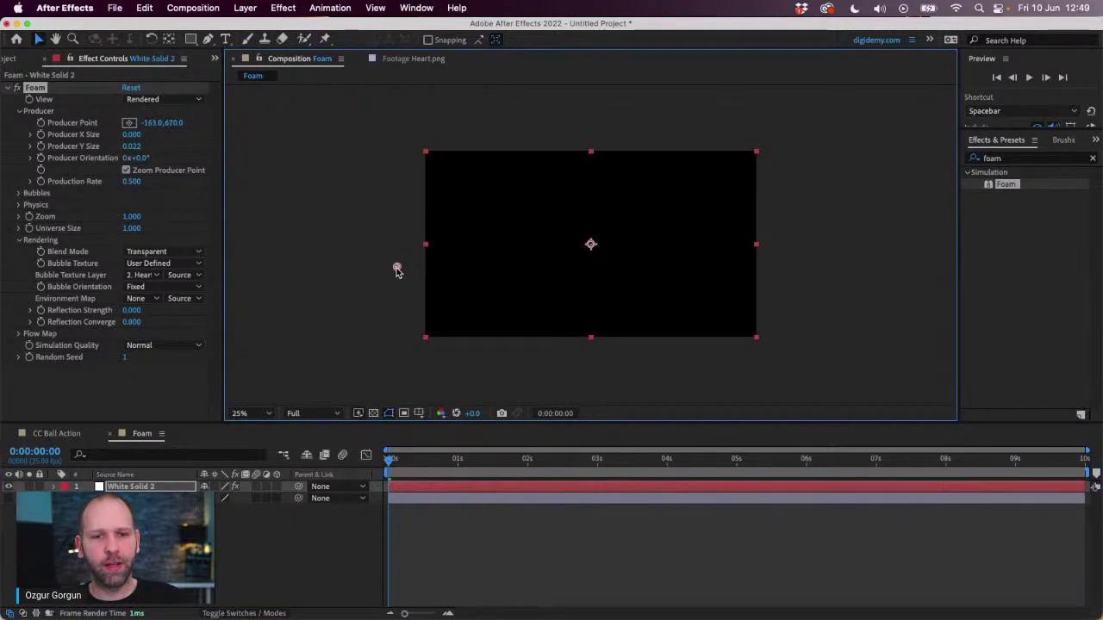
right_click(41, 125)
key(Escape)
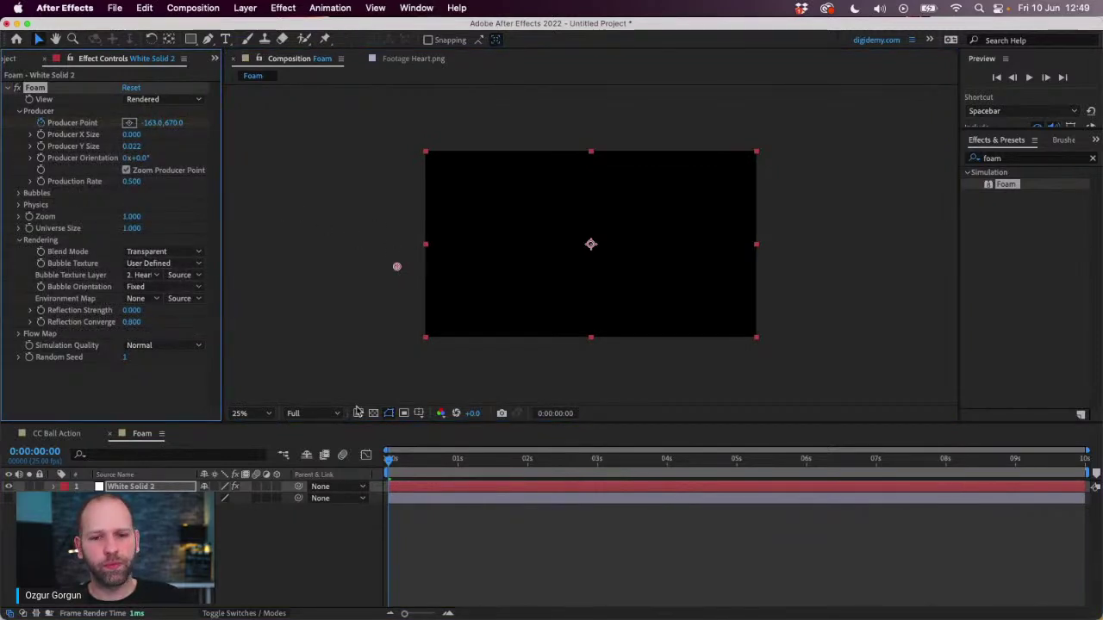
At 0:00:03:00, move the producer point beyond the frame's right edge to about 2381, 670 and play the animation from the start.
click(597, 460)
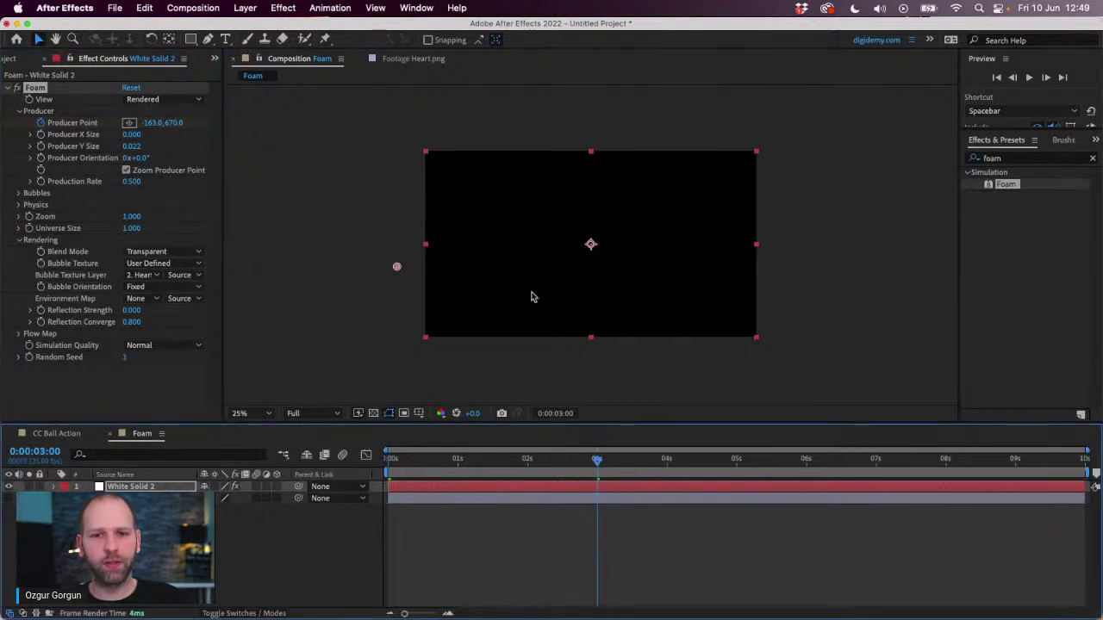
drag(397, 269, 834, 301)
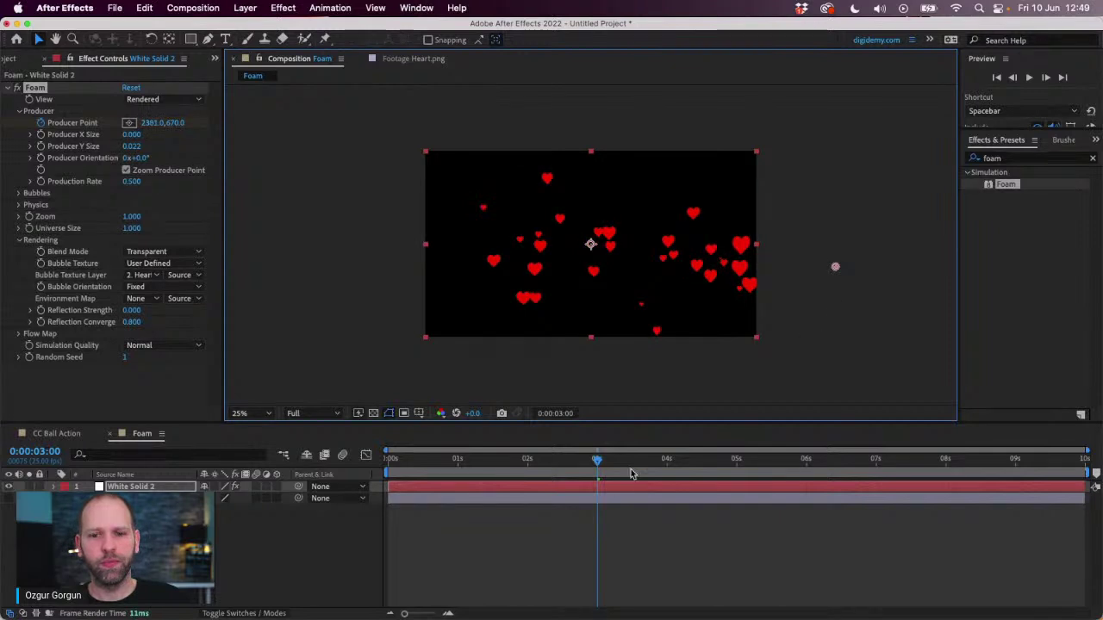
drag(599, 463, 390, 484)
scroll(554, 344, up, 3)
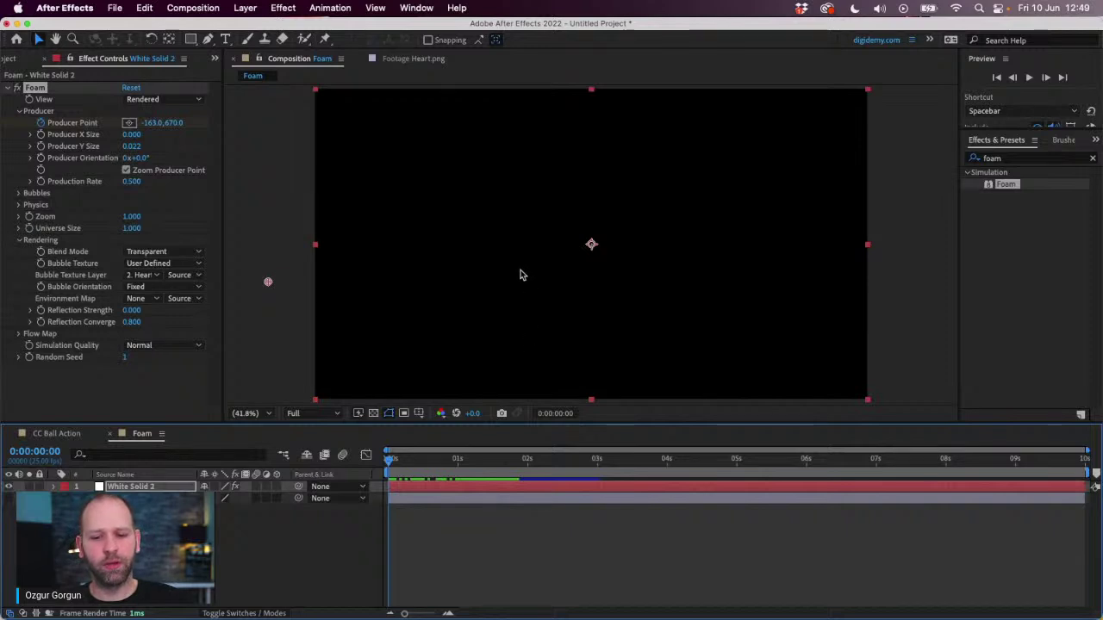
key(space)
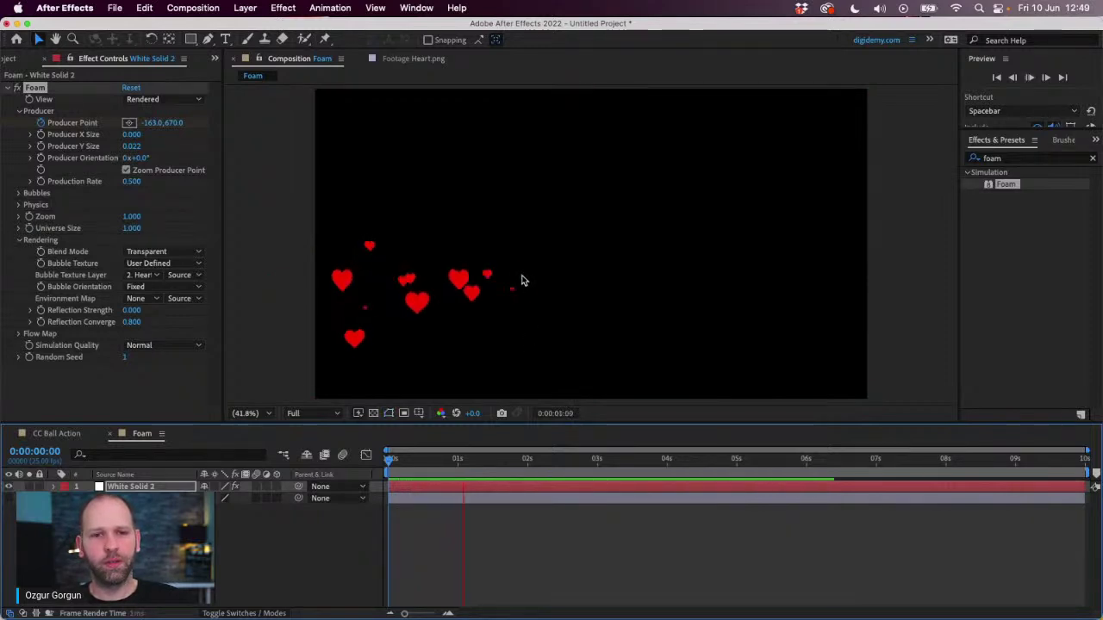
key(space)
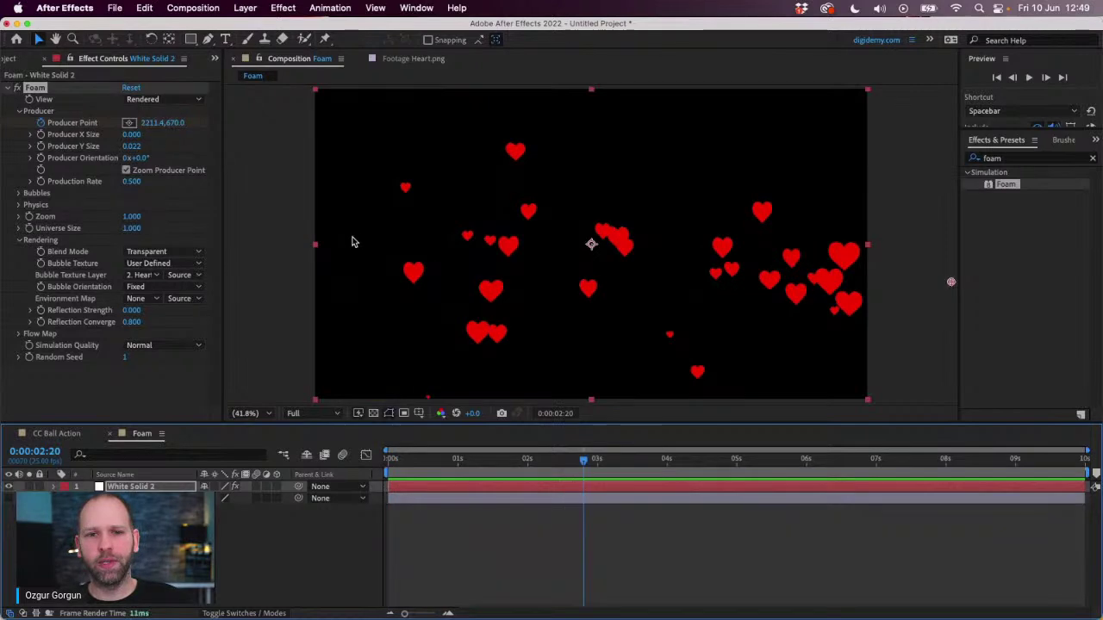
drag(472, 458, 608, 474)
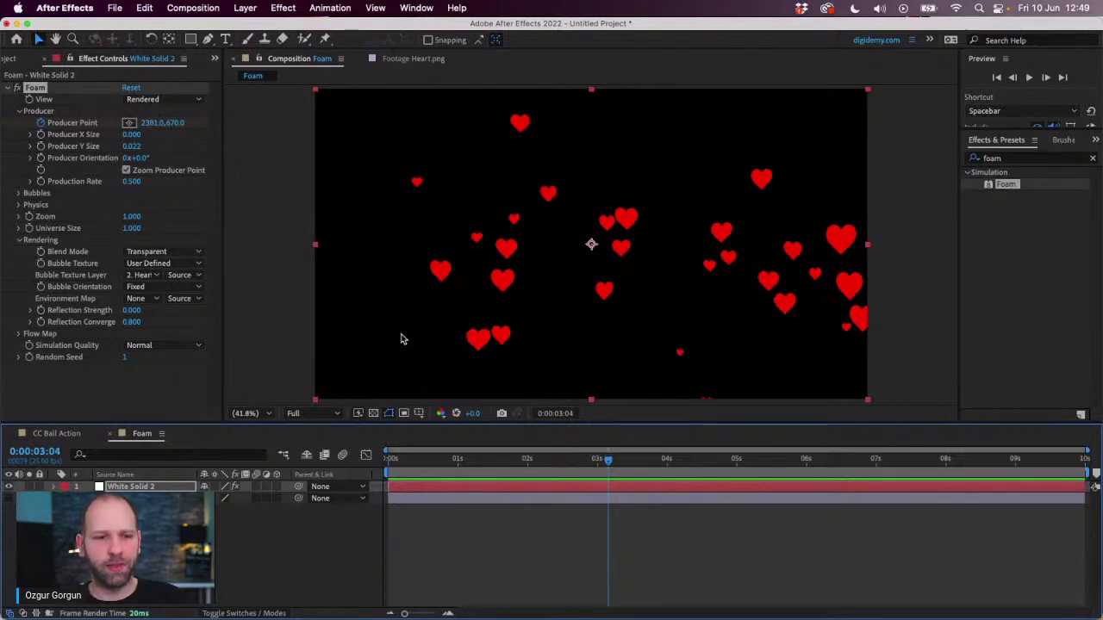
Create a composition named Particle Playground with the HDTV 1080 25 preset and a duration of 0:00:10:00.
click(129, 499)
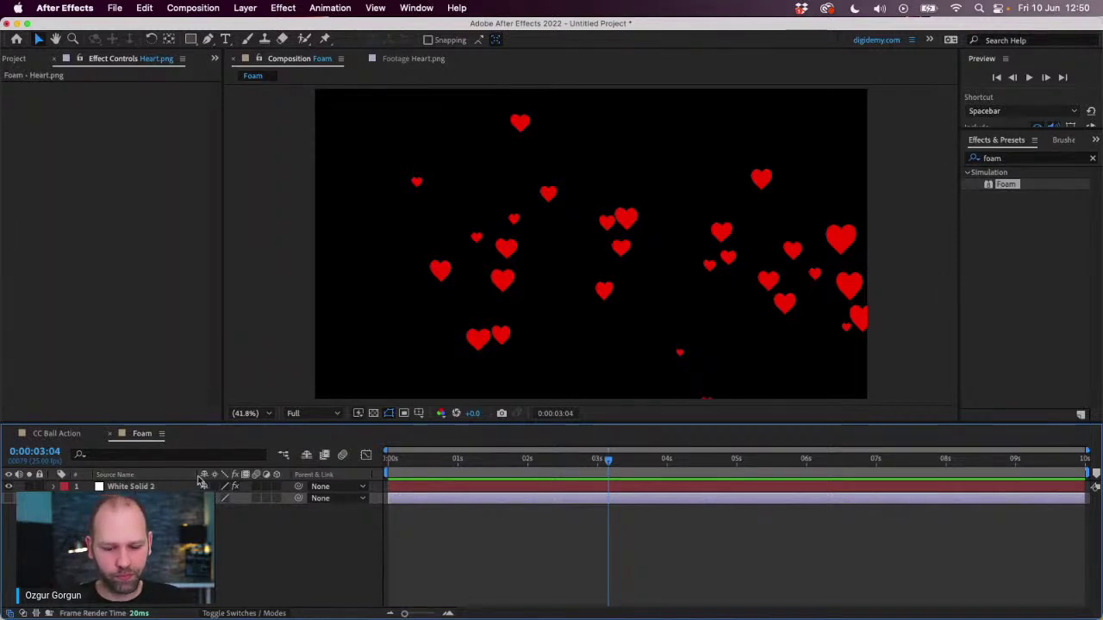
key(super+n)
text(Particle Pl)
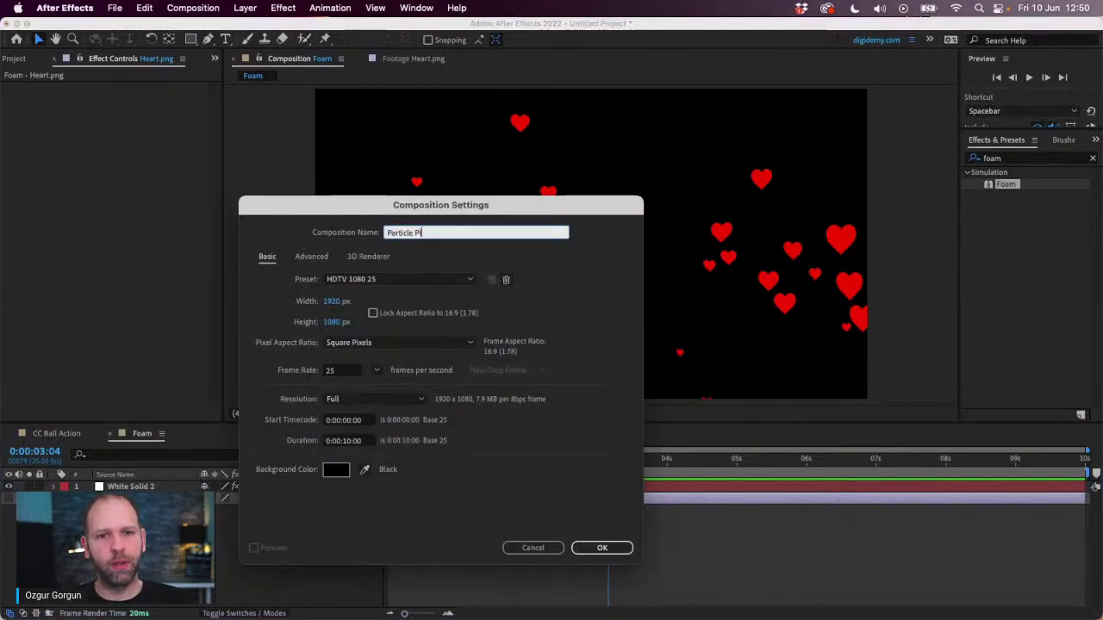
text(ayground)
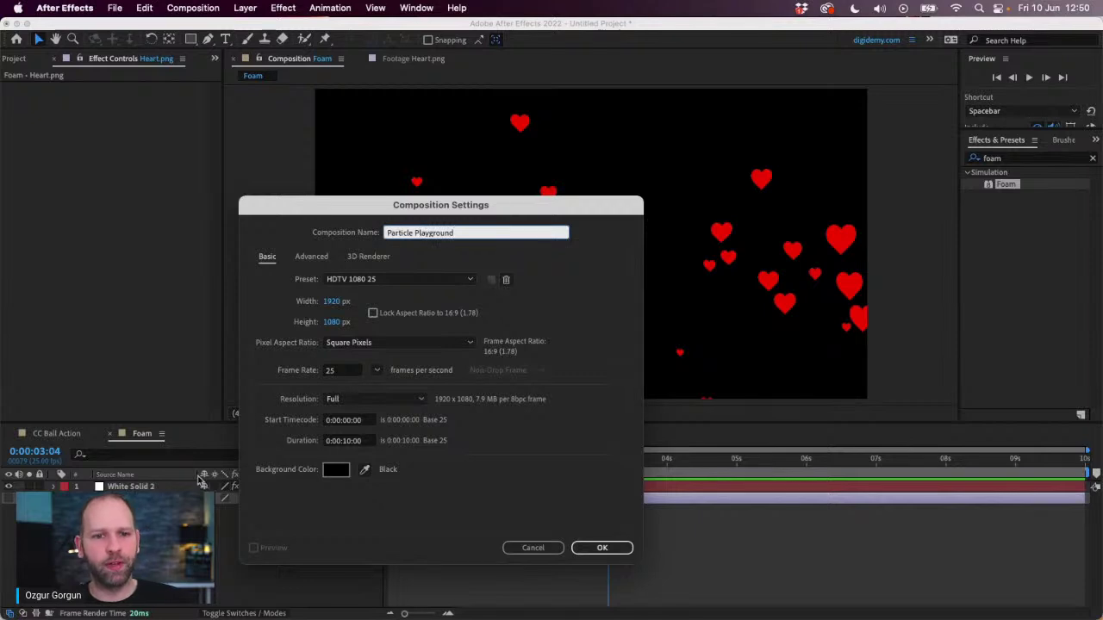
click(619, 550)
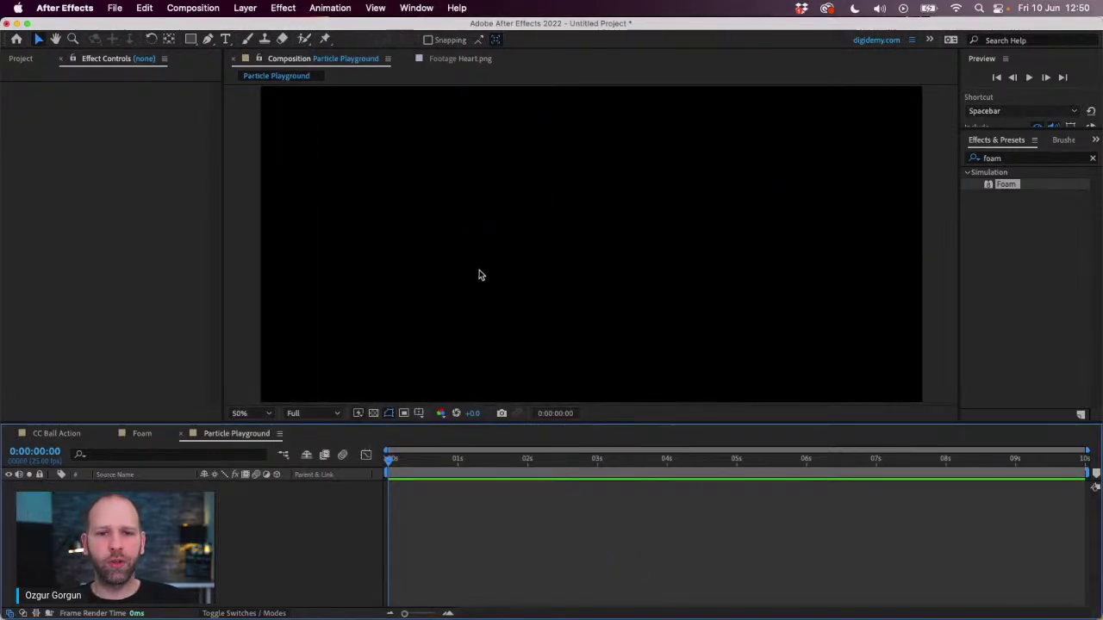
Add a white solid matching the composition size of 1920 × 1080 px.
key(super+y)
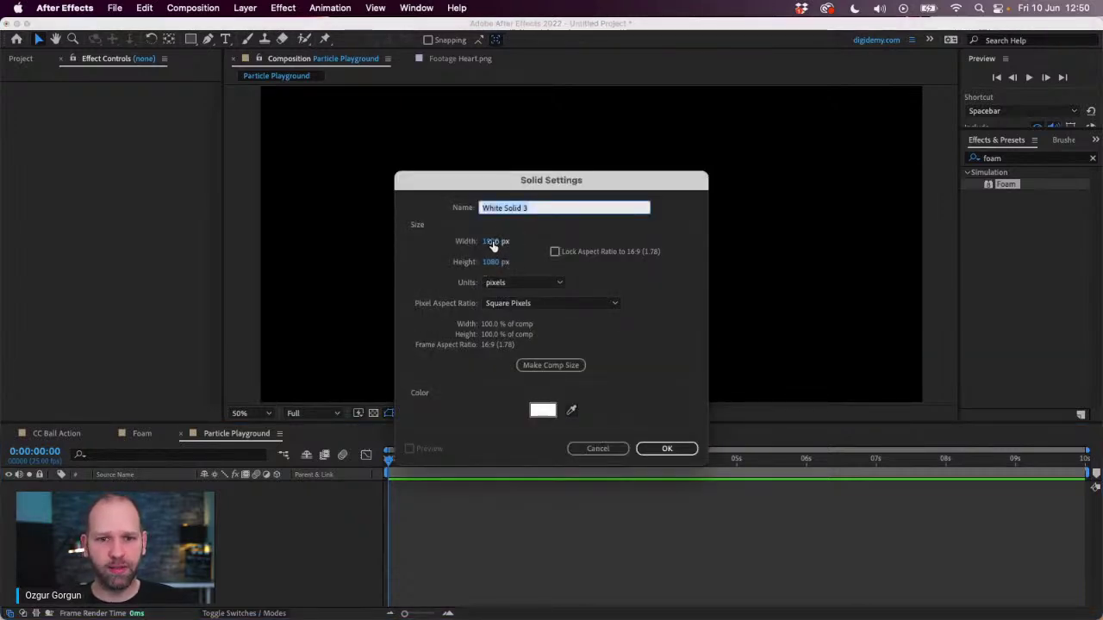
click(569, 369)
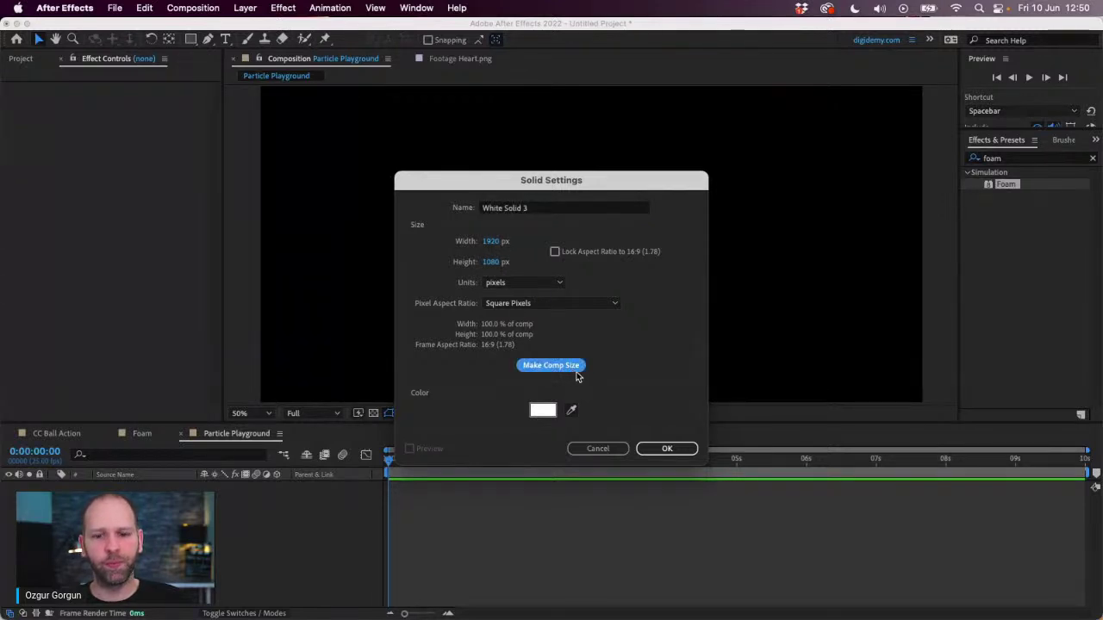
key(Return)
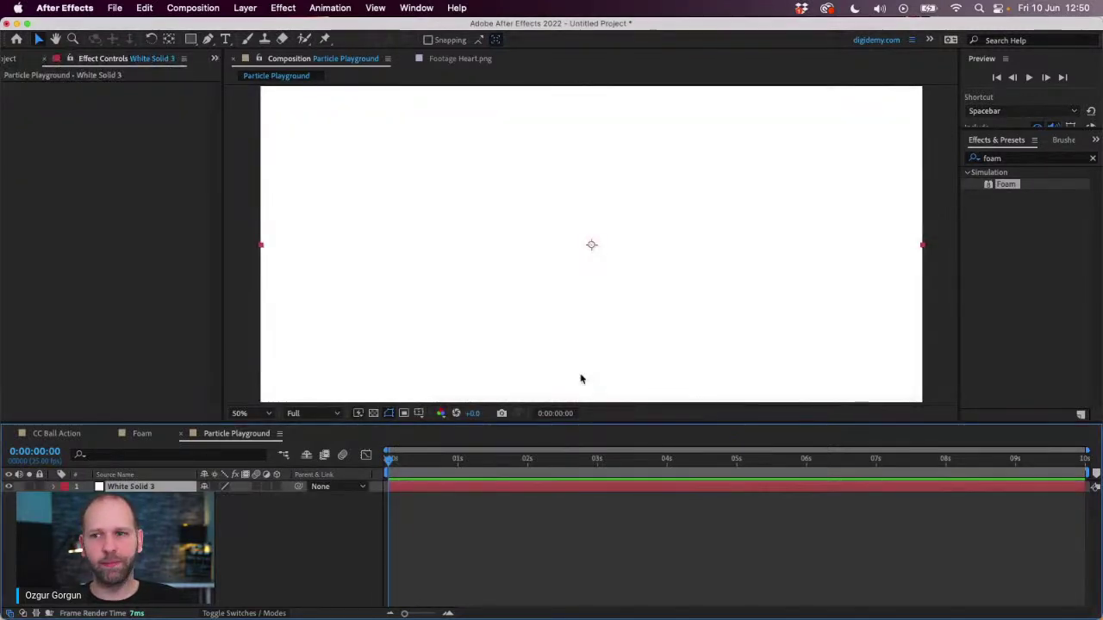
Search the effects for "particl" and apply Particle Playground to the white solid.
click(1025, 158)
text(partic)
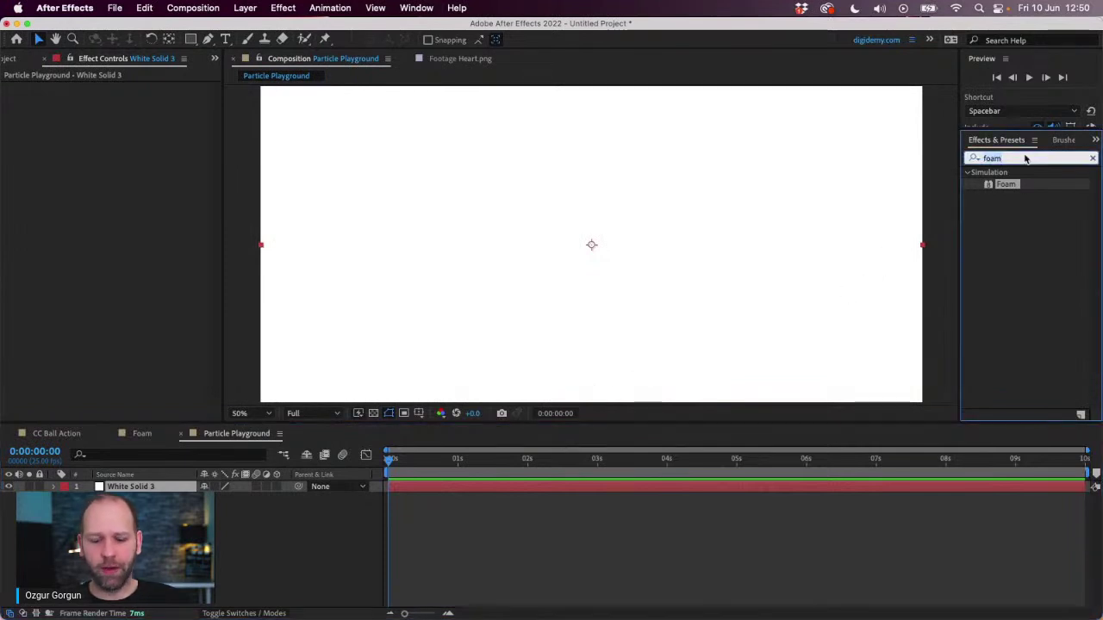
text(l)
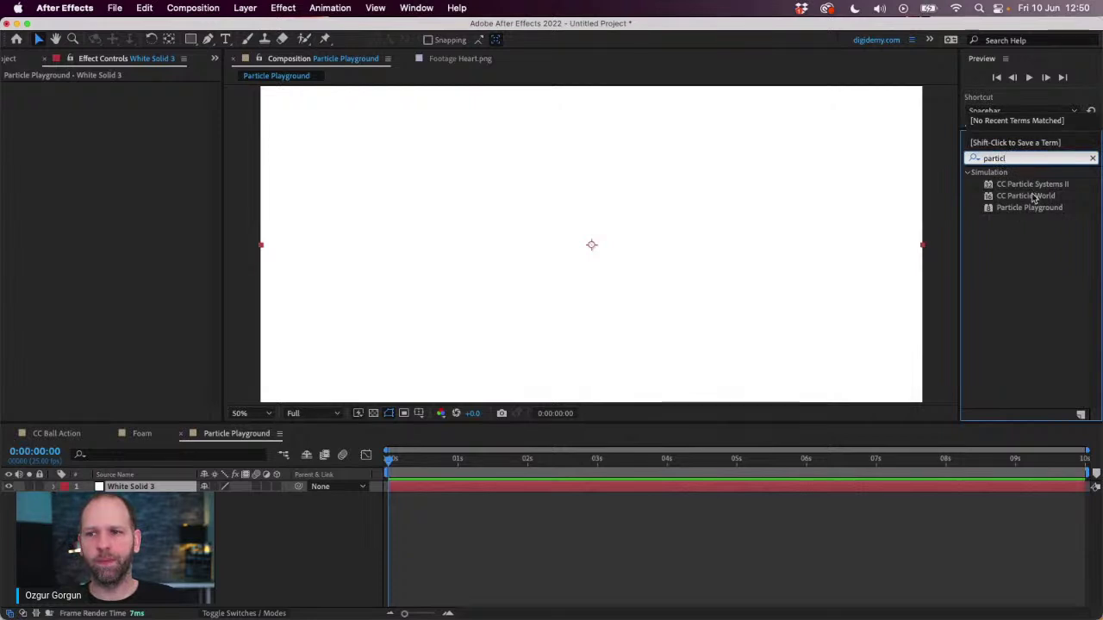
click(1043, 208)
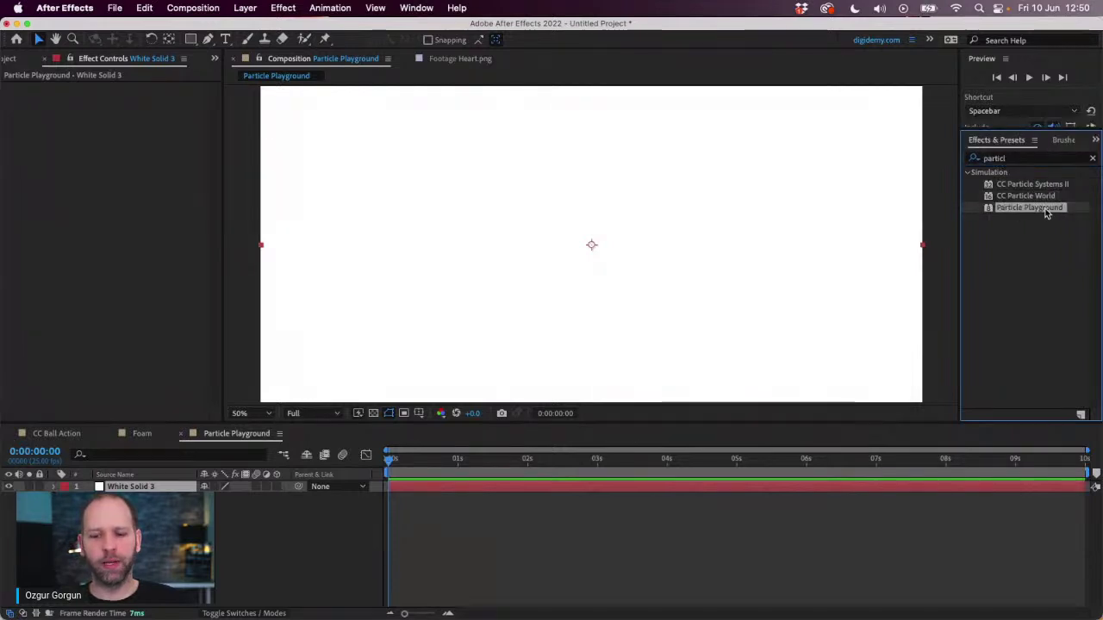
double_click(1044, 209)
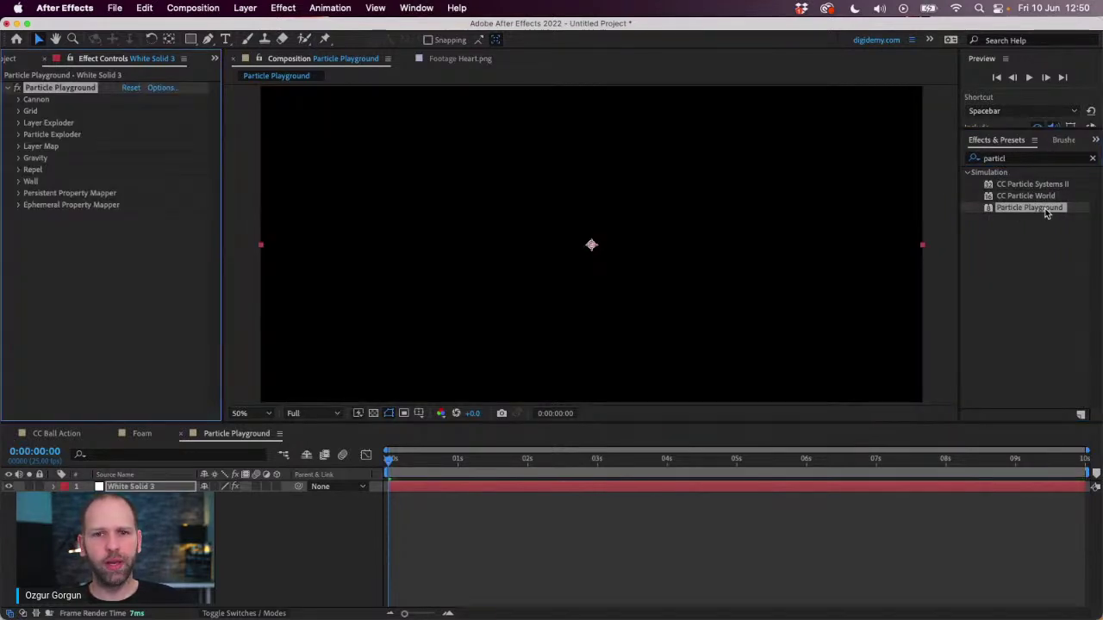
Play and scrub the default particle animation around 0:00:01:00, and expand the Cannon settings of Particle Playground.
click(457, 479)
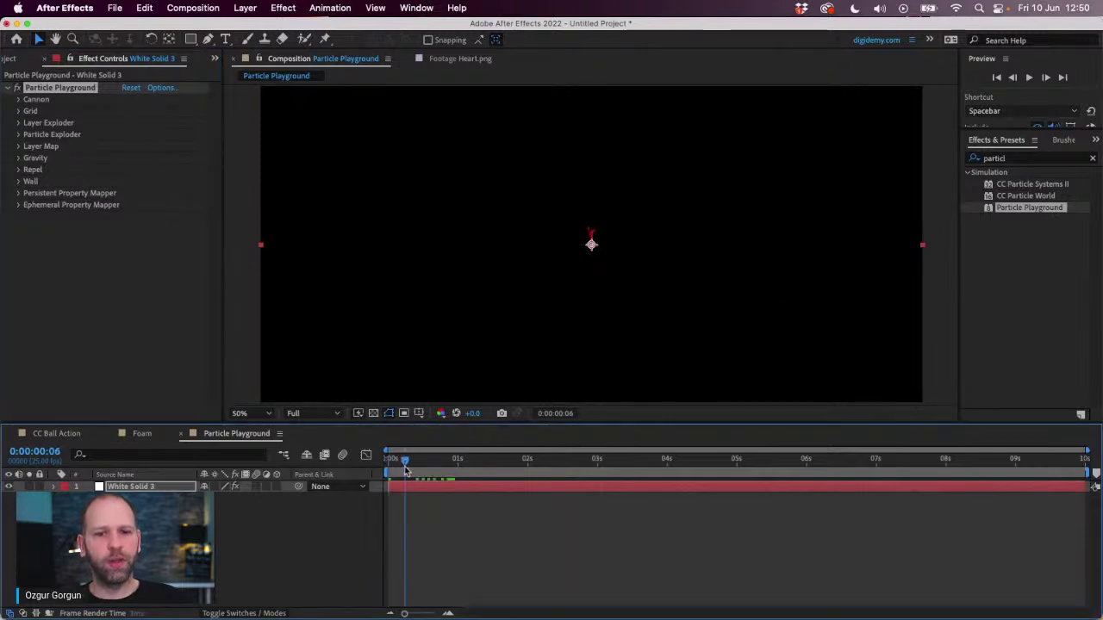
key(space)
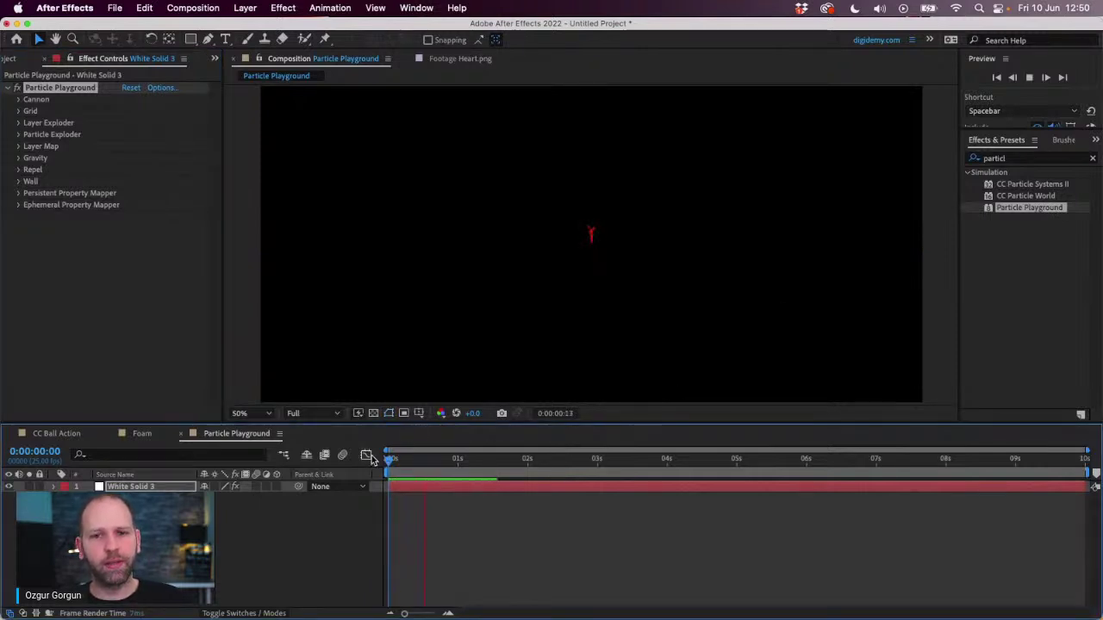
scroll(592, 260, up, 1)
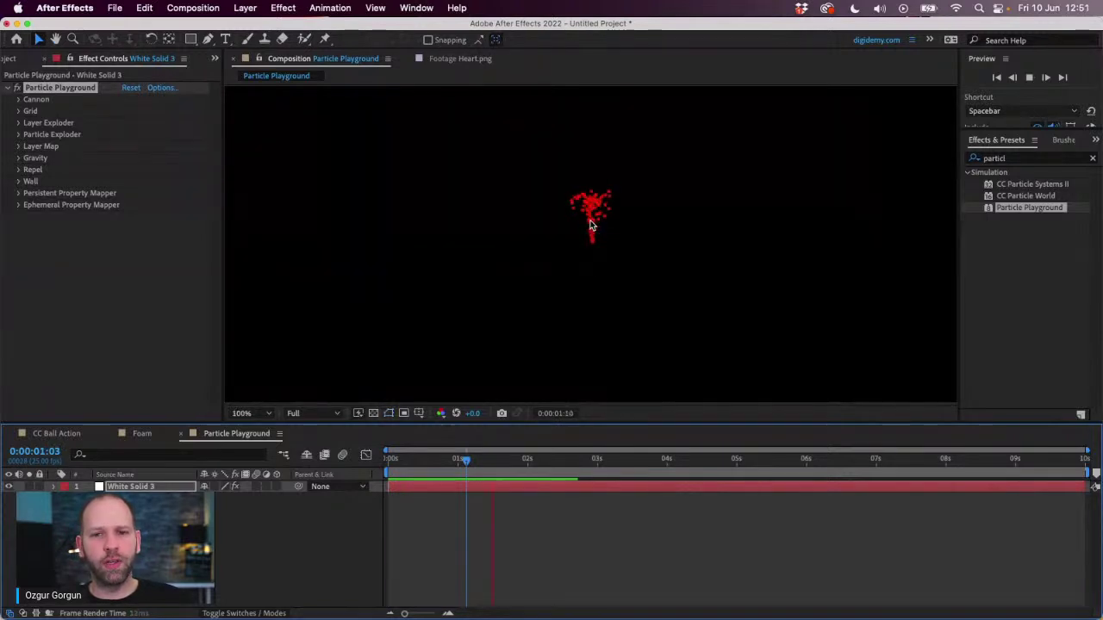
mouse_move(465, 460)
mouse_down()
mouse_move(545, 469)
mouse_move(465, 479)
mouse_move(479, 472)
mouse_up()
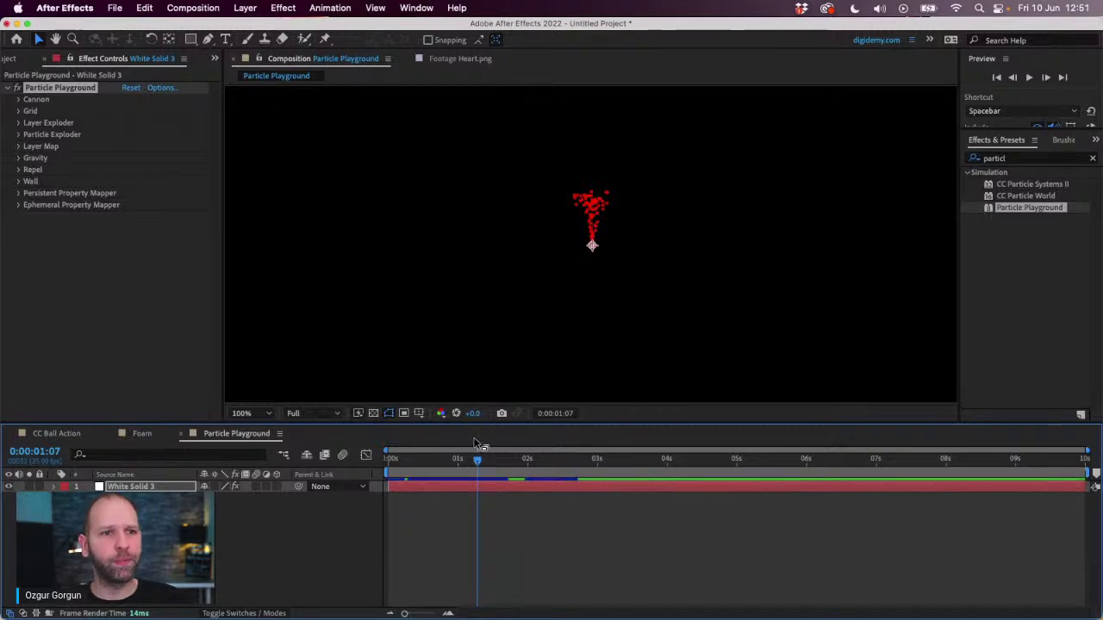
drag(477, 452, 455, 455)
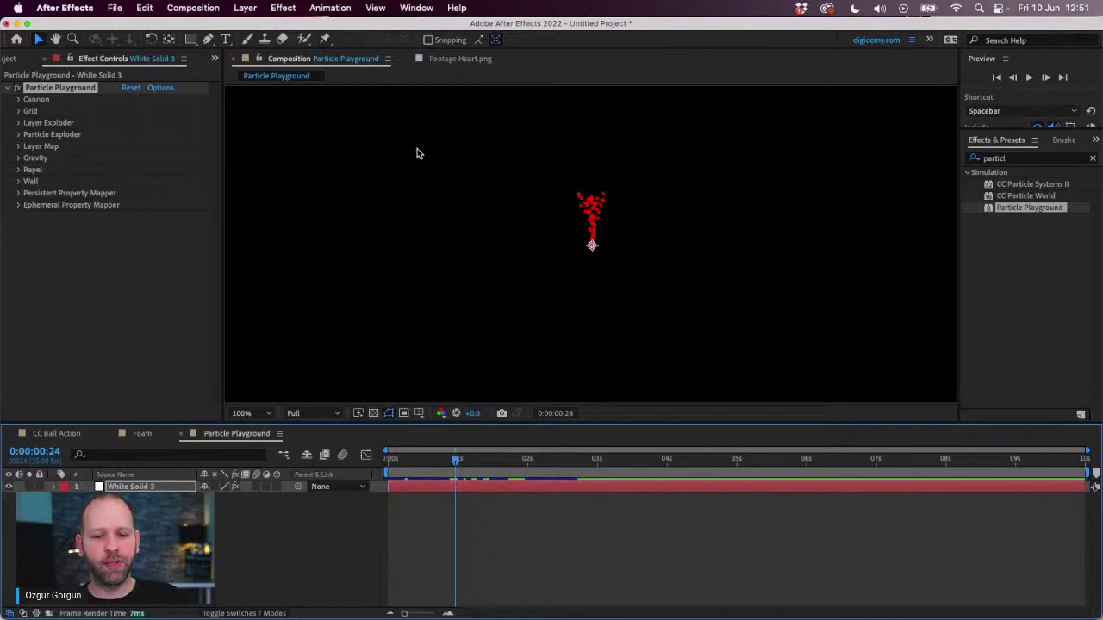
click(20, 99)
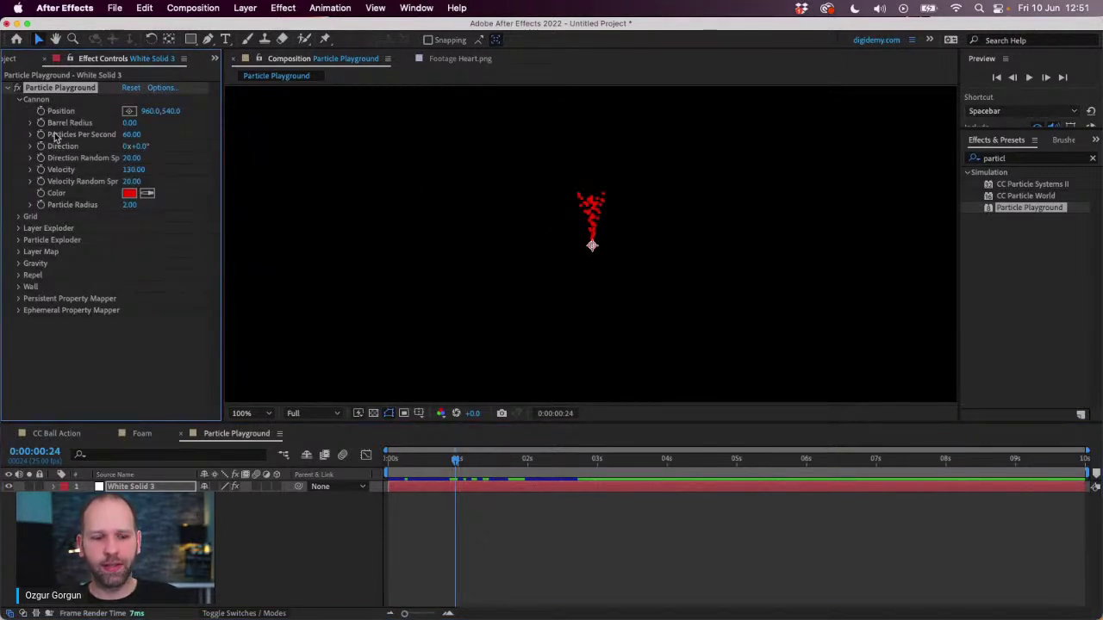
drag(11, 89, 199, 223)
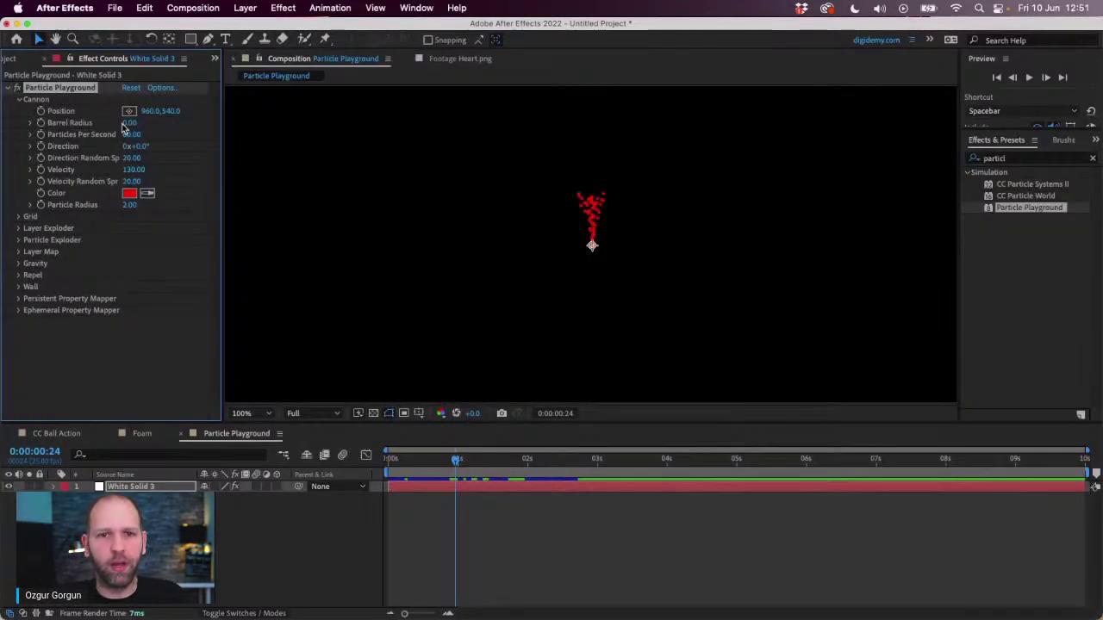
Set the Cannon's Barrel Radius to 131 and play the animation from the start.
drag(129, 122, 215, 125)
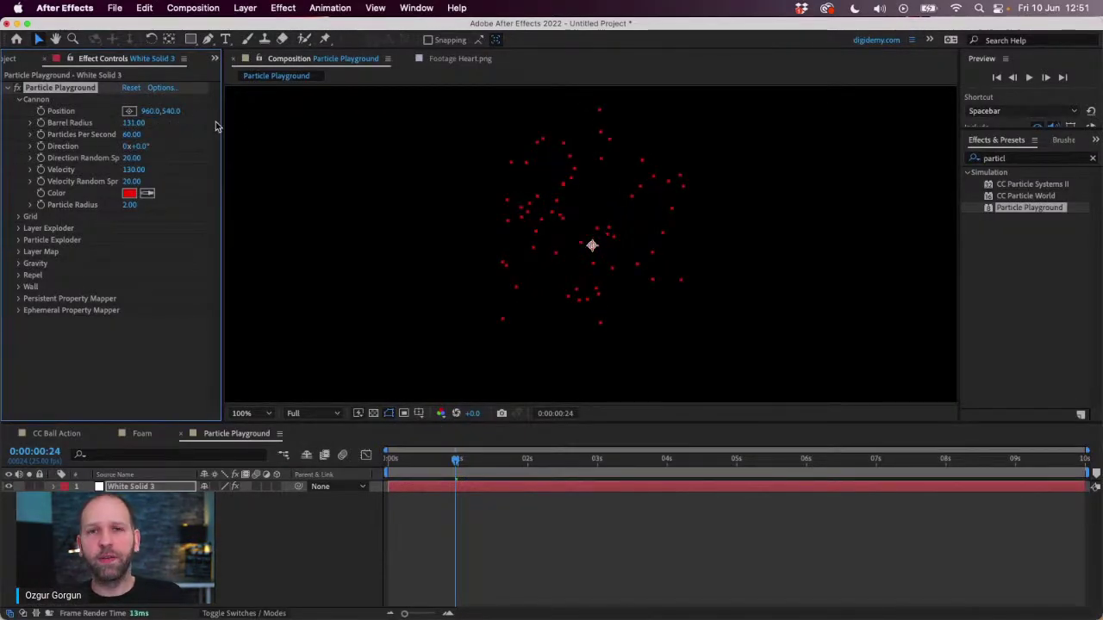
drag(443, 473, 387, 476)
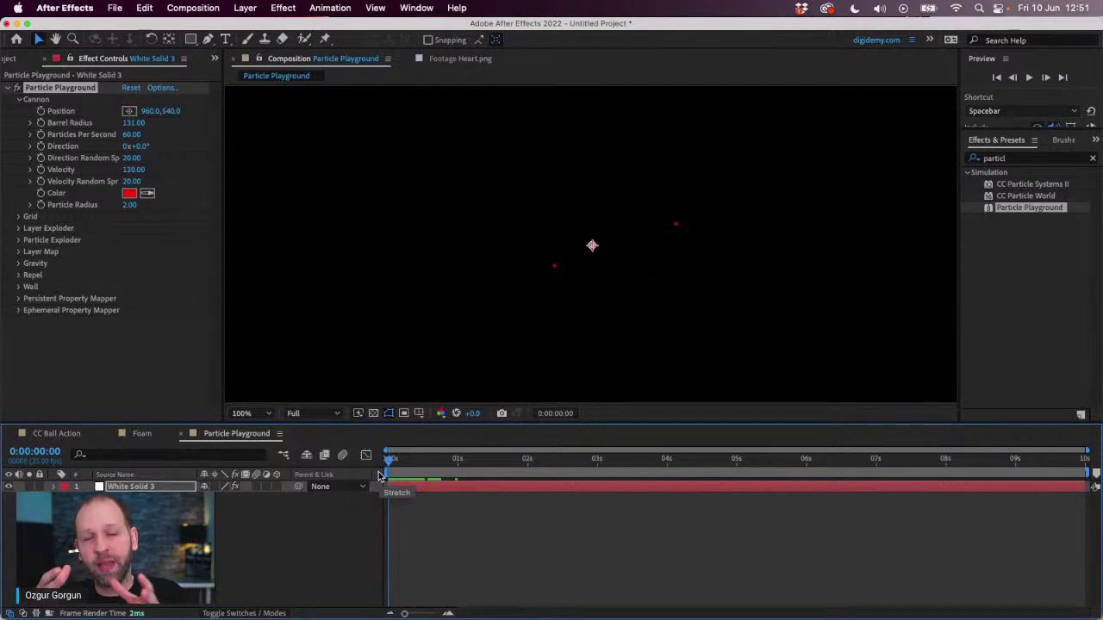
key(space)
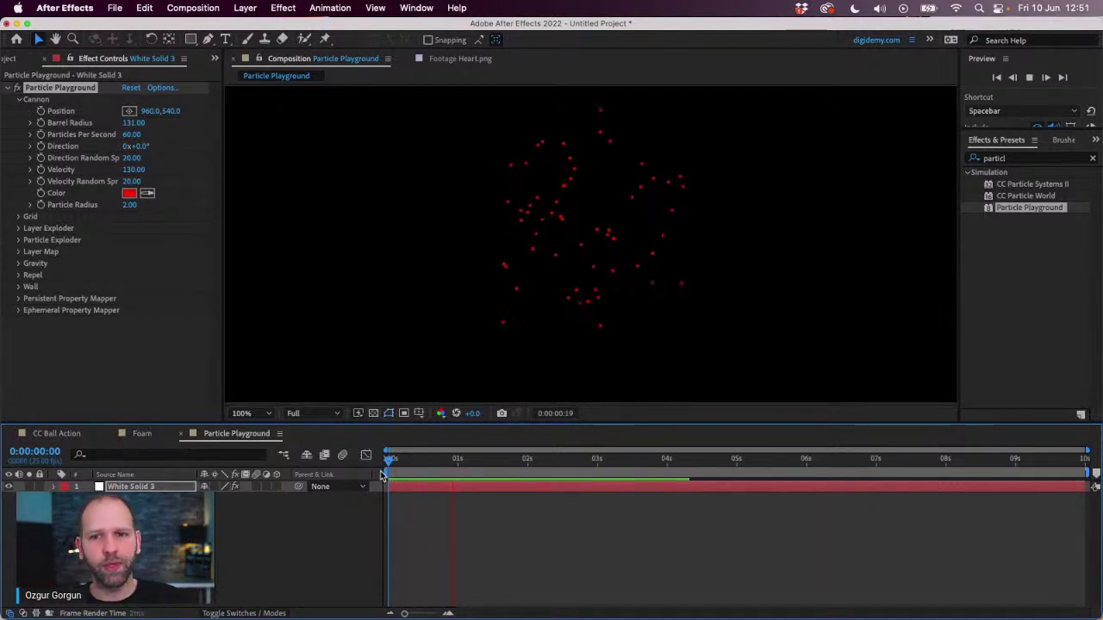
Set the Cannon's Barrel Radius back to 0 and scrub the current time to 0:00:00:16.
click(136, 122)
text(0)
key(Return)
click(462, 462)
drag(462, 462, 432, 462)
Set the Cannon's Particles Per Second to 1 and play the animation.
click(125, 135)
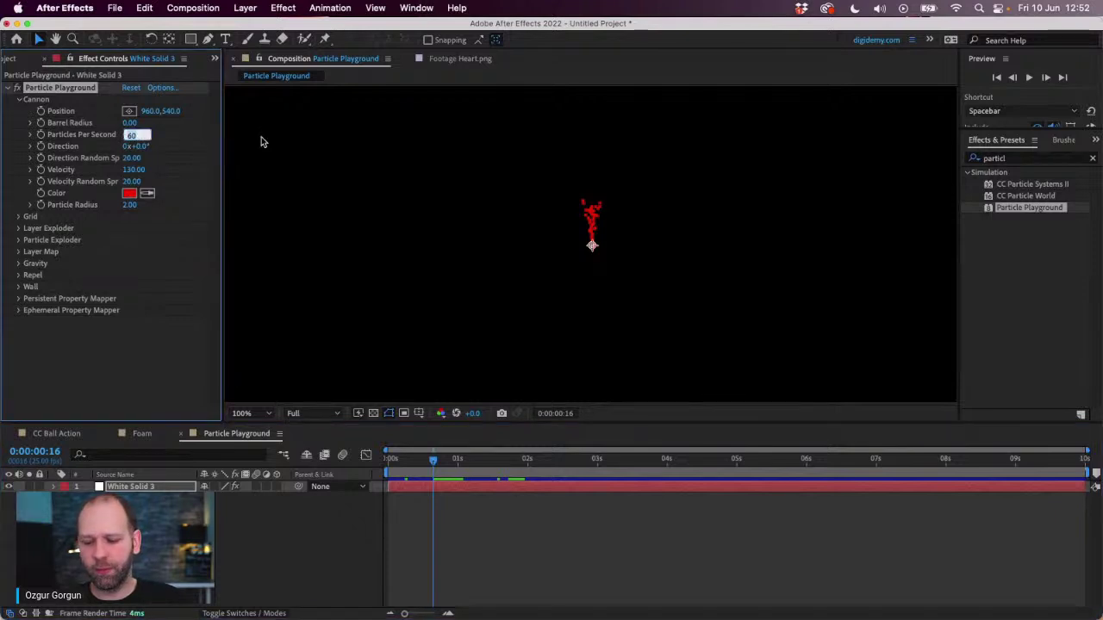
text(1)
key(Return)
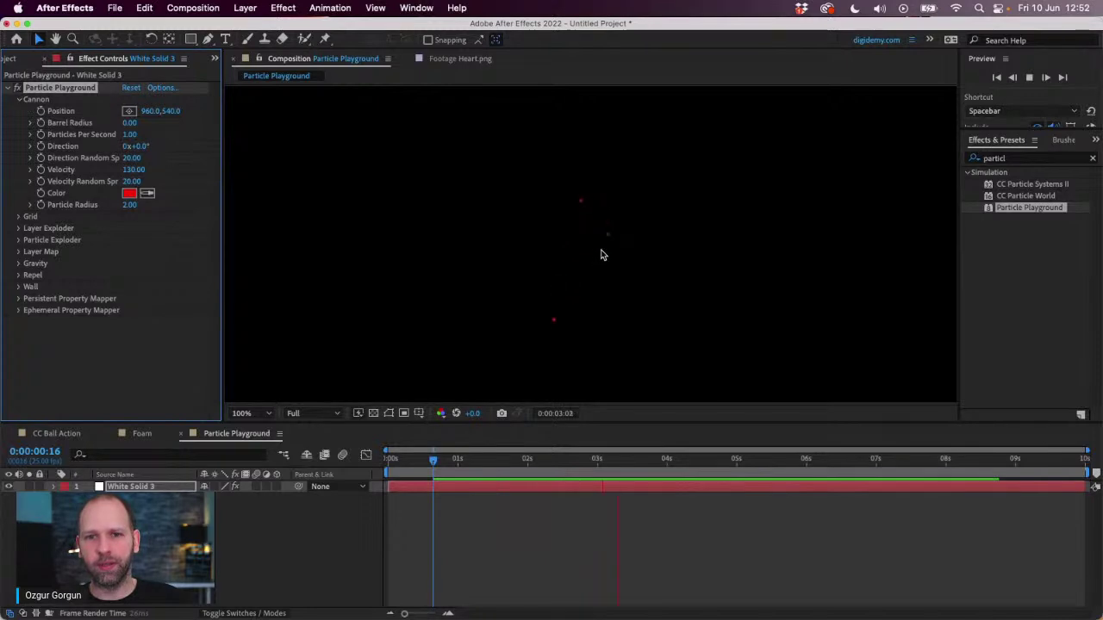
key(space)
Raise the Cannon's Particles Per Second to 196 and scrub the current time to 0:00:00:20.
drag(129, 135, 266, 142)
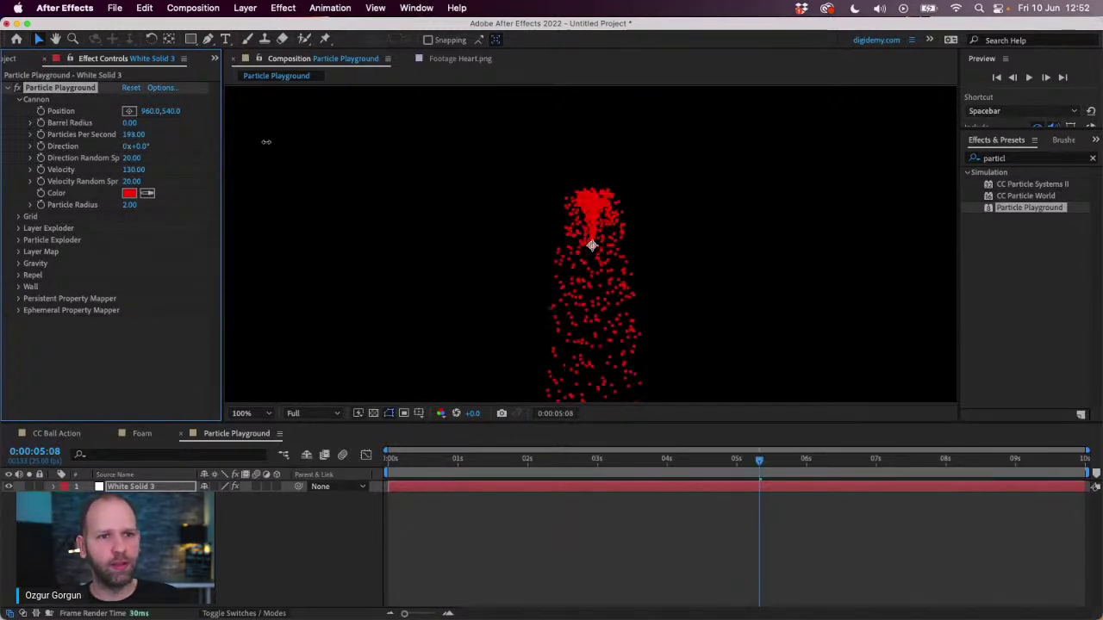
drag(556, 465, 444, 465)
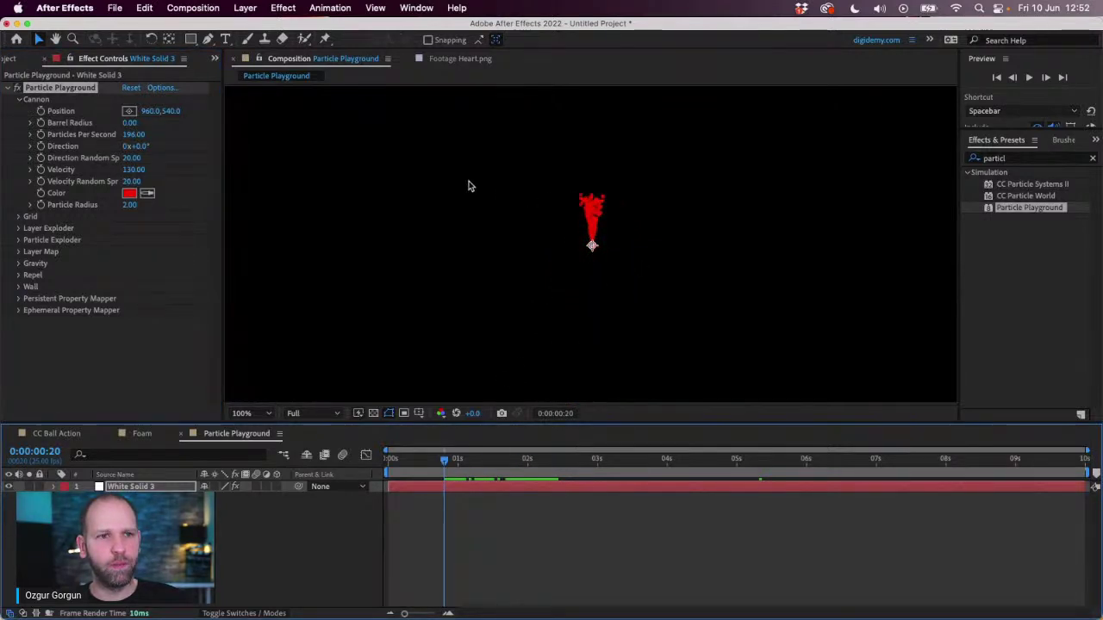
Set the Cannon's Direction to 0x+40.0° and play the animation to check the angled stream.
drag(125, 168, 140, 155)
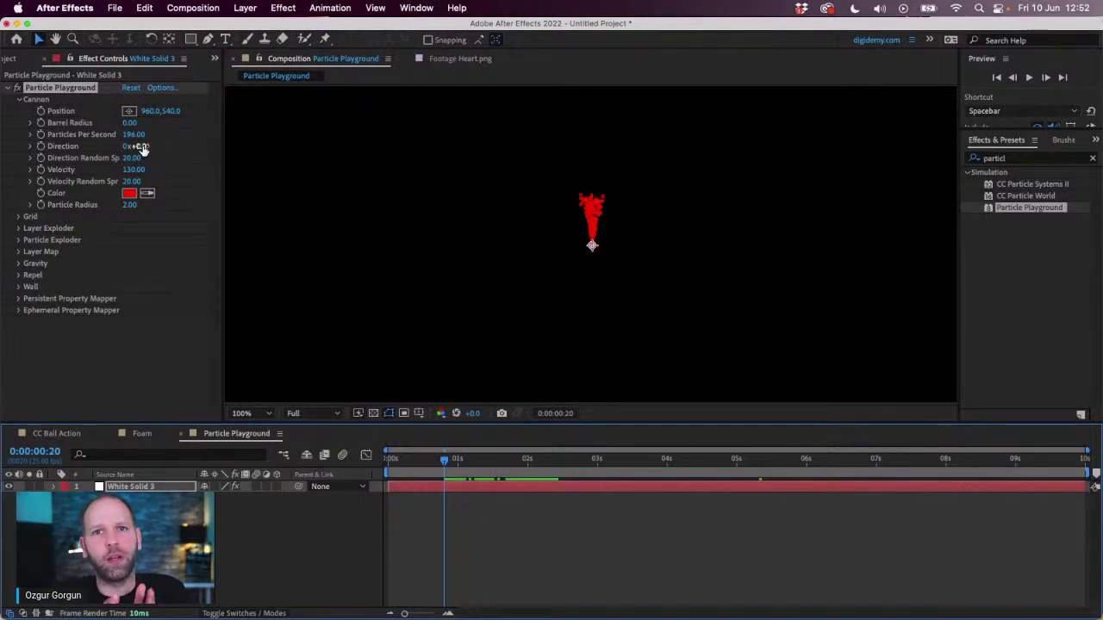
drag(142, 148, 168, 144)
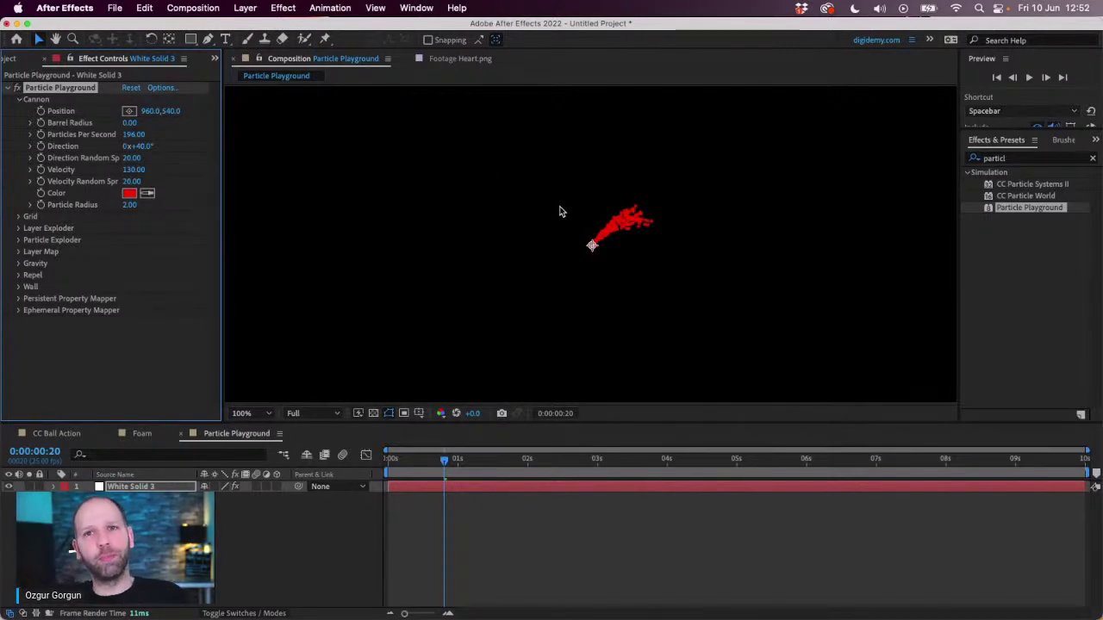
key(space)
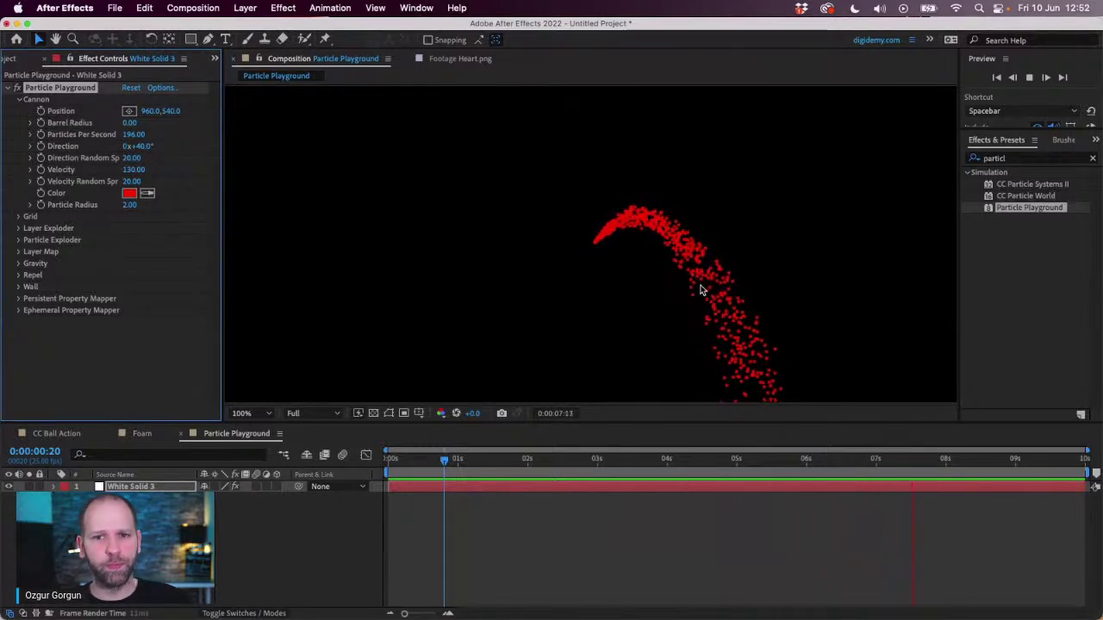
key(space)
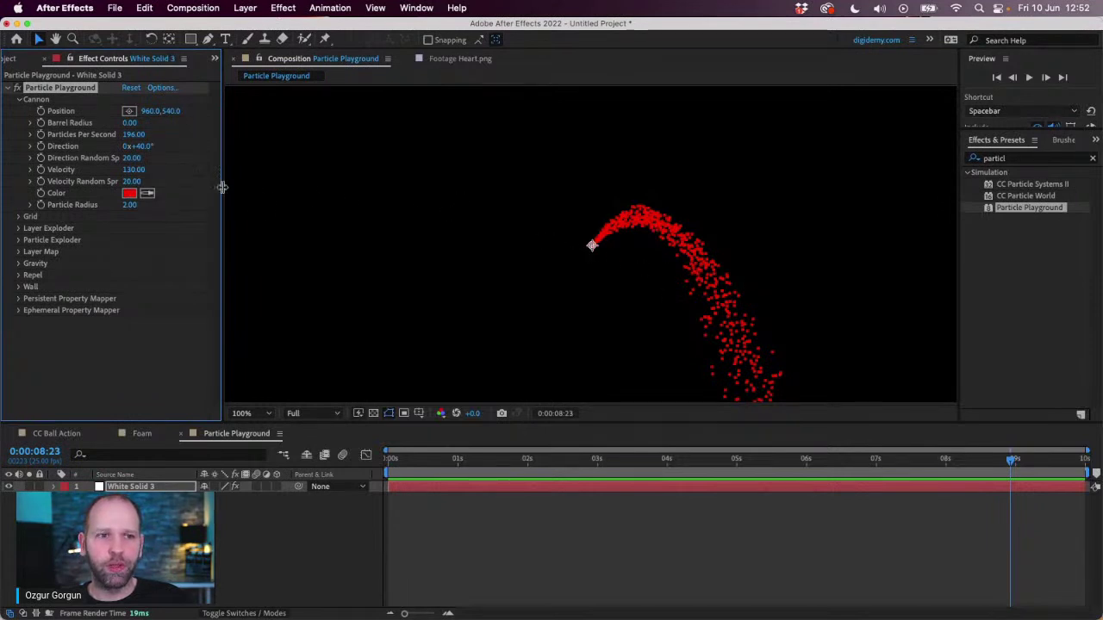
Expand the Gravity settings, set Force to 232 and play the animation from the start.
click(19, 263)
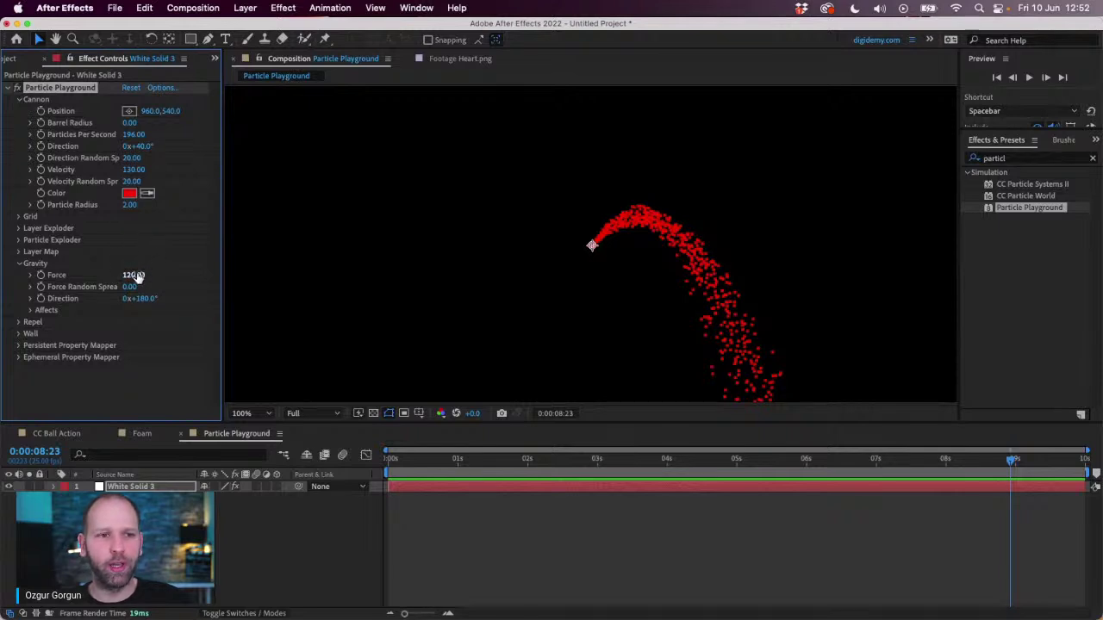
drag(134, 274, 216, 274)
key(Home)
key(space)
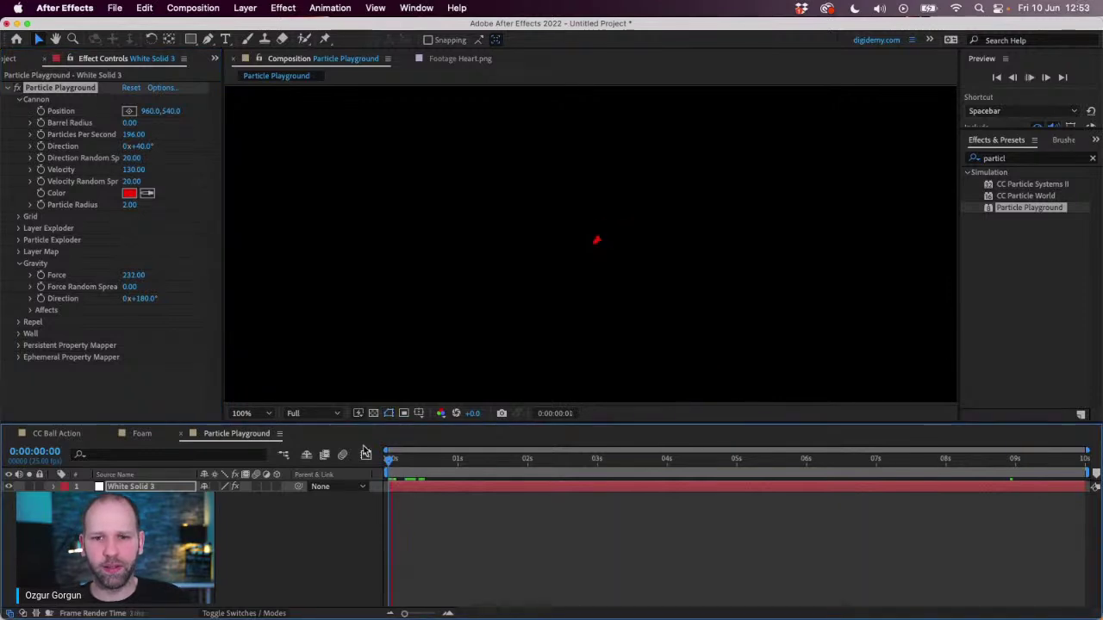
Reduce the Gravity Force to 112.
drag(135, 275, 148, 276)
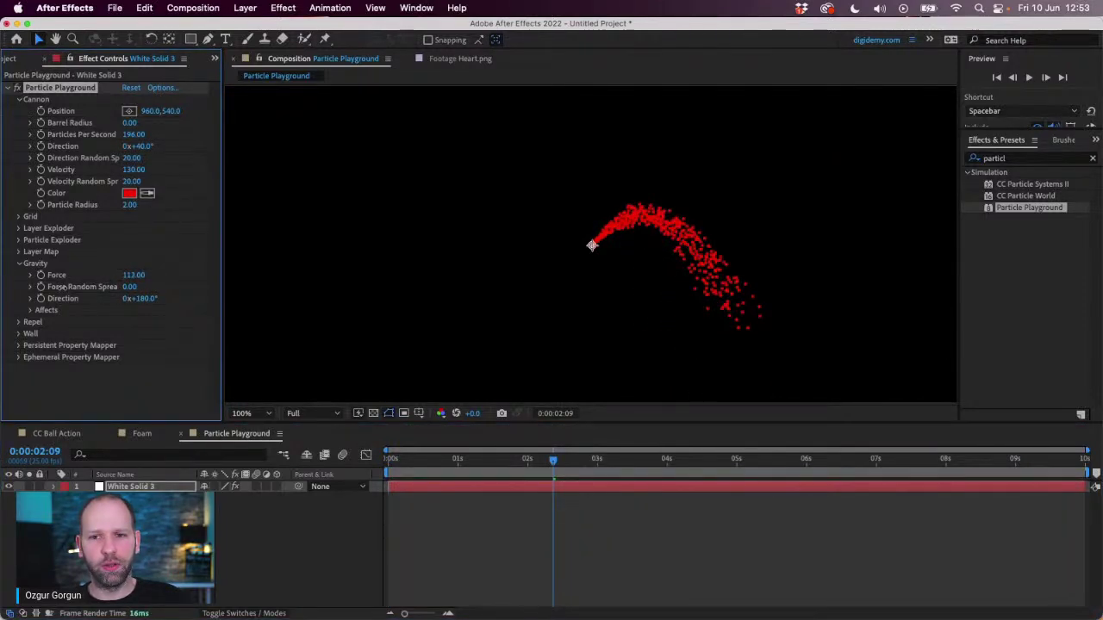
click(133, 275)
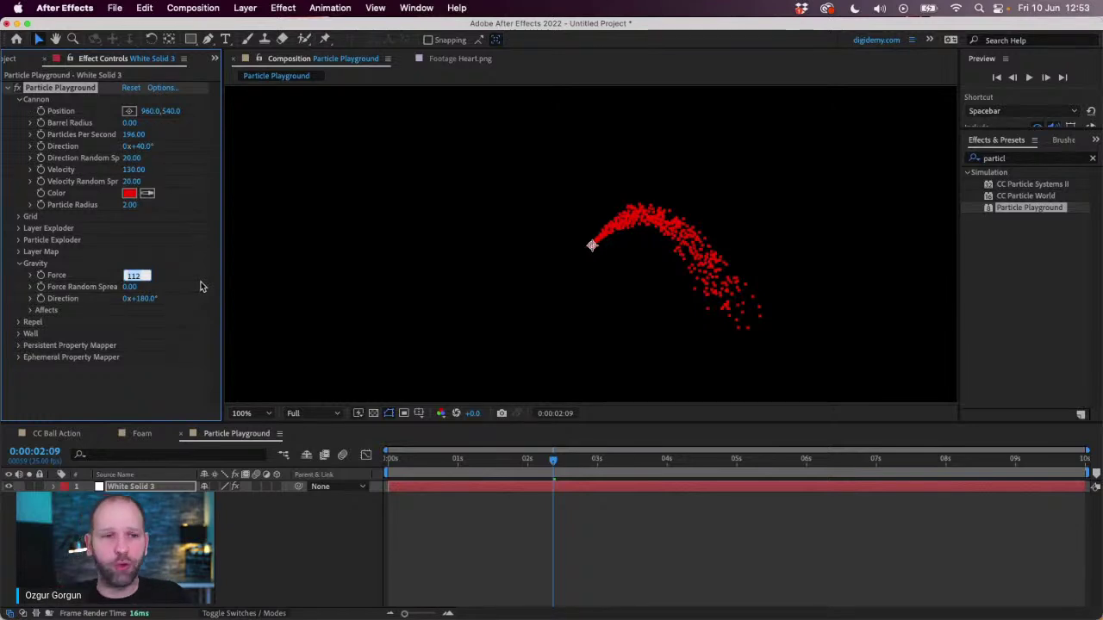
key(Return)
Set the Cannon's Direction to 0x+123.0° and the Gravity Force to -53.
drag(138, 146, 208, 154)
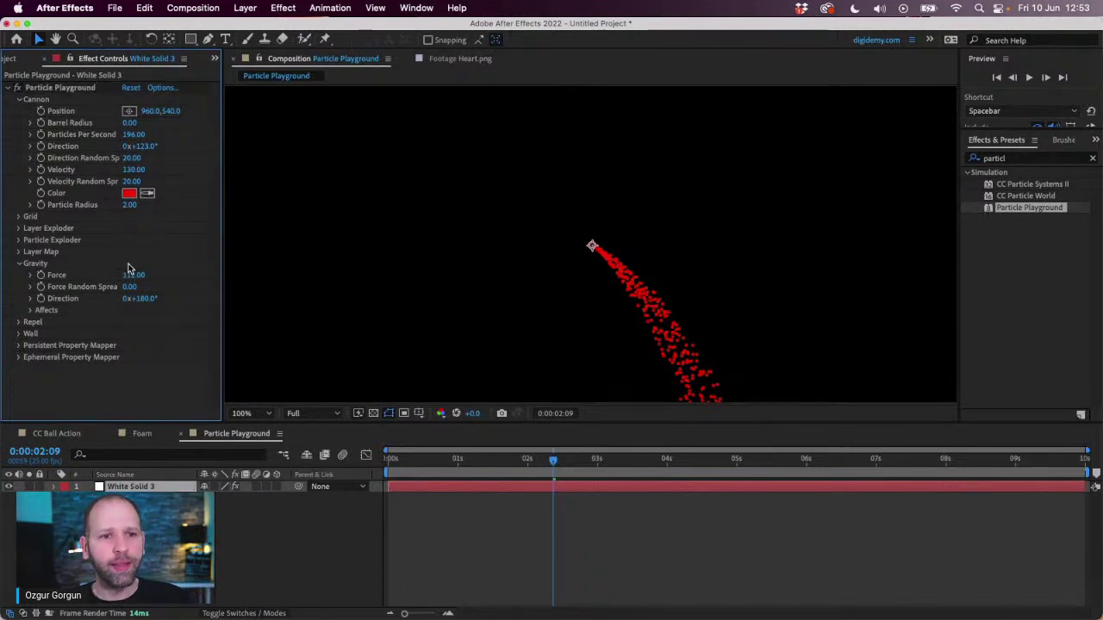
drag(134, 275, 30, 285)
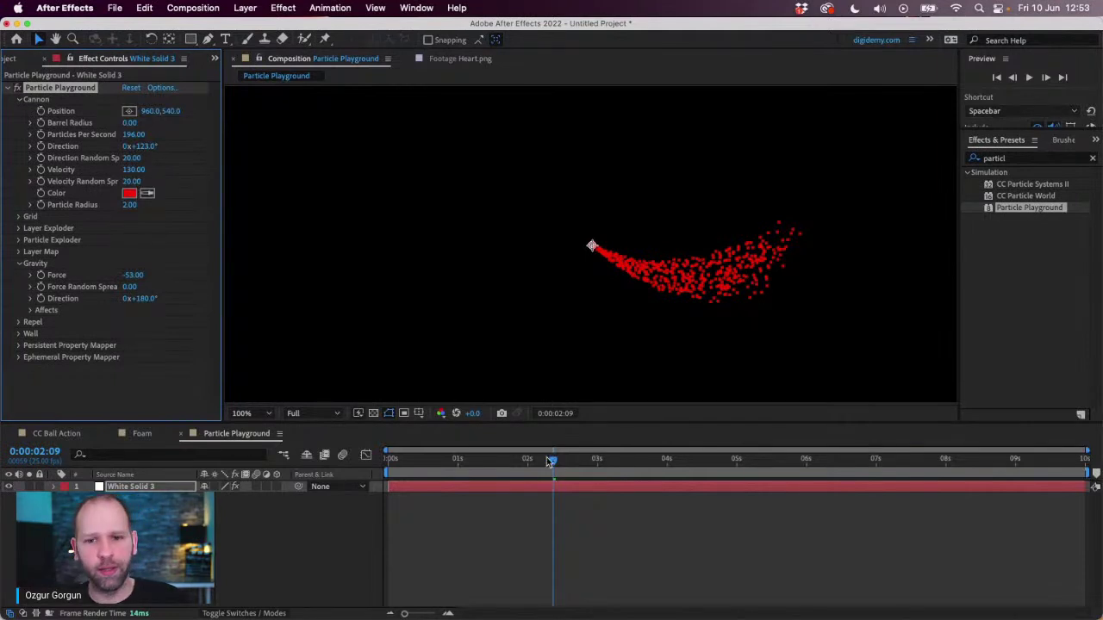
Play the animation from near the start to examine the particles' path, stopping at 0:00:03:13.
click(392, 457)
key(space)
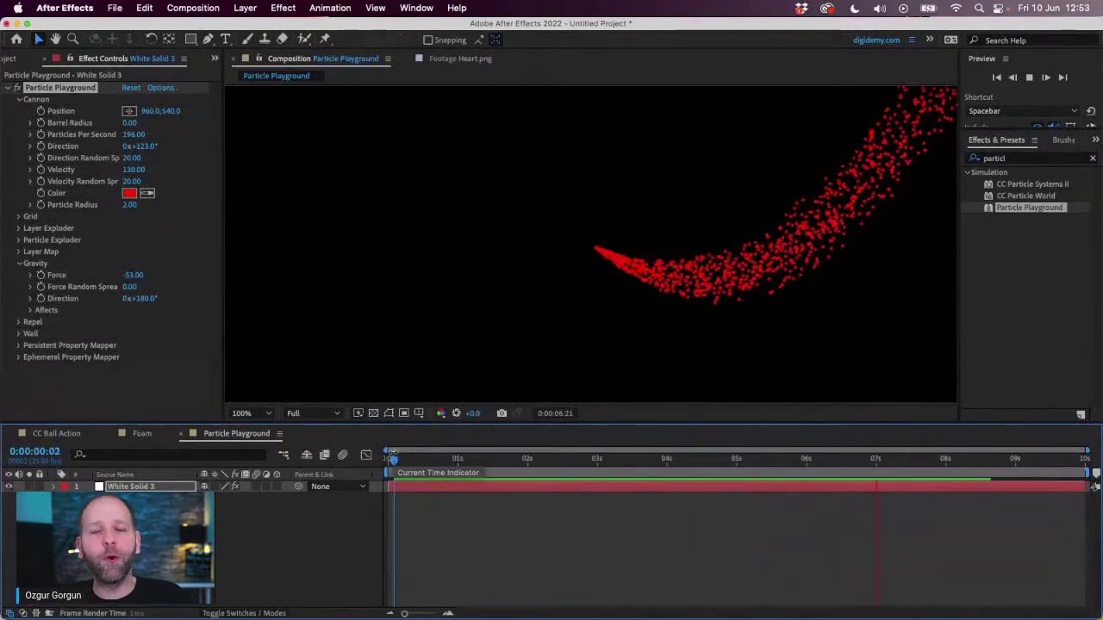
key(space)
key(space)
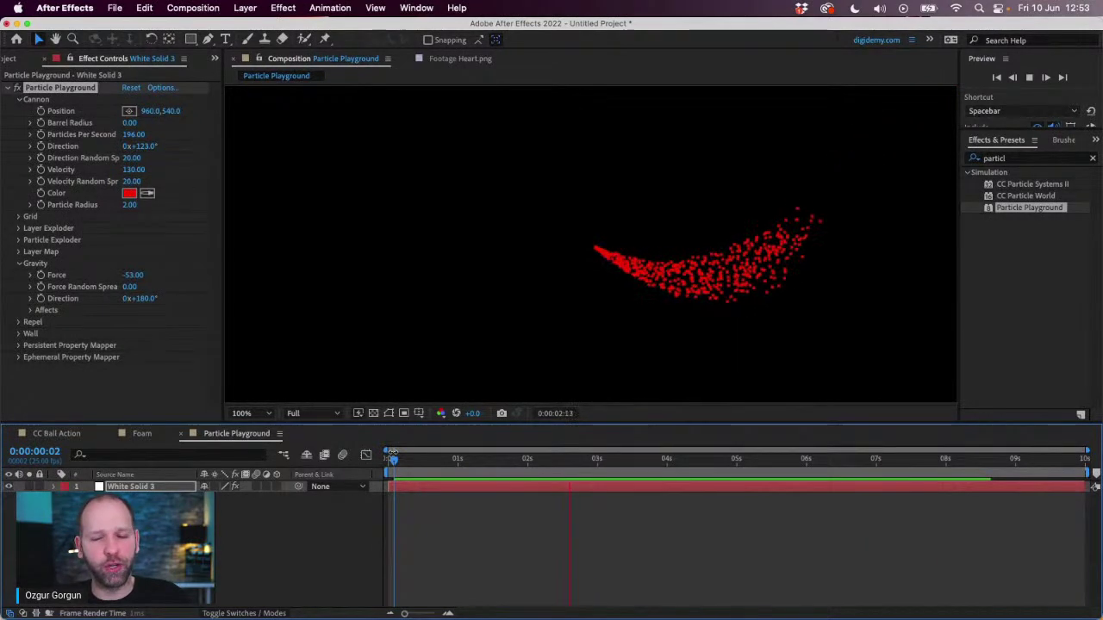
key(space)
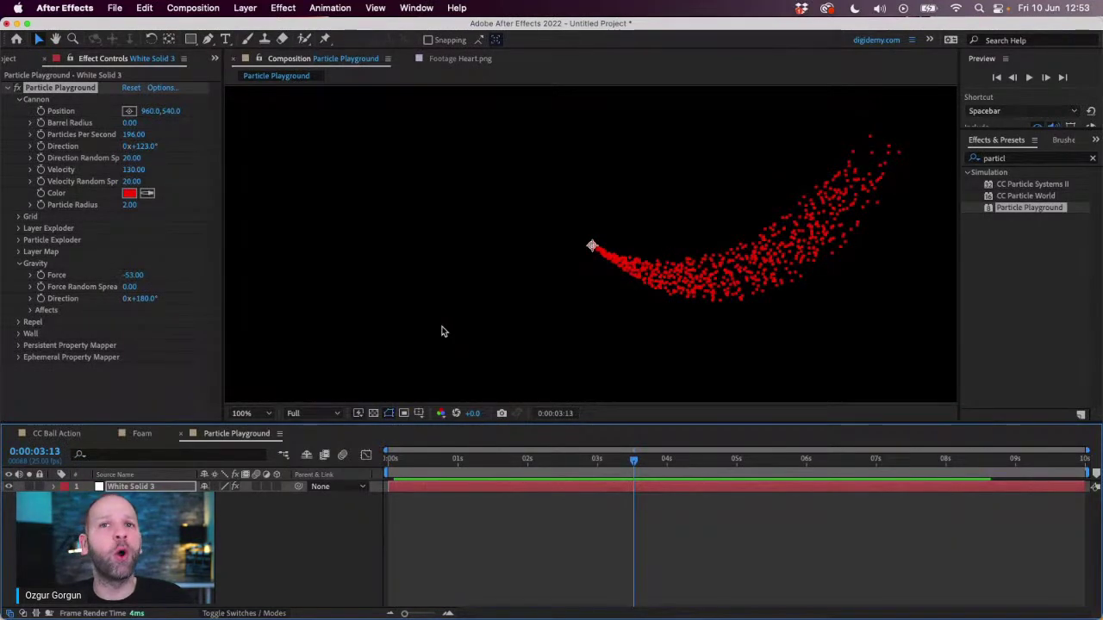
Change the Cannon's particle color to grey, hex 909090.
click(136, 193)
drag(388, 301, 373, 316)
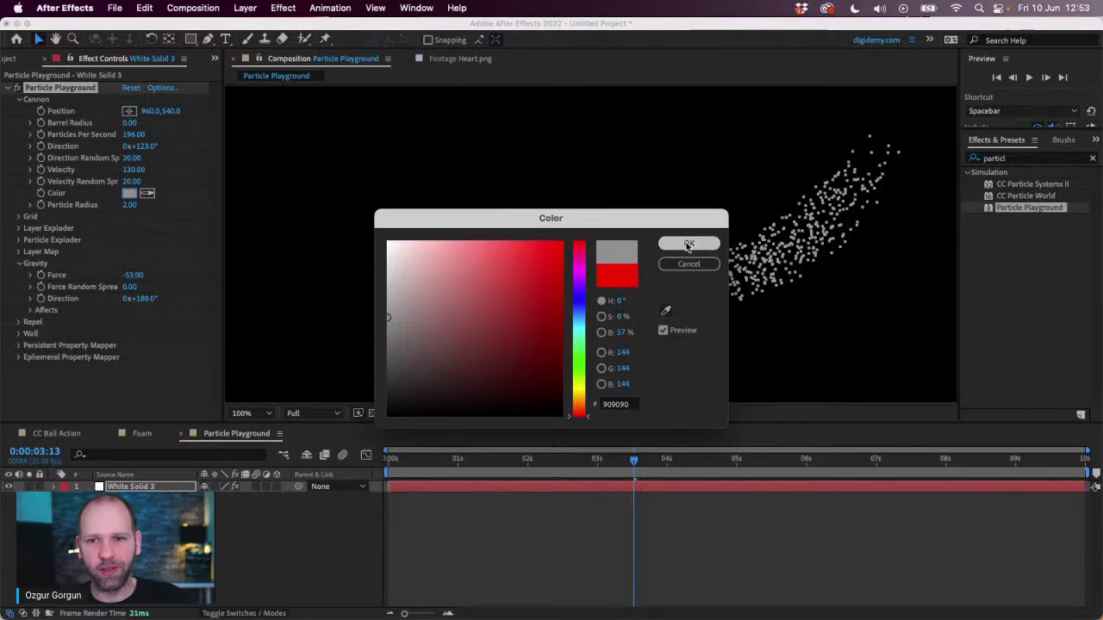
click(688, 244)
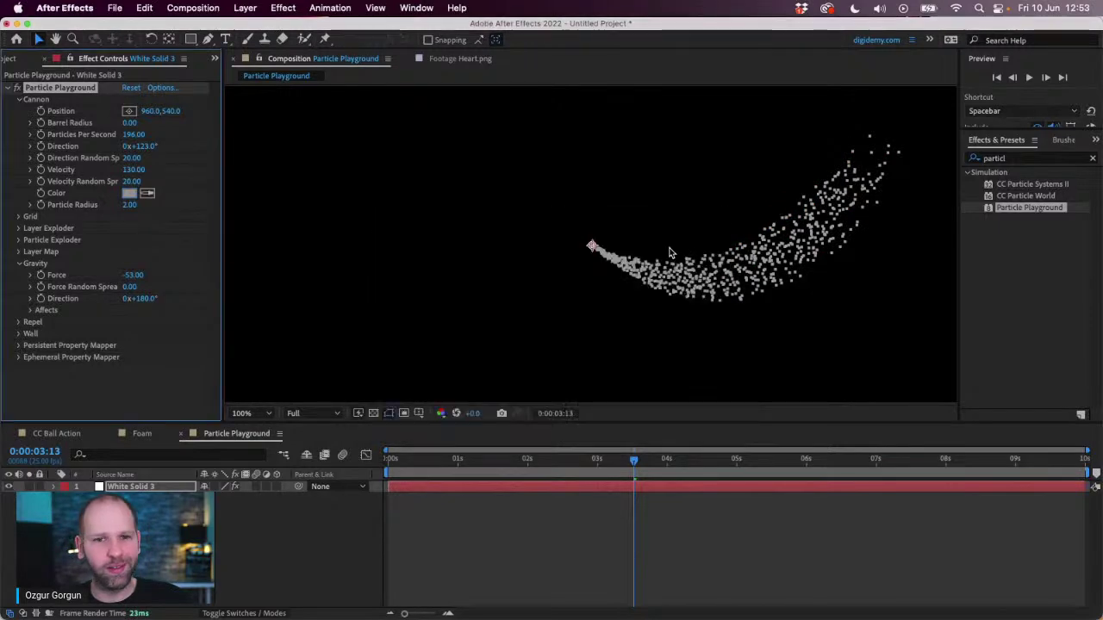
Search the effects for "gaus" and apply Gaussian Blur to the white solid.
click(1030, 162)
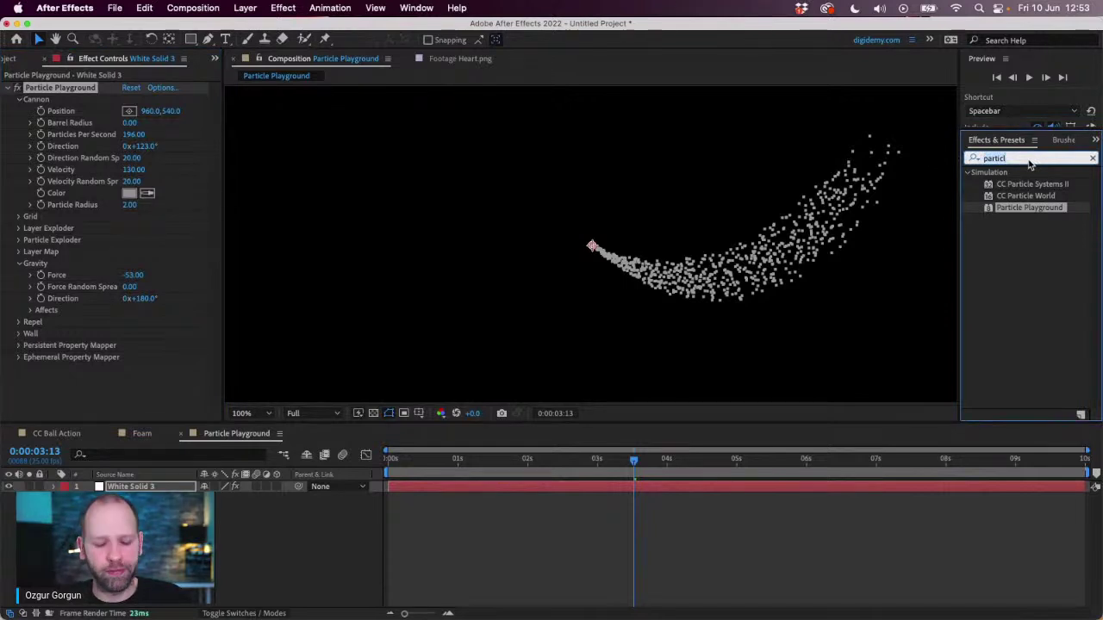
text(gaus)
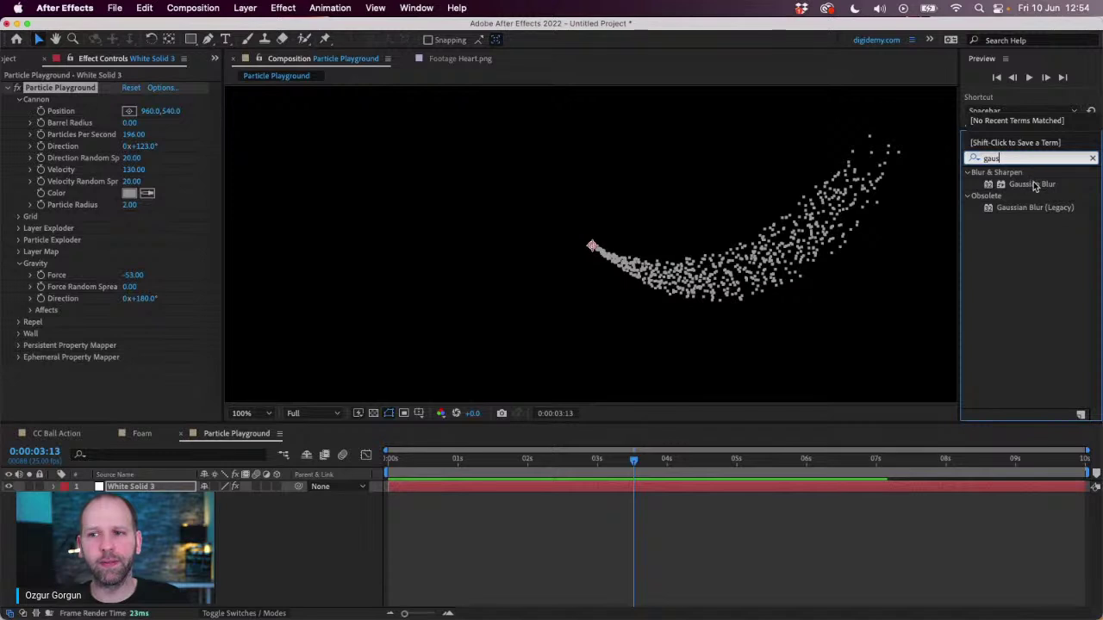
click(1039, 184)
drag(1039, 184, 448, 342)
Set the Gaussian Blur's Blurriness to 25 and preview the animation from the start.
drag(125, 385, 260, 381)
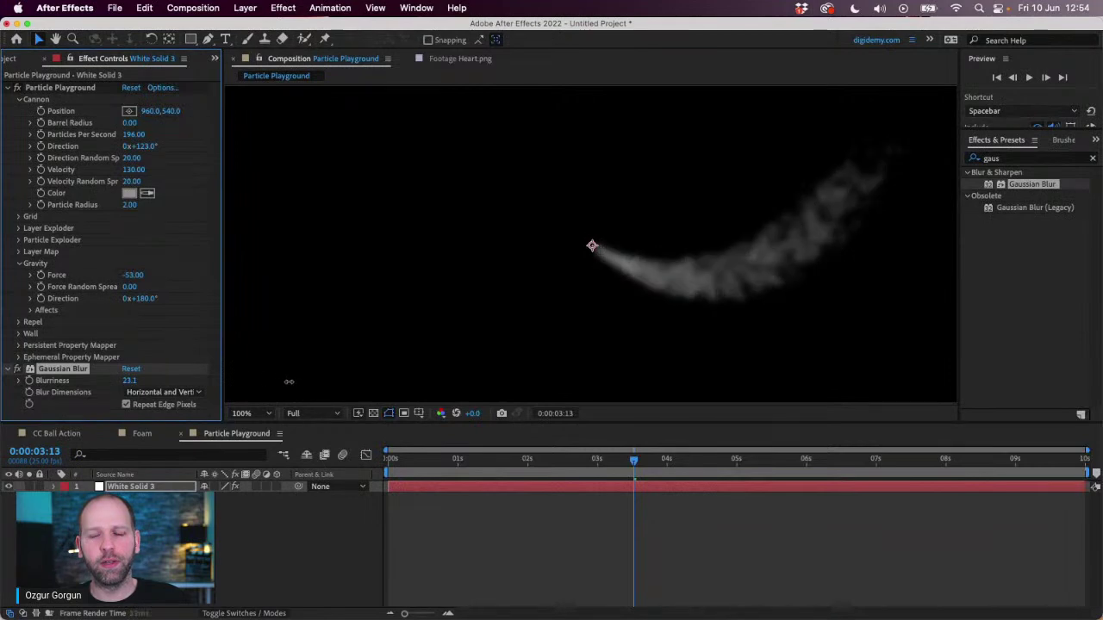
key(space)
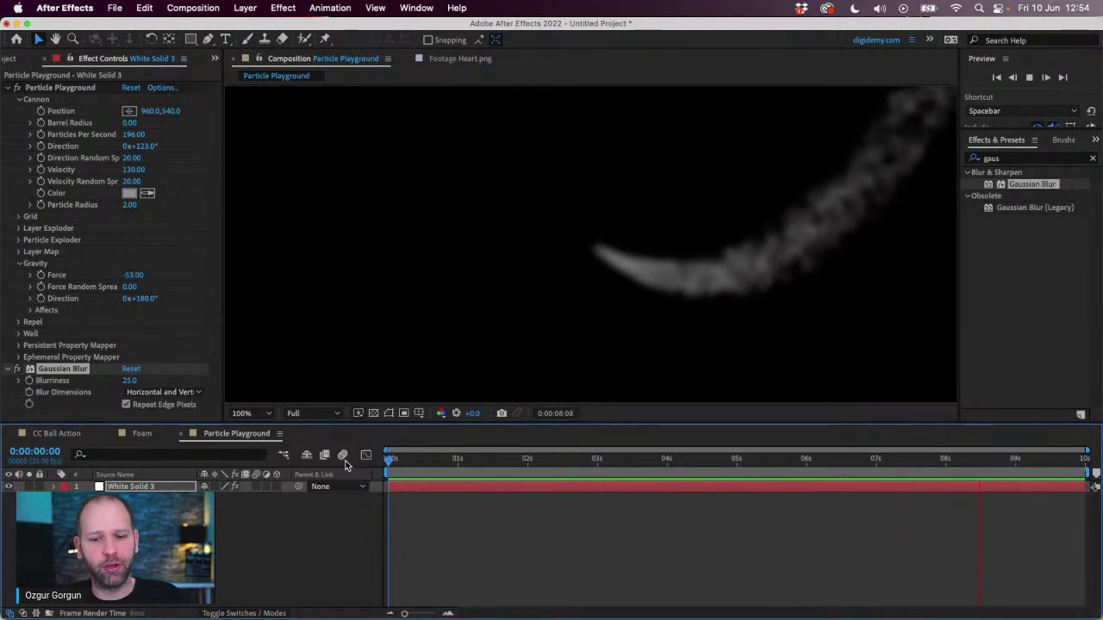
key(space)
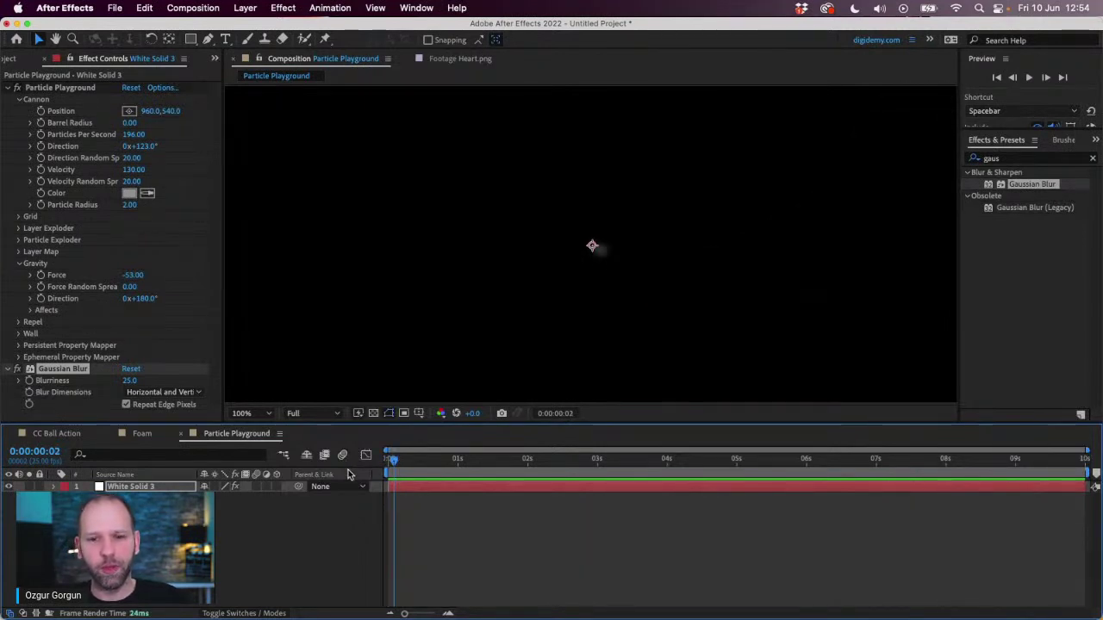
key(space)
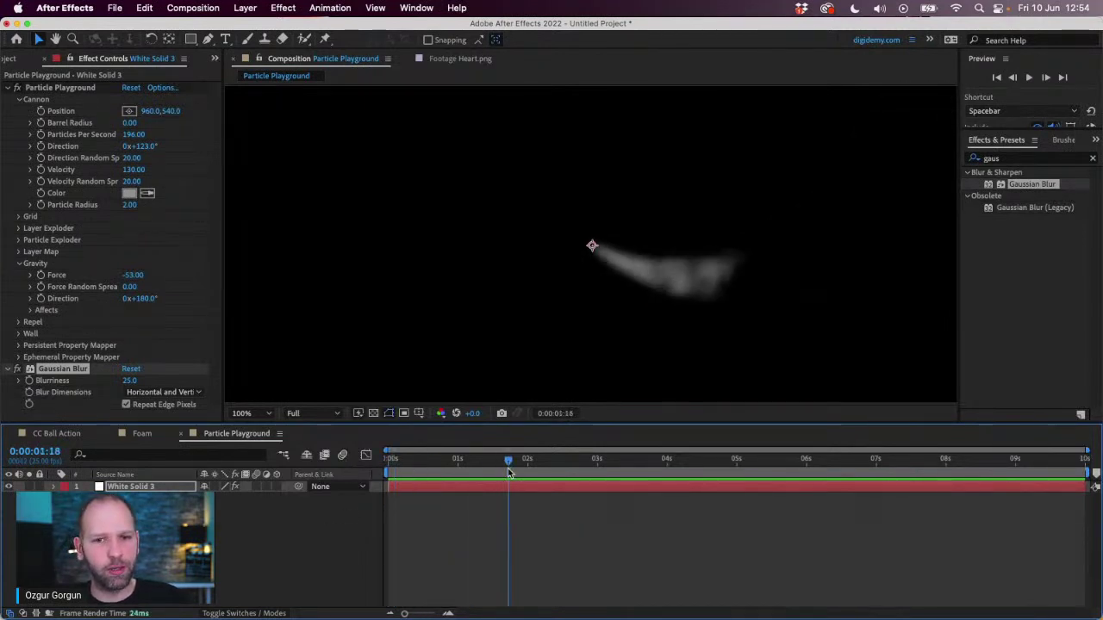
Remove the Gaussian Blur effect from the white solid and check the particles at about 0:00:01:22.
click(69, 369)
key(Delete)
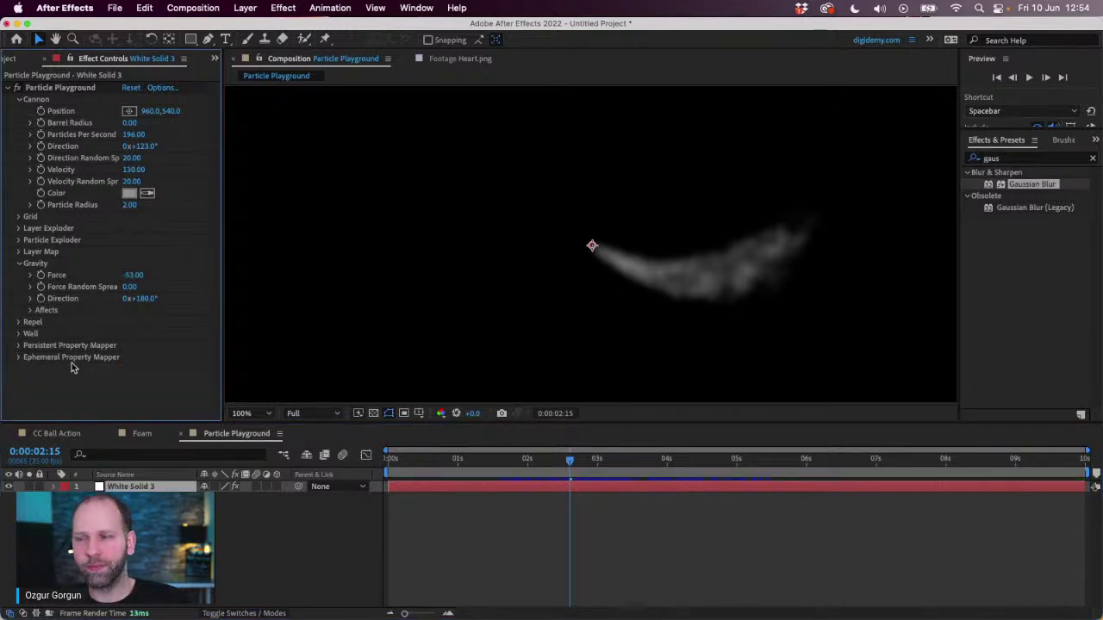
drag(564, 445, 517, 443)
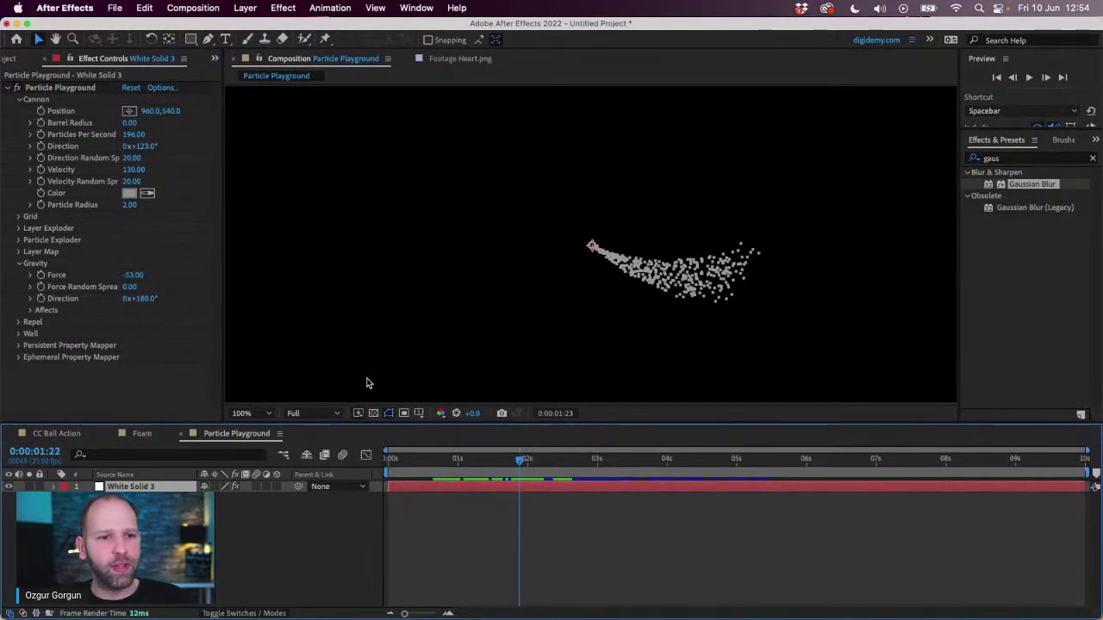
Reveal Particle Playground's Wall settings and draw a closed, curved four-point mask around the particles with the Pen tool.
click(18, 334)
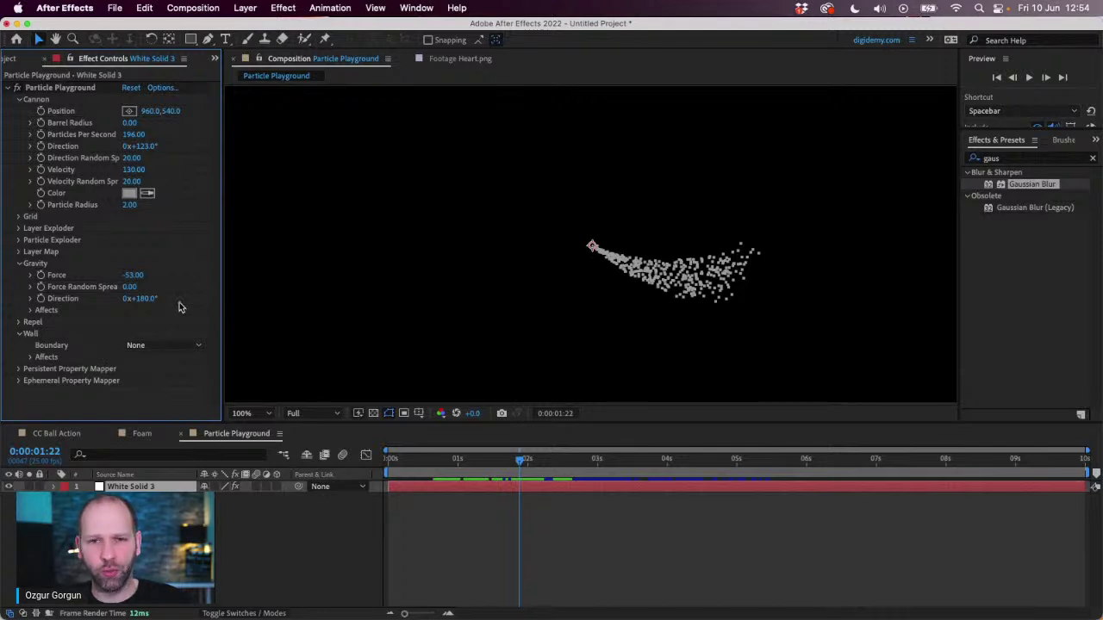
click(209, 38)
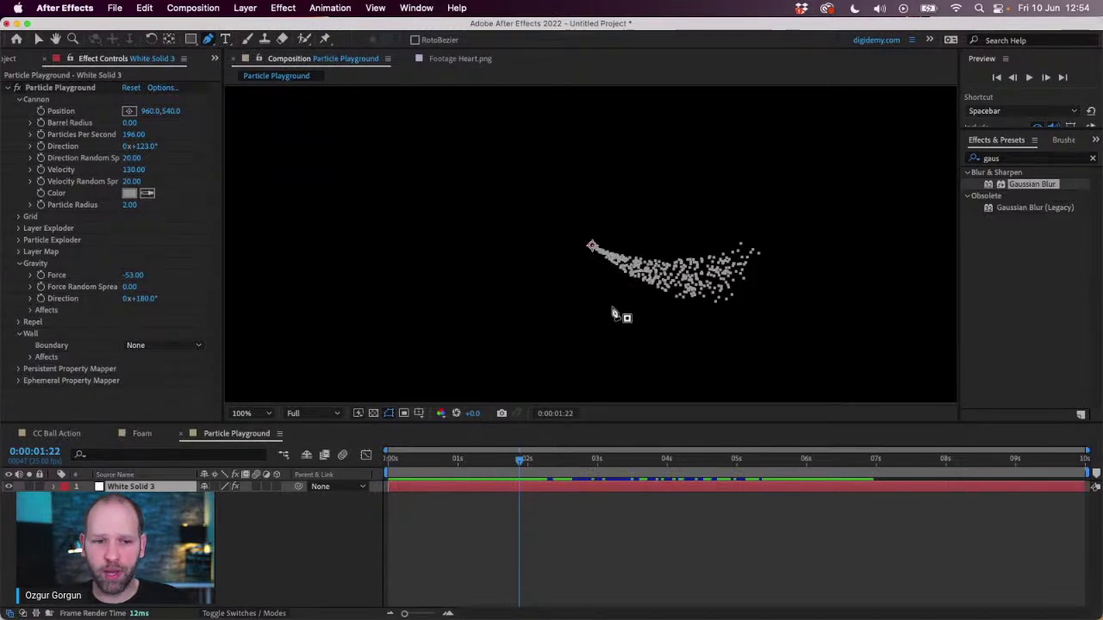
drag(670, 154, 705, 177)
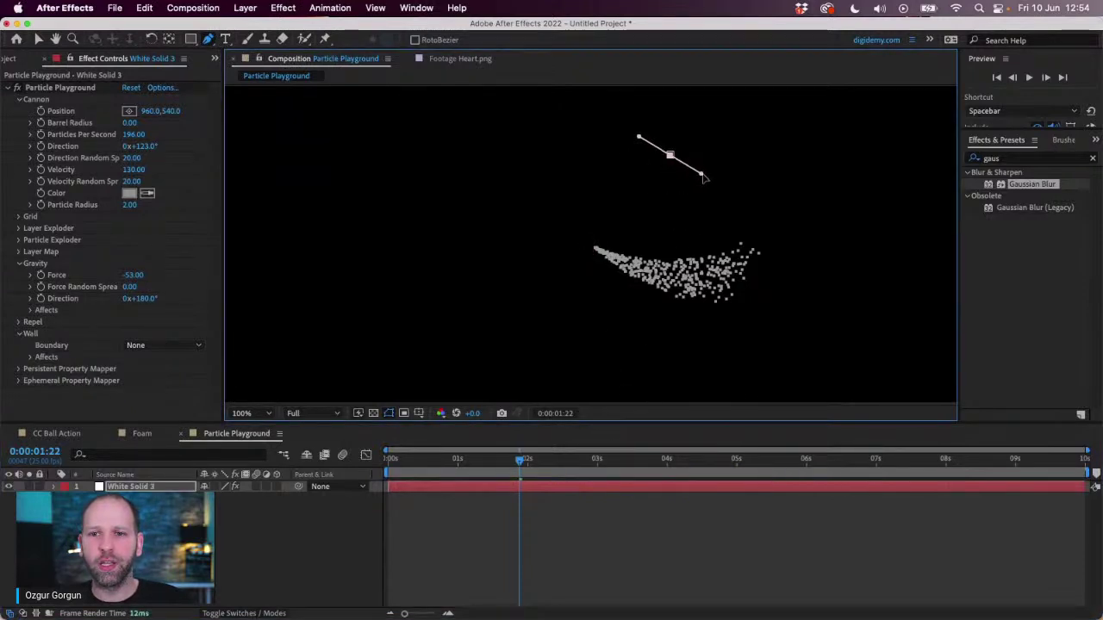
mouse_move(829, 245)
mouse_down()
mouse_move(878, 234)
mouse_move(874, 219)
mouse_up()
drag(810, 360, 735, 375)
drag(571, 285, 568, 270)
click(670, 156)
Set the Wall's Boundary to Mask 1 and play the animation up to 0:00:03:04.
click(140, 346)
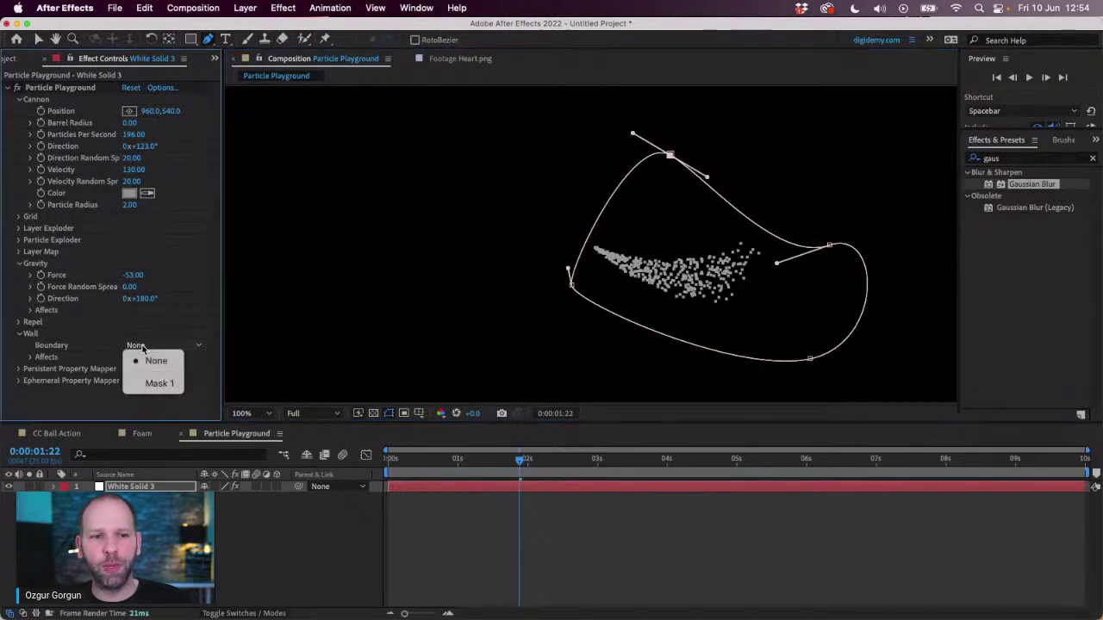
click(158, 384)
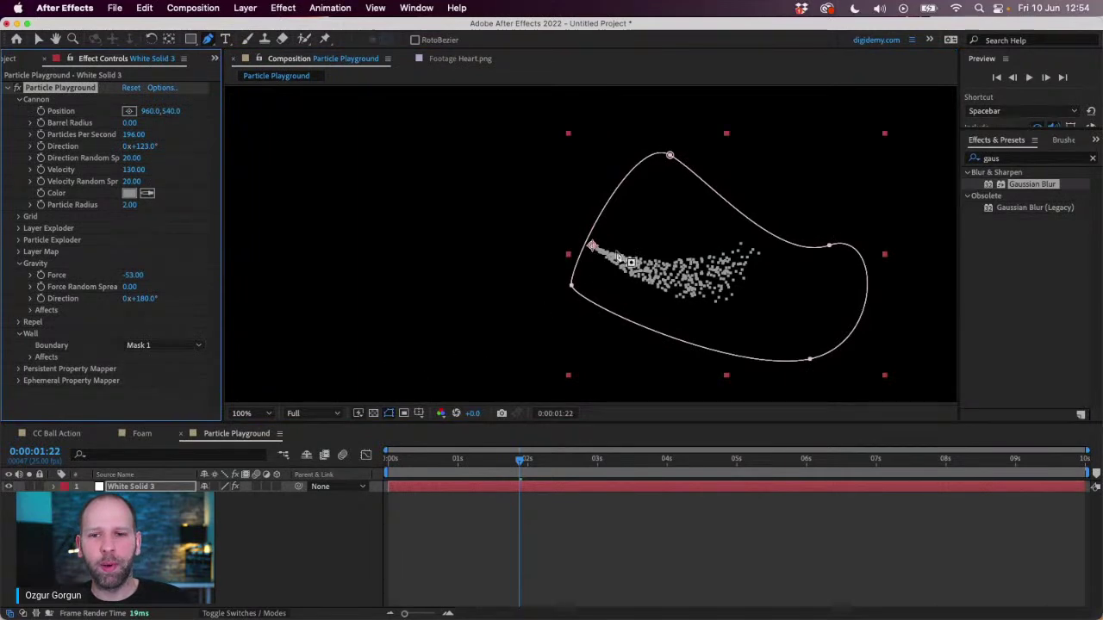
click(41, 39)
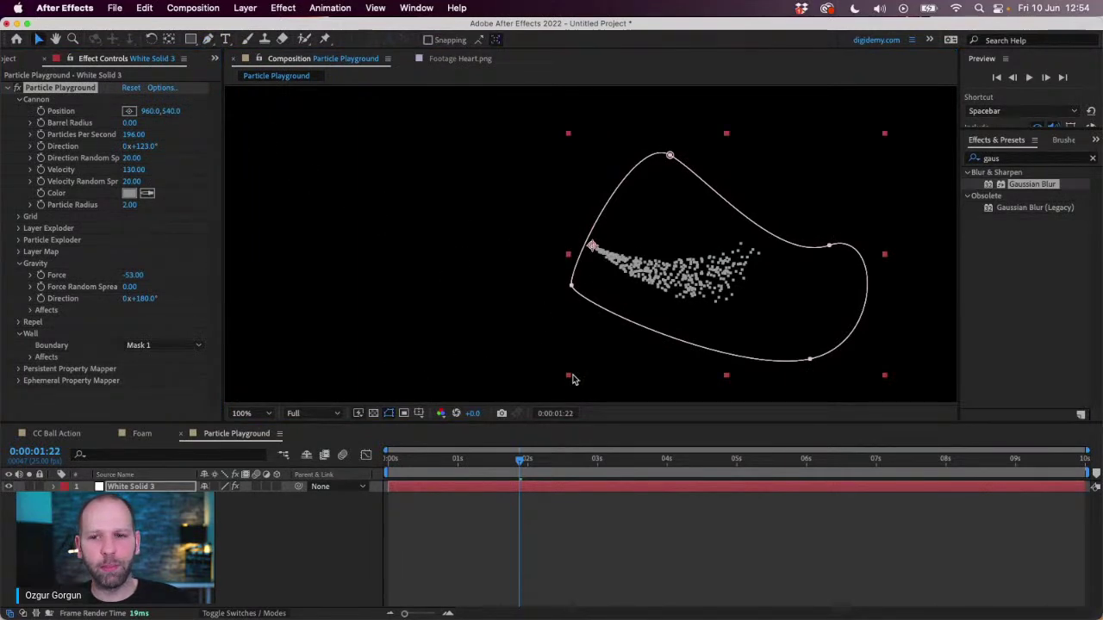
key(space)
key(space)
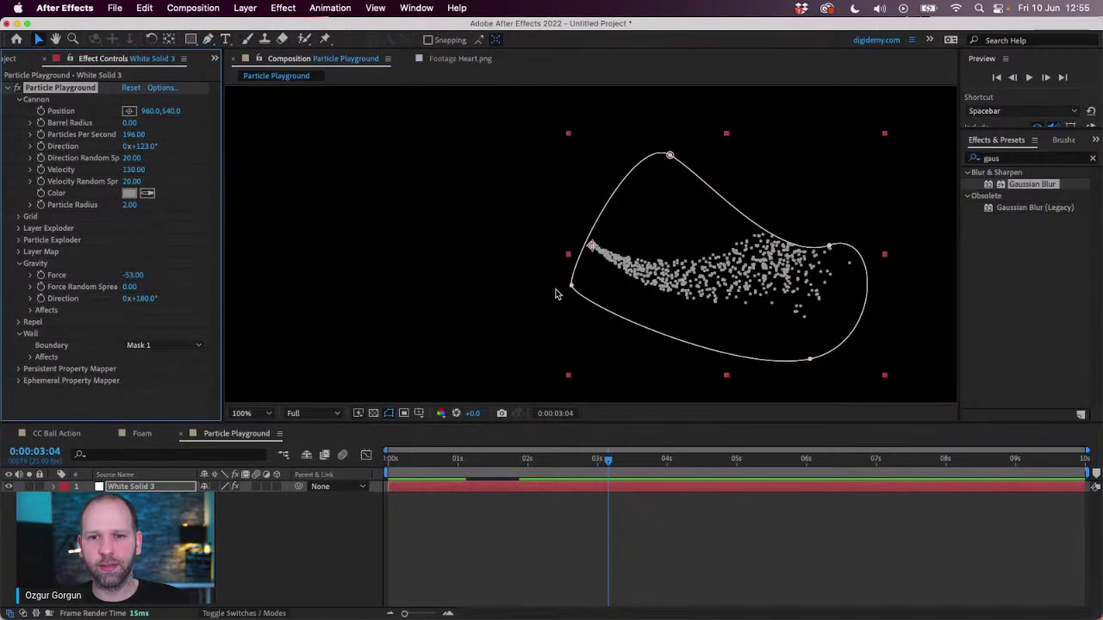
Move the Cannon's position inside the mask to 1201, 682 and inspect the particles at 0:00:01:19 with the layer deselected.
drag(600, 248, 755, 342)
drag(583, 463, 512, 470)
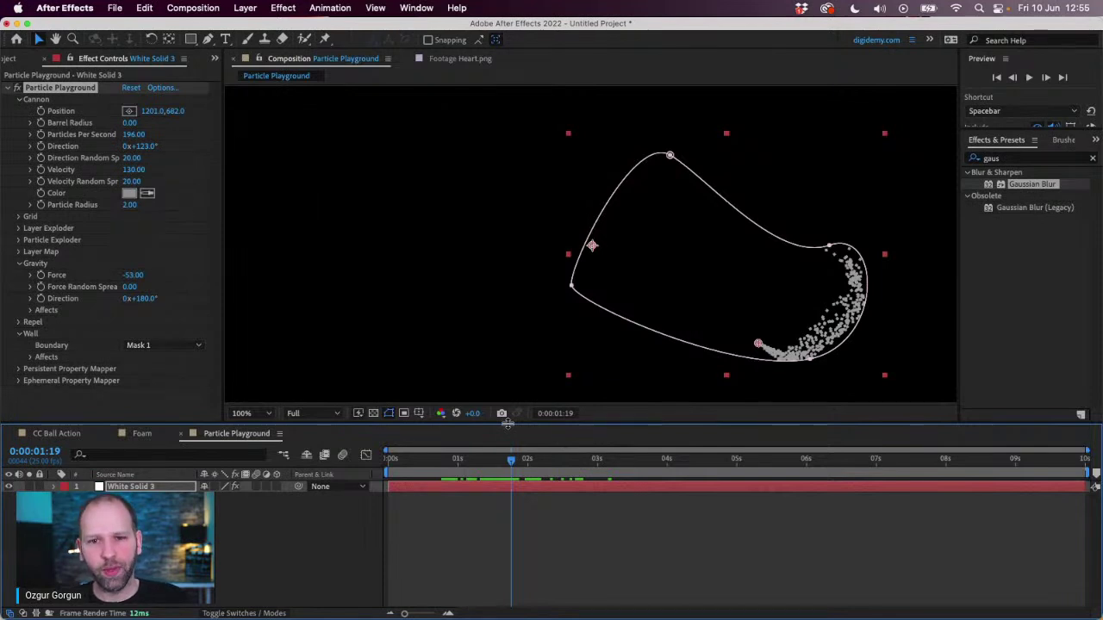
click(83, 89)
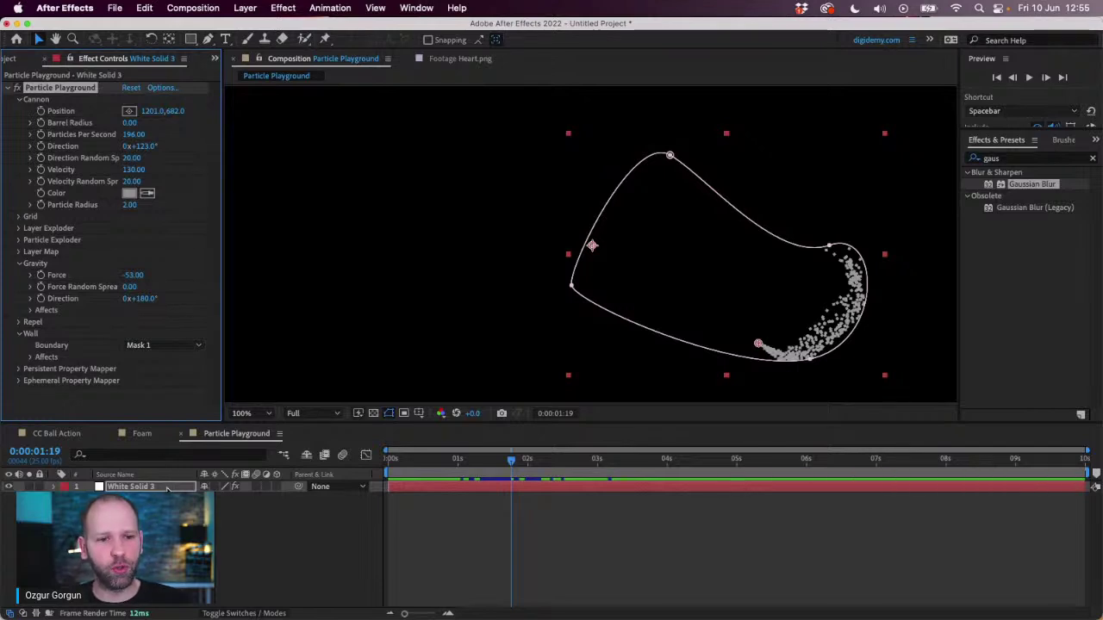
click(131, 524)
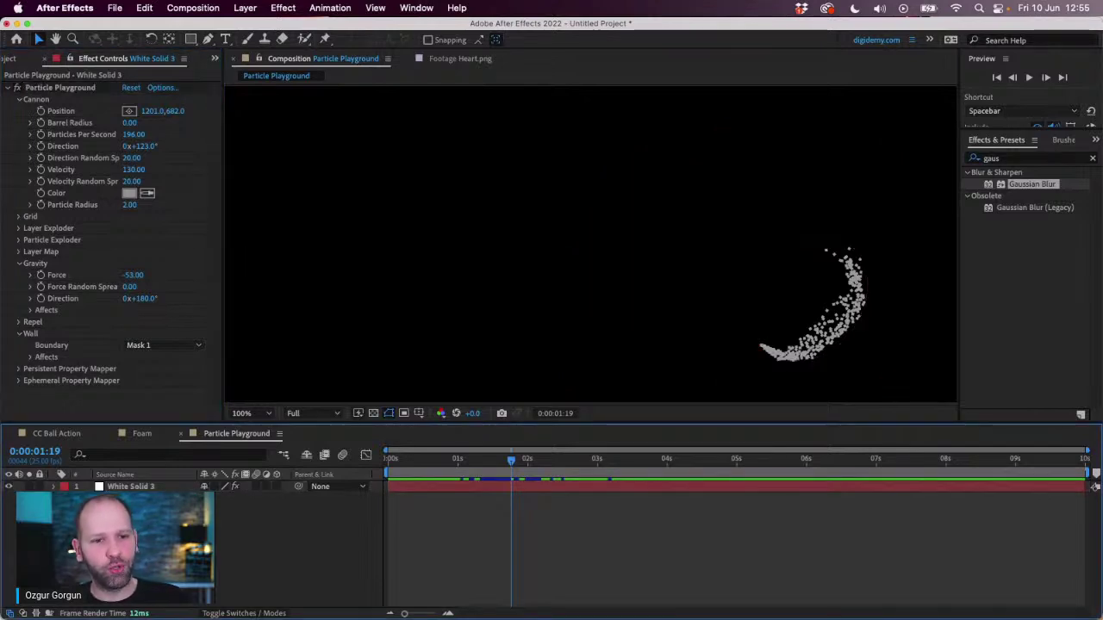
Reset Particle Playground to its defaults and delete the mask from the white solid.
click(132, 488)
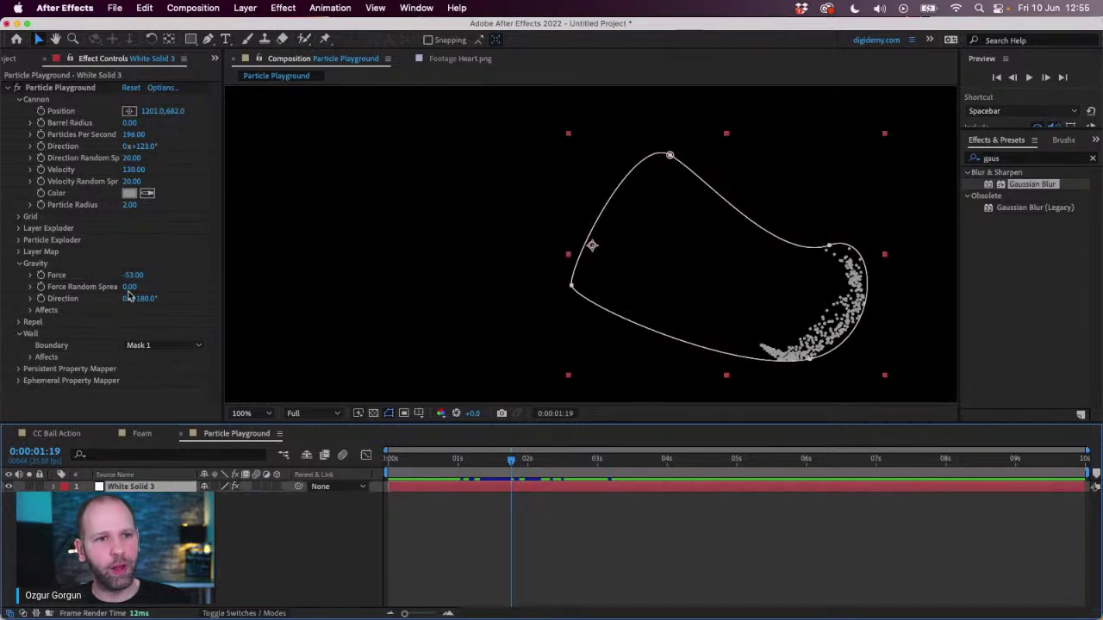
click(130, 88)
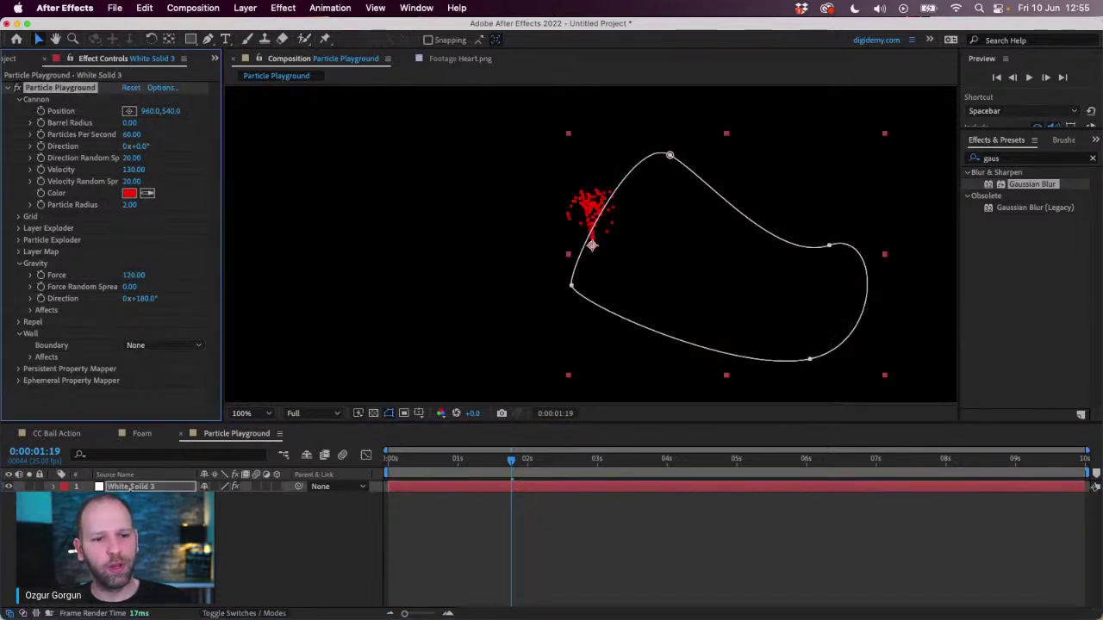
key(m)
click(132, 498)
key(Delete)
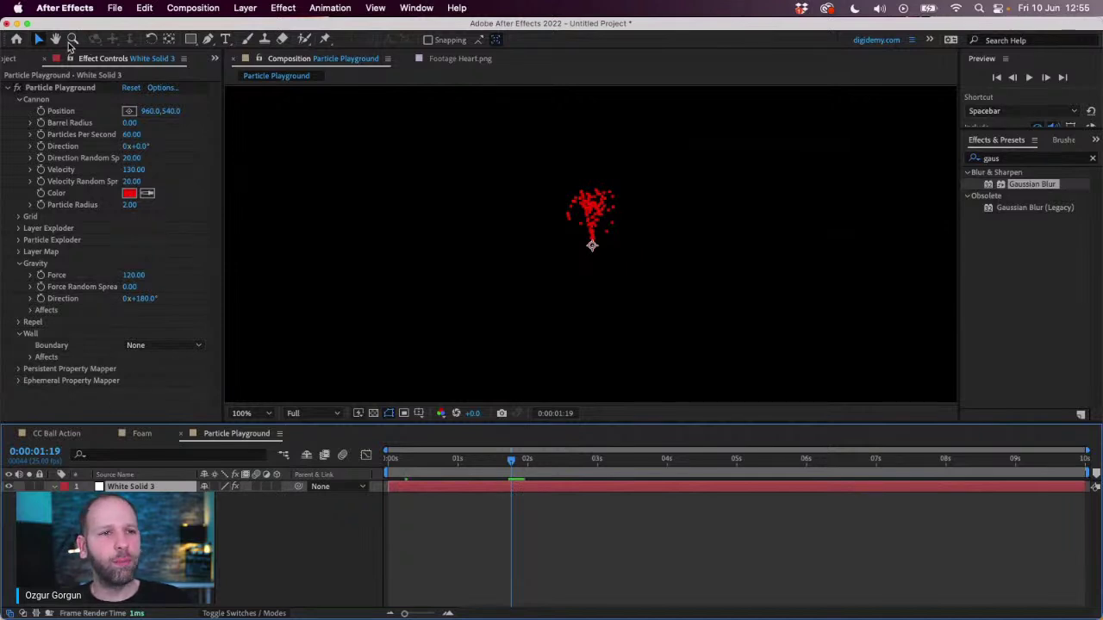
click(12, 60)
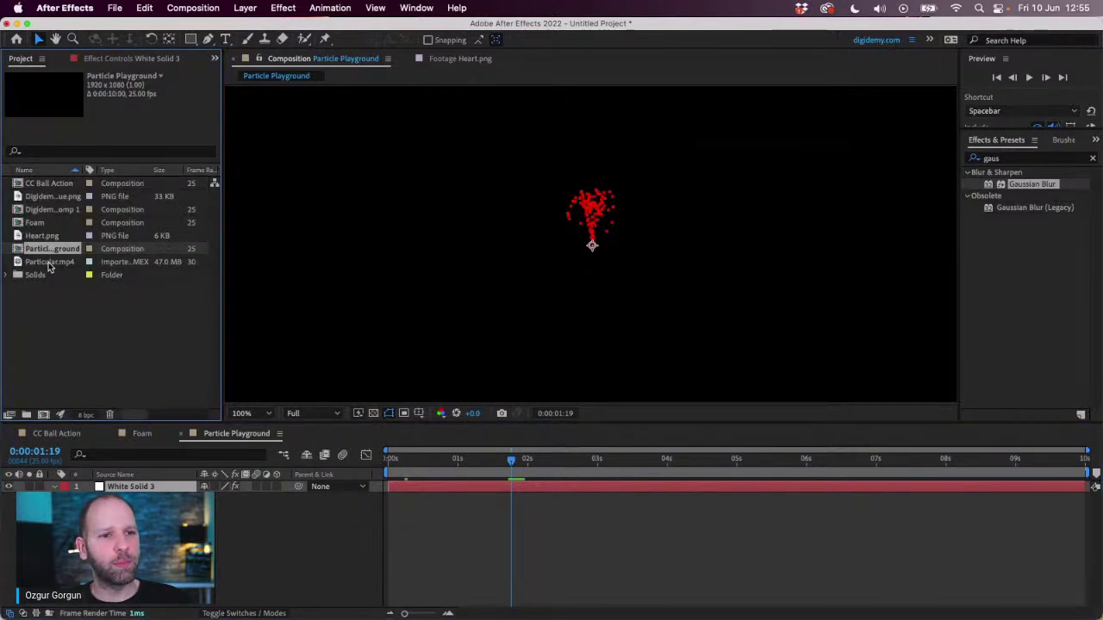
drag(54, 196, 561, 325)
key(comma)
key(comma)
key(super+z)
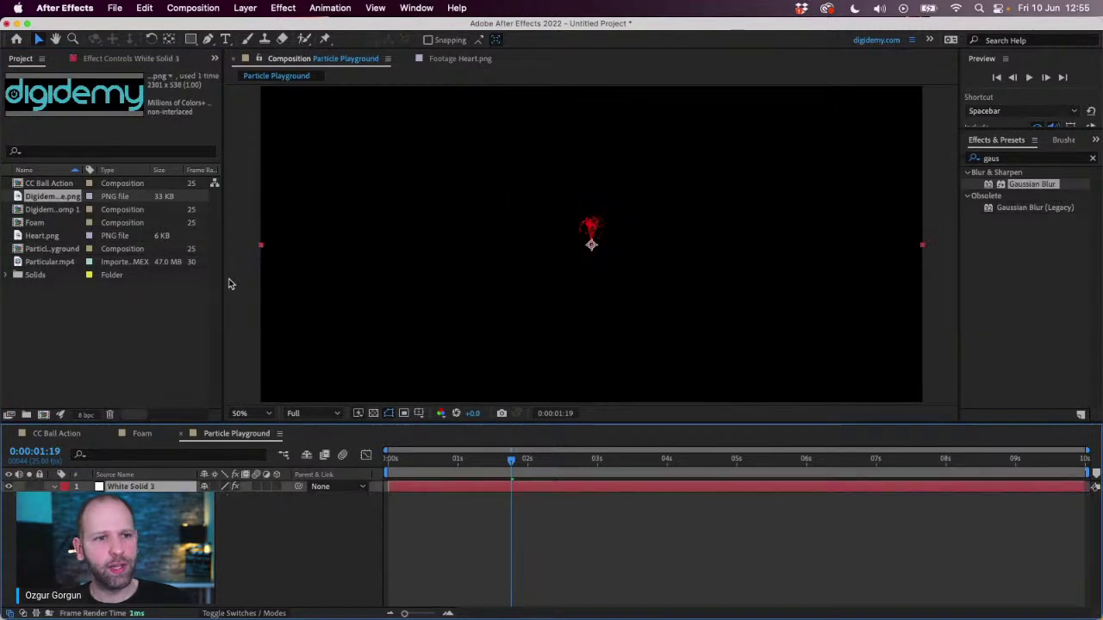
Add Heart.png to the composition beneath White Solid 3, reselect the solid's effect and return to the first frame.
drag(42, 237, 131, 497)
click(134, 488)
click(121, 57)
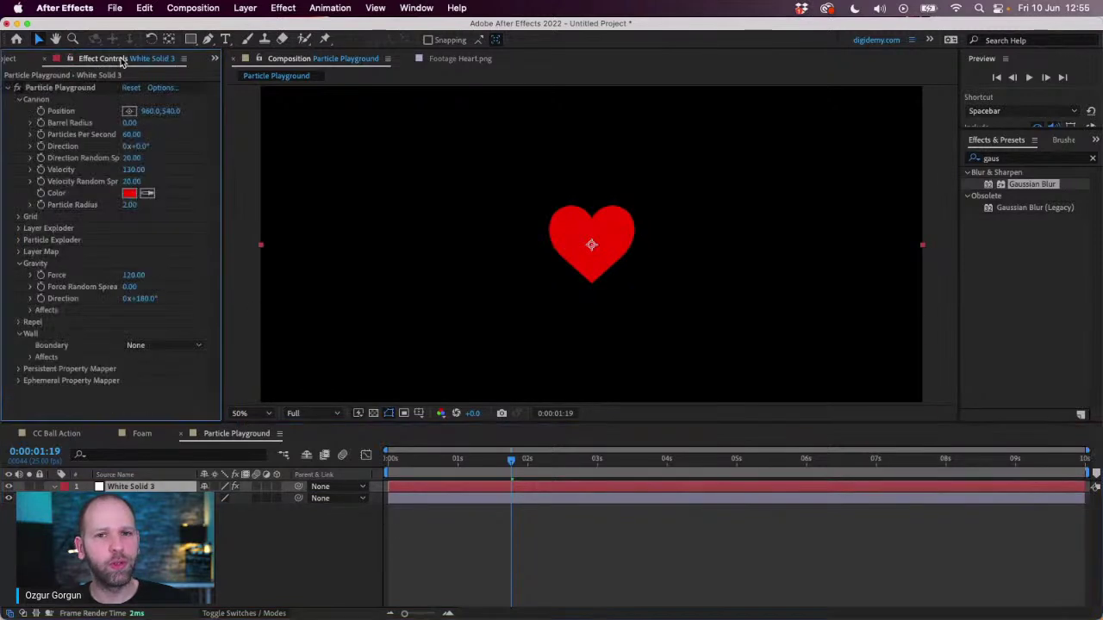
key(period)
key(period)
drag(492, 466, 390, 466)
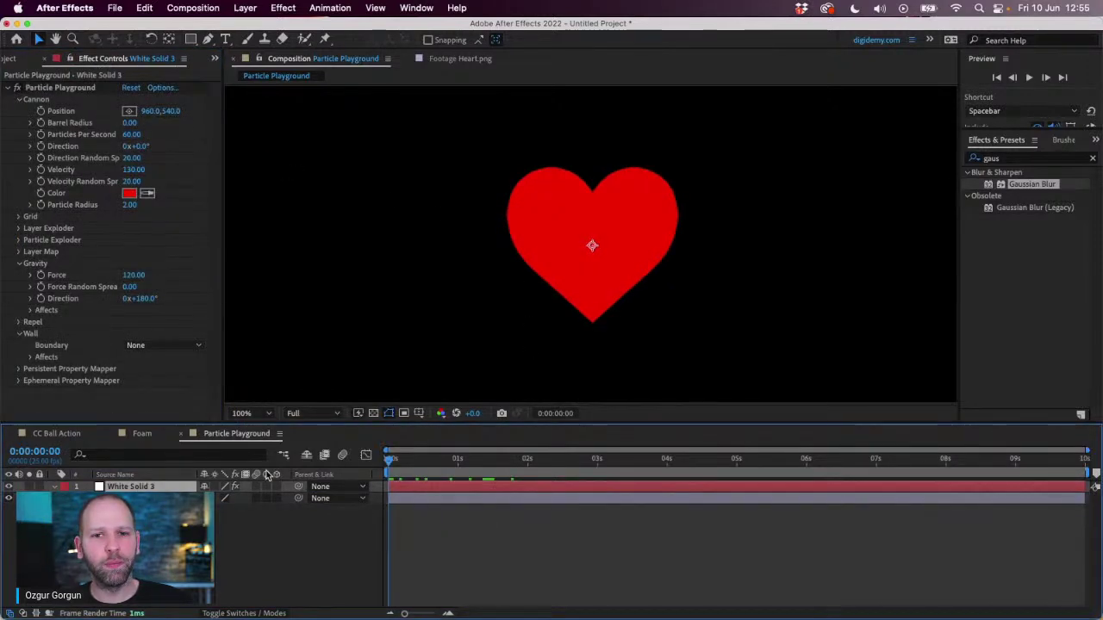
Set the Cannon's Particles Per Second to 0 and collapse the Cannon settings.
click(48, 103)
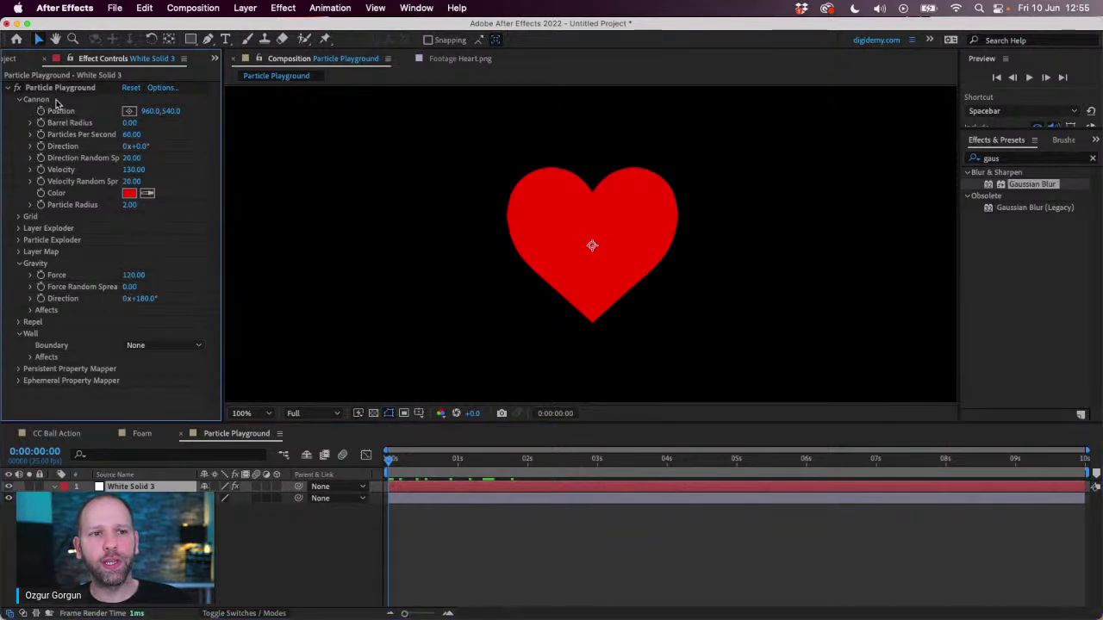
click(131, 135)
key(Return)
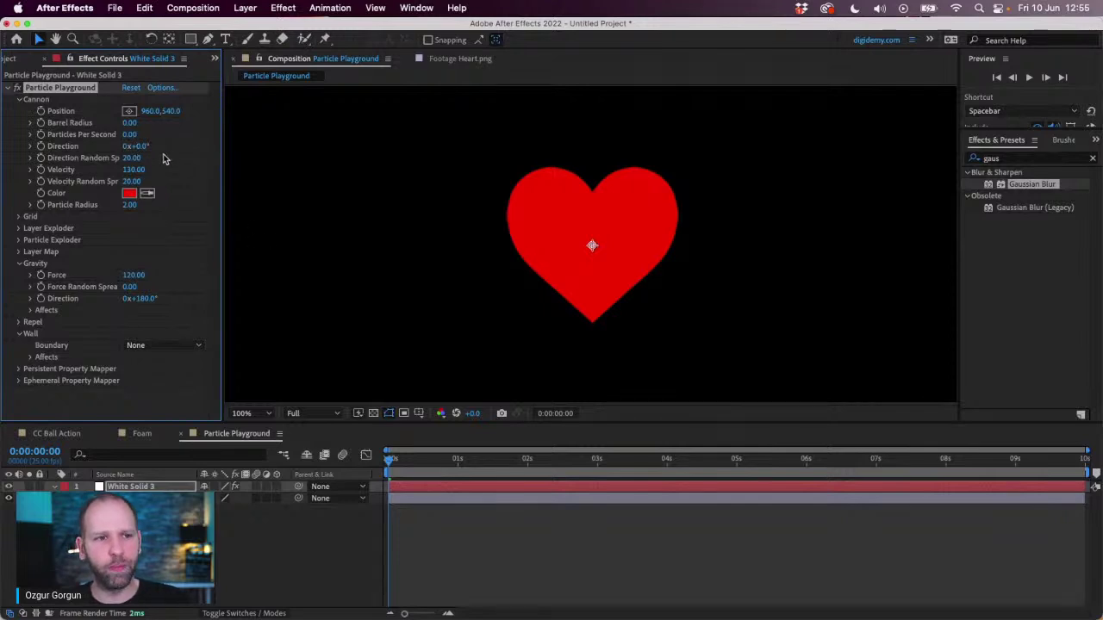
click(19, 100)
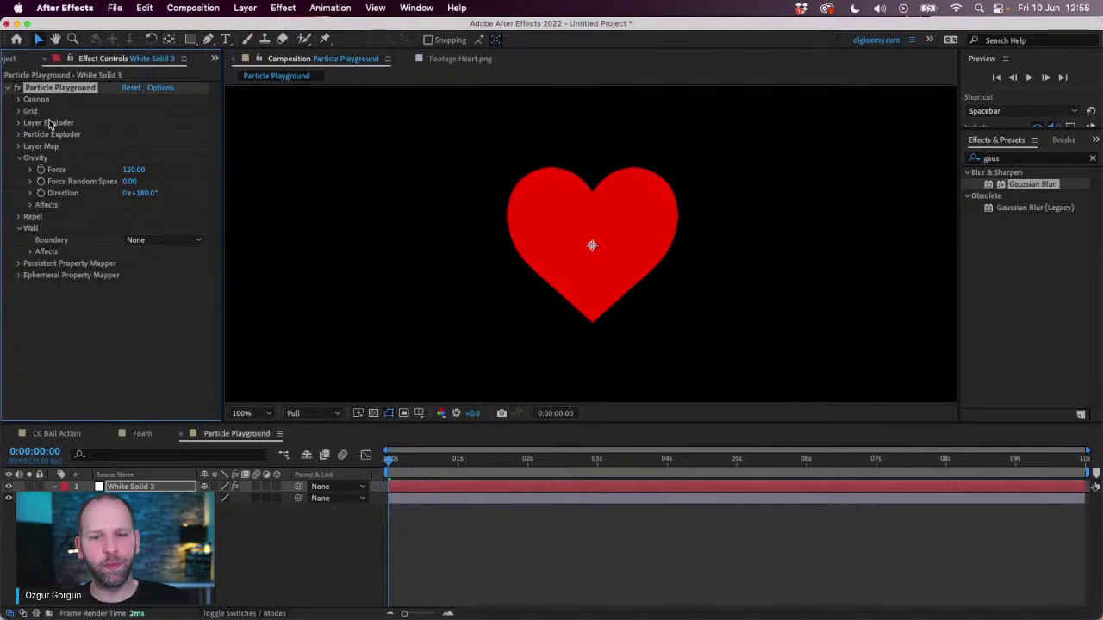
Set the Layer Exploder's Explode Layer to Heart.png and hide the heart layer.
click(19, 123)
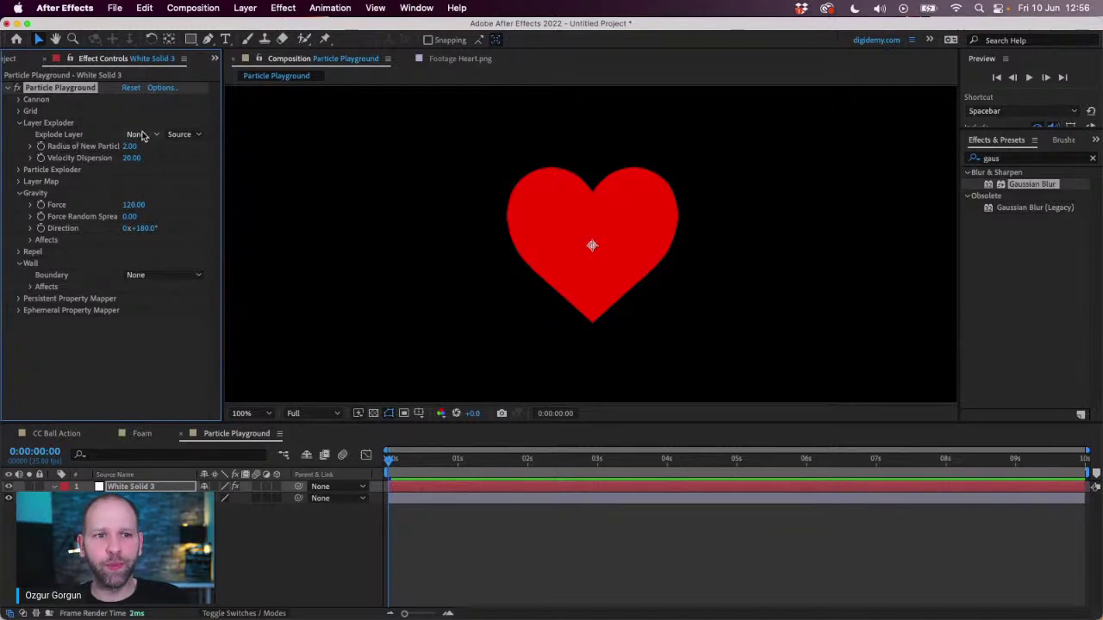
click(143, 136)
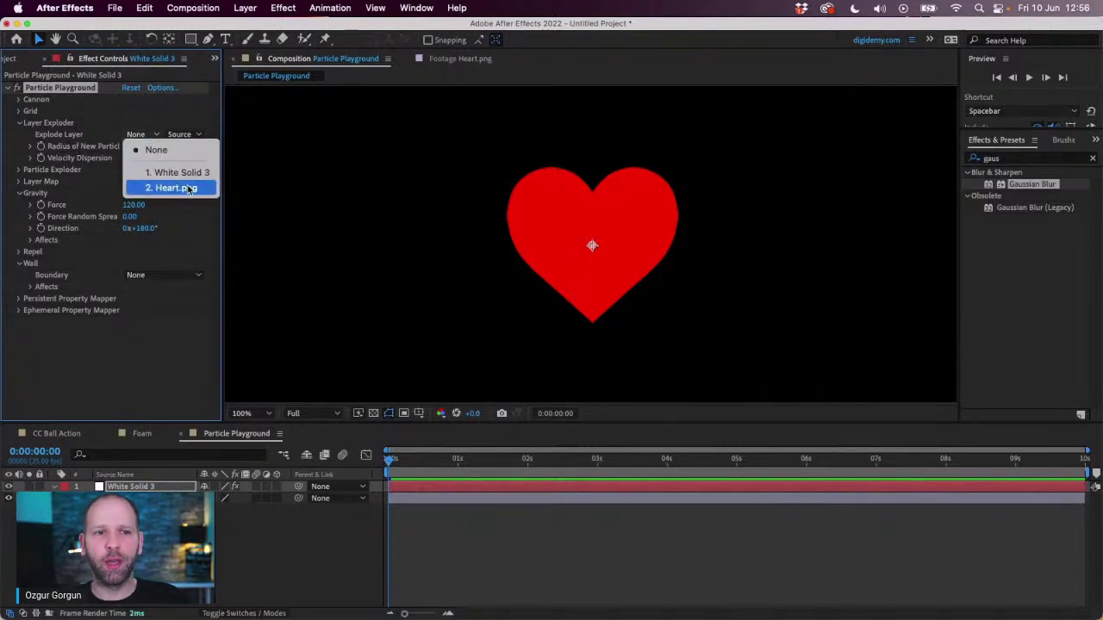
click(188, 190)
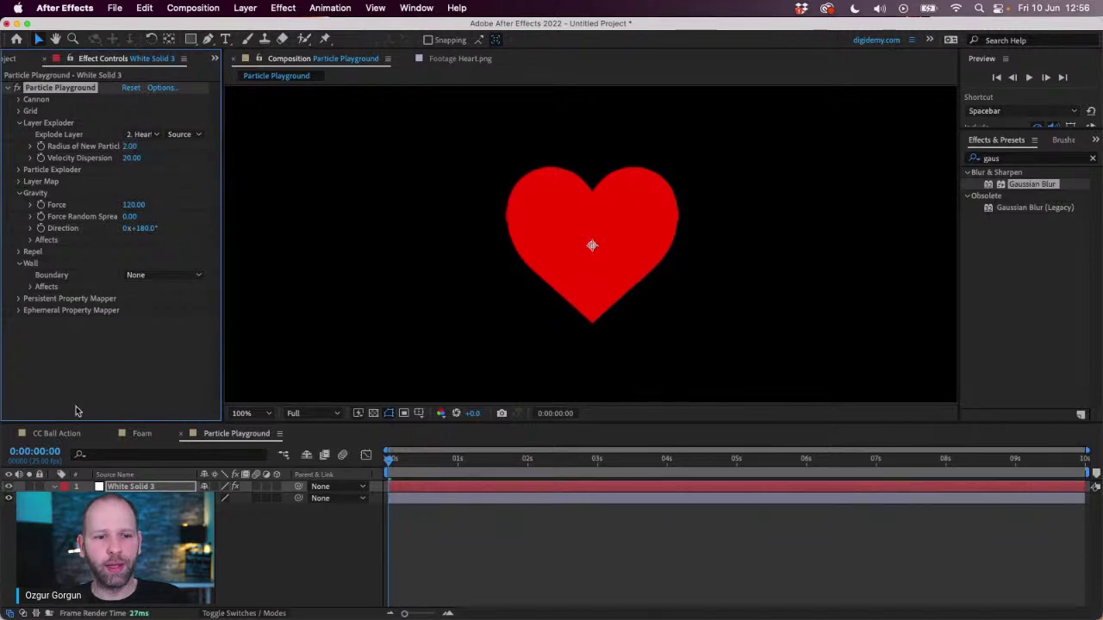
click(11, 498)
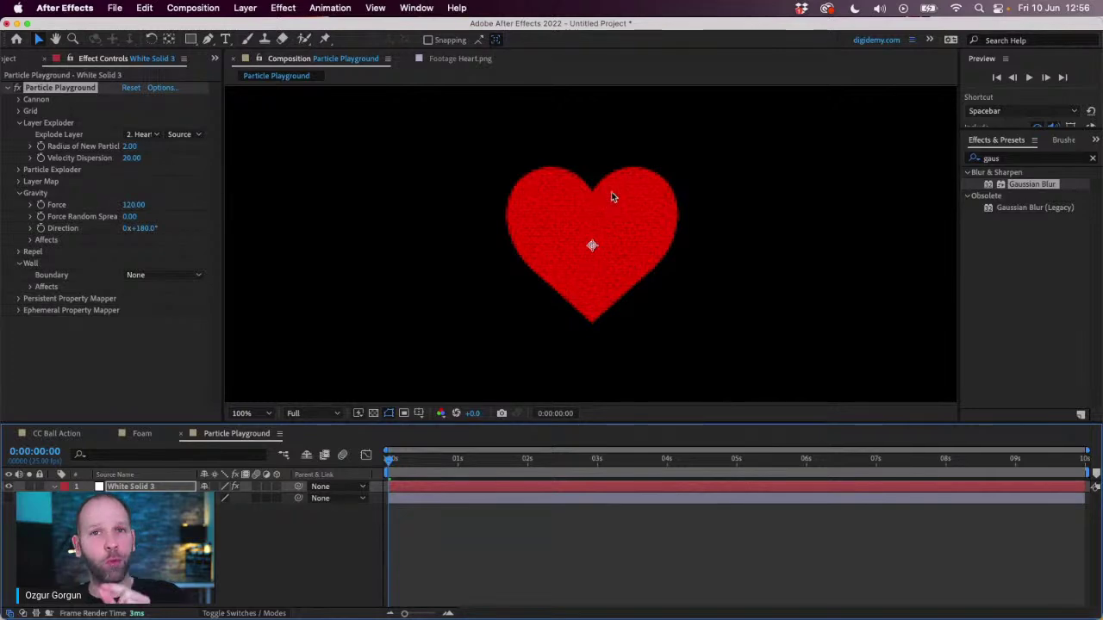
Set the Layer Exploder's Radius of New Particles to 1, preview the explosion and return to the first frame.
click(104, 150)
click(129, 148)
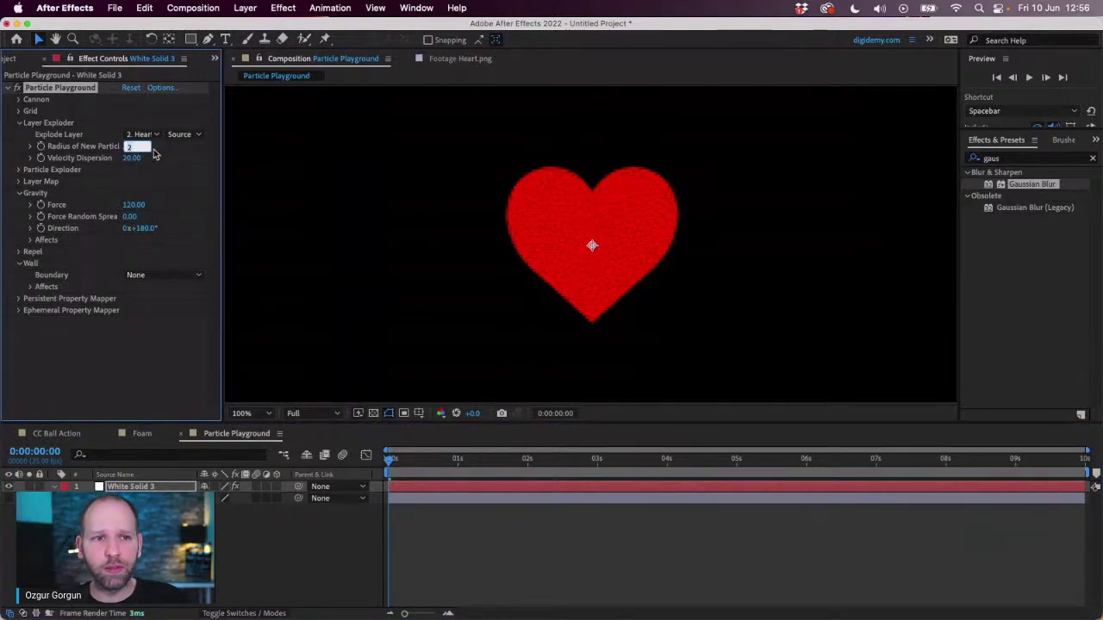
text(1)
key(Return)
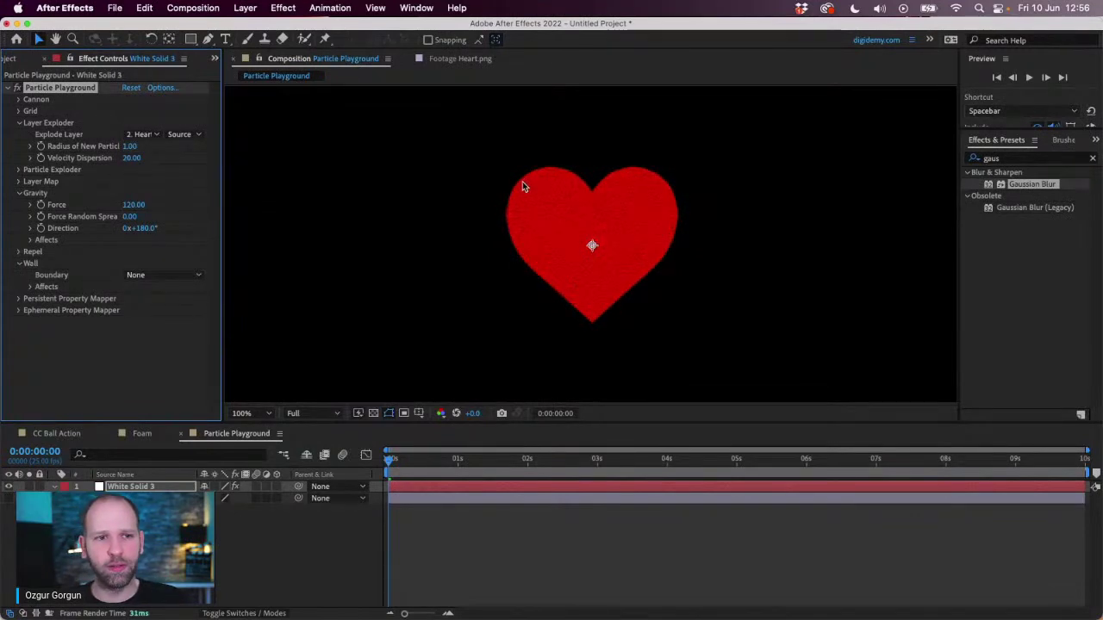
key(space)
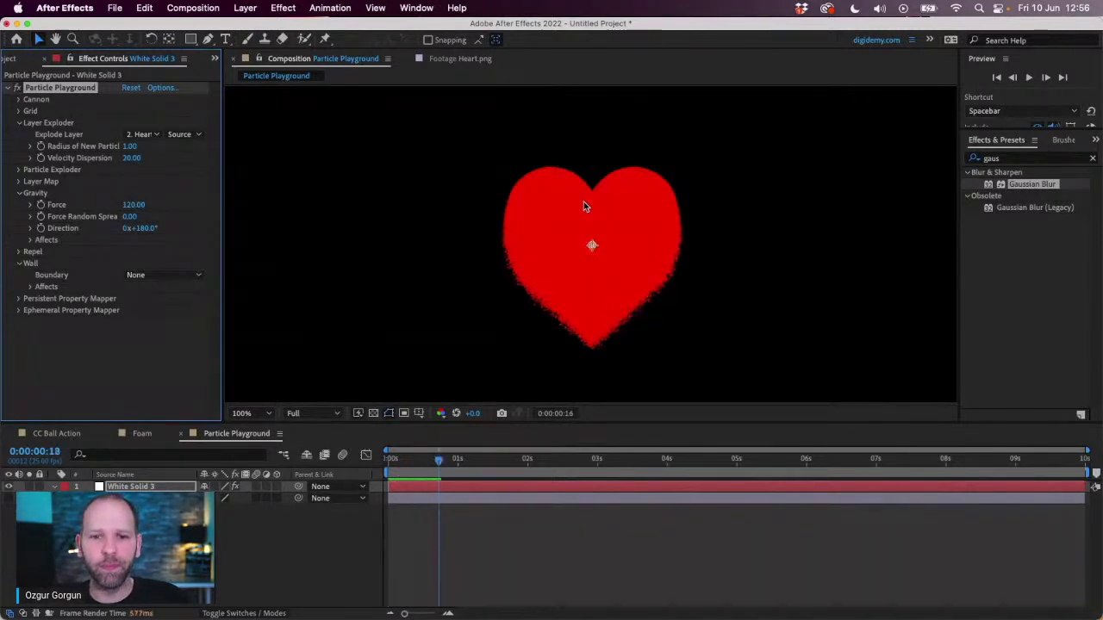
key(space)
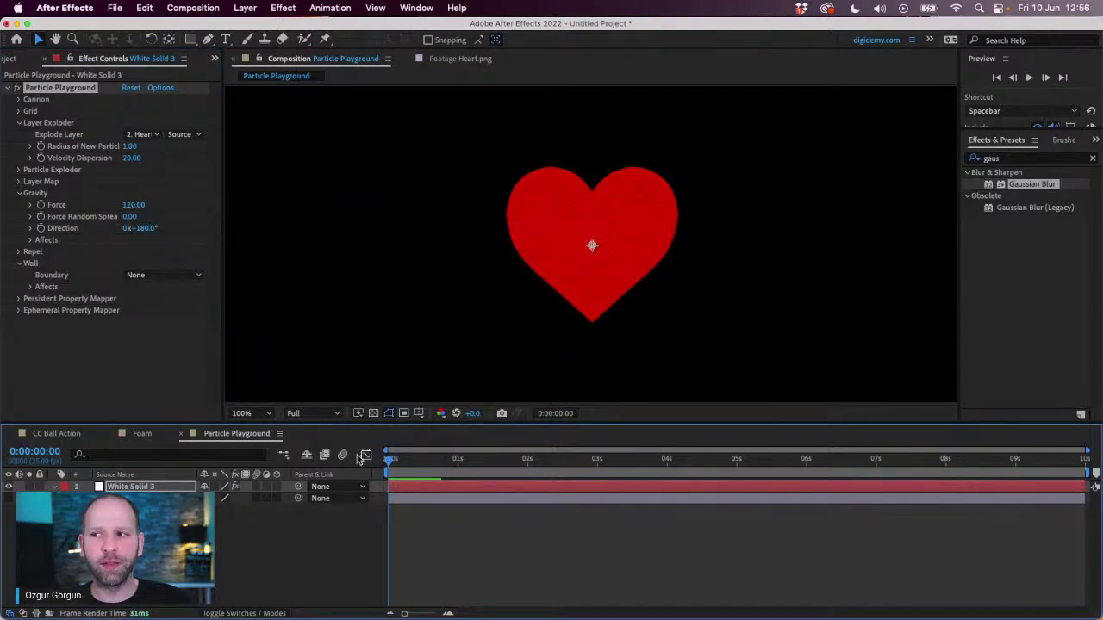
Keyframe the Radius of New Particles at 1 on the first frame and 0 at 0:00:00:01.
click(41, 148)
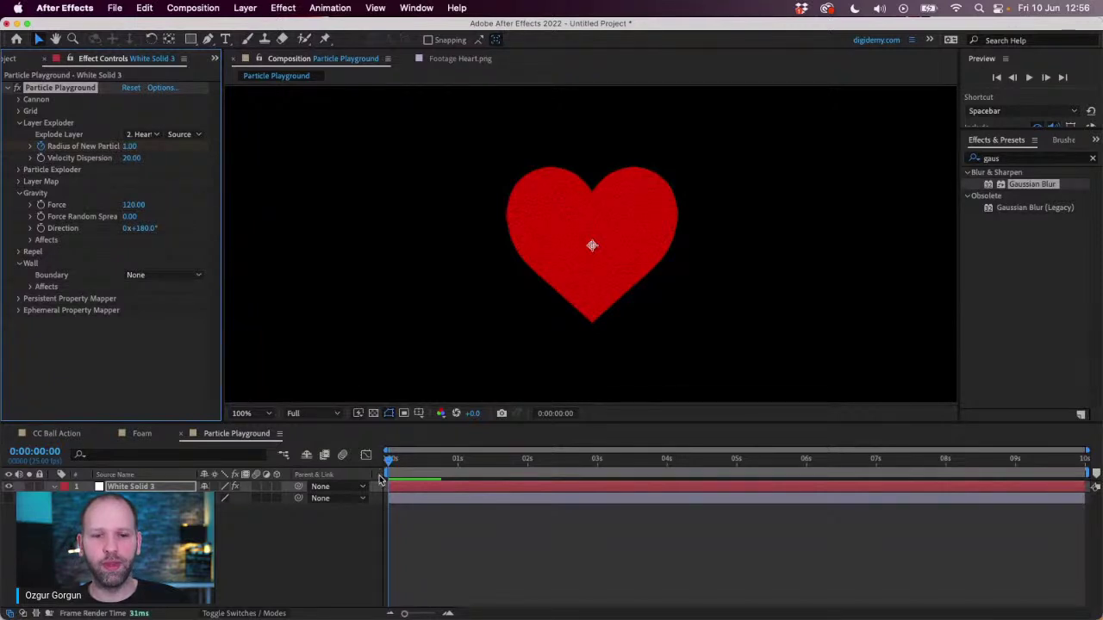
key(Page_Down)
click(131, 148)
text(0)
key(Return)
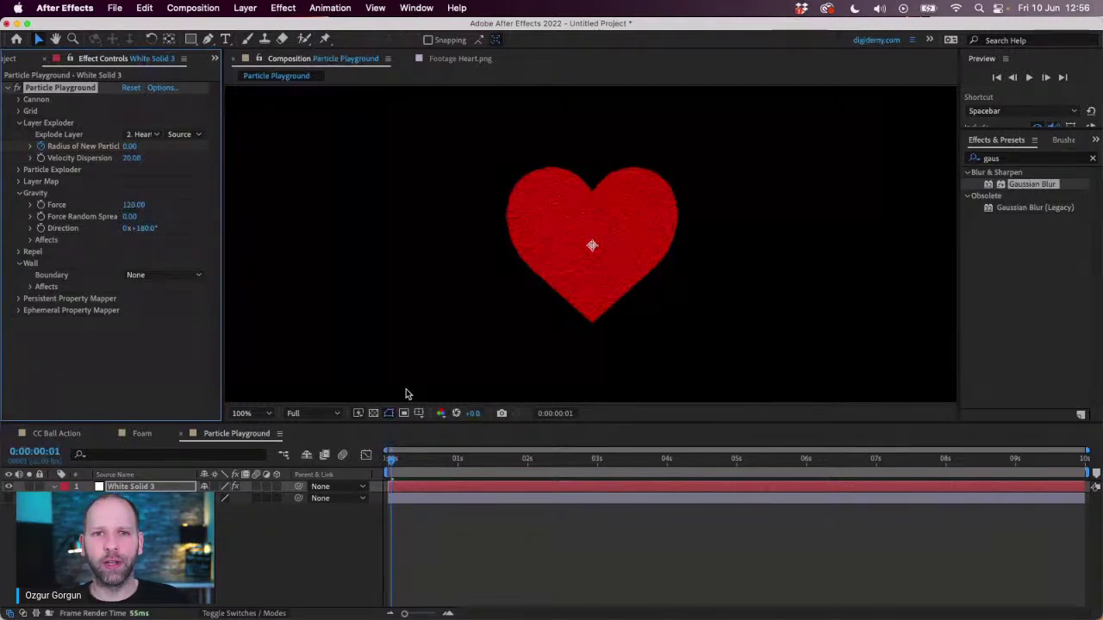
Play the heart's explosion from the first frame to examine the falling particles.
click(389, 459)
key(super+z)
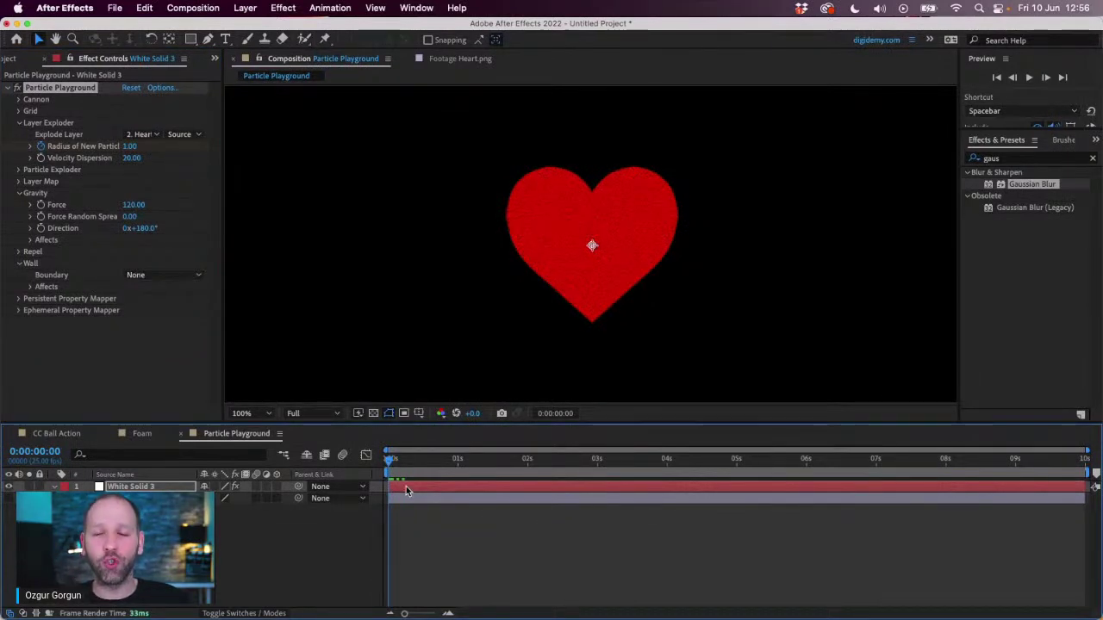
key(space)
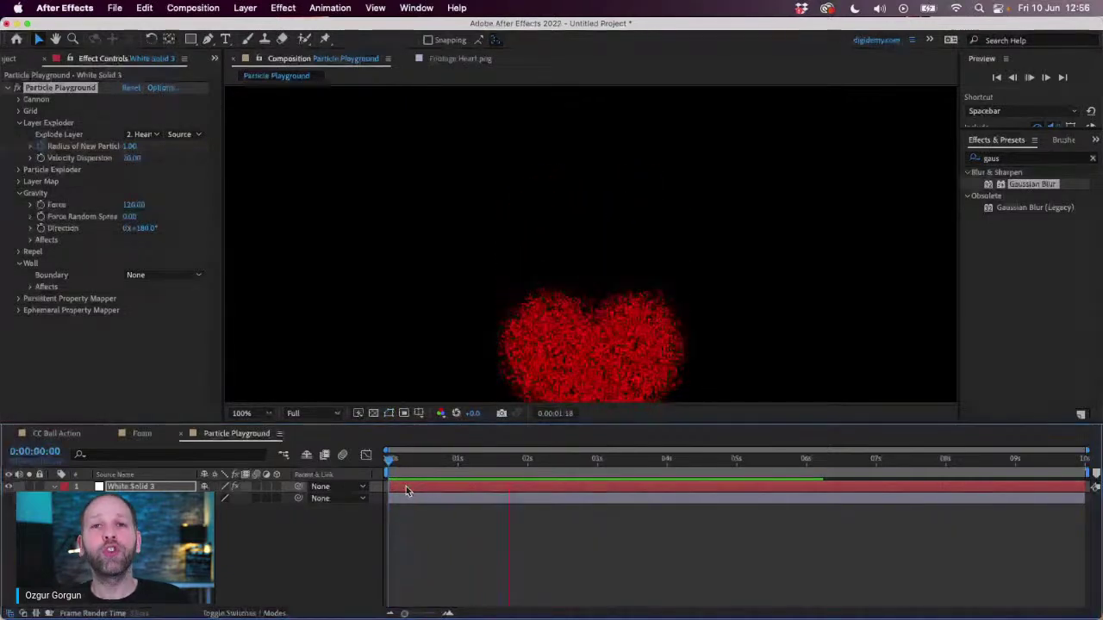
key(space)
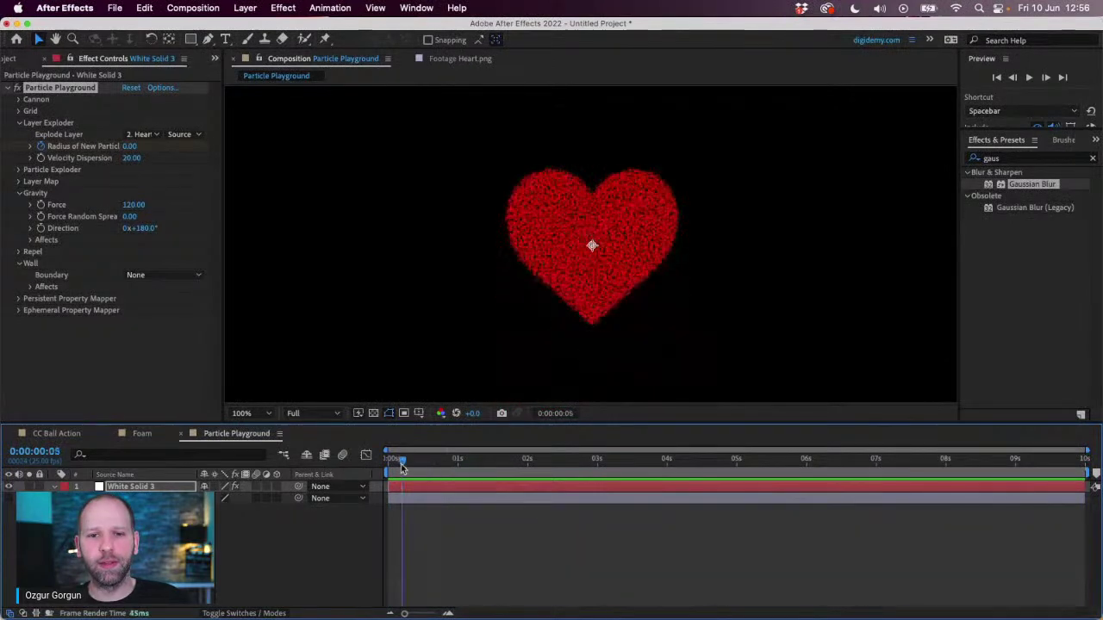
Set Particle Playground's Gravity Force to -72 and Direction to 213°, and preview the exploding heart from the first frame.
key(space)
key(space)
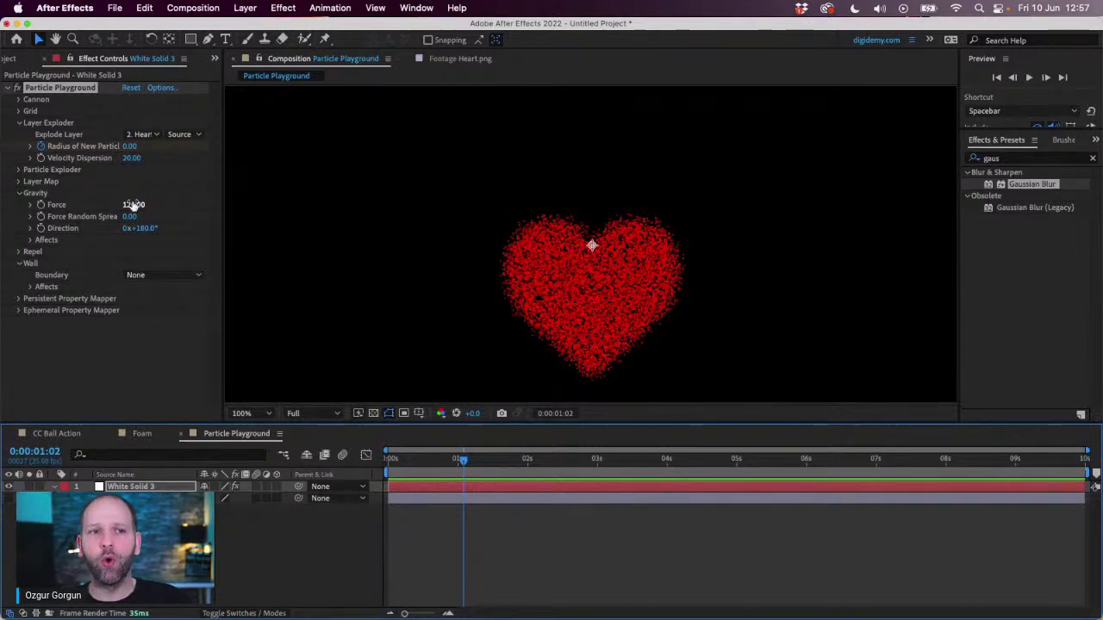
drag(134, 205, 33, 225)
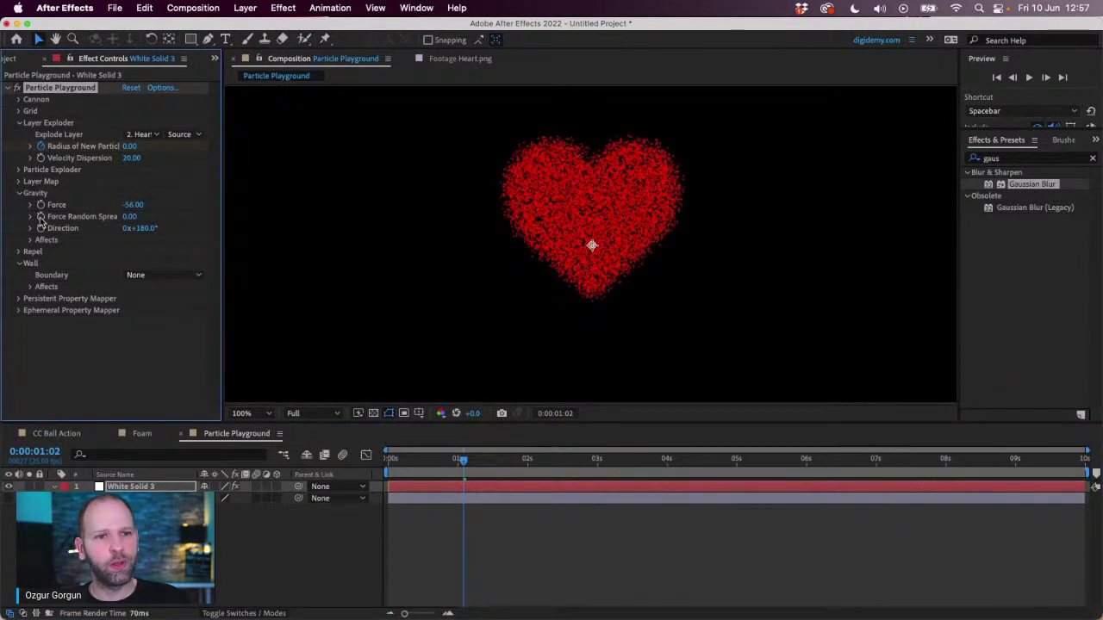
drag(147, 229, 126, 208)
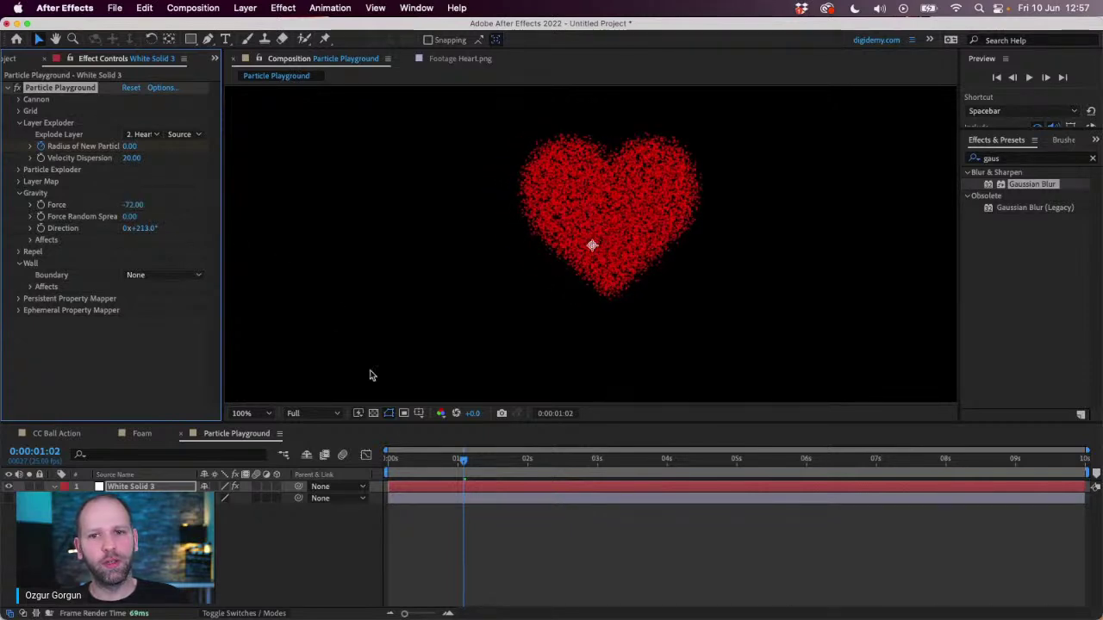
click(212, 465)
key(Home)
key(space)
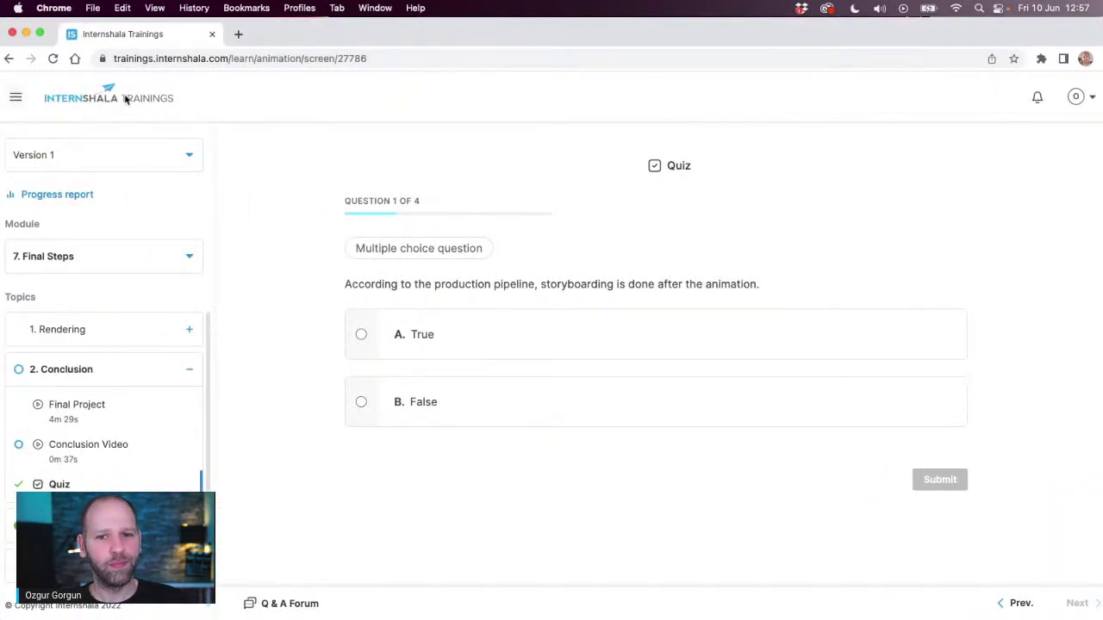
Switch to Chrome, open the IST Practicals quiz and submit "Using a mask" as the answer to question 1.
click(69, 524)
click(84, 446)
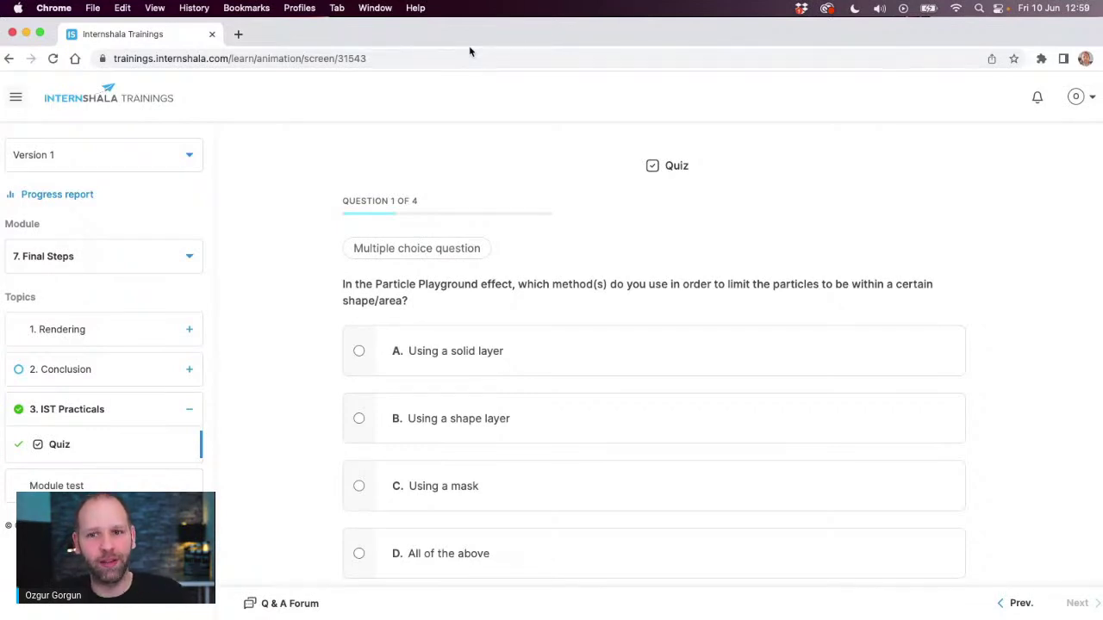
click(518, 492)
scroll(682, 500, down, 2)
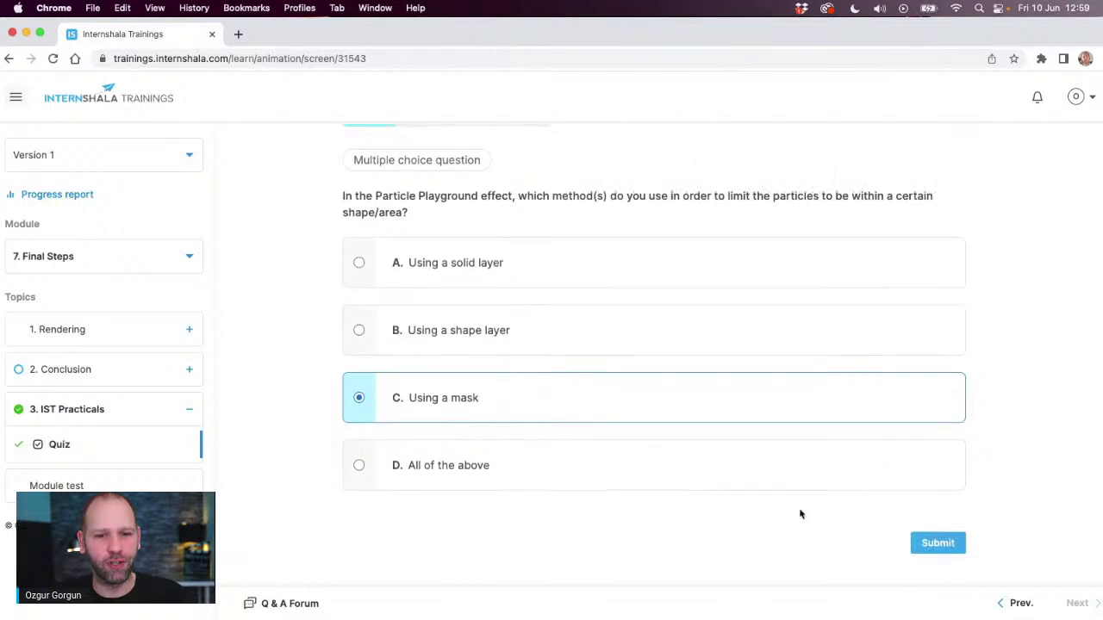
click(947, 546)
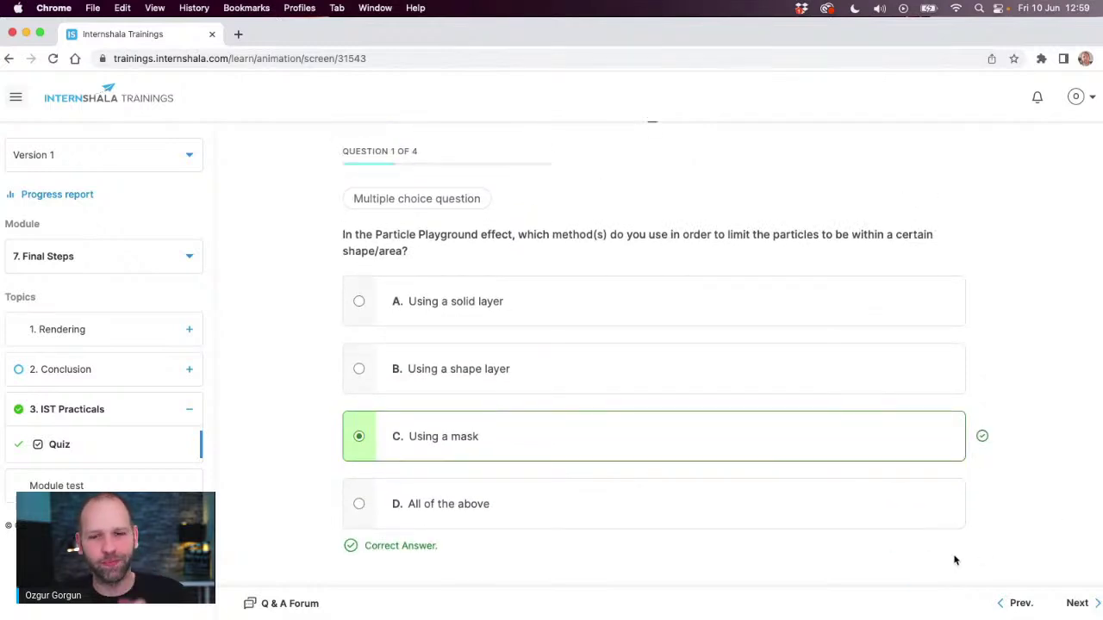
Submit "By using the Layer Exploder option" for quiz question 2, pointing out Layer Exploder in After Effects before submitting in Chrome.
click(1074, 613)
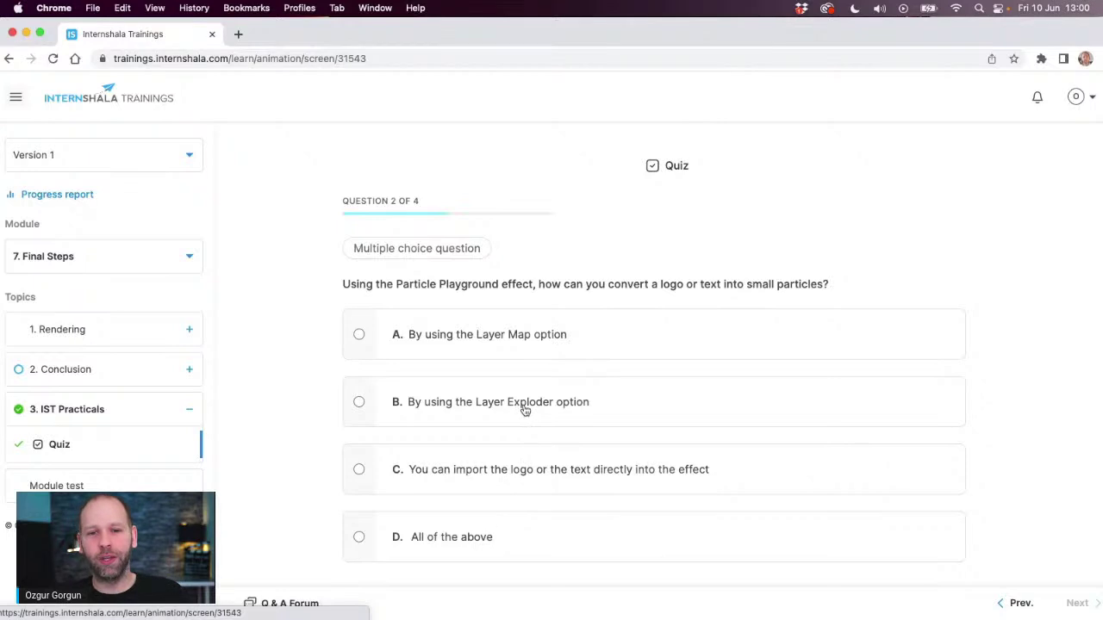
click(577, 403)
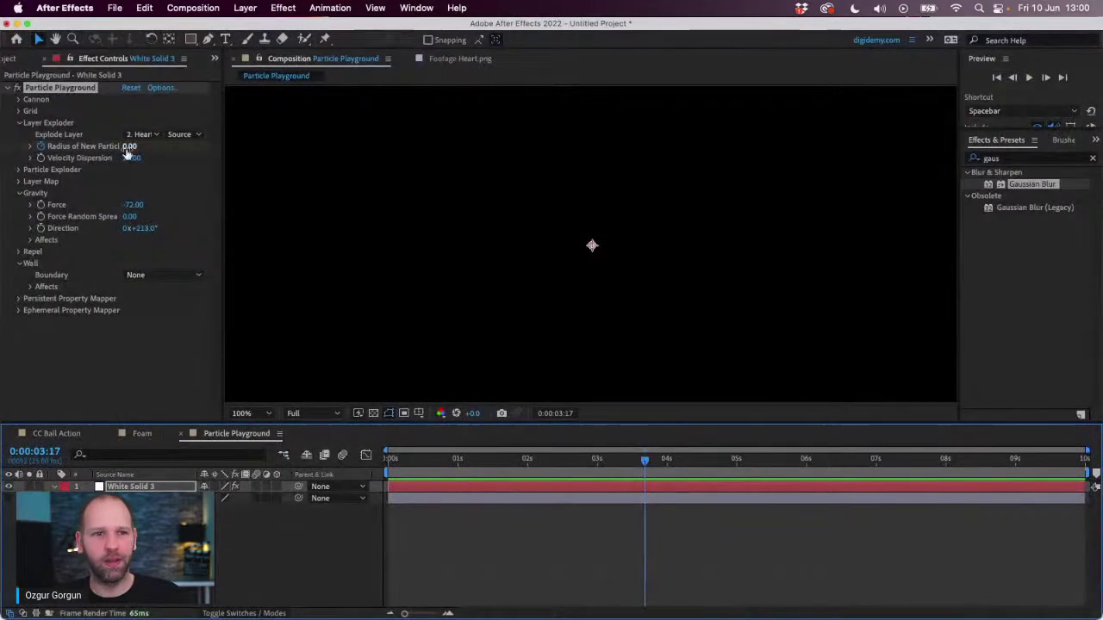
click(70, 125)
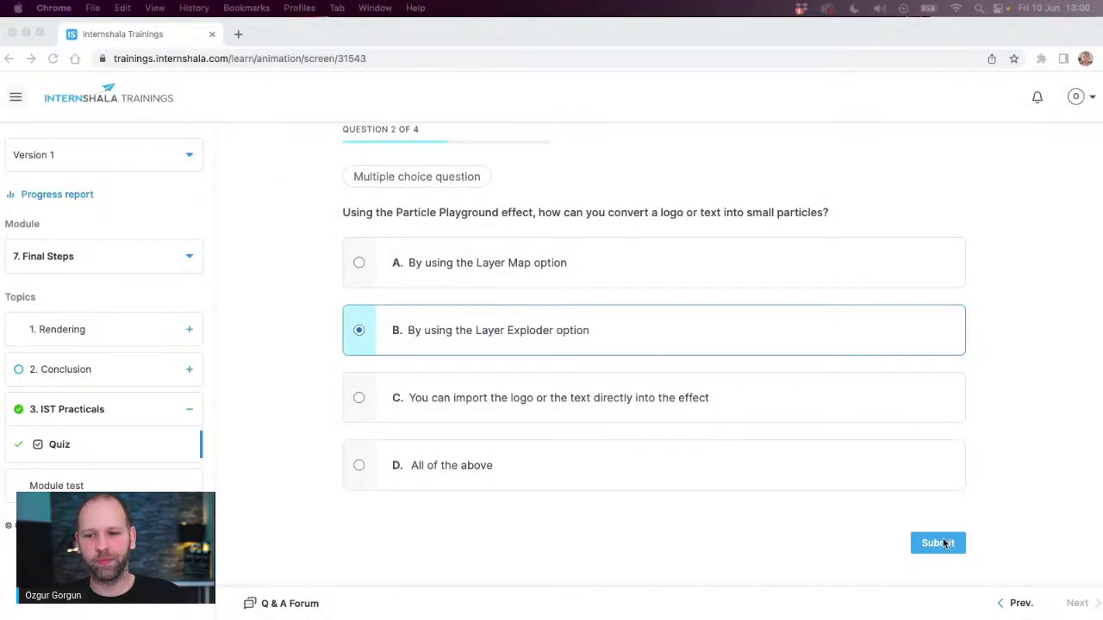
click(944, 543)
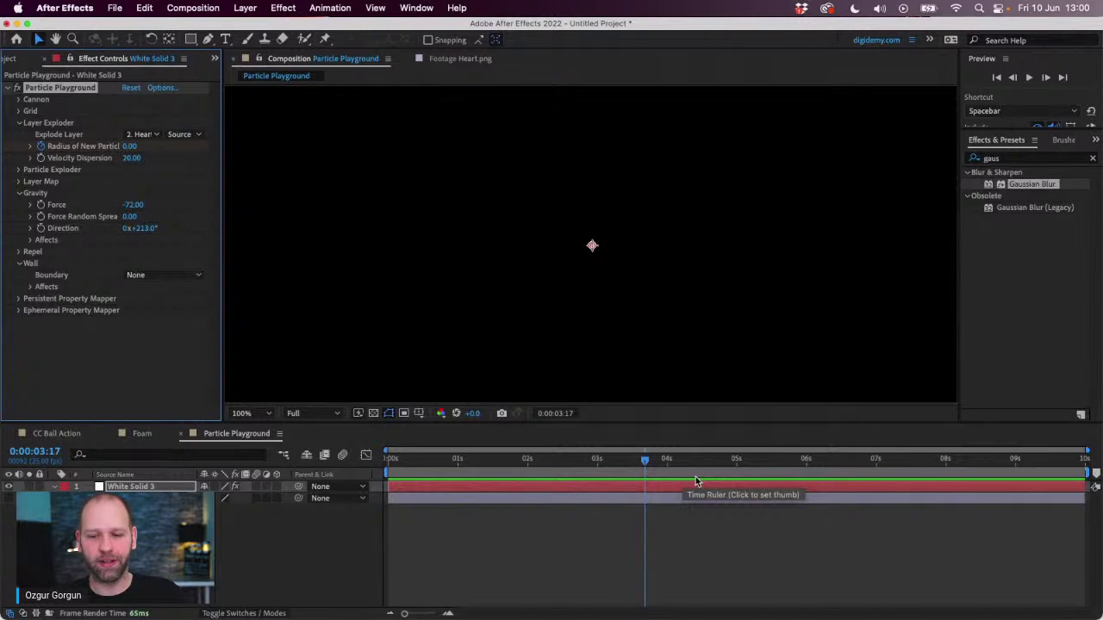
Switch to After Effects and create a composition named Particle Systems II with the existing default settings.
click(79, 325)
key(super+n)
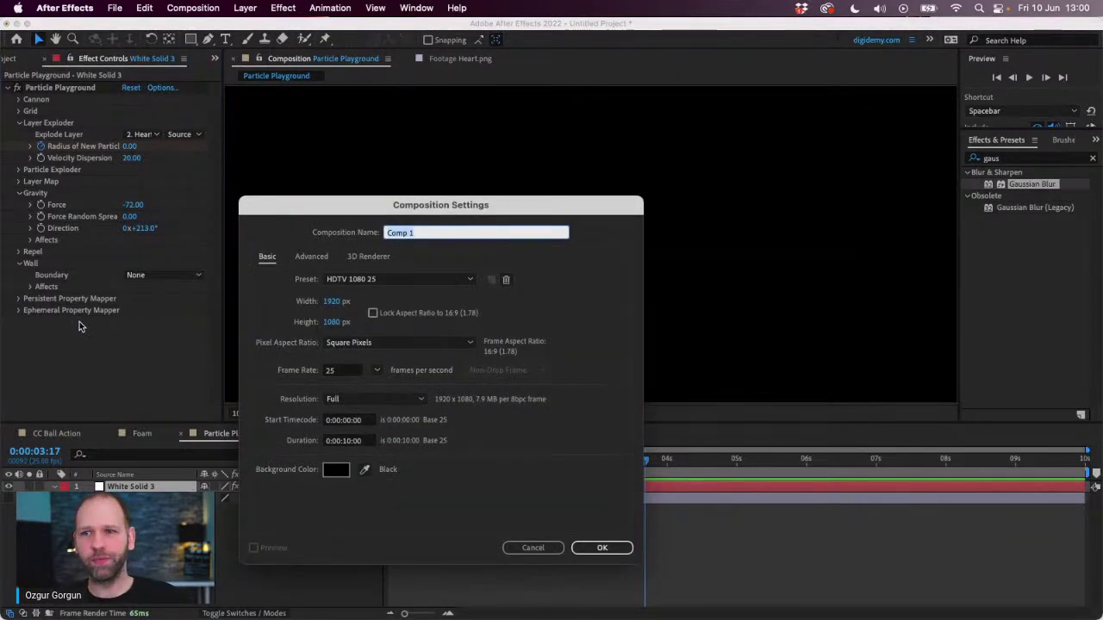
text(Partic)
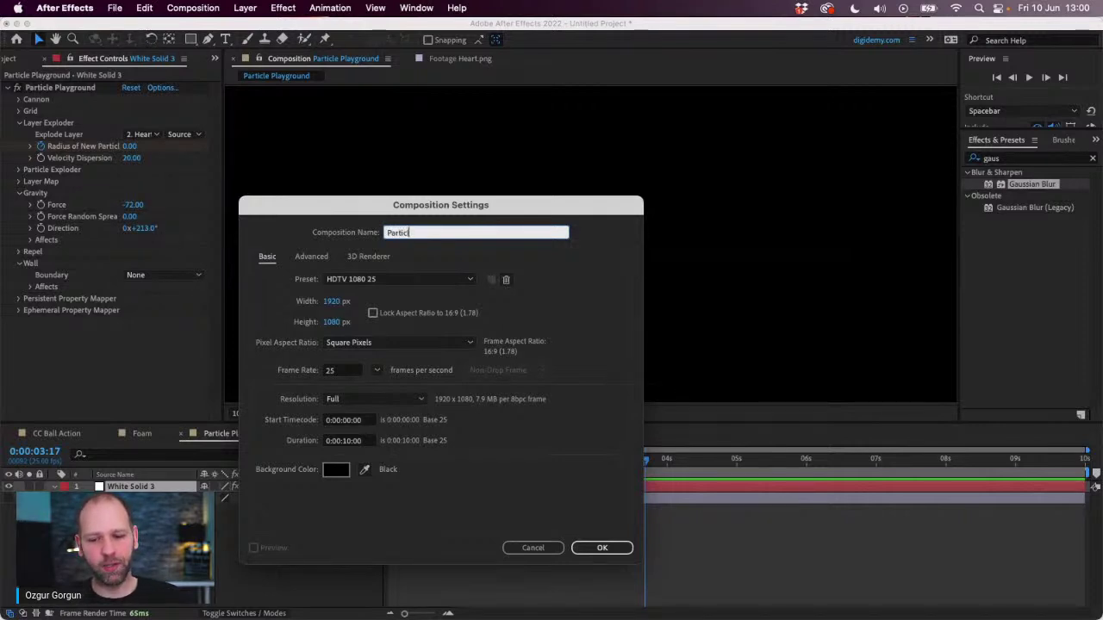
text(le Systems)
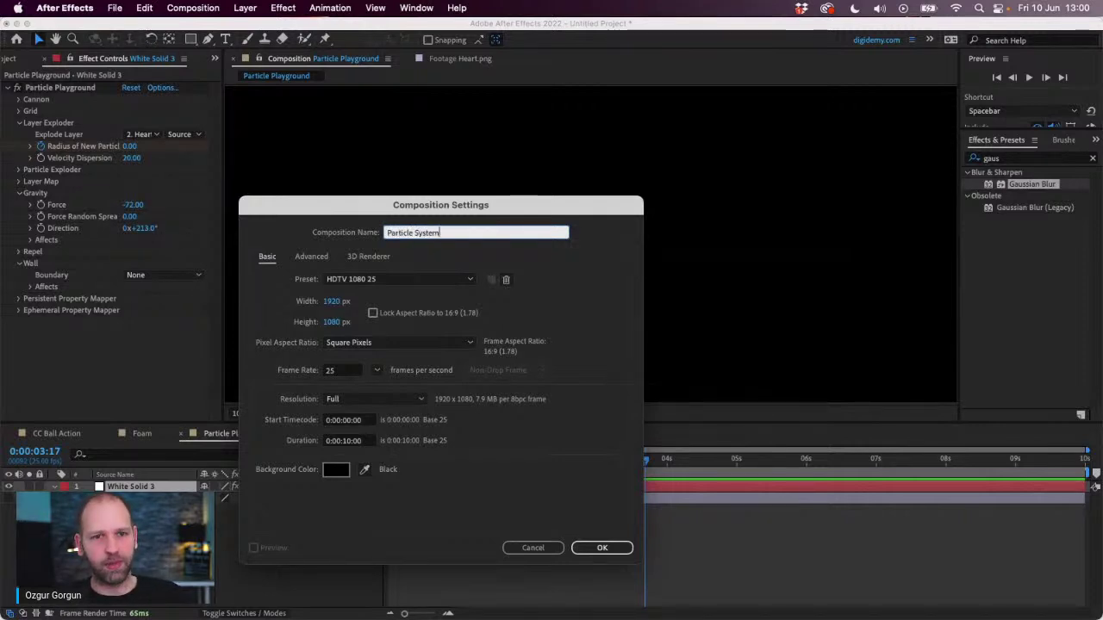
text( I)
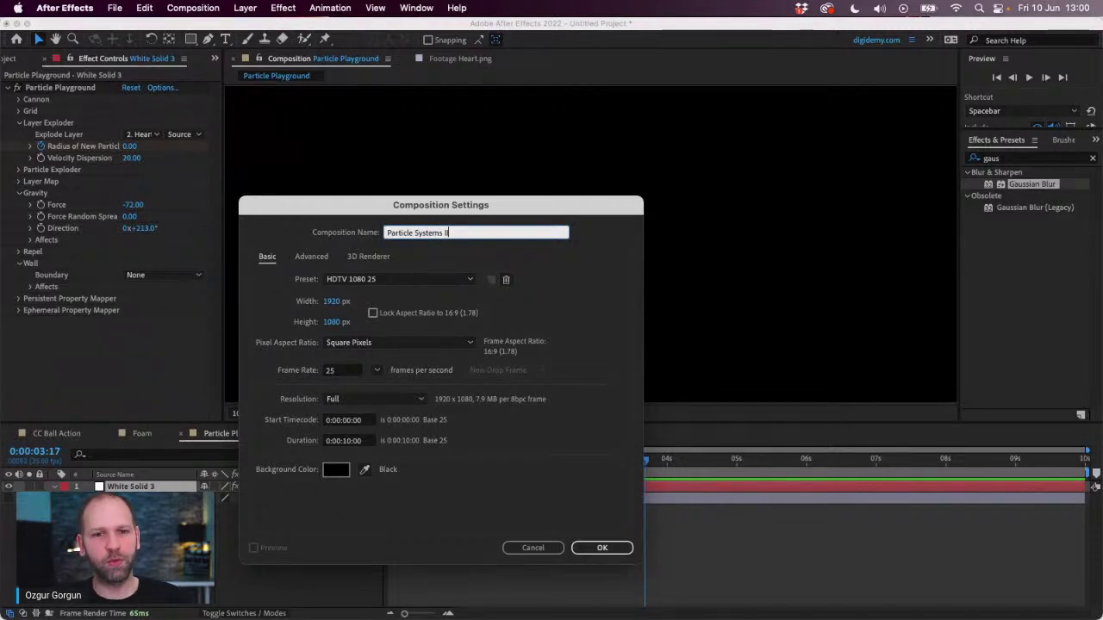
text(I)
key(Return)
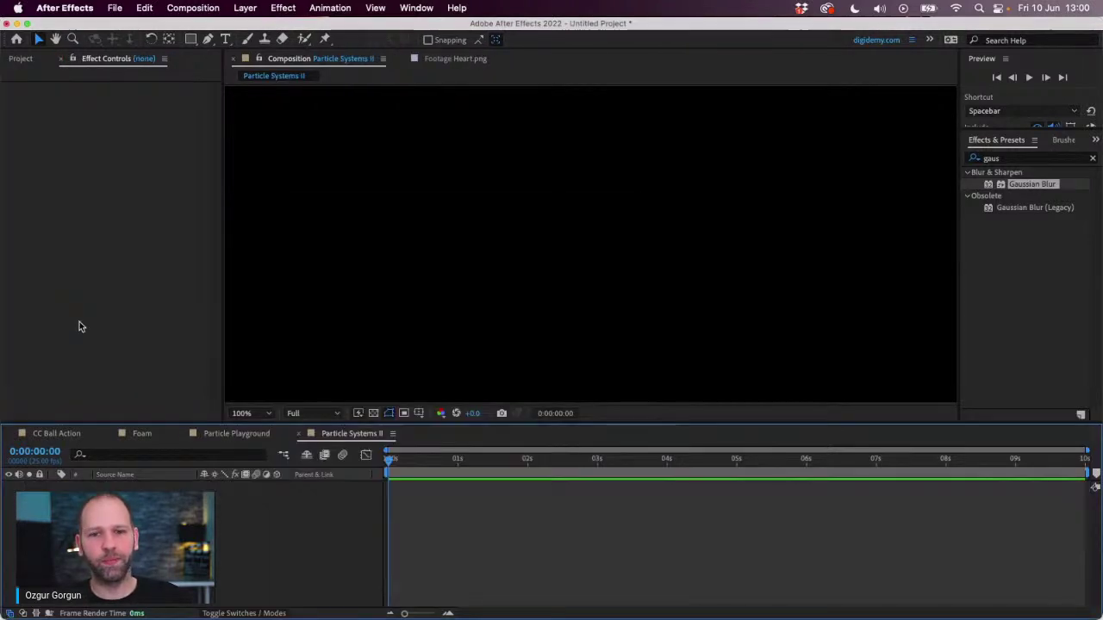
Add a white solid to the composition and apply the CC Particle Systems II effect to it.
click(1015, 160)
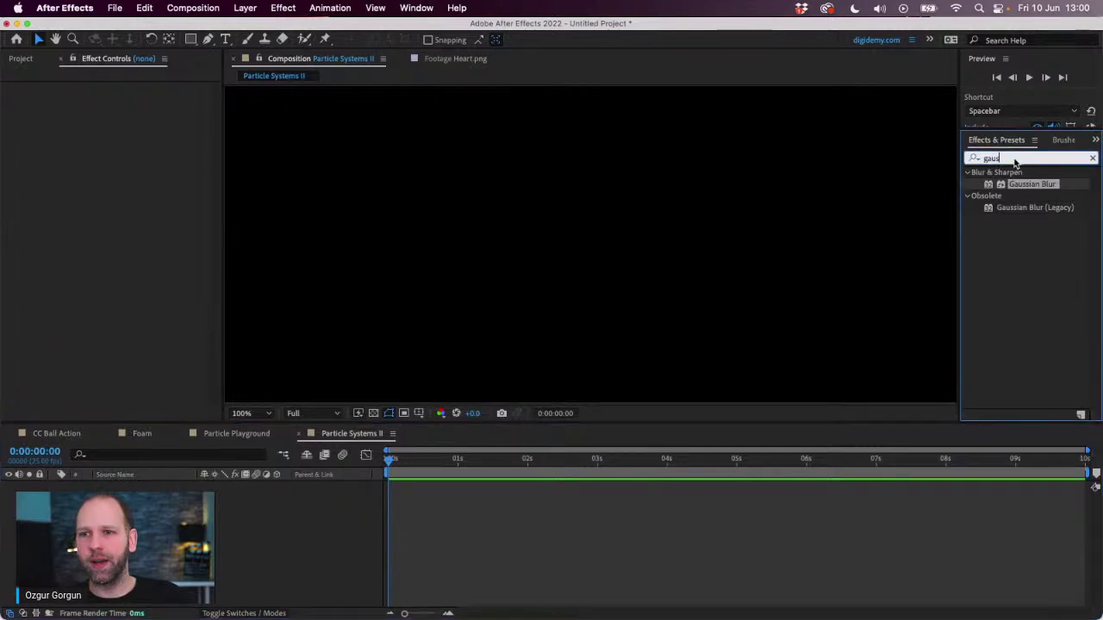
text(partic)
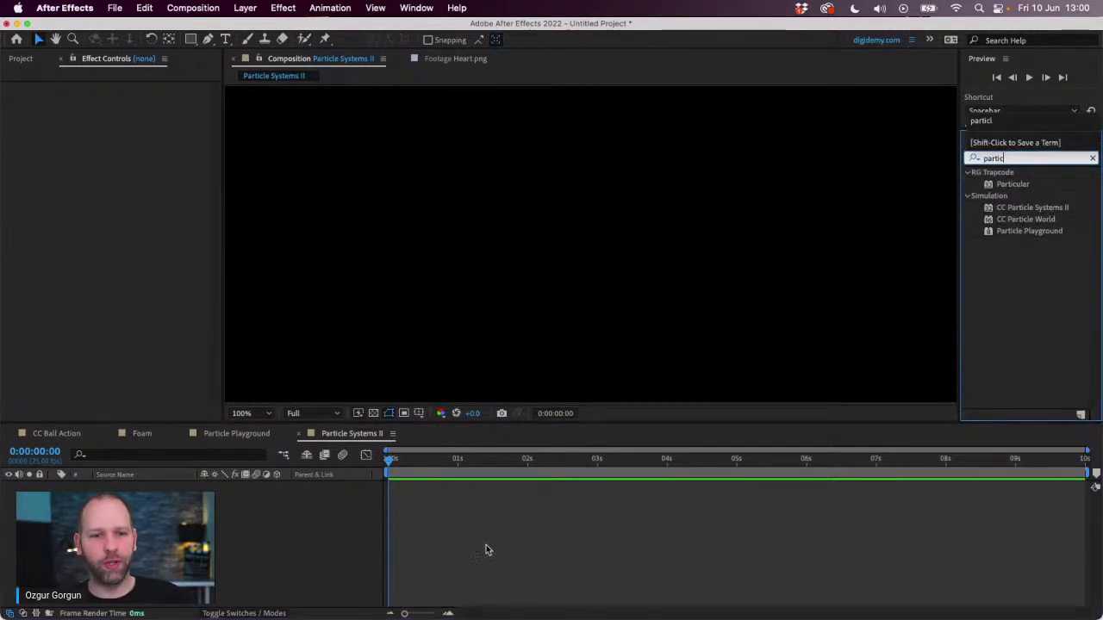
click(535, 493)
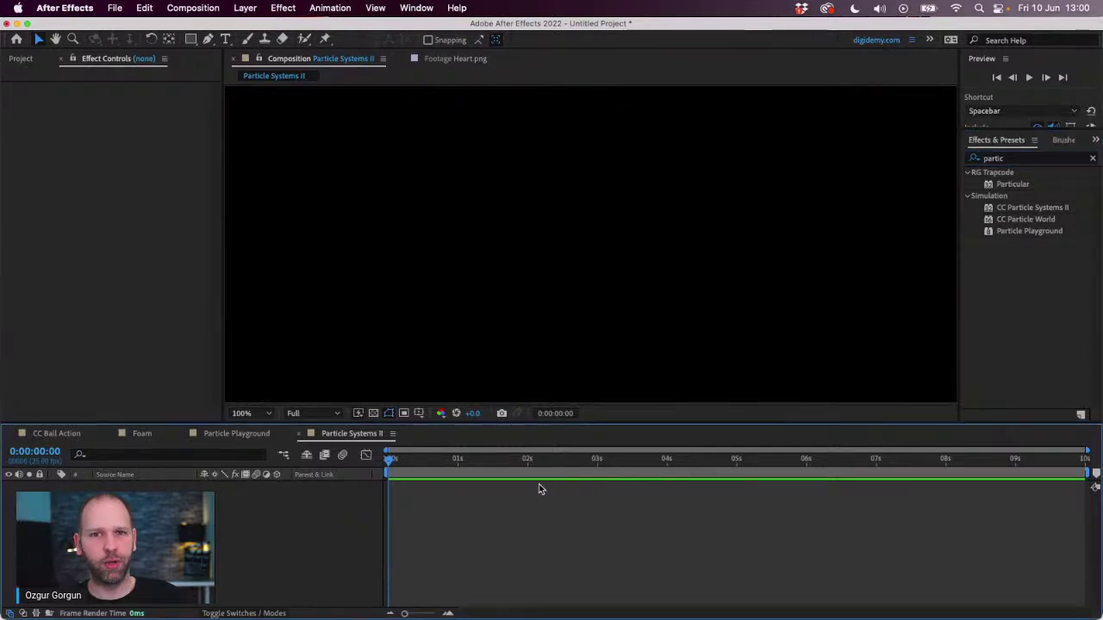
key(super+y)
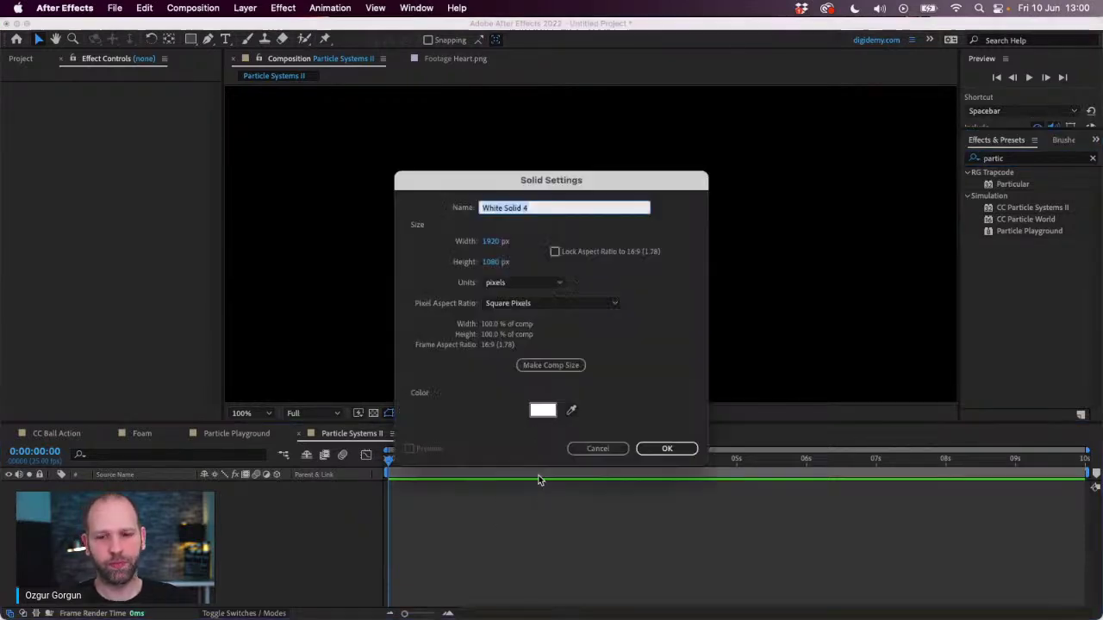
key(Return)
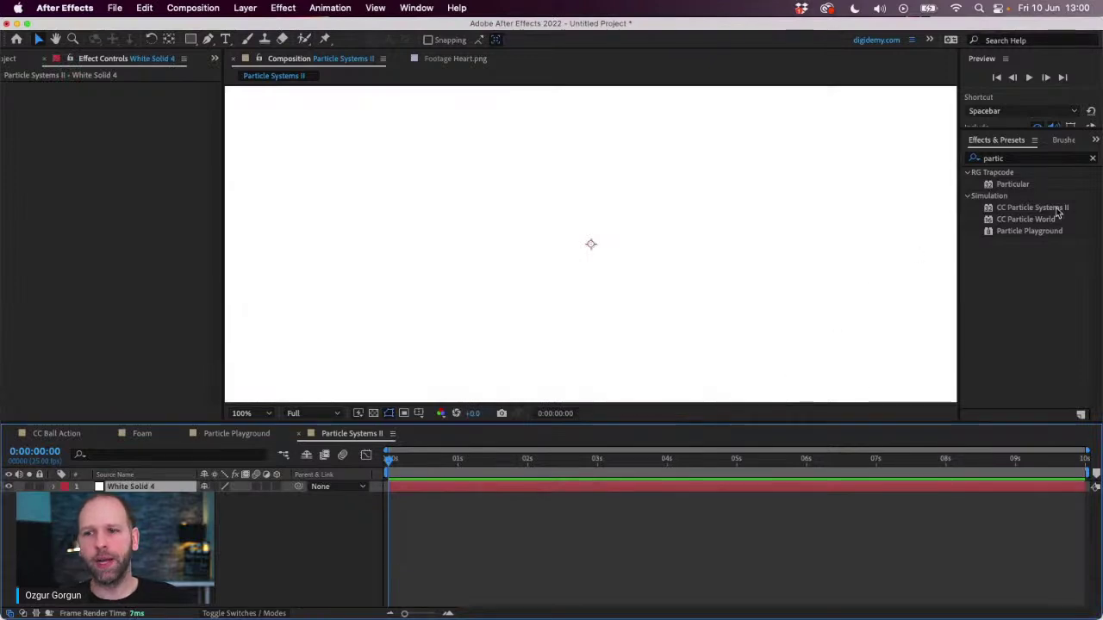
double_click(1056, 208)
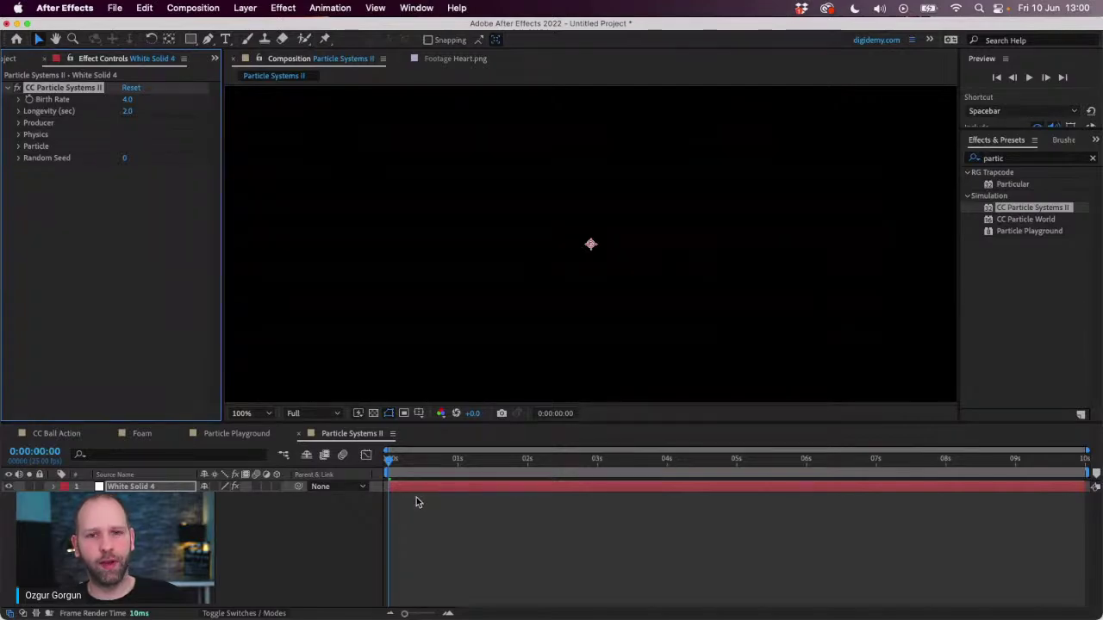
Preview the default particle emission, set the Birth Rate to 0.1 and play it again.
key(space)
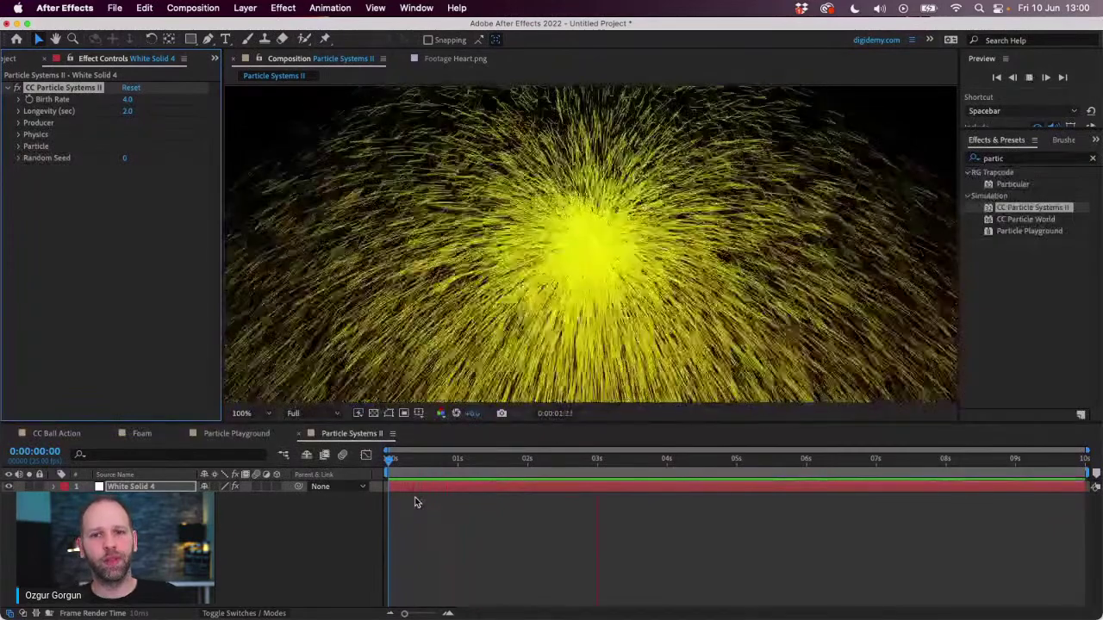
key(space)
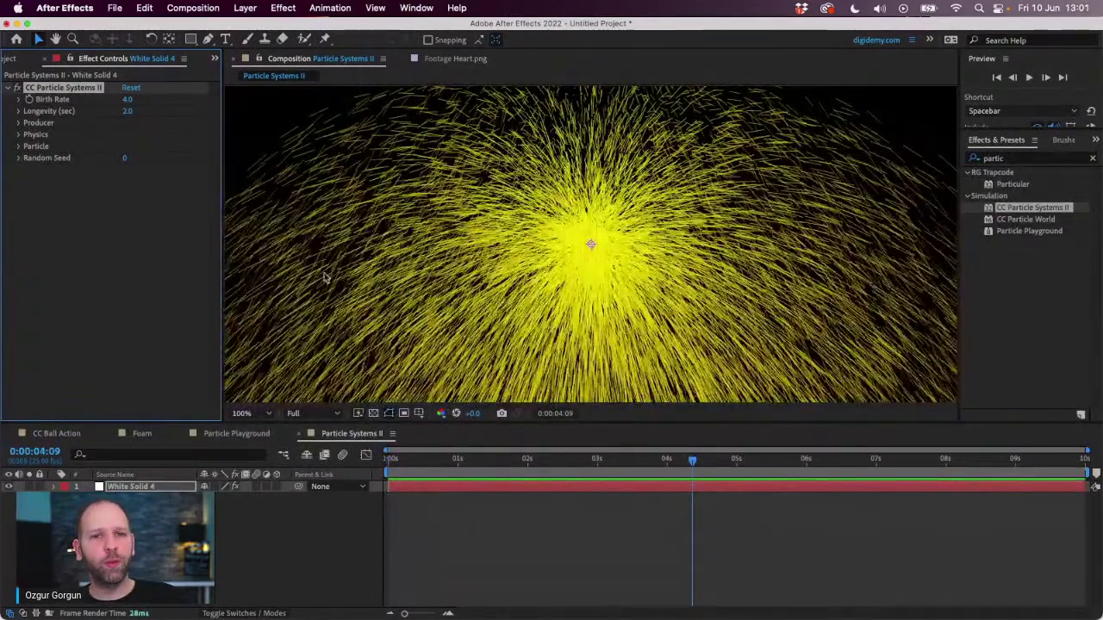
drag(119, 100, 120, 104)
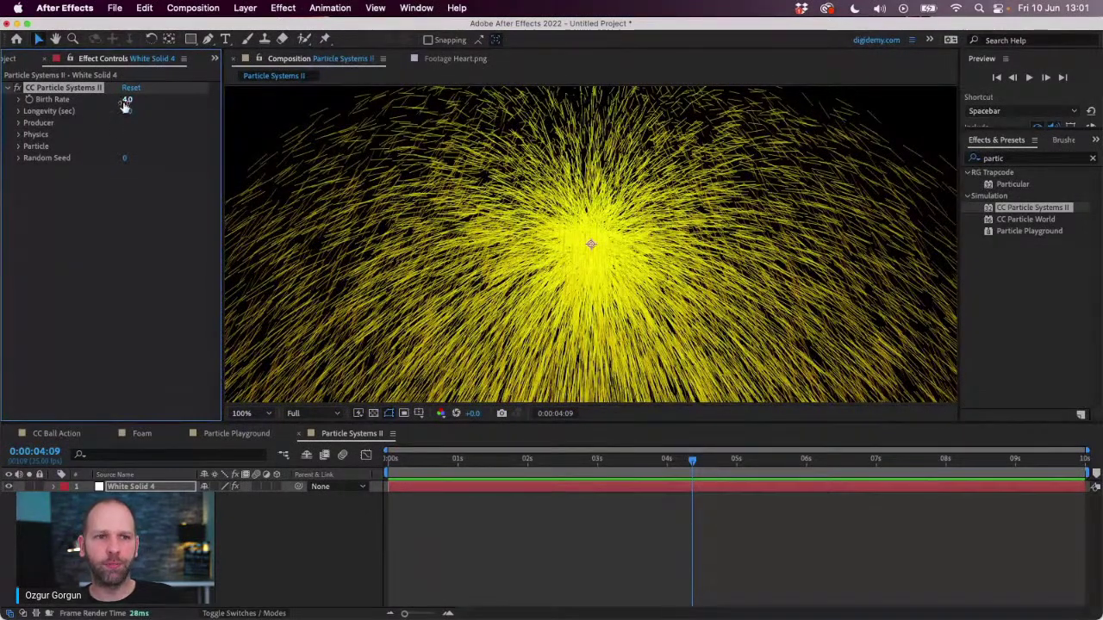
drag(126, 100, 109, 103)
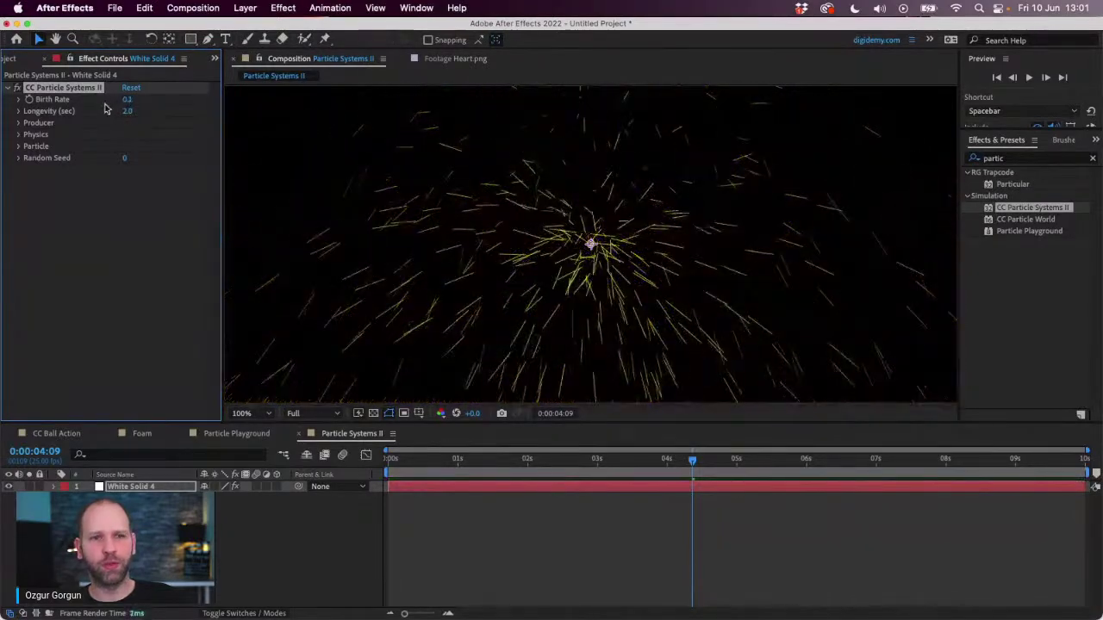
key(space)
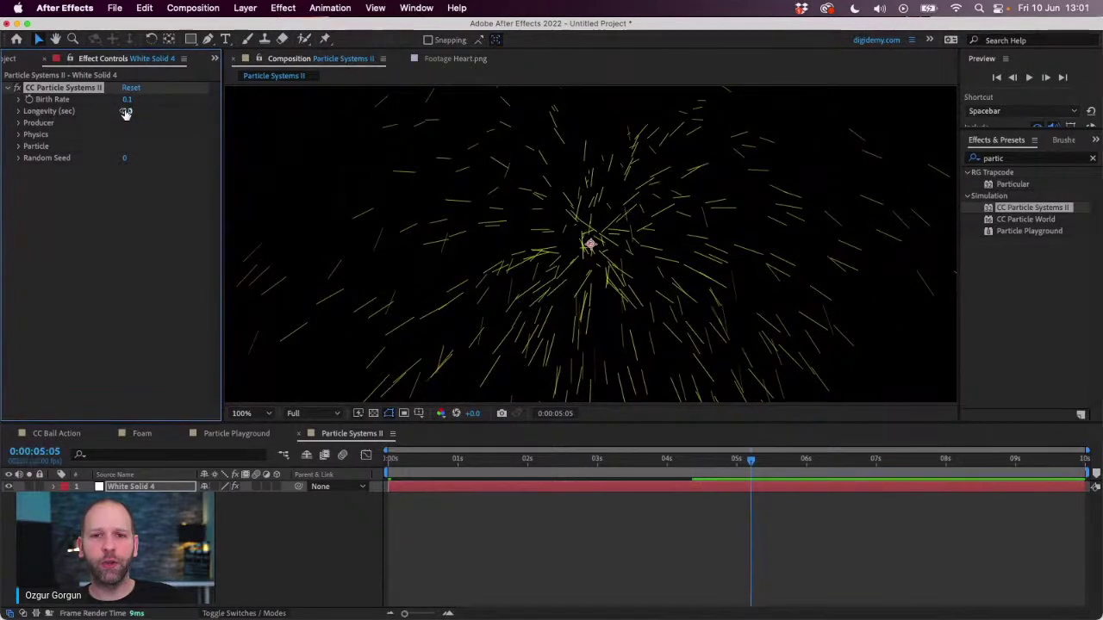
Set the particles' Longevity to 3.3 seconds and preview the result.
drag(128, 111, 169, 101)
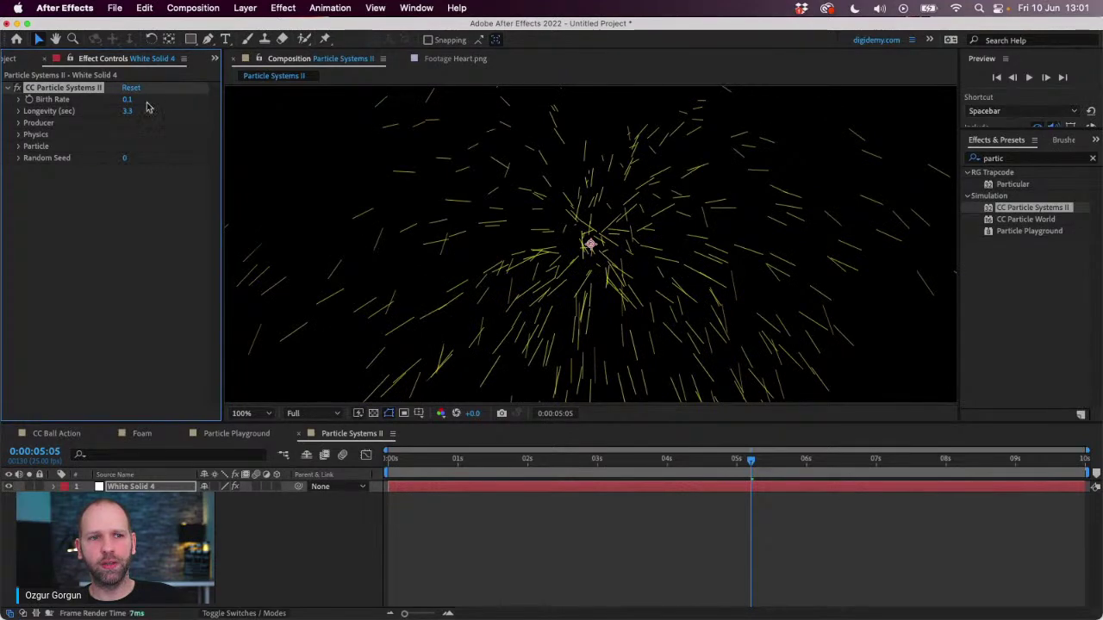
key(space)
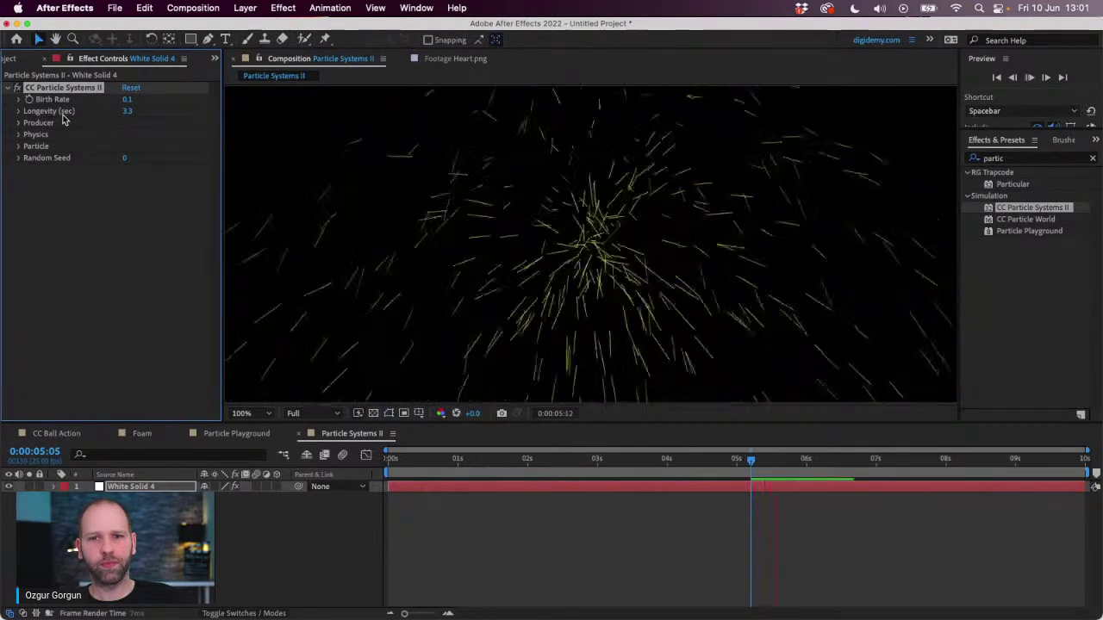
key(space)
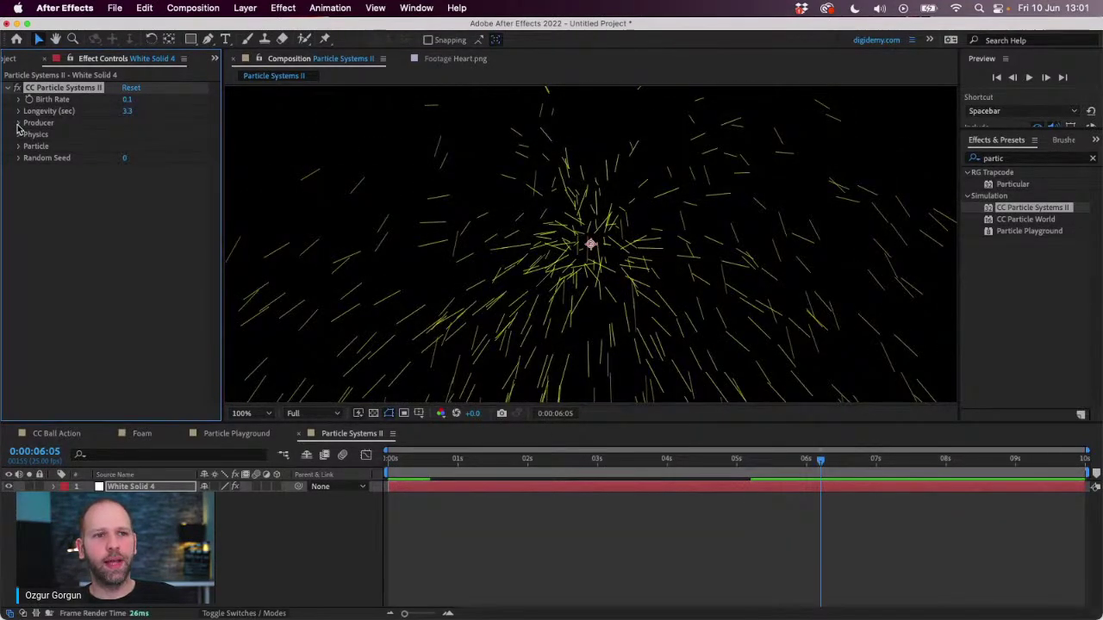
Move the particle producer to about 792, 433 and set its Radius X and Radius Y to 5.
click(19, 124)
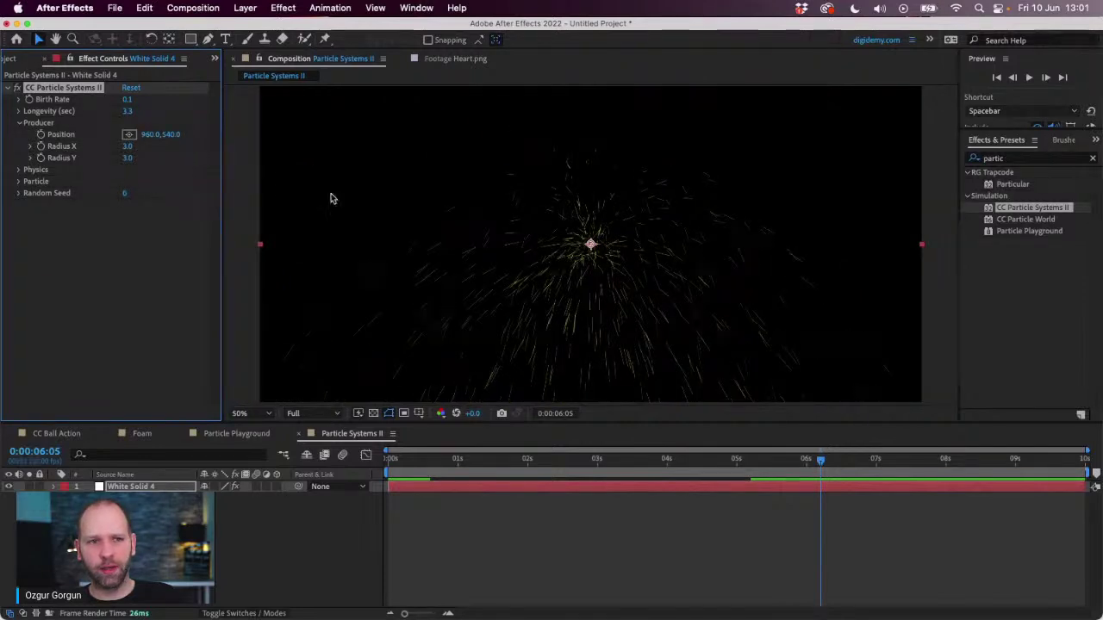
drag(610, 257, 475, 169)
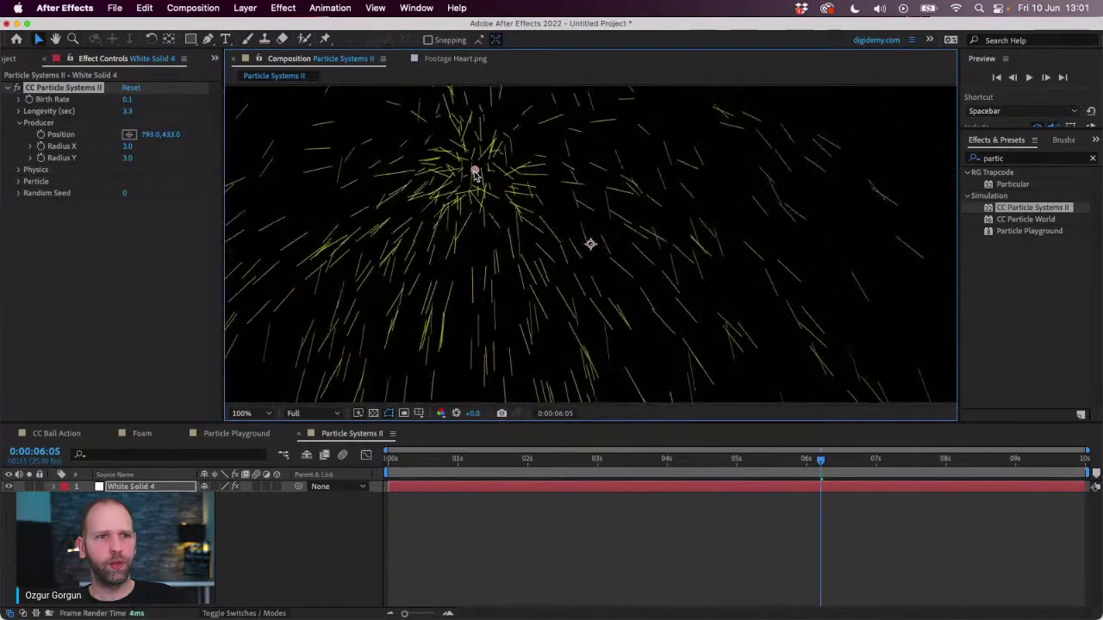
mouse_move(125, 148)
mouse_down()
mouse_move(183, 150)
mouse_move(142, 161)
mouse_up()
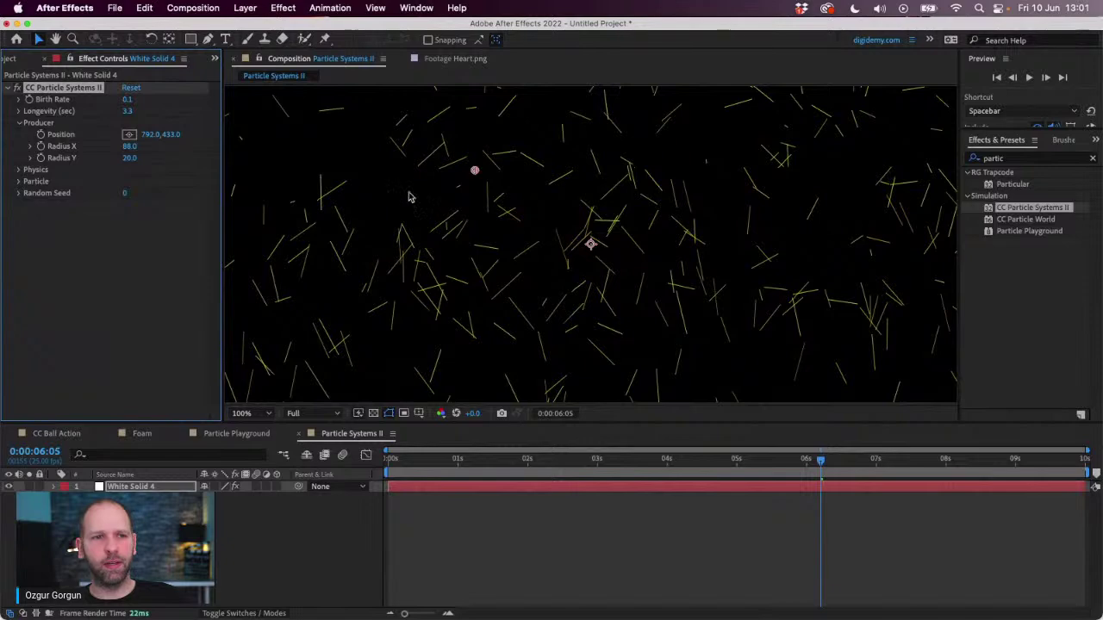
click(134, 147)
text(5)
key(Tab)
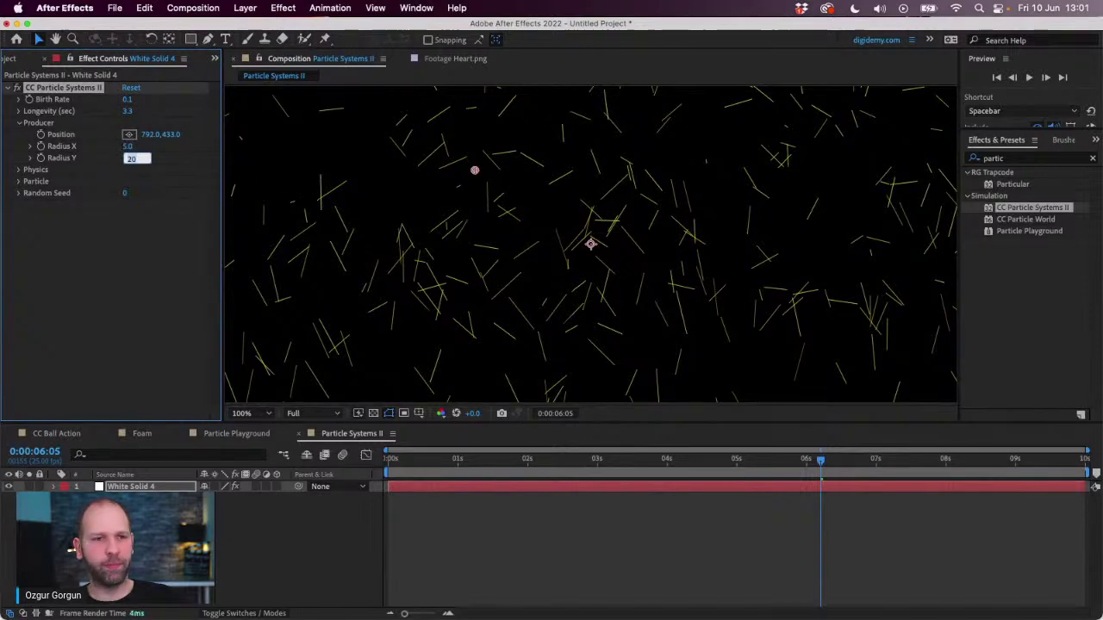
text(5)
key(Return)
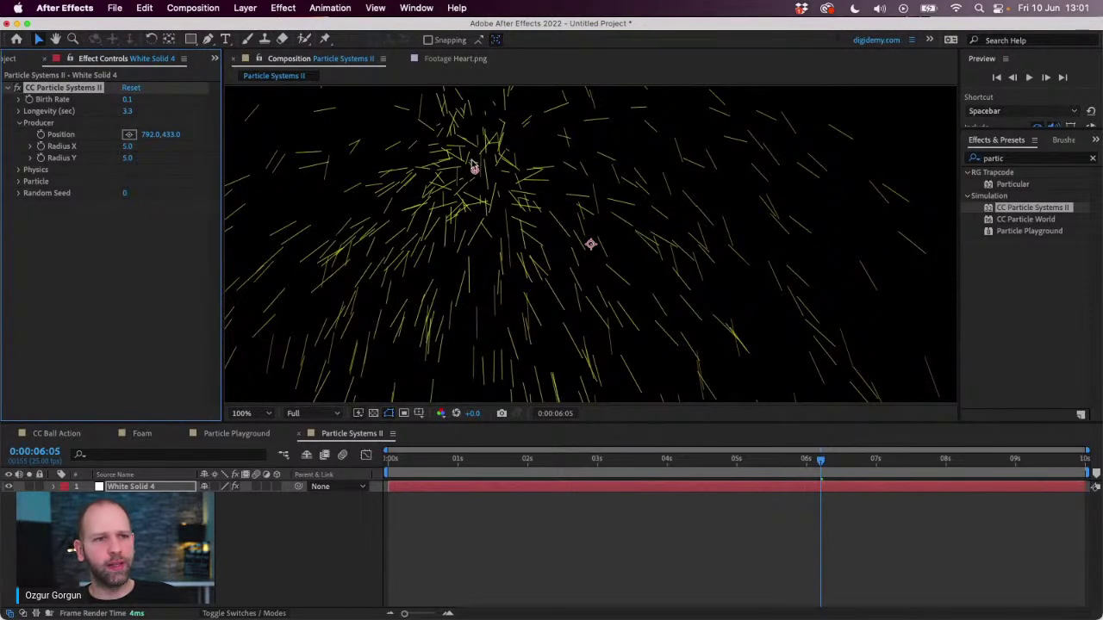
Set the Particle Type of CC Particle Systems II to Faded Sphere and preview the particles.
click(18, 183)
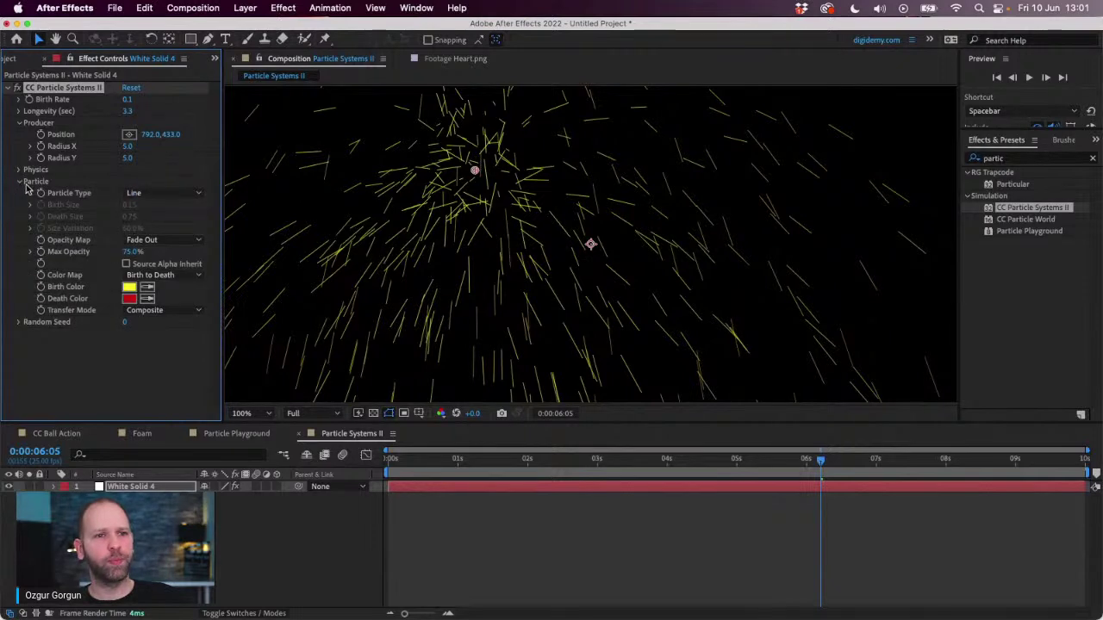
click(159, 194)
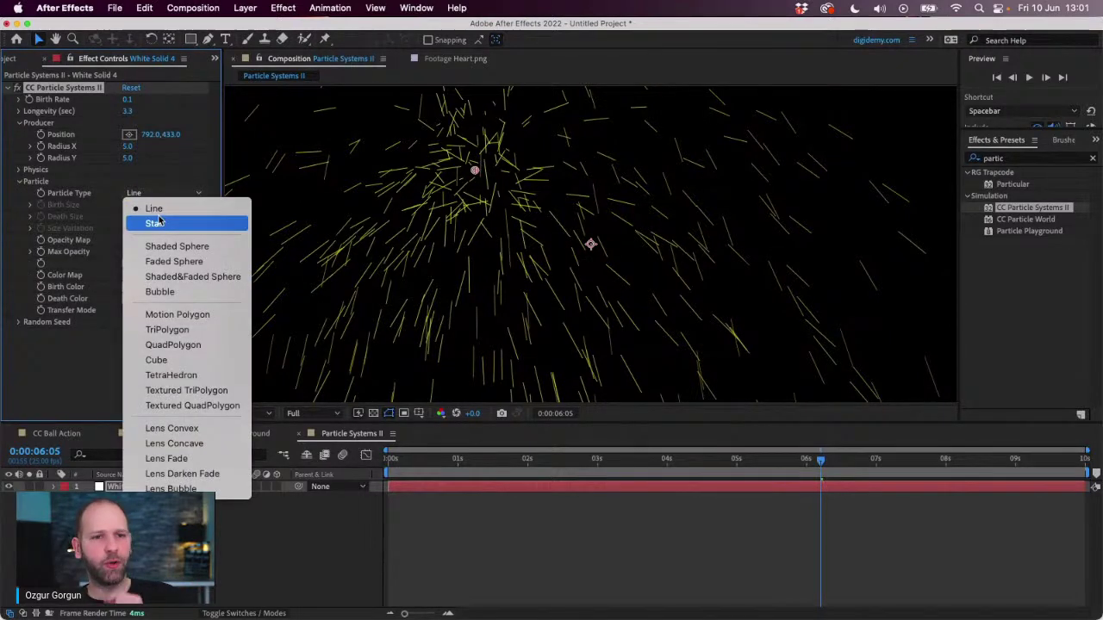
click(174, 263)
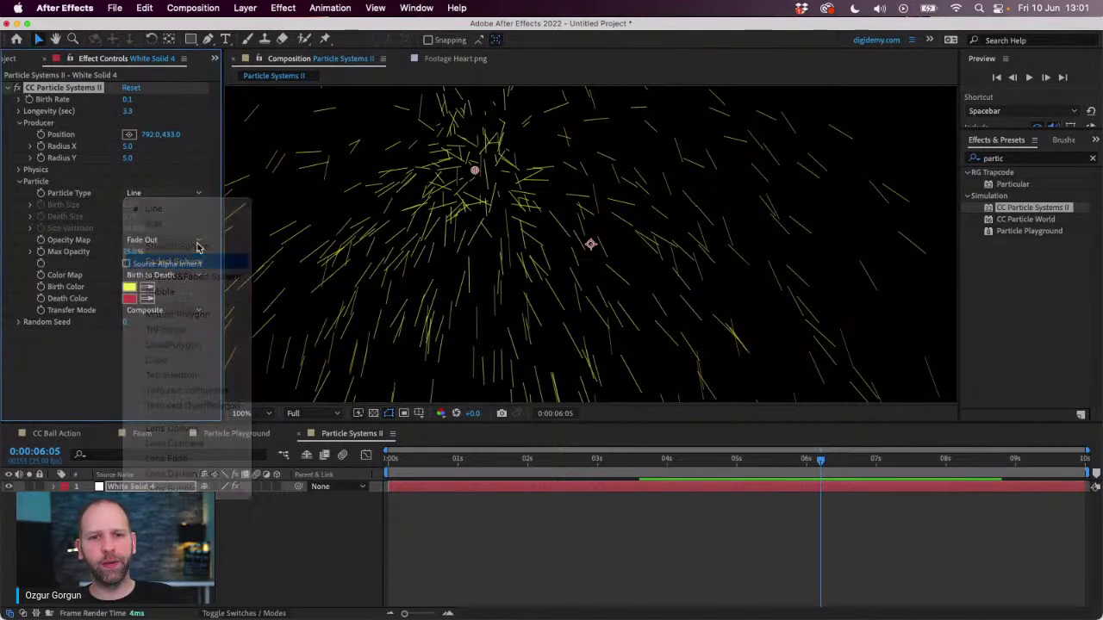
key(space)
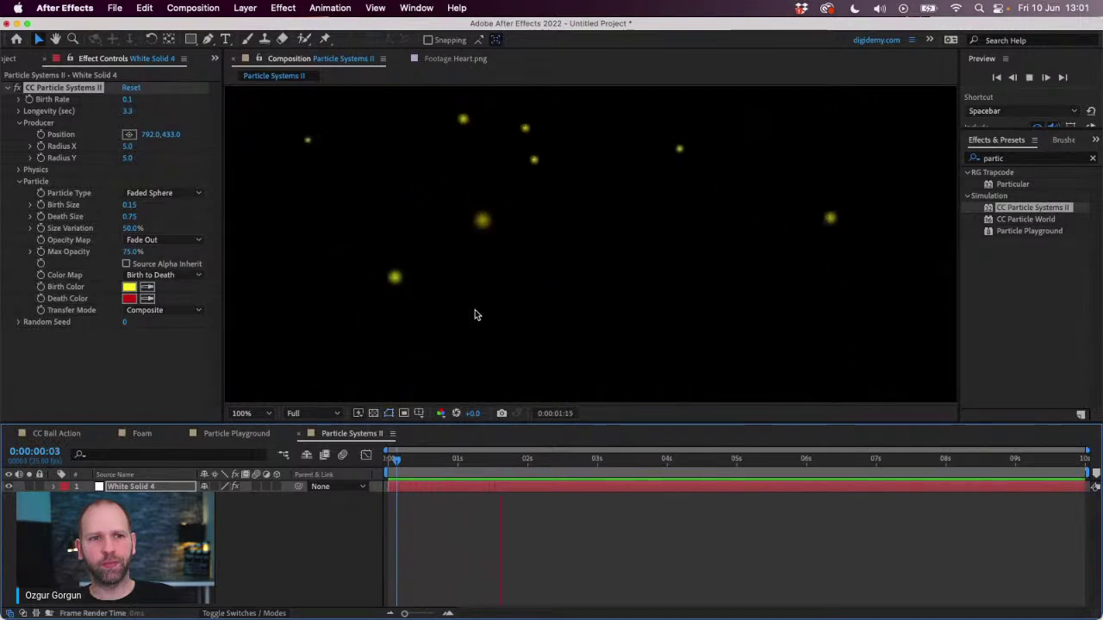
click(110, 91)
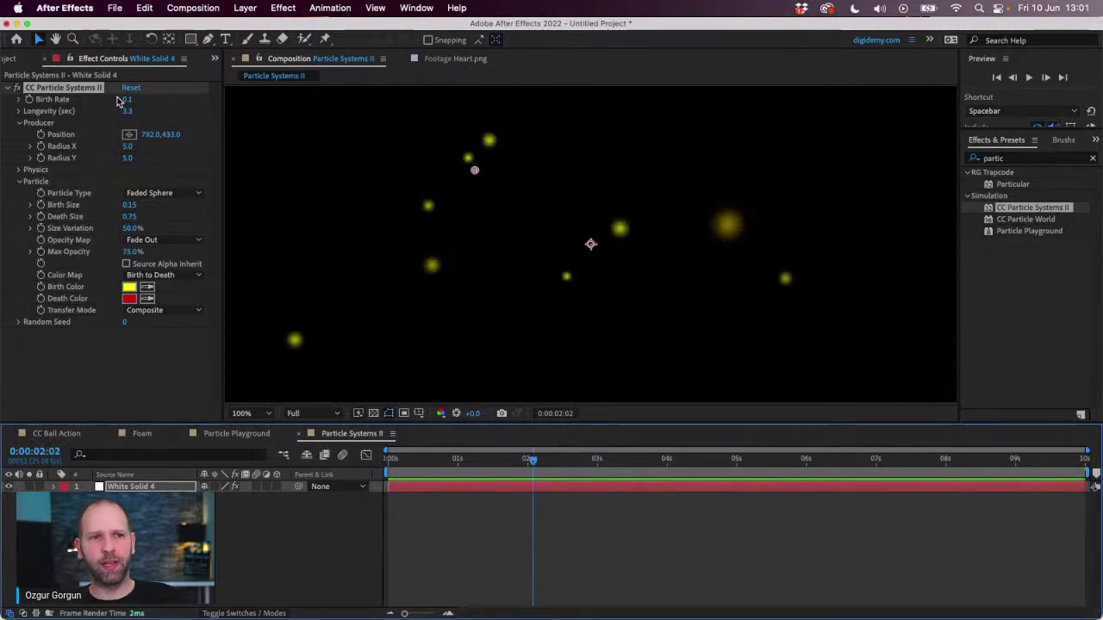
Raise the Birth Rate to 4.5 and play the emission from the start of the composition.
drag(126, 100, 162, 101)
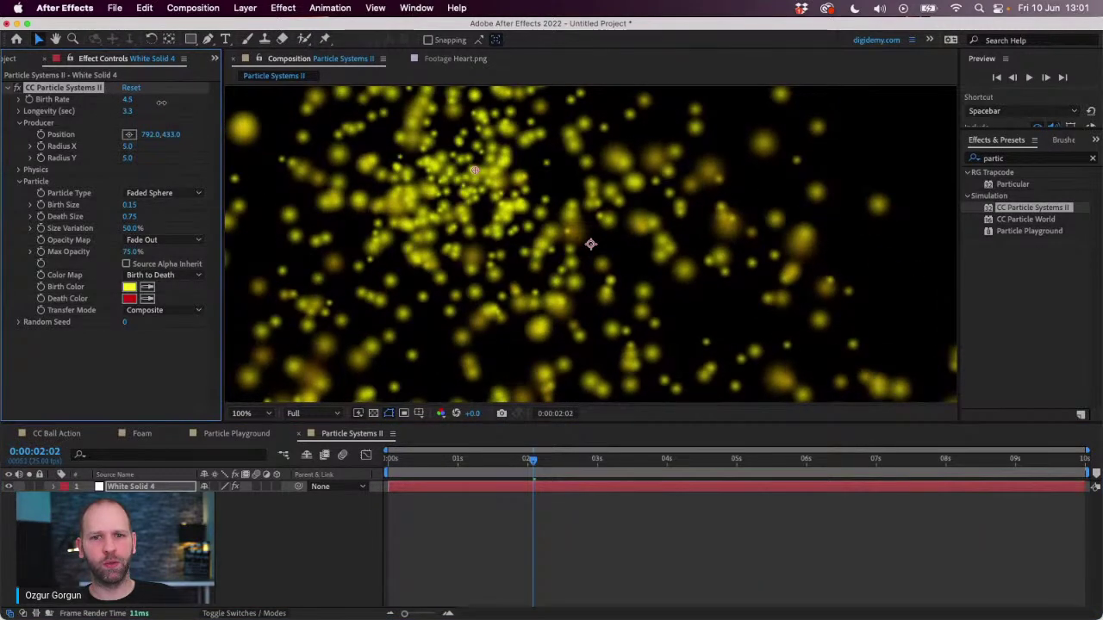
drag(500, 461, 412, 465)
key(space)
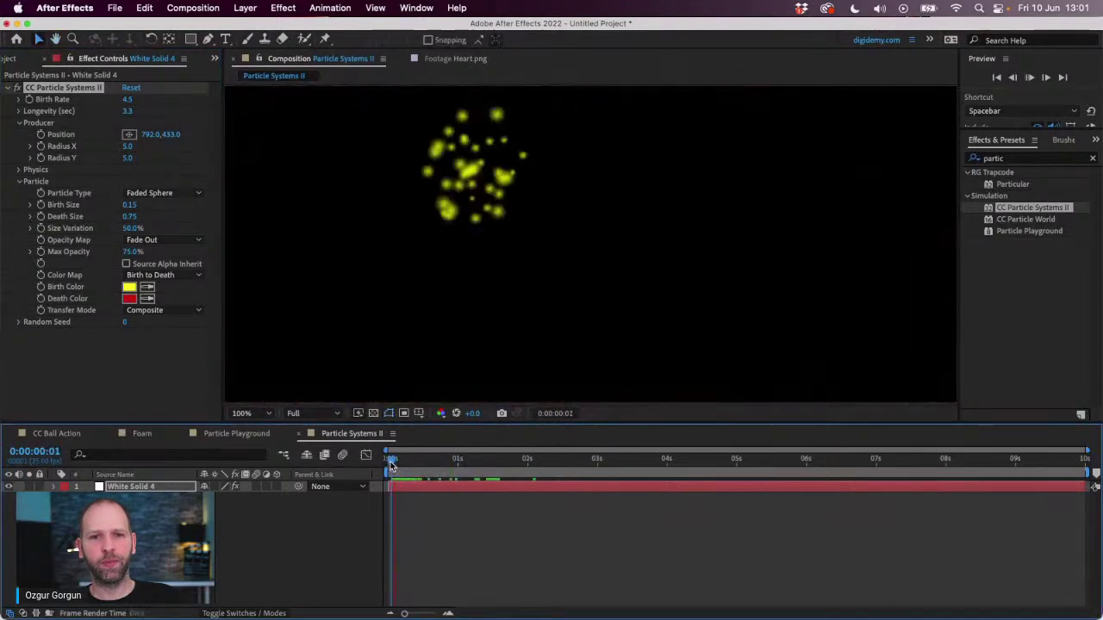
scroll(444, 295, down, 2)
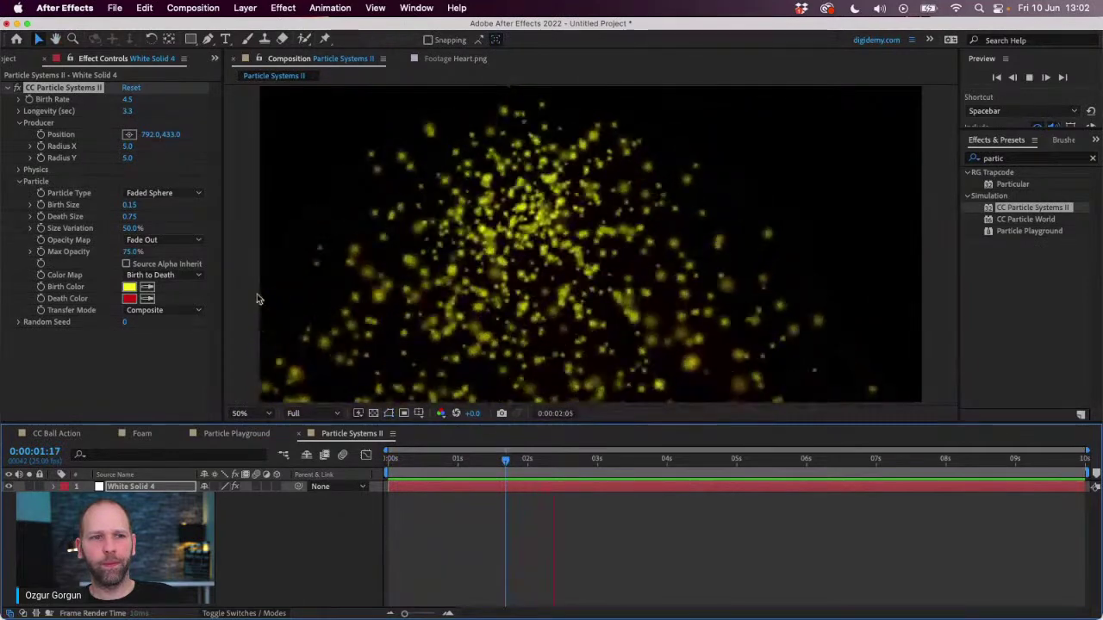
Try the Cube particle type and preview the emission.
click(173, 193)
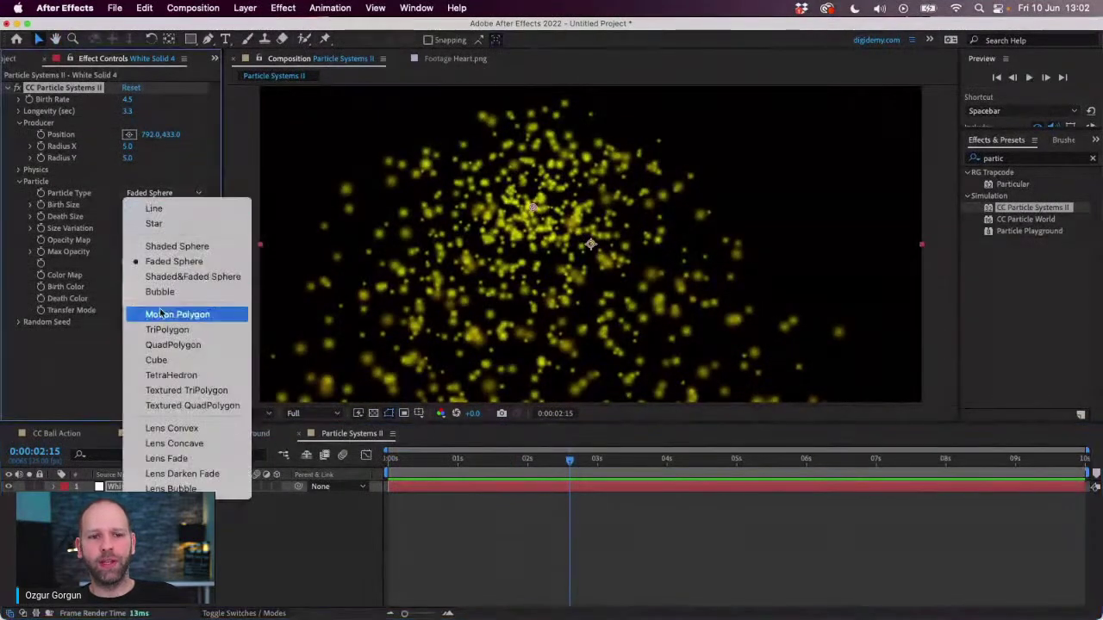
click(176, 361)
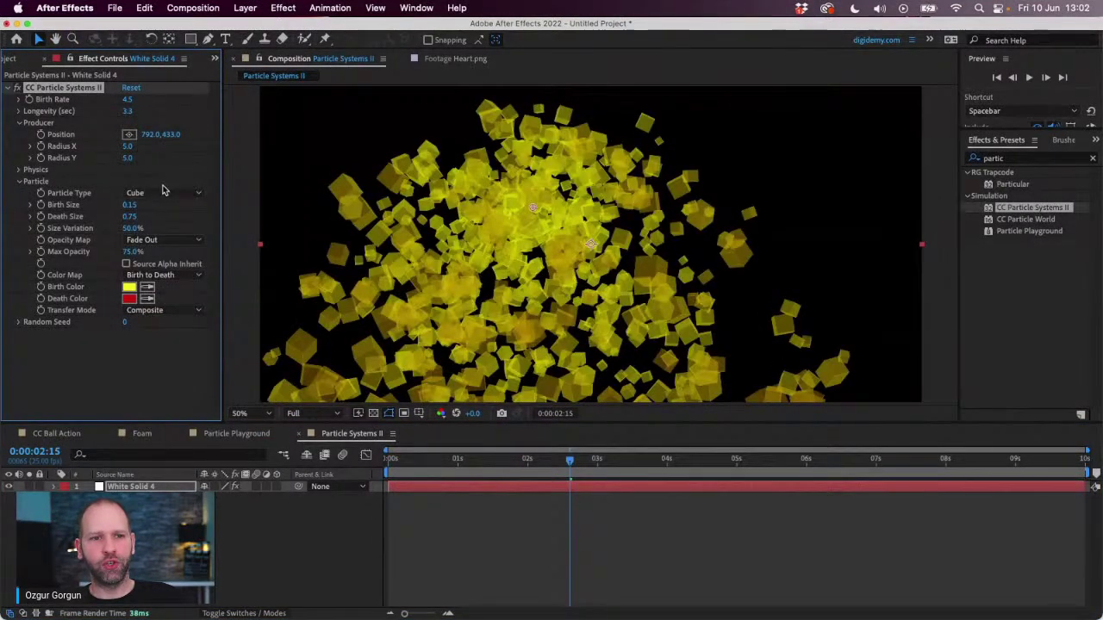
key(space)
click(414, 450)
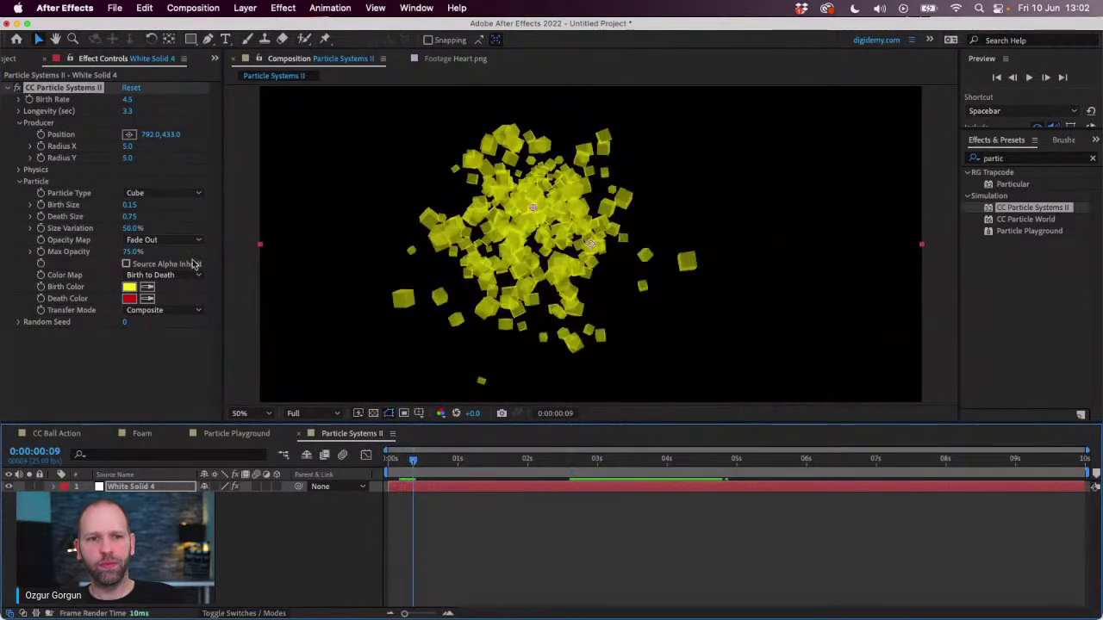
Try the TriPolygon, Bubble and Star particle types, checking the look in the composition.
click(155, 195)
click(167, 329)
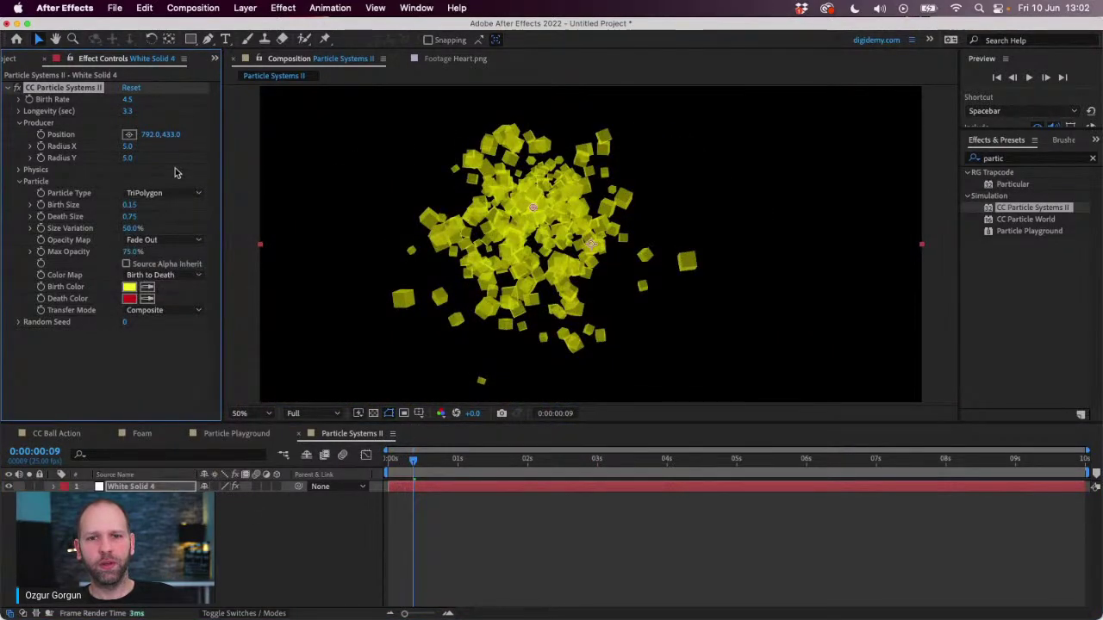
click(181, 194)
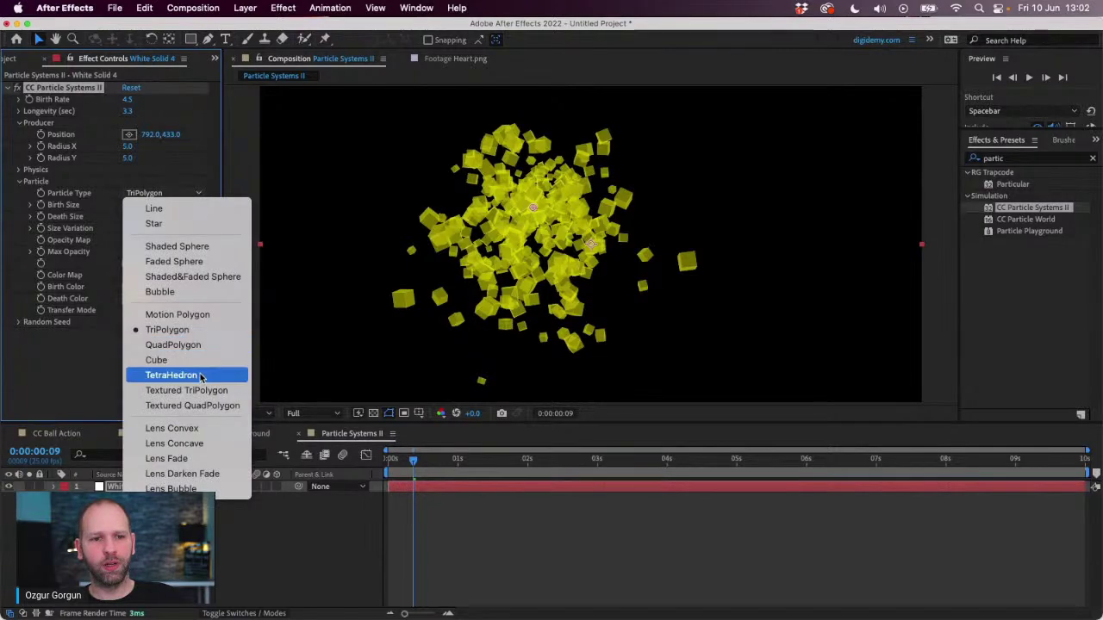
click(207, 293)
click(454, 465)
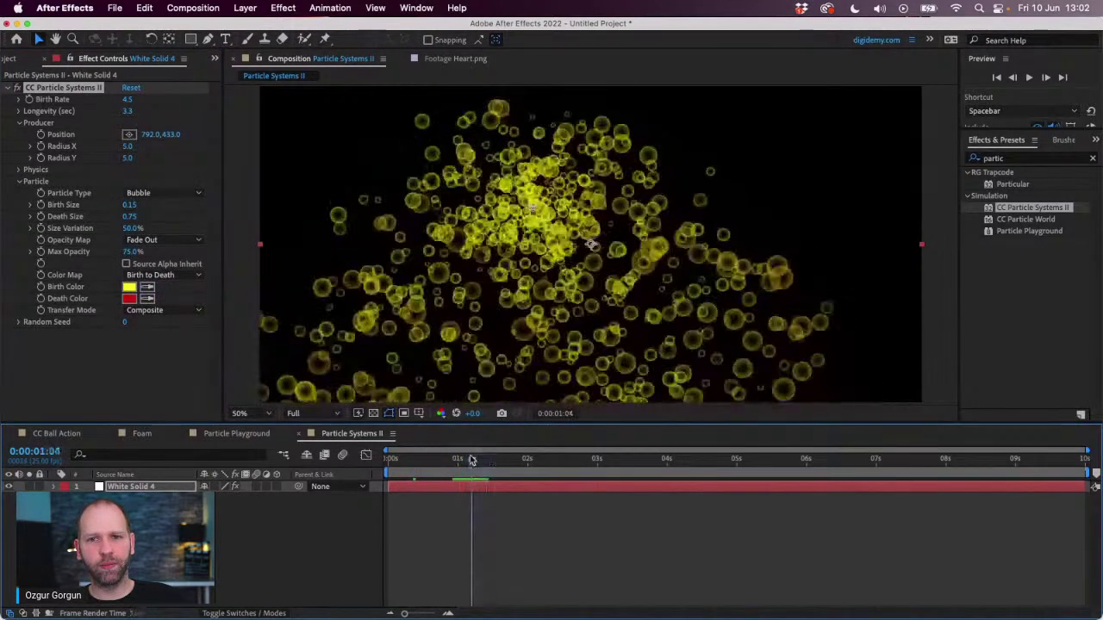
click(168, 193)
click(166, 226)
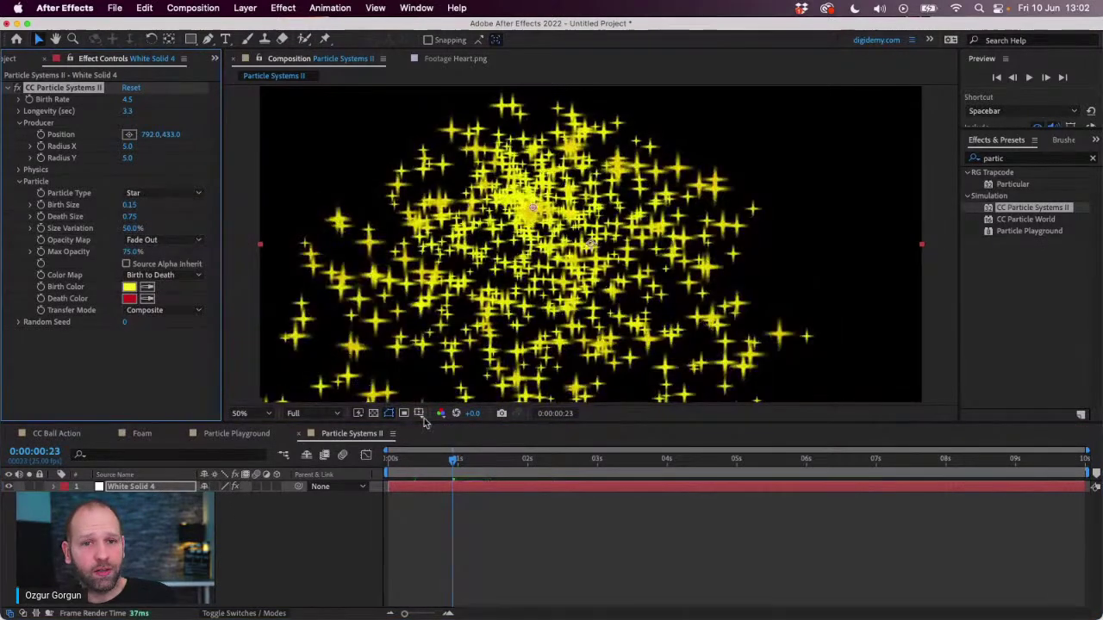
Switch the Particle Type back to Faded Sphere and play the emission from the start, inspecting it up close.
click(168, 193)
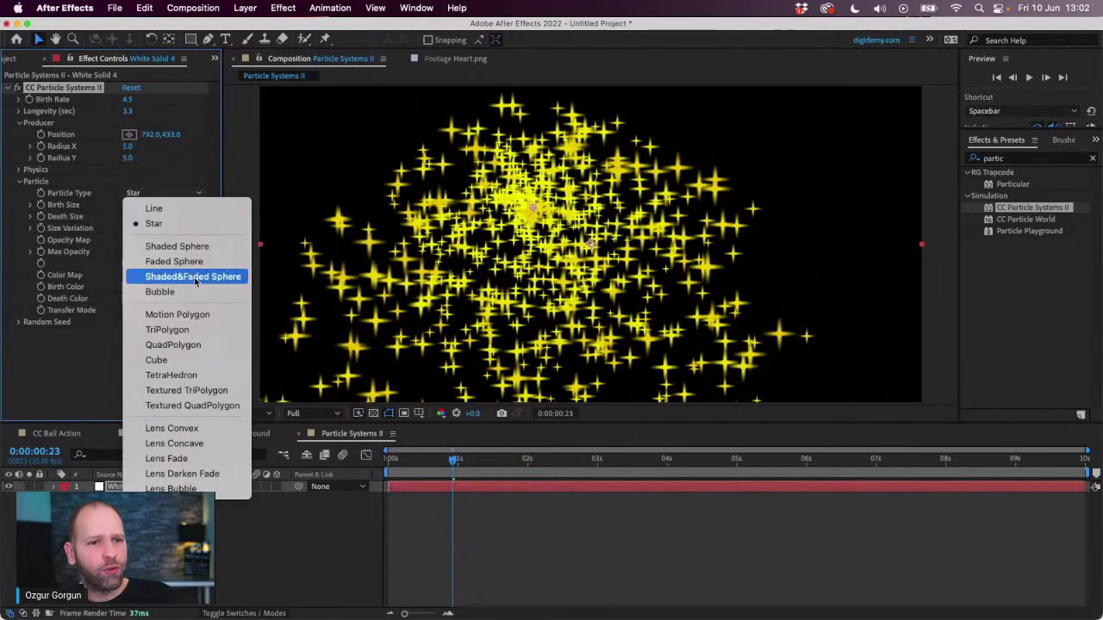
click(172, 258)
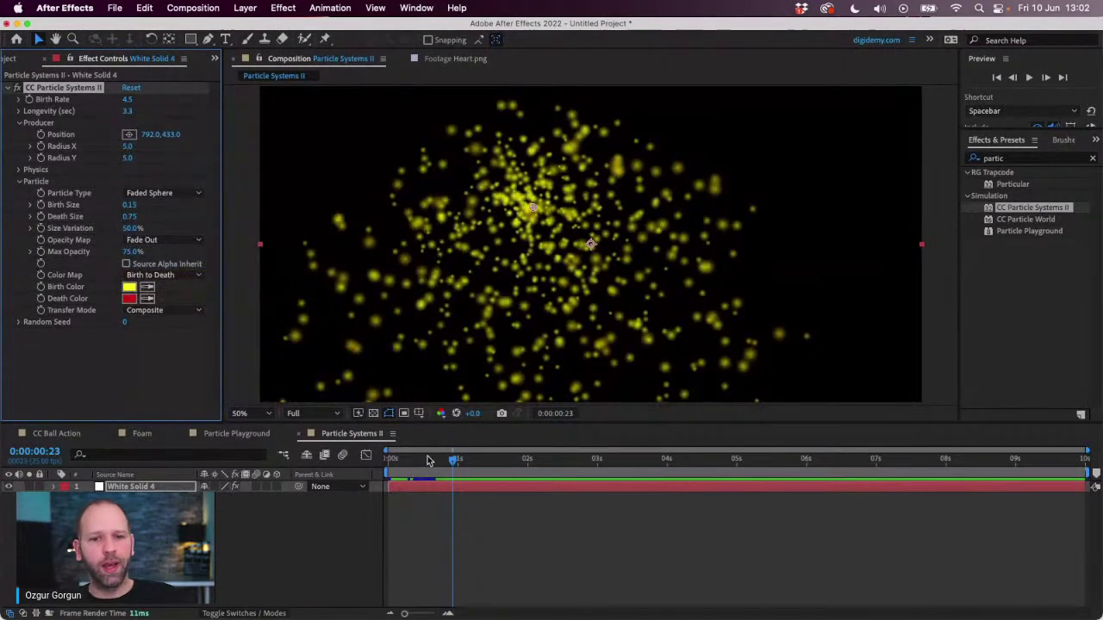
drag(423, 458, 390, 458)
key(space)
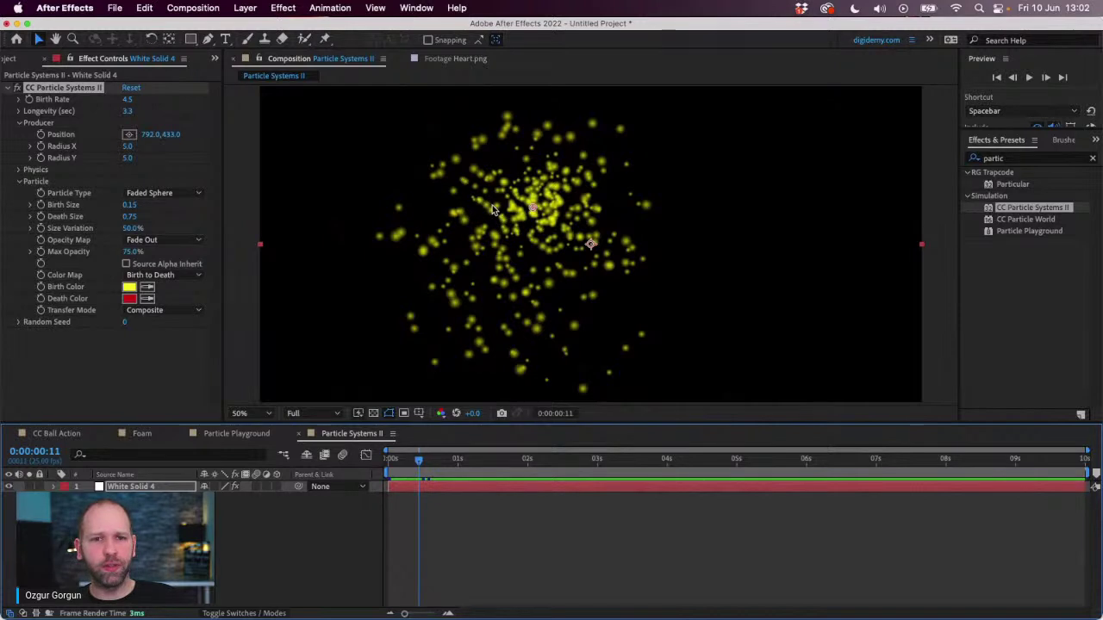
key(period)
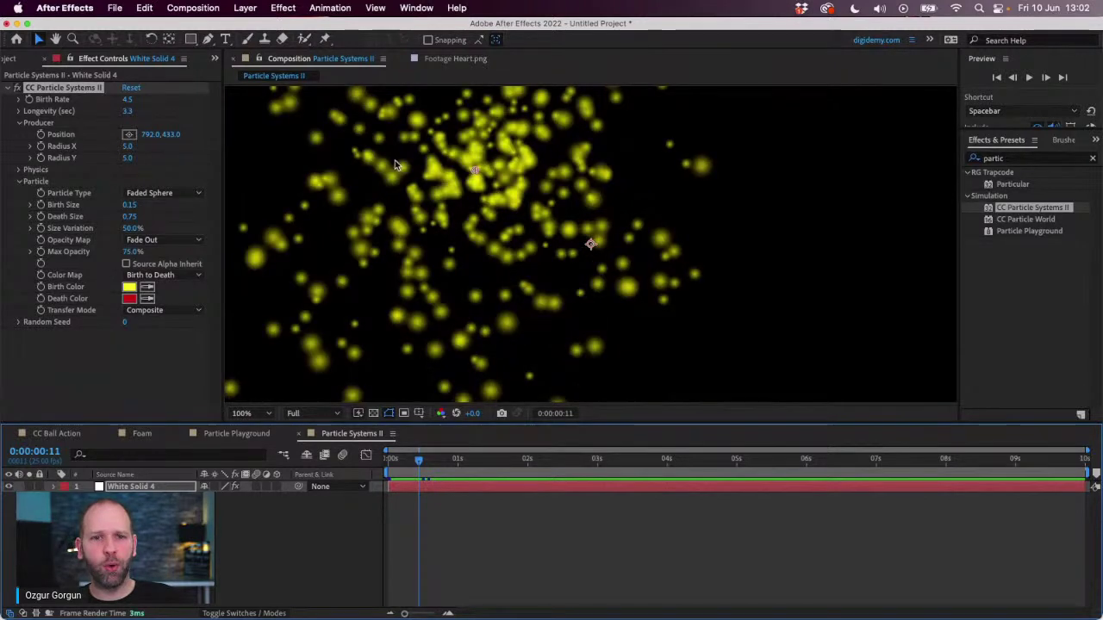
drag(434, 161, 471, 221)
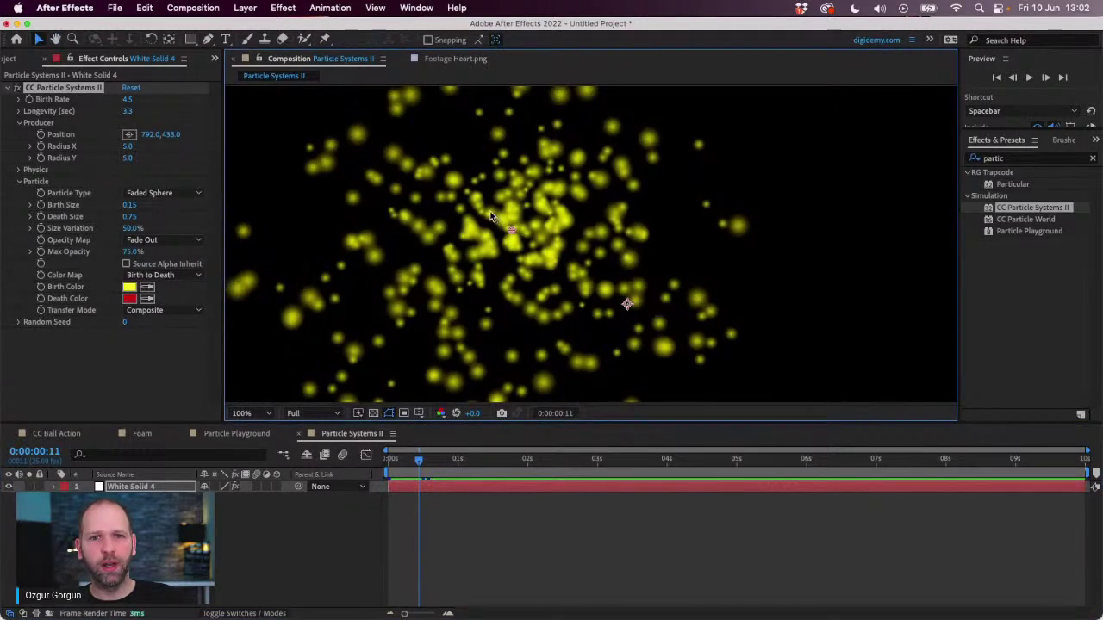
key(space)
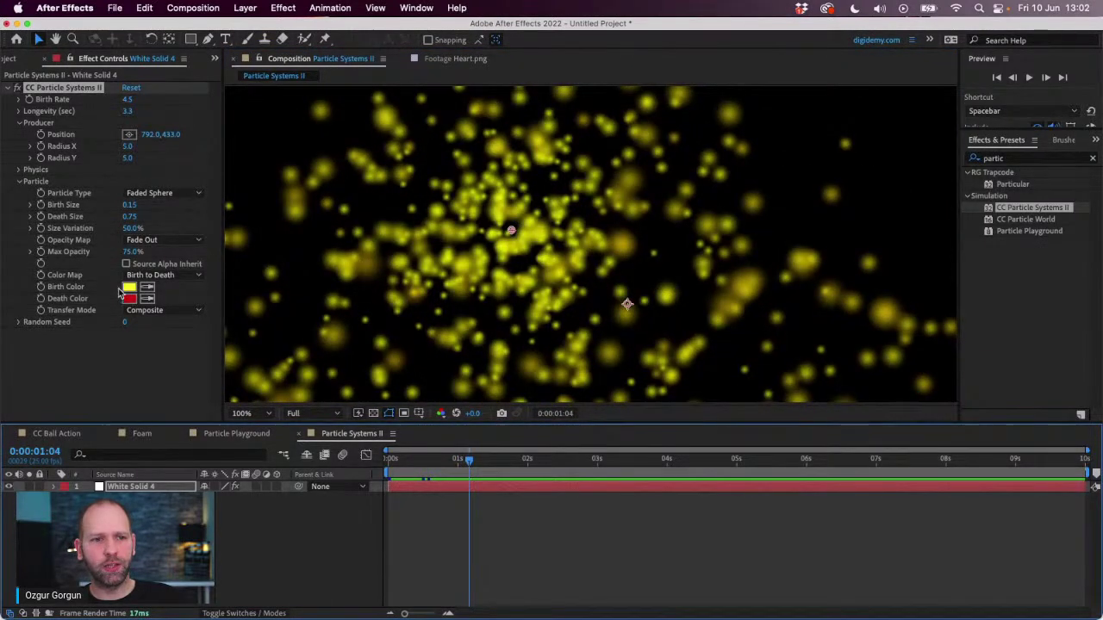
Change the particles' Birth Color to light blue and their Death Color to bright green.
click(129, 288)
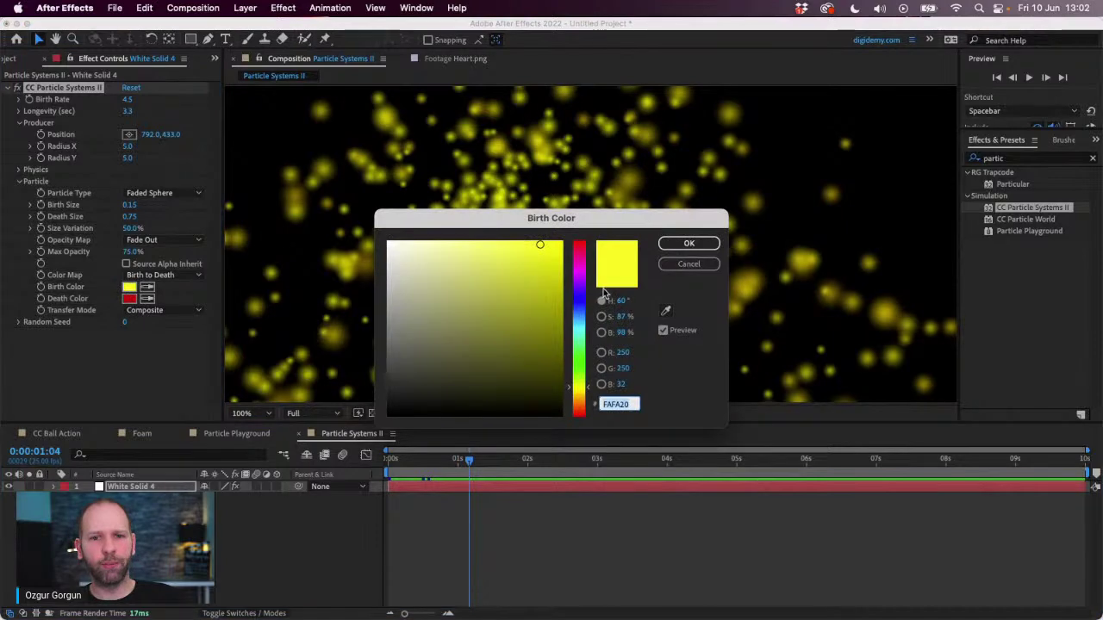
click(579, 316)
click(681, 246)
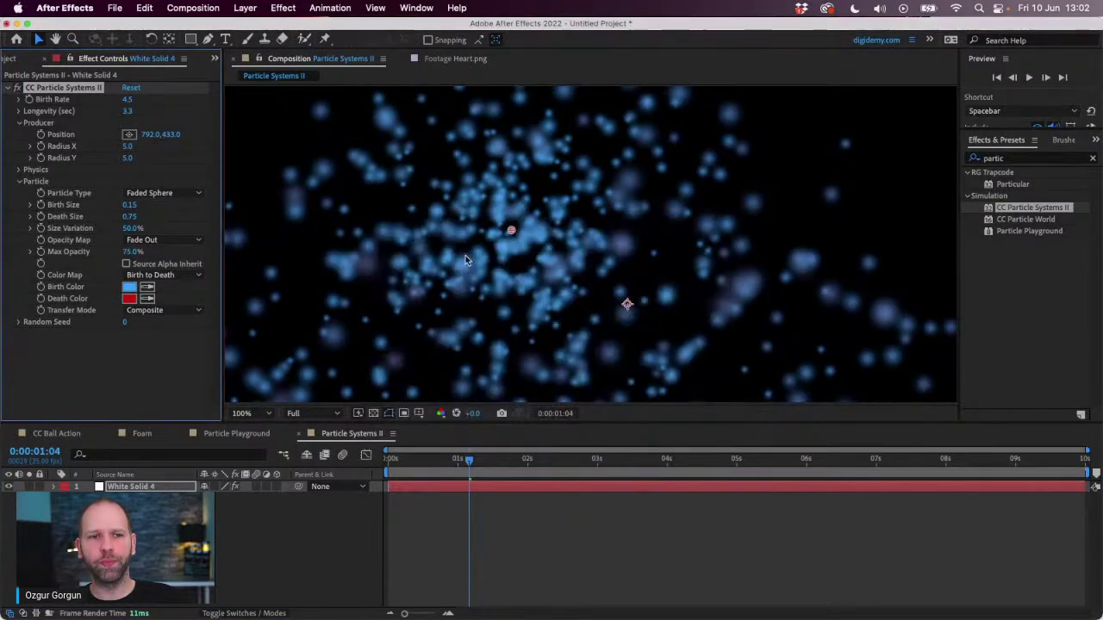
click(129, 299)
click(579, 353)
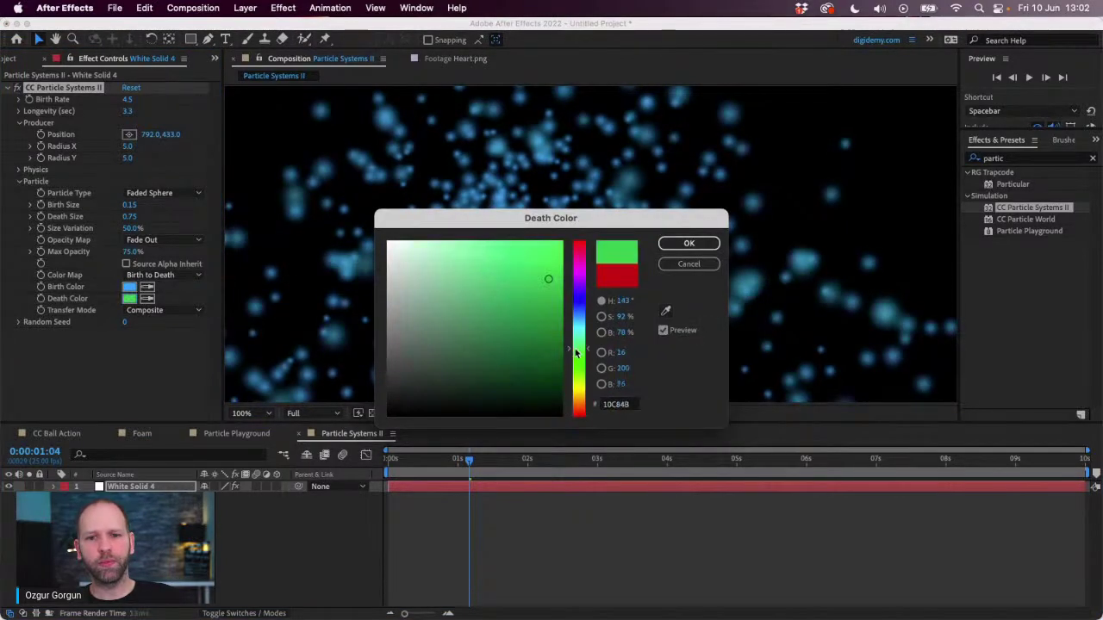
click(569, 241)
key(Return)
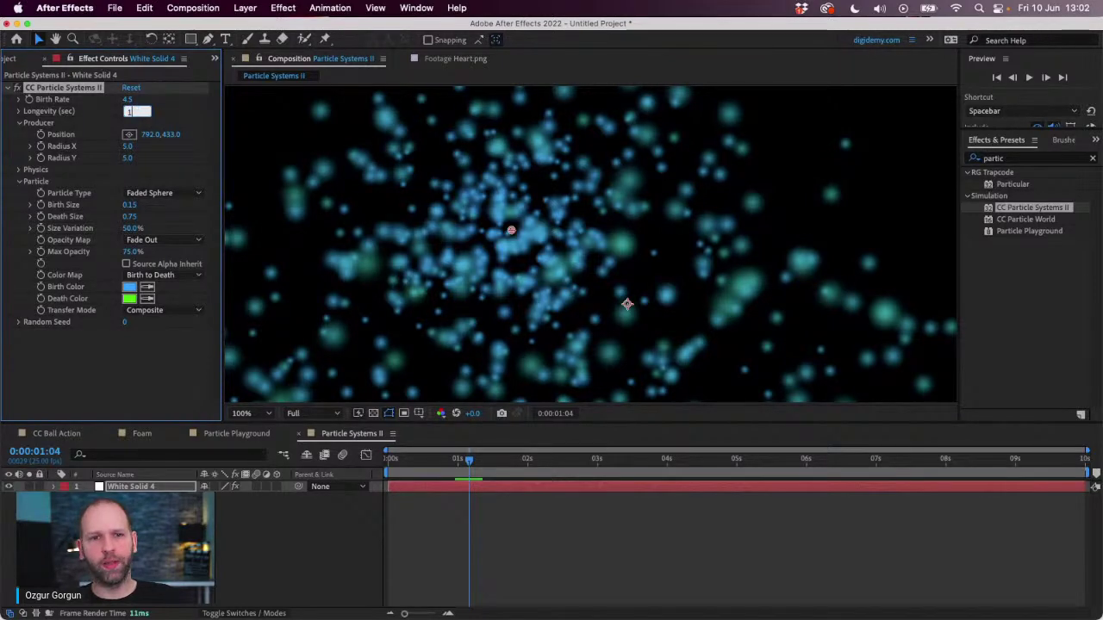
Set the particles' Longevity to 1 second and preview the emission with the Physics settings expanded.
key(Return)
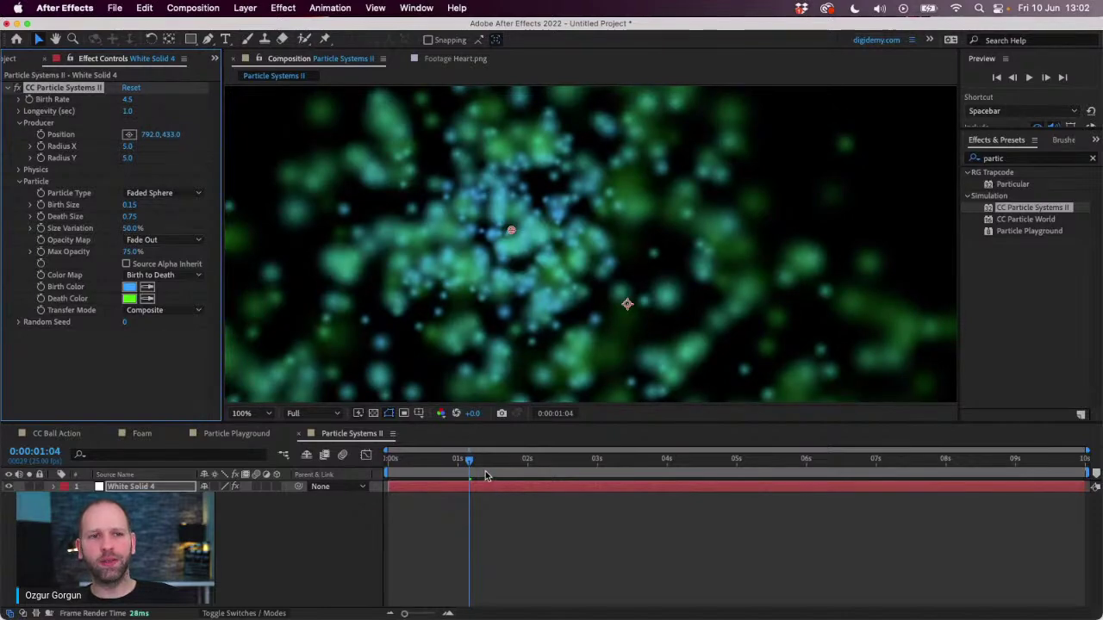
drag(485, 477, 430, 482)
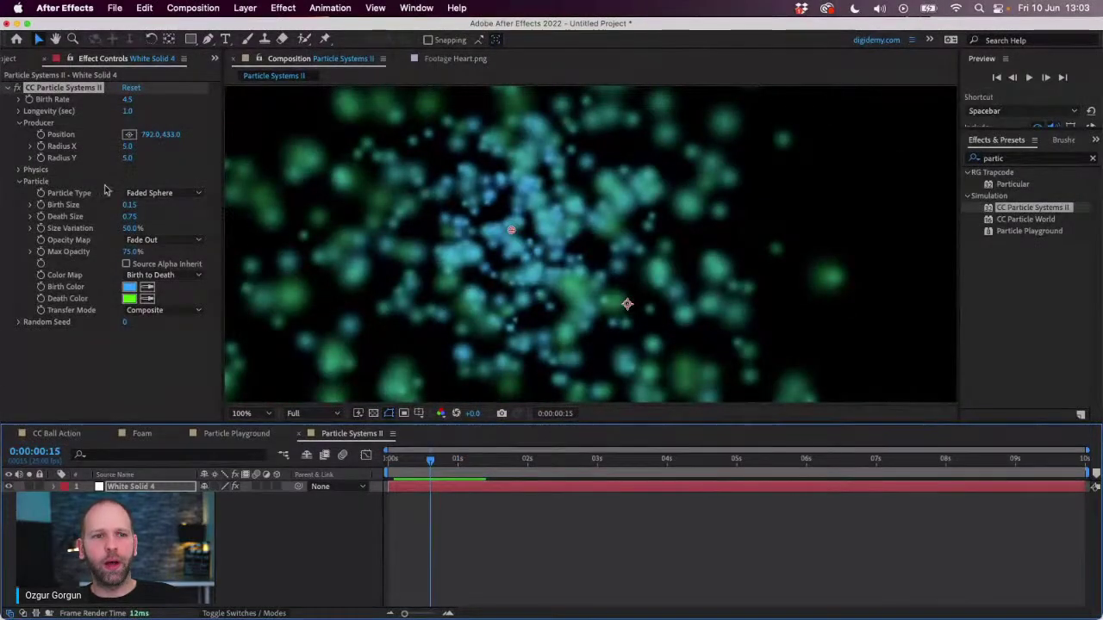
click(19, 169)
key(comma)
key(comma)
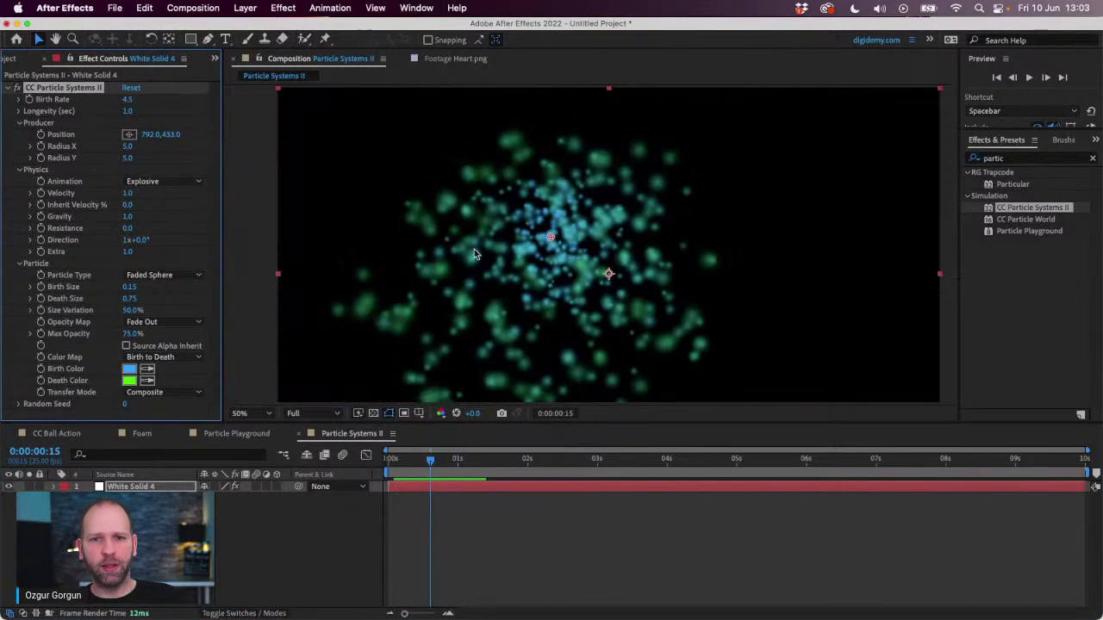
drag(436, 455, 474, 464)
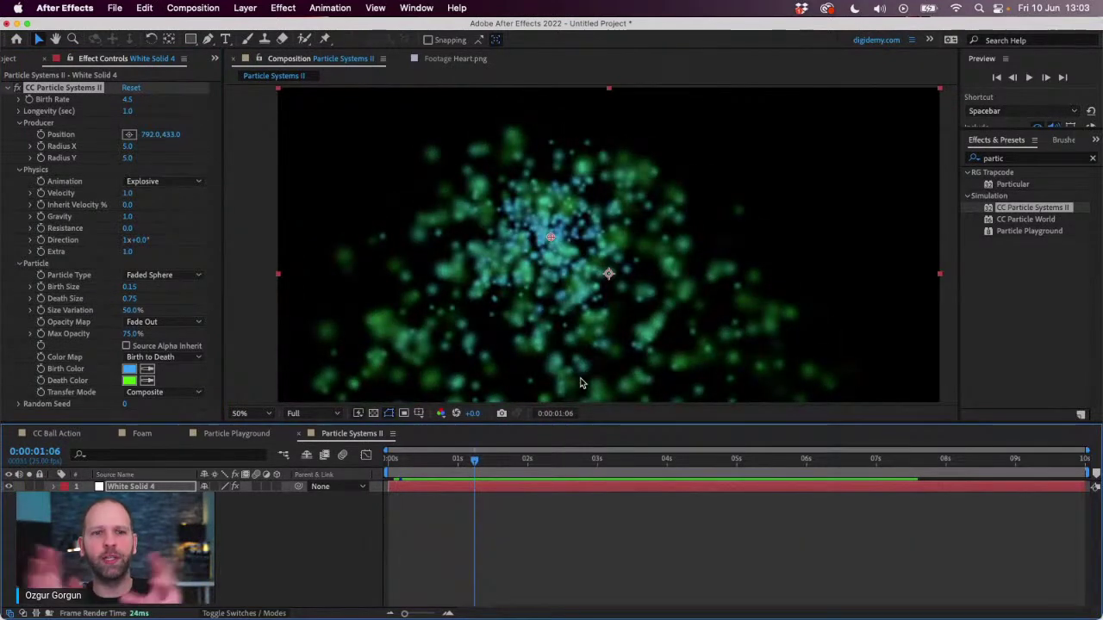
Set the Physics Animation to Vortex and preview it from near the start of the timeline.
click(170, 182)
click(170, 256)
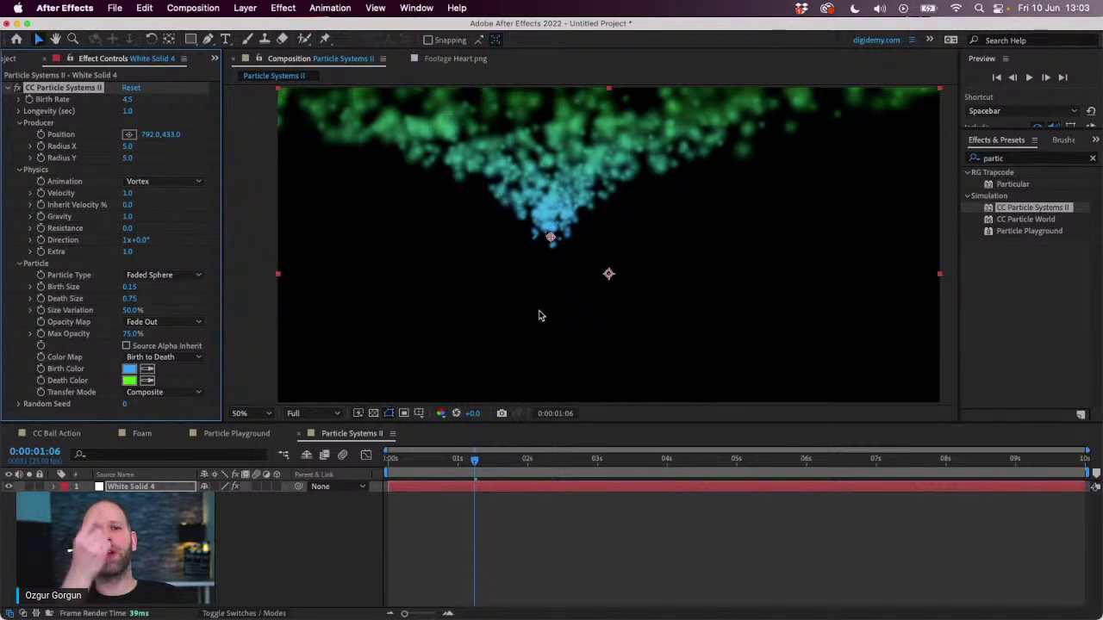
drag(447, 462, 402, 467)
key(space)
key(space)
Move the particle producer to about 956, 889 near the lower edge of the frame and play the result.
drag(549, 240, 608, 394)
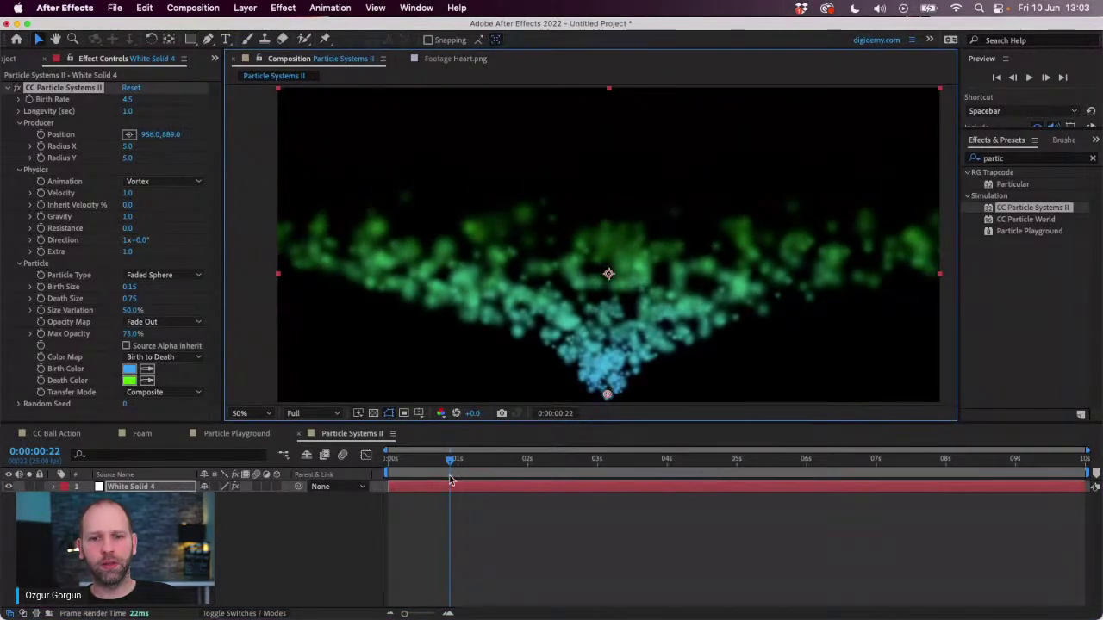
drag(452, 481, 386, 468)
key(space)
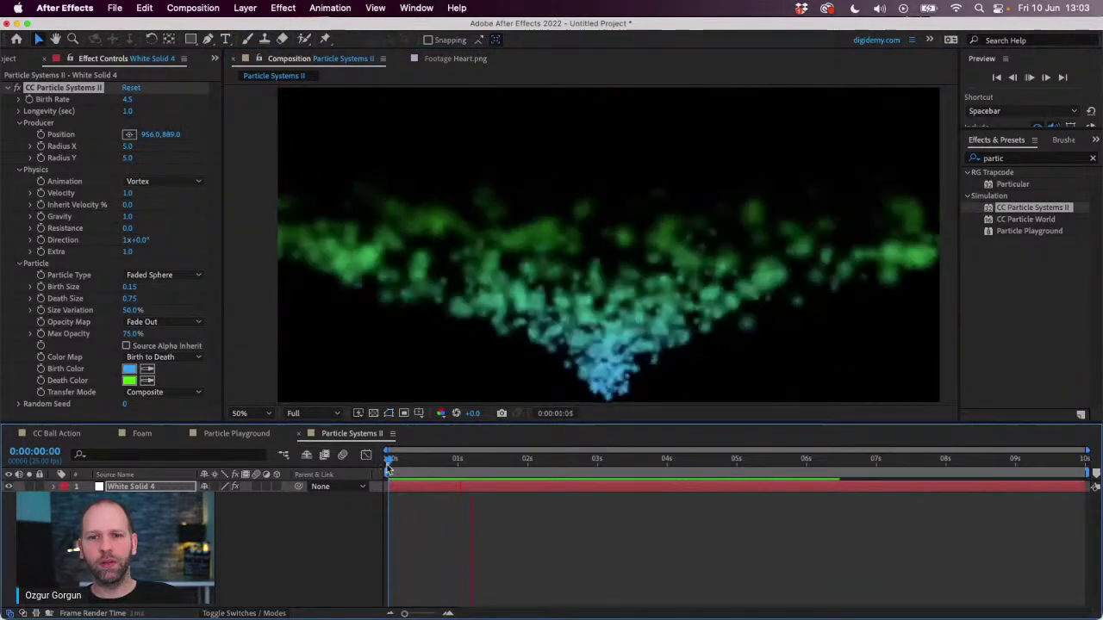
key(space)
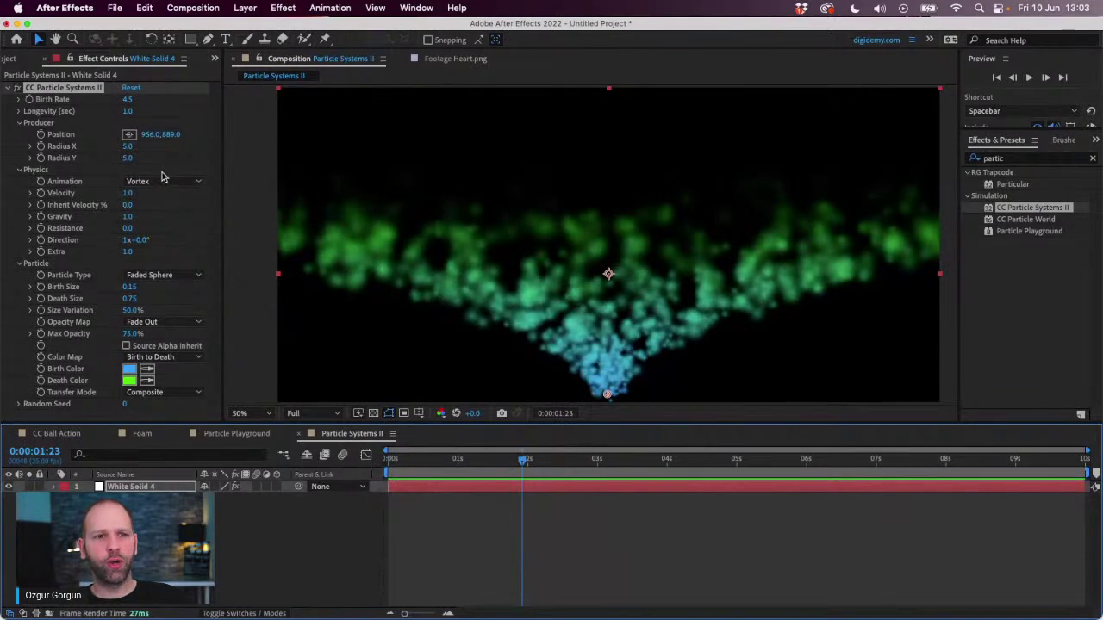
Change the Physics Animation to Twirl.
click(164, 180)
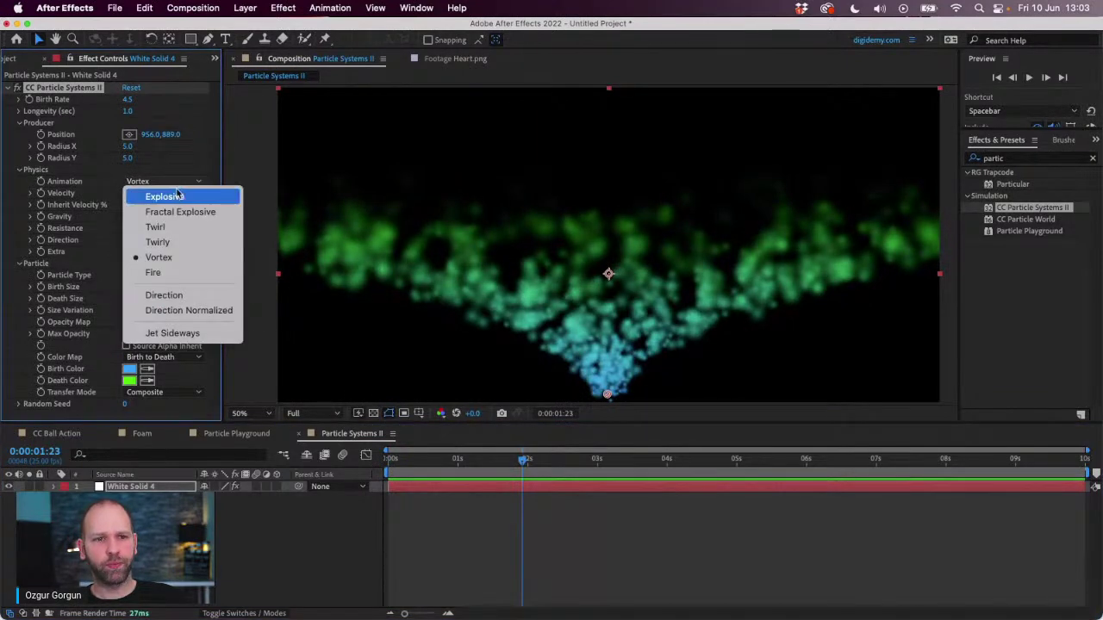
click(156, 227)
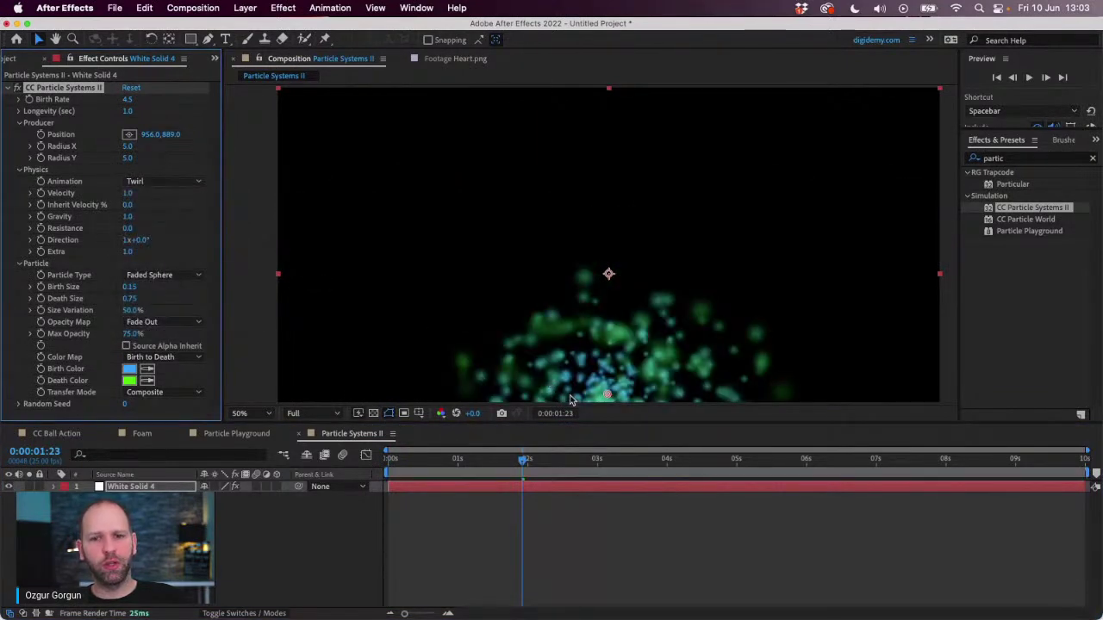
Move the particle producer to about 944, 363 in the upper middle of the frame and preview the Twirl at 0:00:01:02.
drag(606, 390, 603, 212)
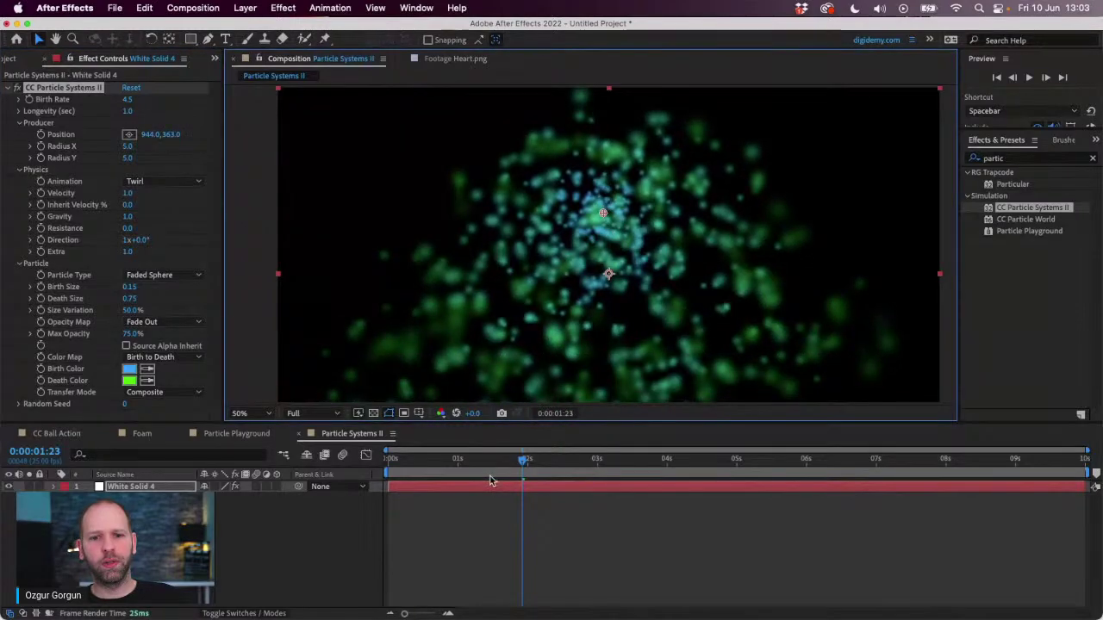
click(467, 461)
mouse_move(467, 461)
mouse_down()
mouse_move(426, 461)
mouse_move(552, 462)
mouse_move(463, 463)
mouse_up()
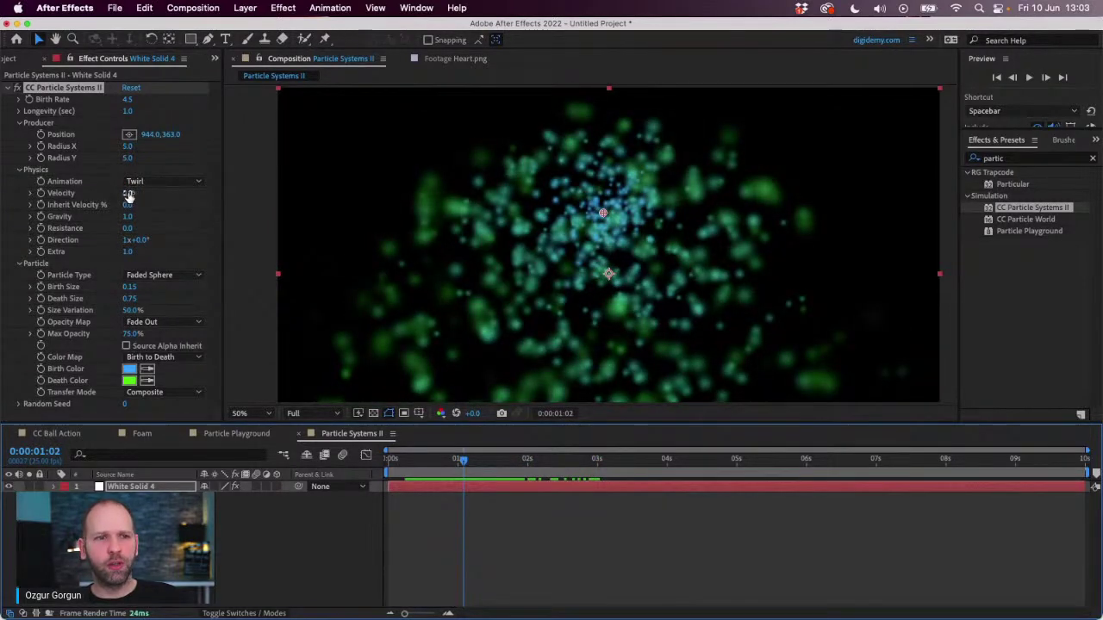
Lower the particles' Velocity to 0.3 and Gravity to 0.1, and play the composition from the start.
drag(127, 195, 78, 226)
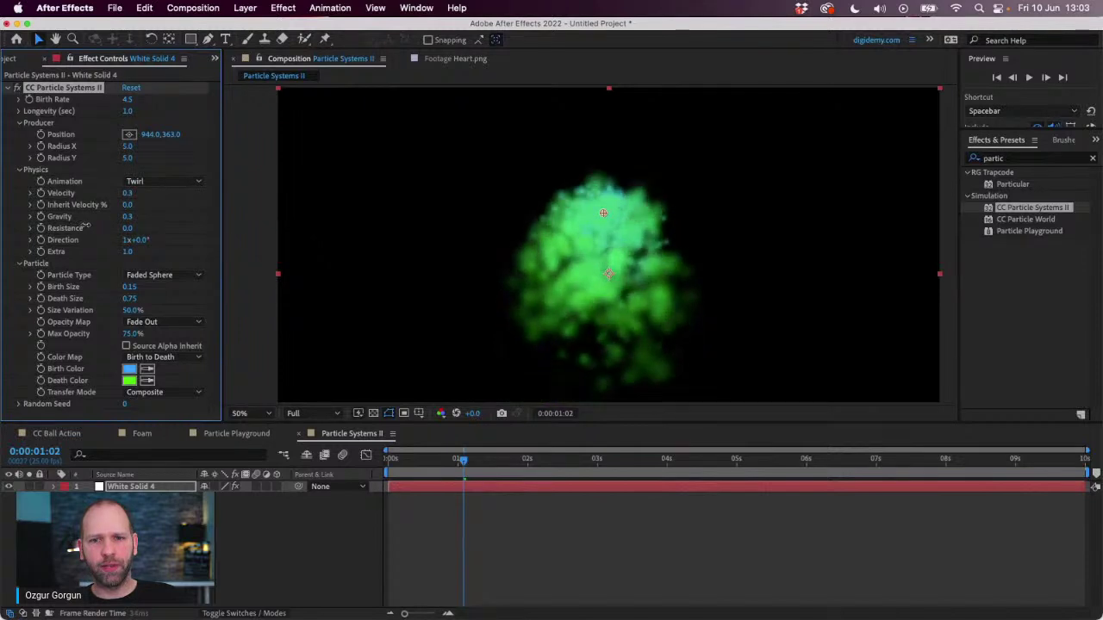
drag(436, 463, 389, 458)
key(space)
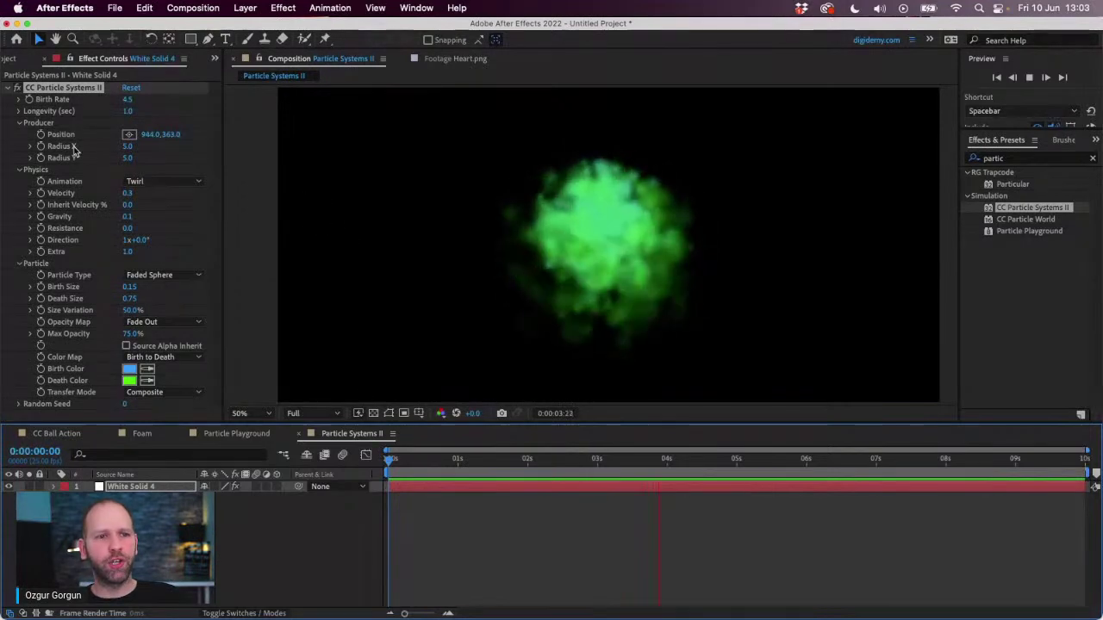
Set the producer's Radius X to 289 and Radius Y to 67, and preview the spread-out particles.
drag(127, 147, 302, 141)
drag(127, 158, 172, 163)
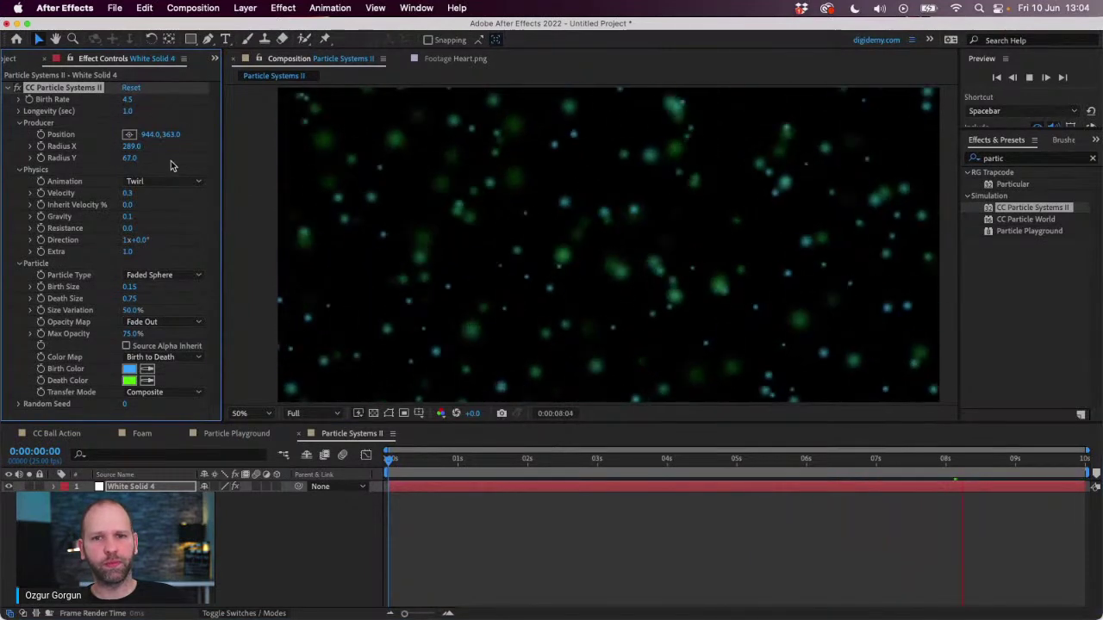
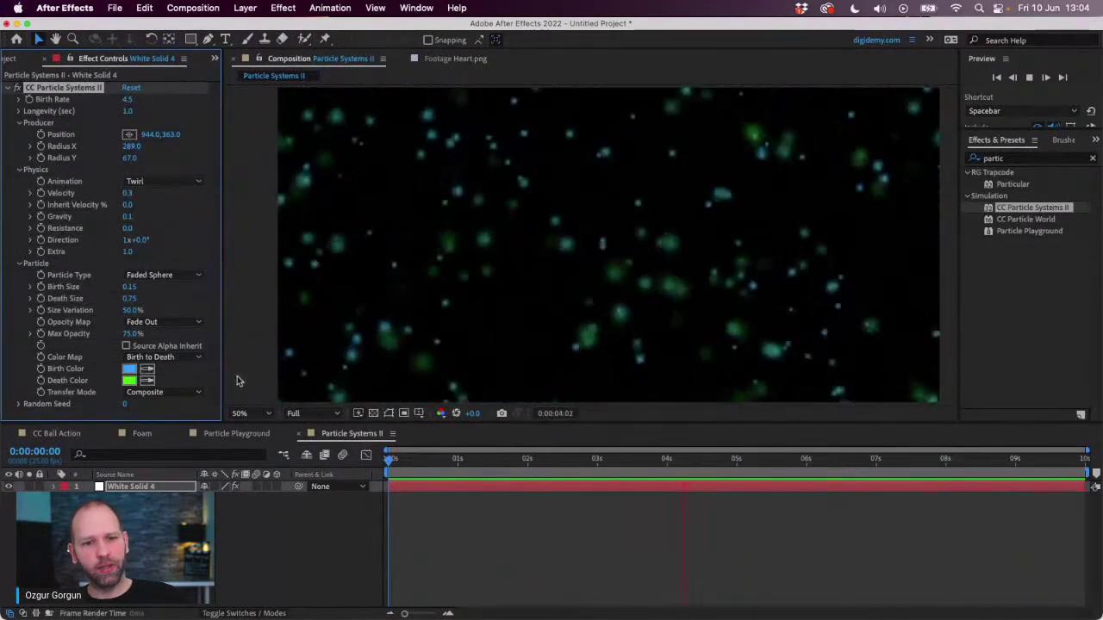
click(540, 302)
key(space)
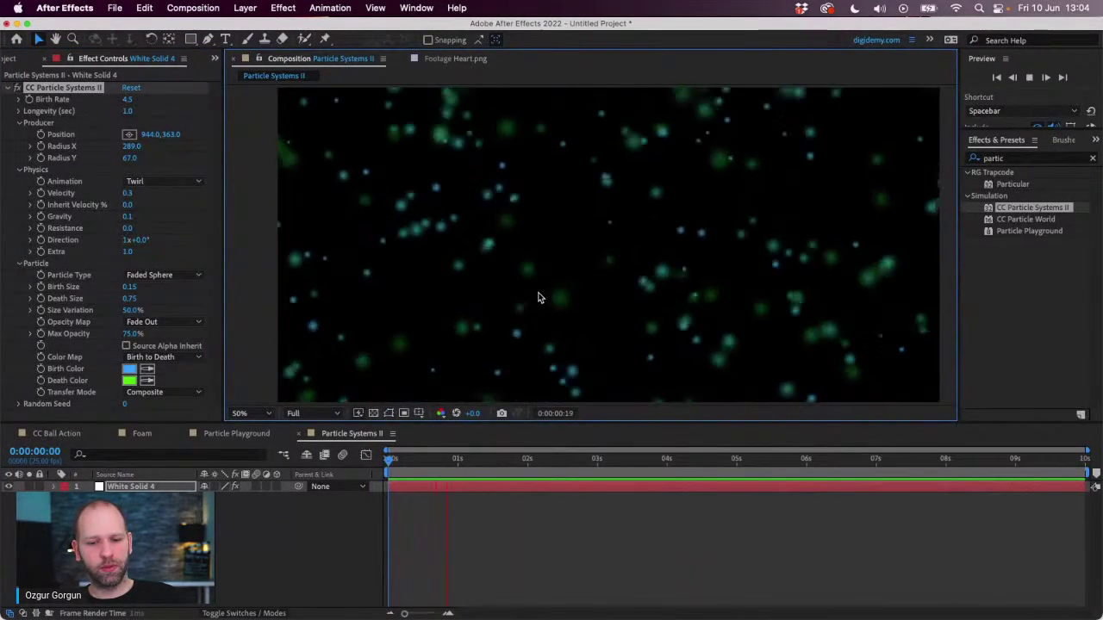
Create a 1920 x 1080, 10-second composition named Particle World and add a white solid to it.
key(super+n)
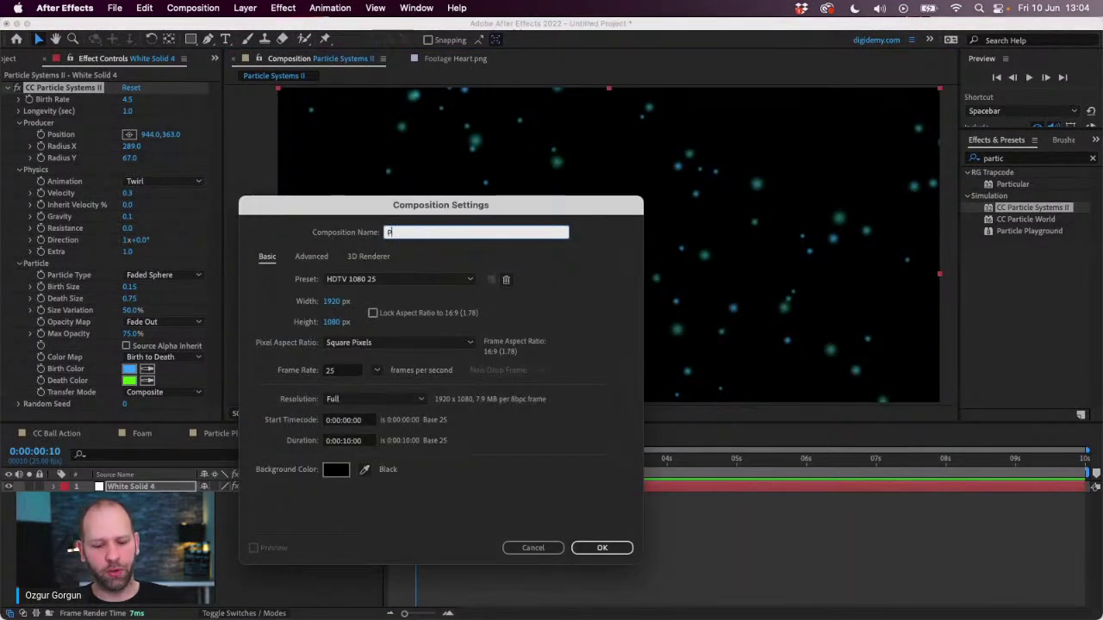
text(Particle World)
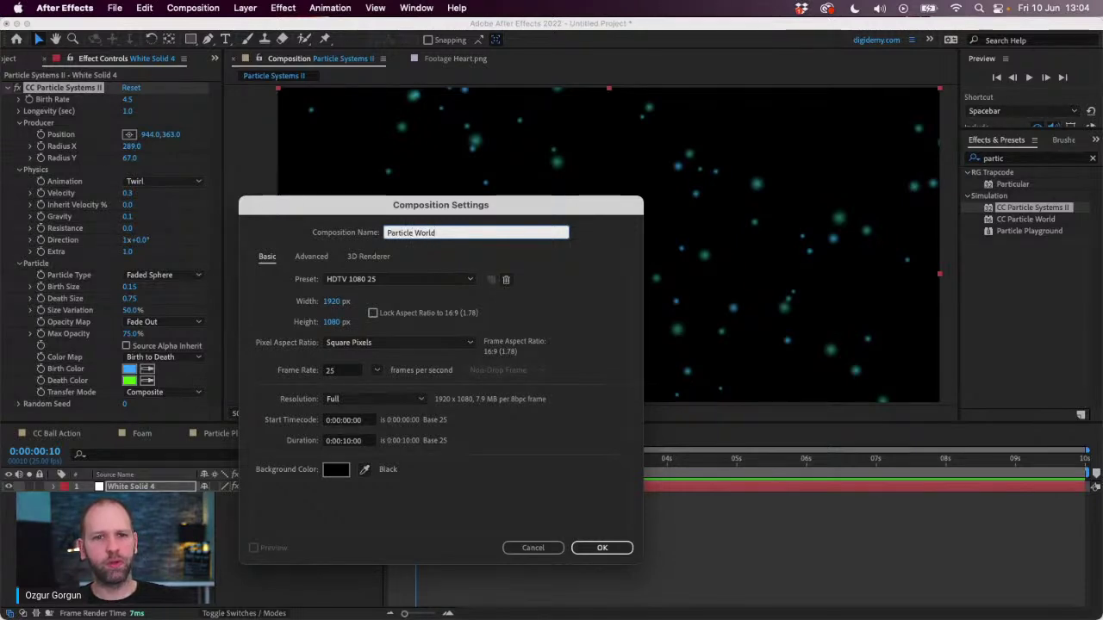
key(Return)
key(super+y)
key(Return)
Apply the CC Particle World effect to the white solid and preview the default emission.
click(1024, 221)
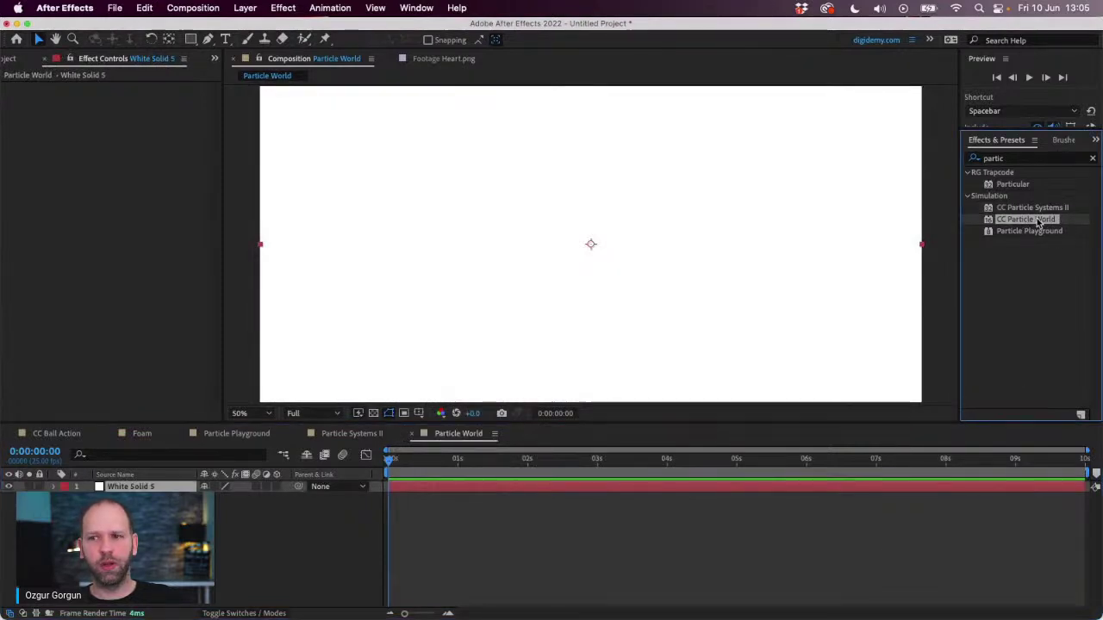
double_click(1039, 223)
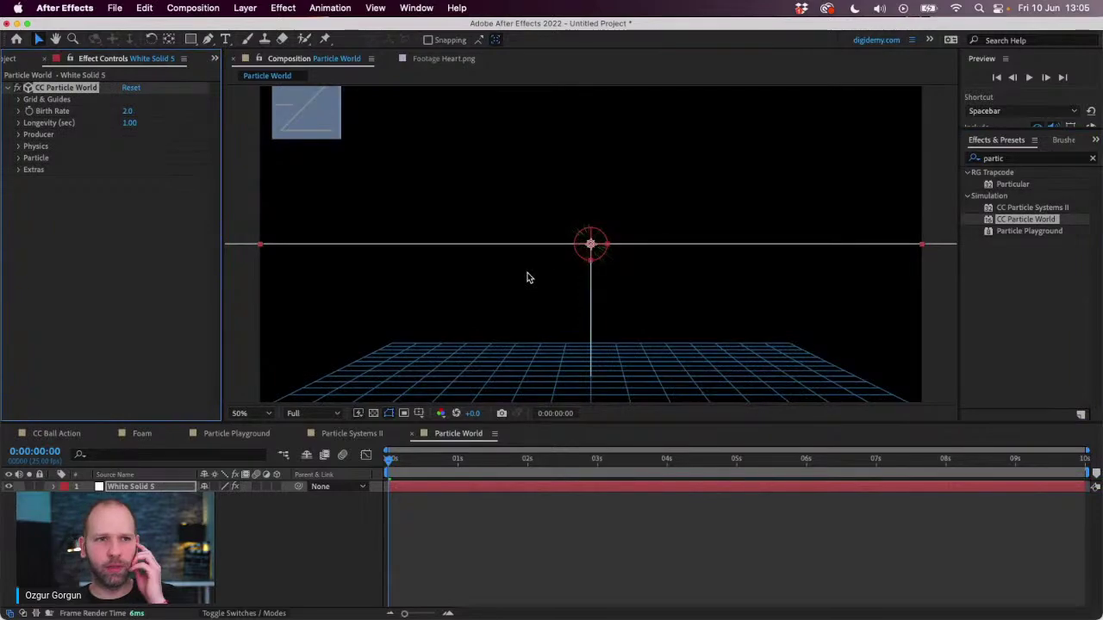
key(space)
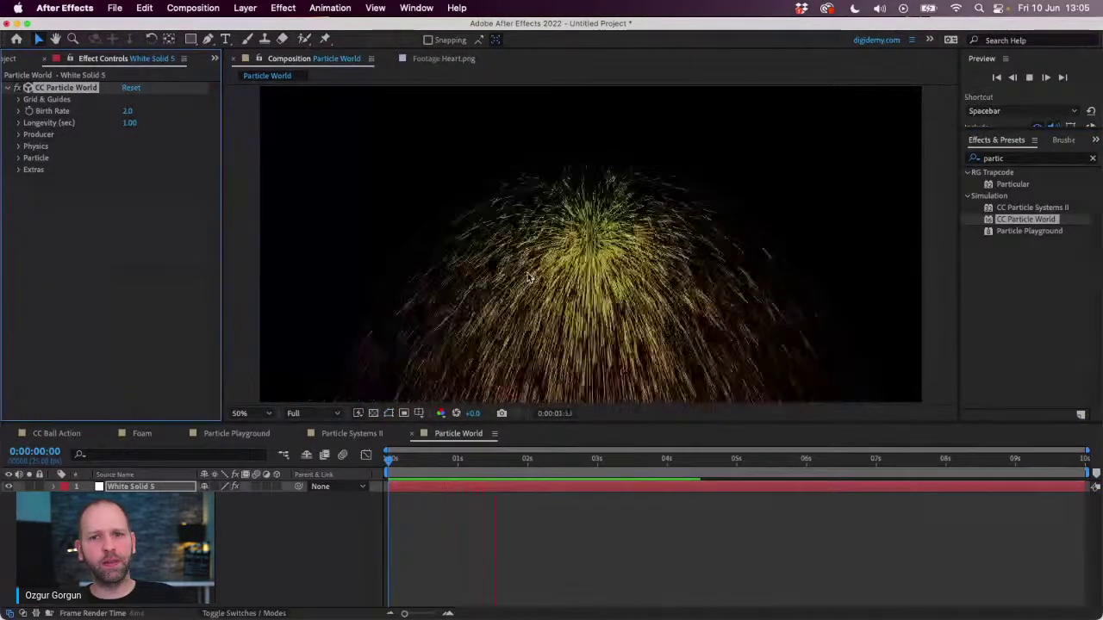
key(space)
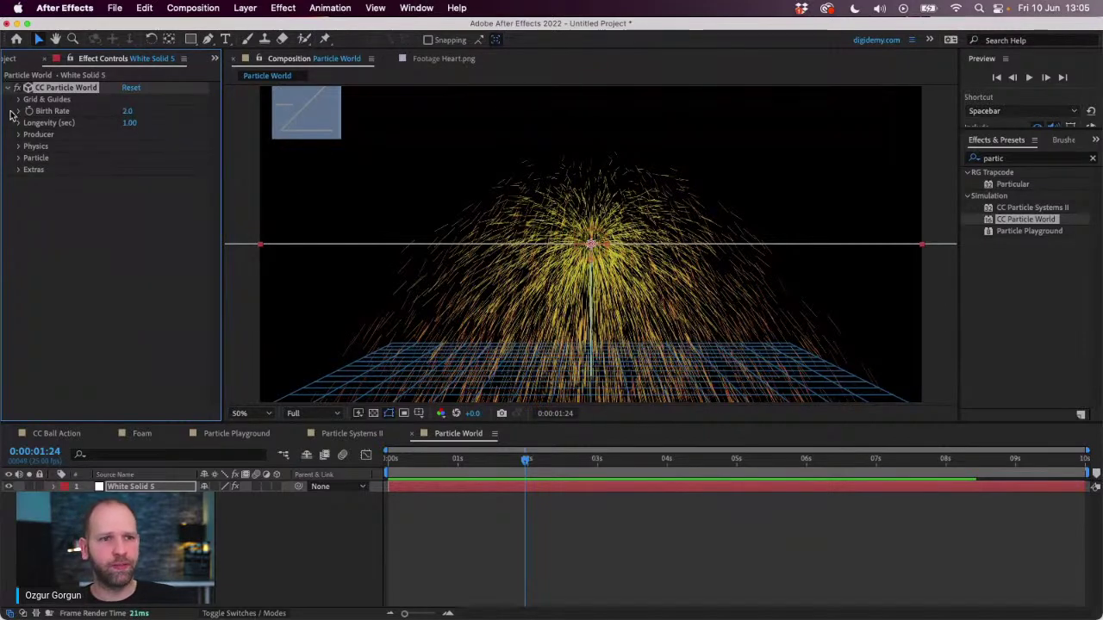
Set CC Particle World's Particle Type to Faded Sphere and rotate the effect camera to an angled view of the grid.
click(18, 159)
click(168, 170)
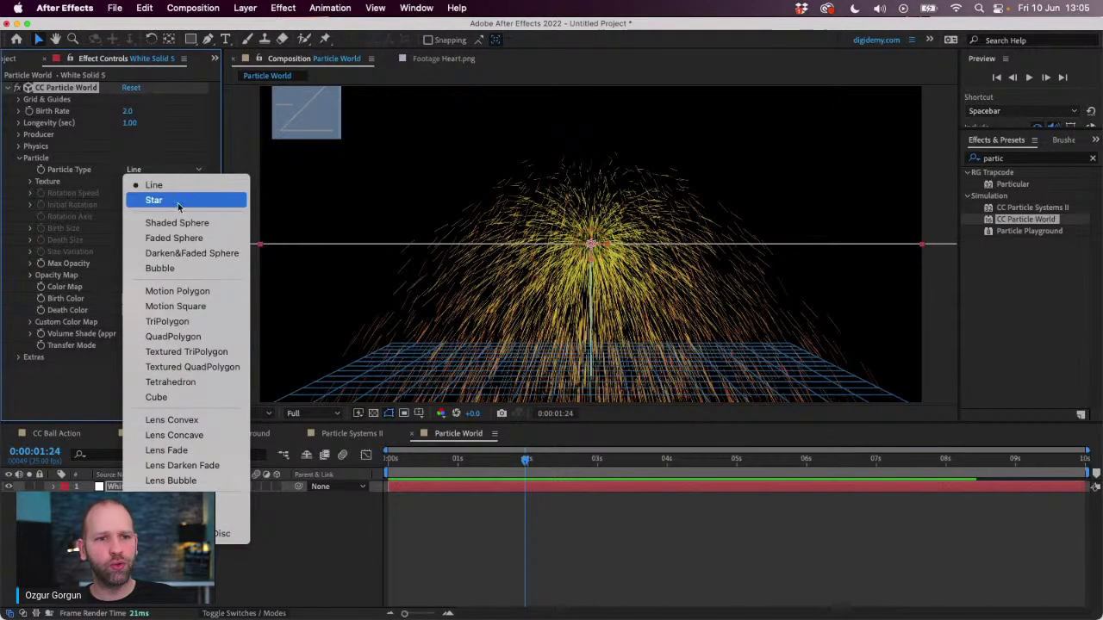
click(193, 239)
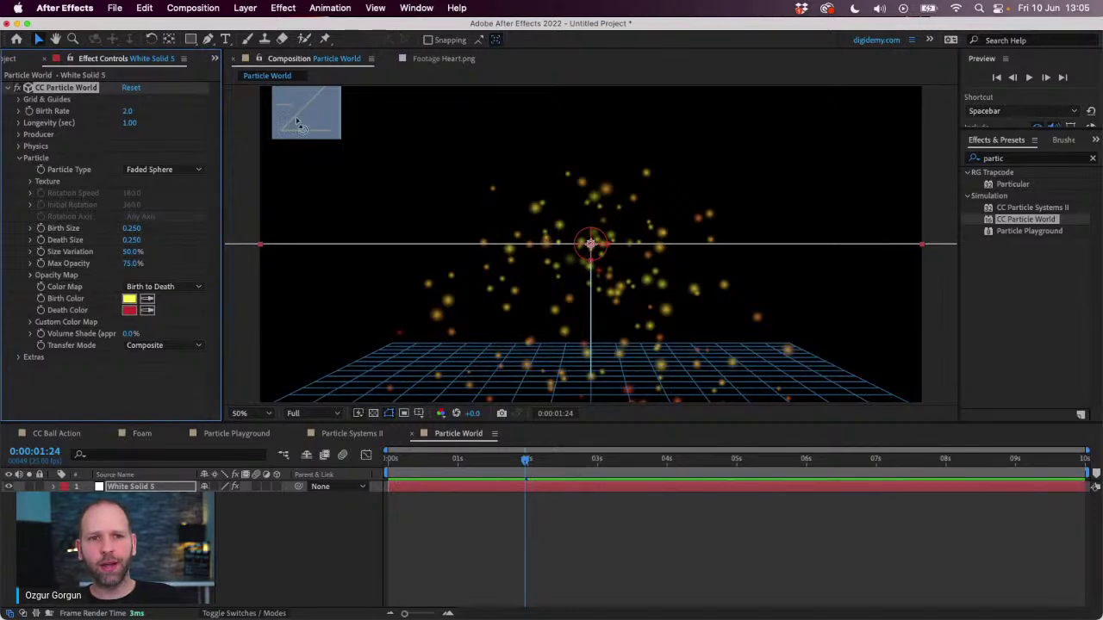
drag(300, 120, 306, 124)
mouse_move(310, 129)
mouse_down()
mouse_move(330, 134)
mouse_move(290, 137)
mouse_up()
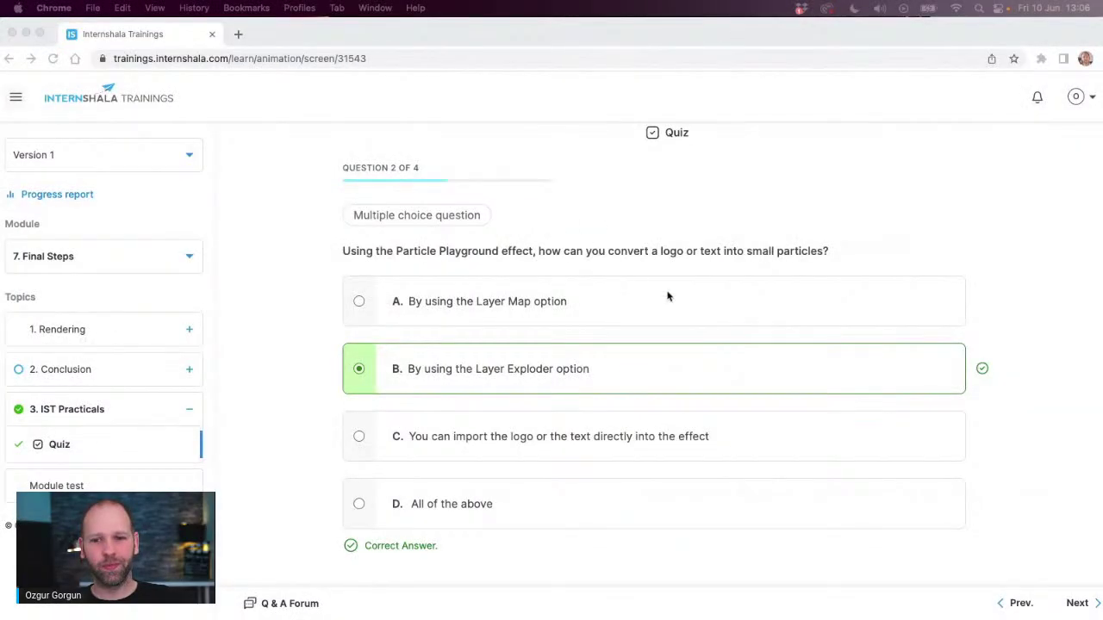
Advance the Internshala quiz in Chrome to question 3 and submit the answer "By changing the gravity".
click(1079, 604)
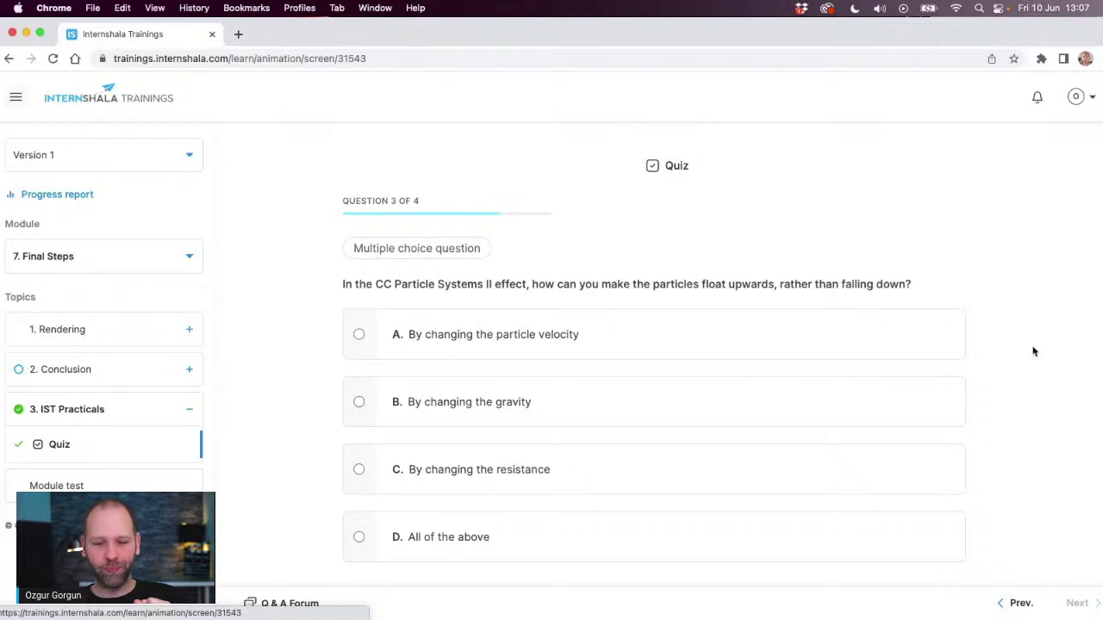
click(568, 403)
click(937, 552)
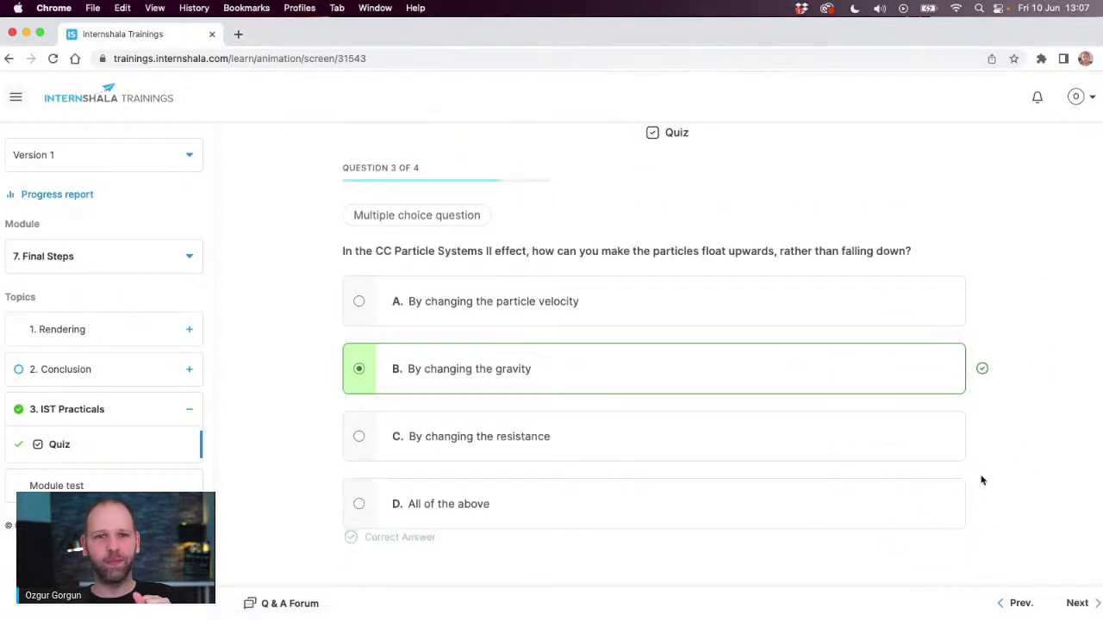
Go on to question 4 of the quiz and submit CC Particle World as the effect that works in 3D space.
click(1075, 603)
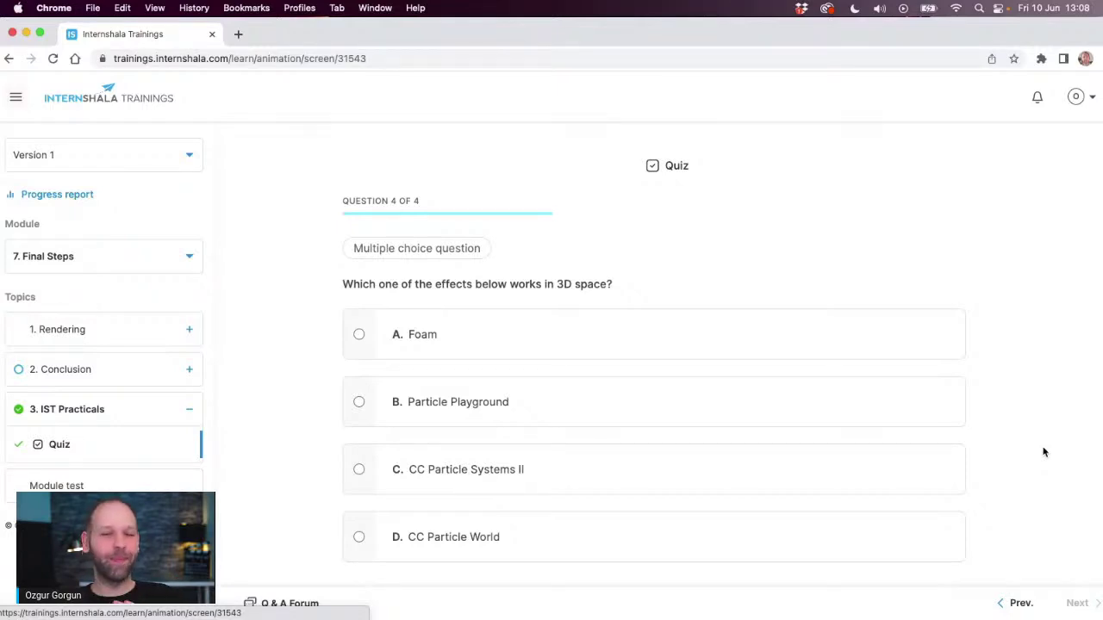
click(546, 533)
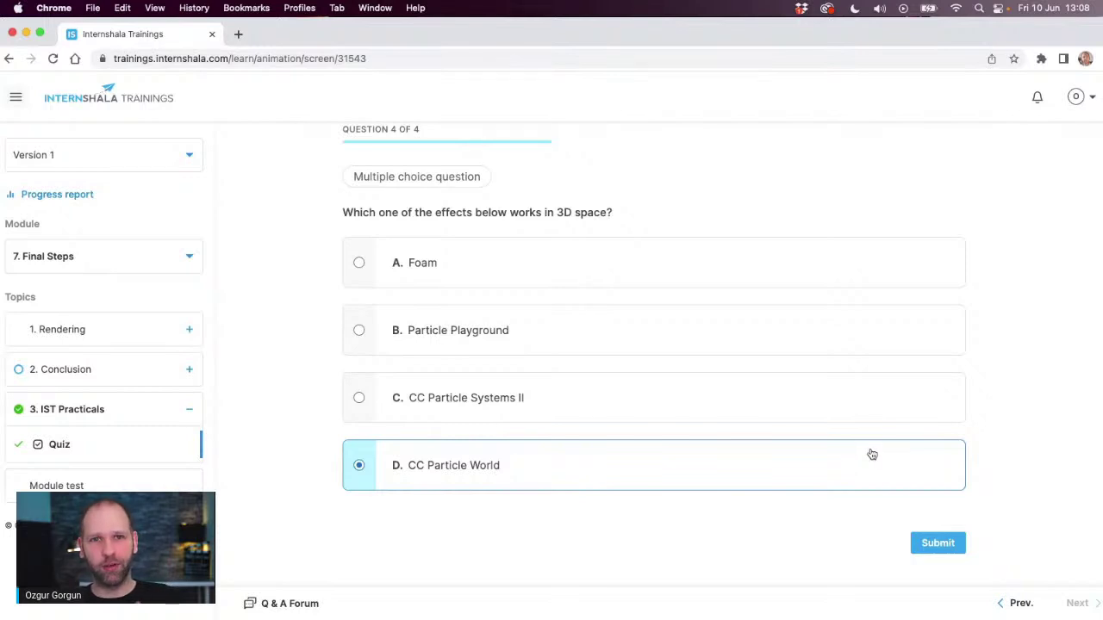
click(922, 539)
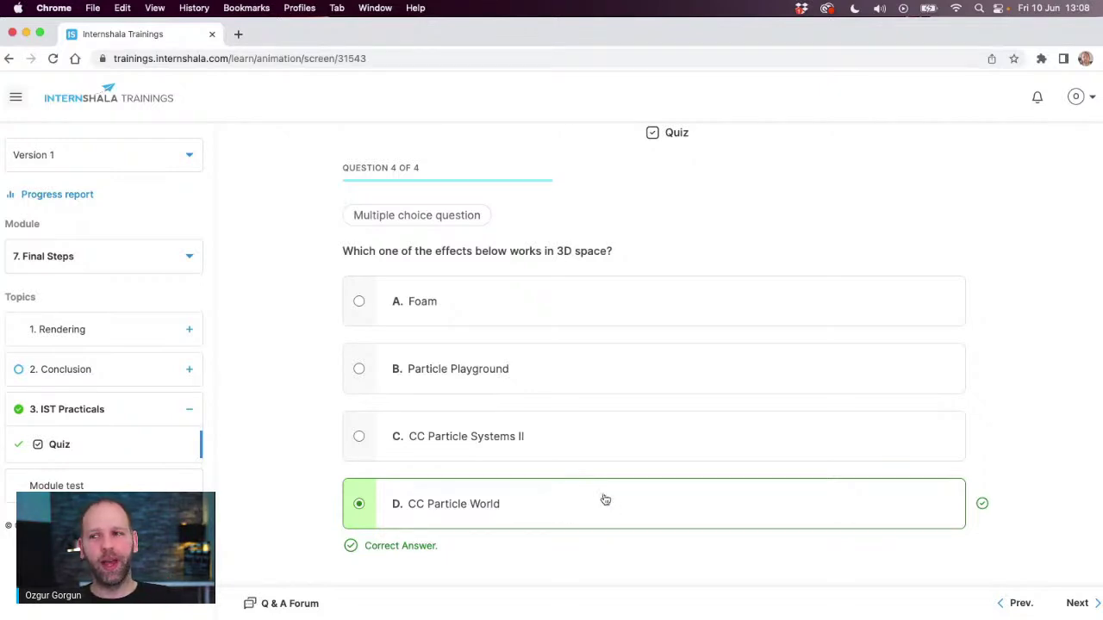
Switch back to After Effects, open the Particular.mp4 footage and play it in a maximized viewer, restoring the layout when done.
key(super+Tab)
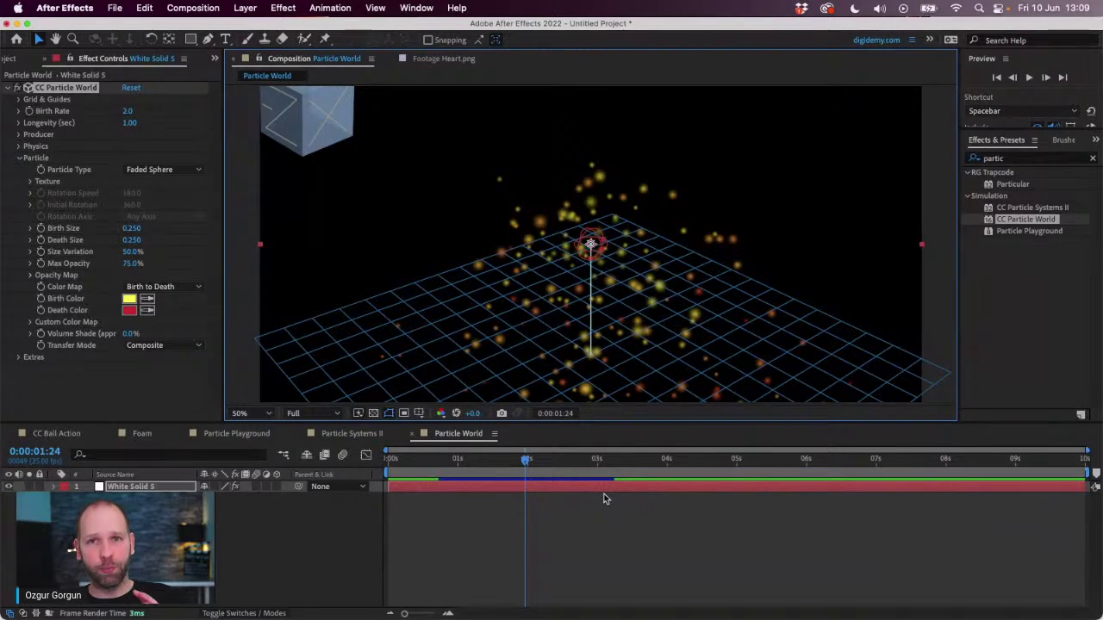
click(10, 60)
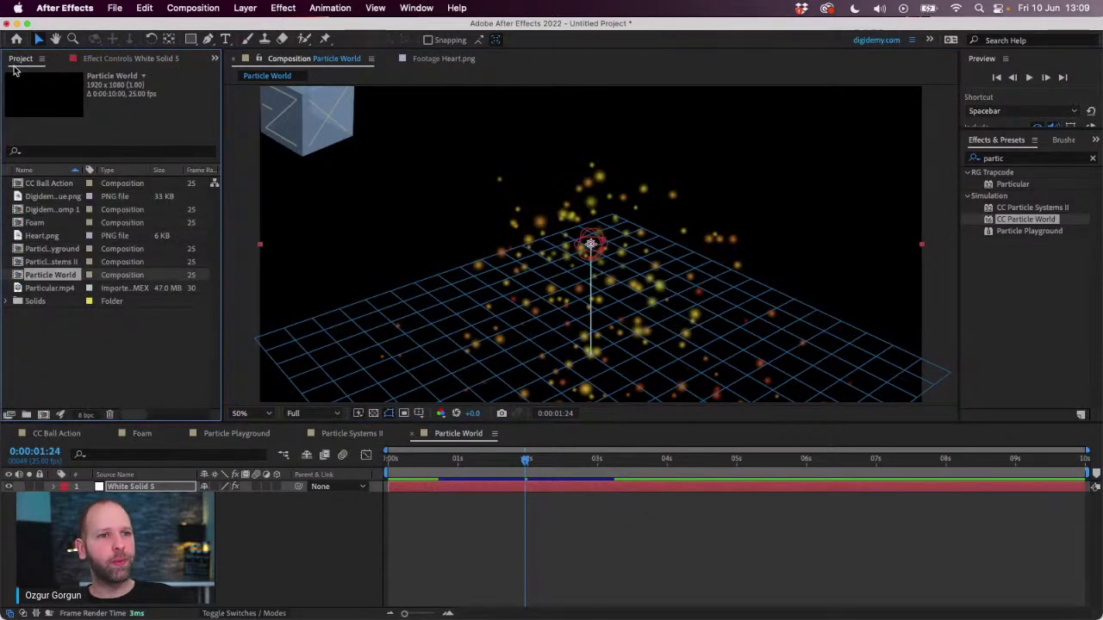
click(36, 323)
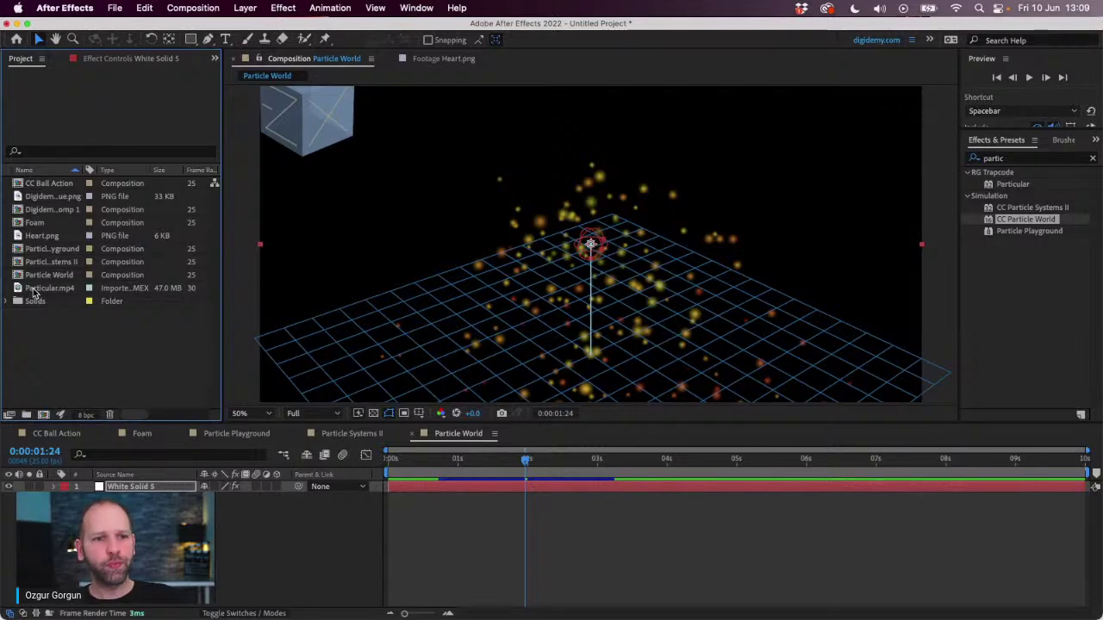
double_click(35, 290)
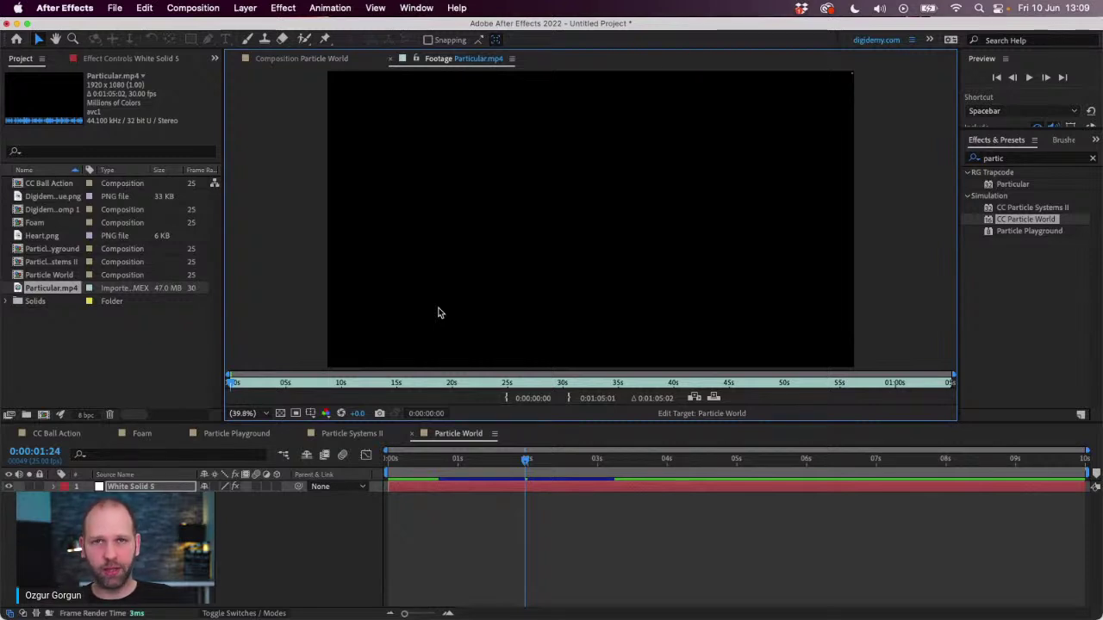
key(grave)
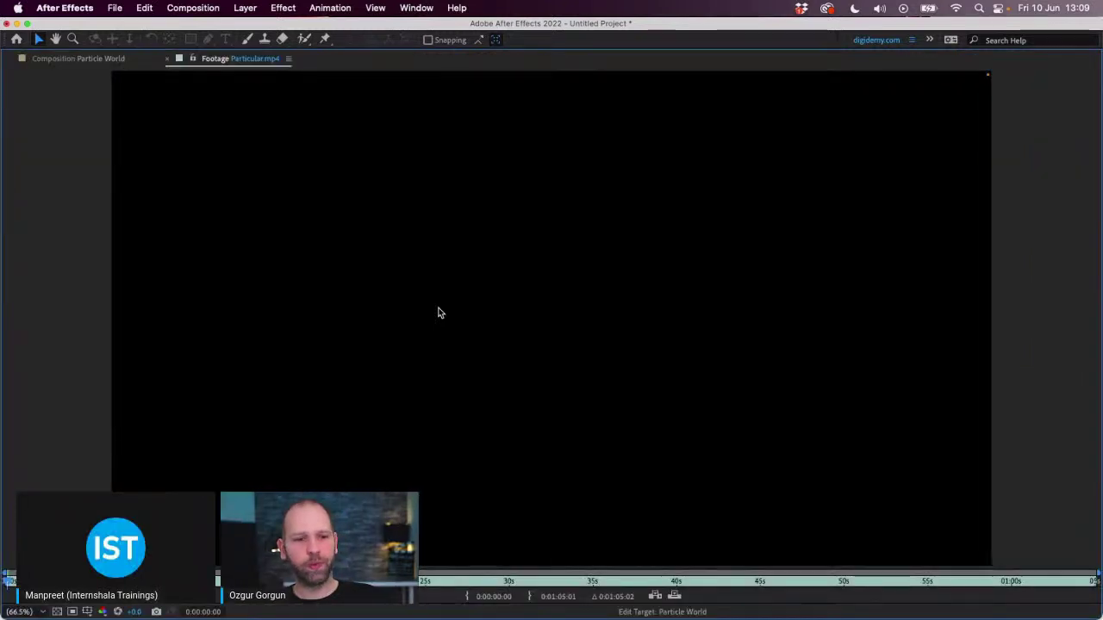
key(space)
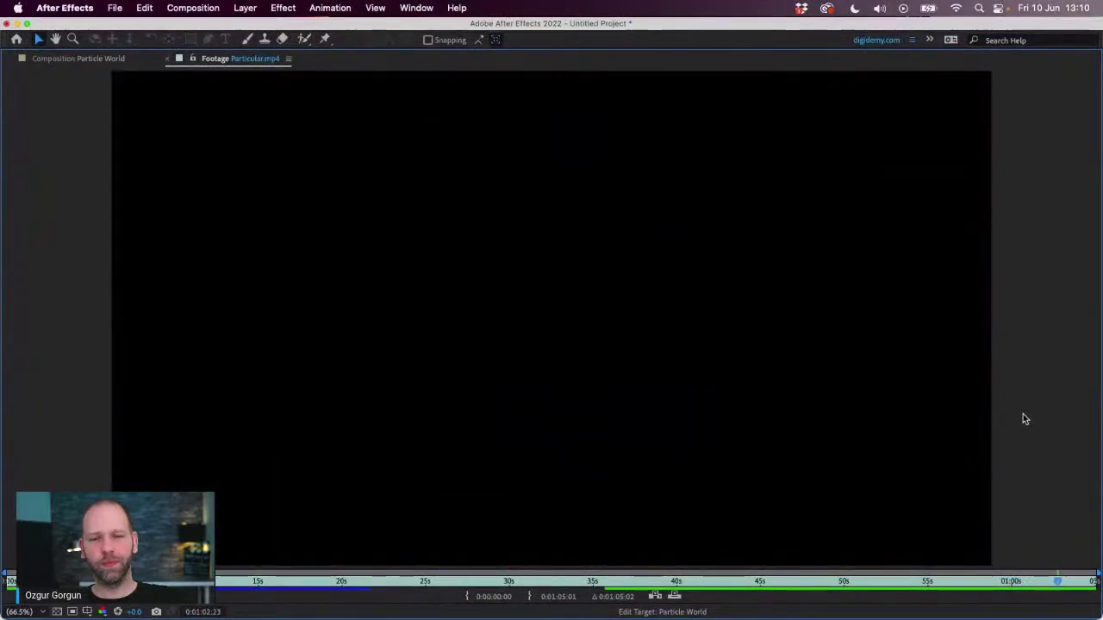
key(grave)
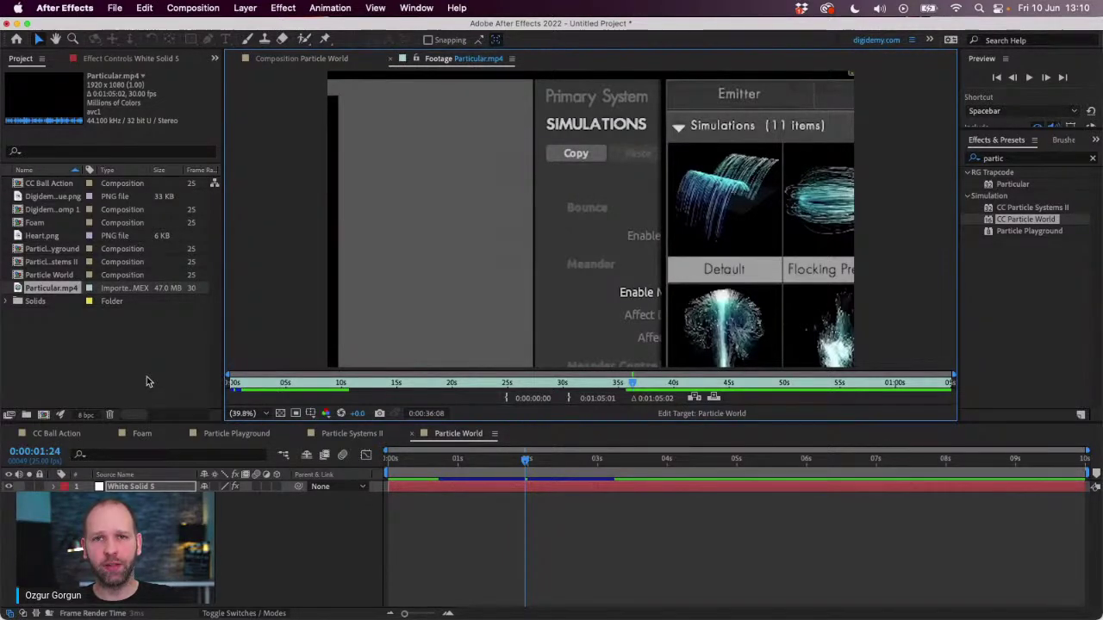
Create a new composition with the default name and settings and add a white solid to it.
key(super+n)
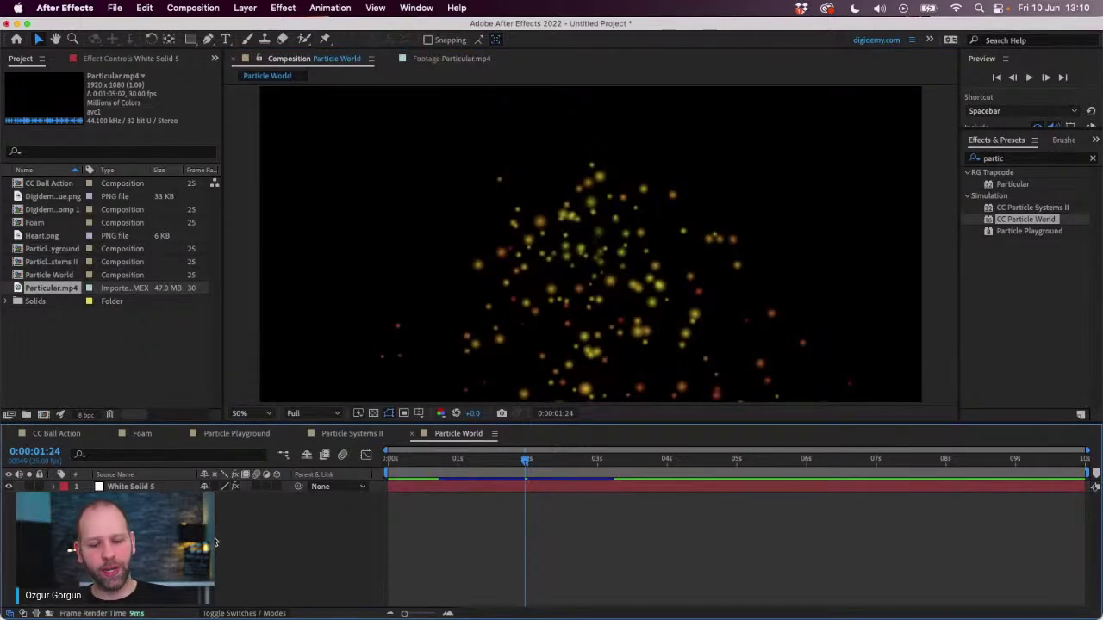
key(Return)
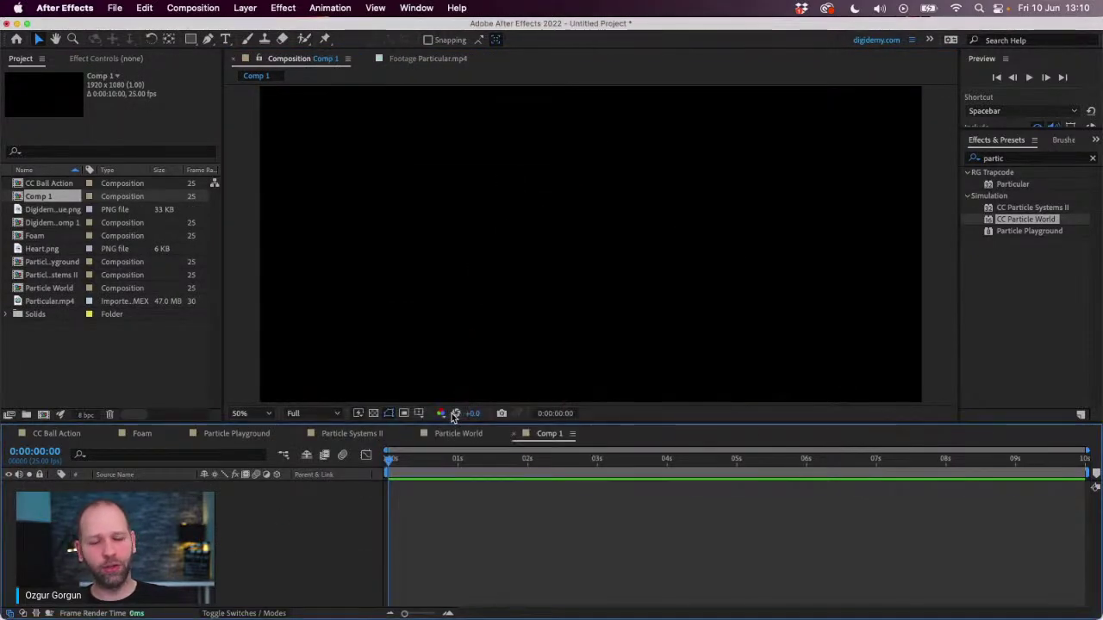
key(super+y)
key(Return)
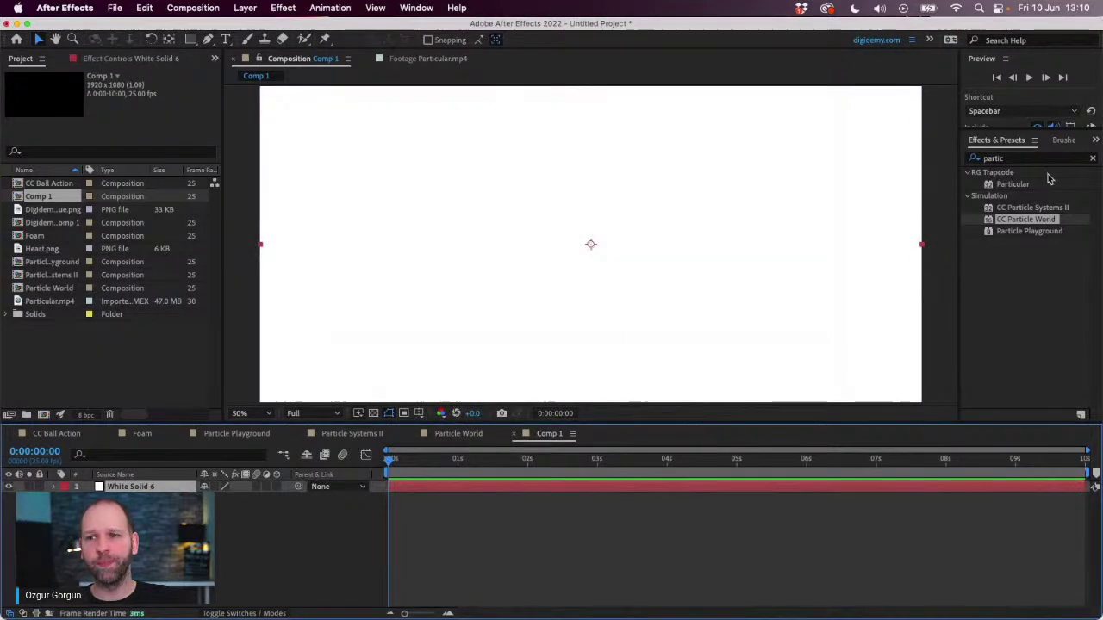
Apply the RG Trapcode Particular effect to the white solid and open its Designer with the system presets shown.
click(1023, 184)
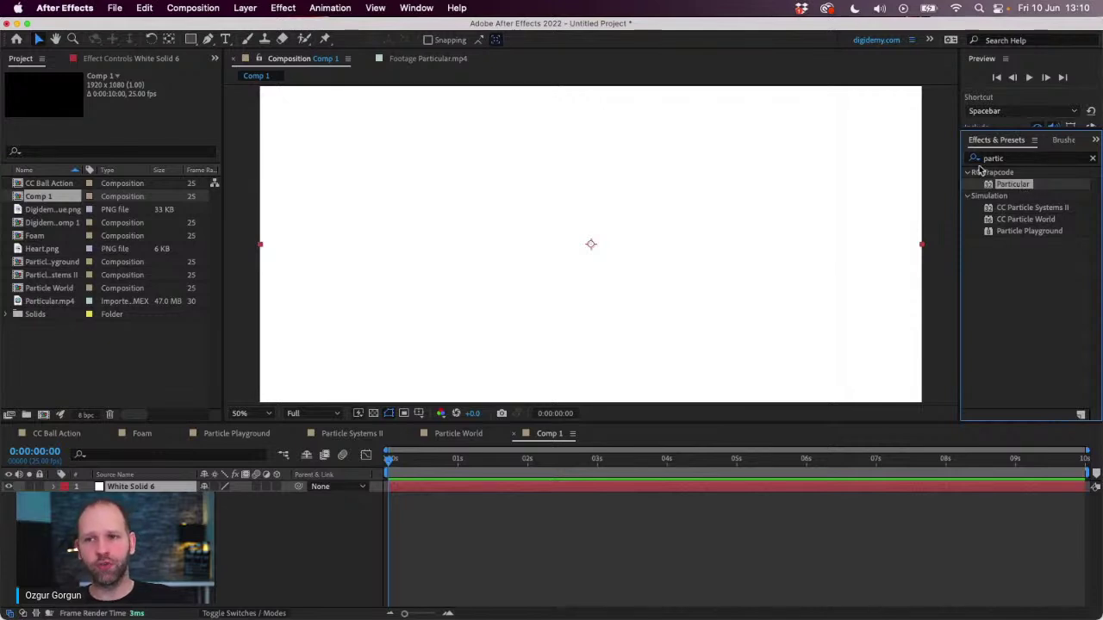
drag(1023, 190, 775, 230)
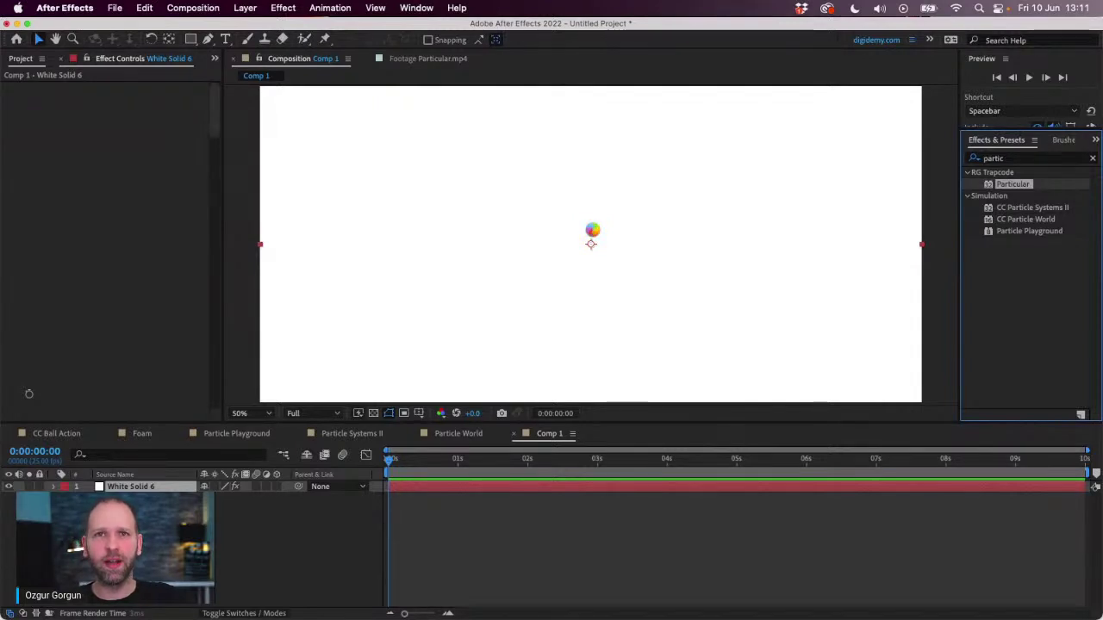
drag(592, 230, 592, 237)
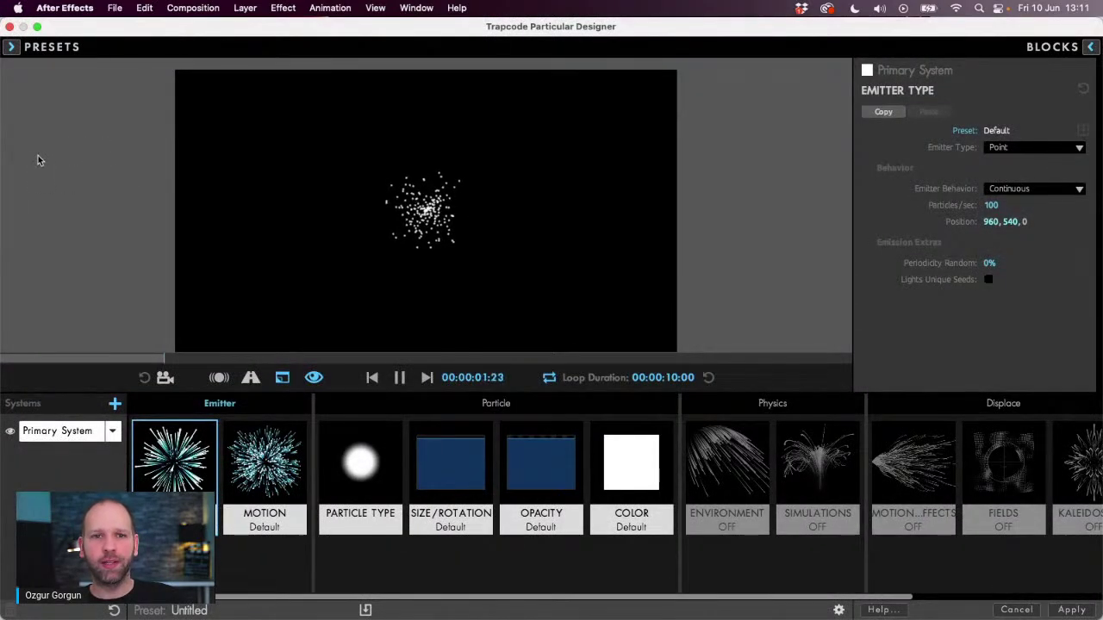
click(10, 46)
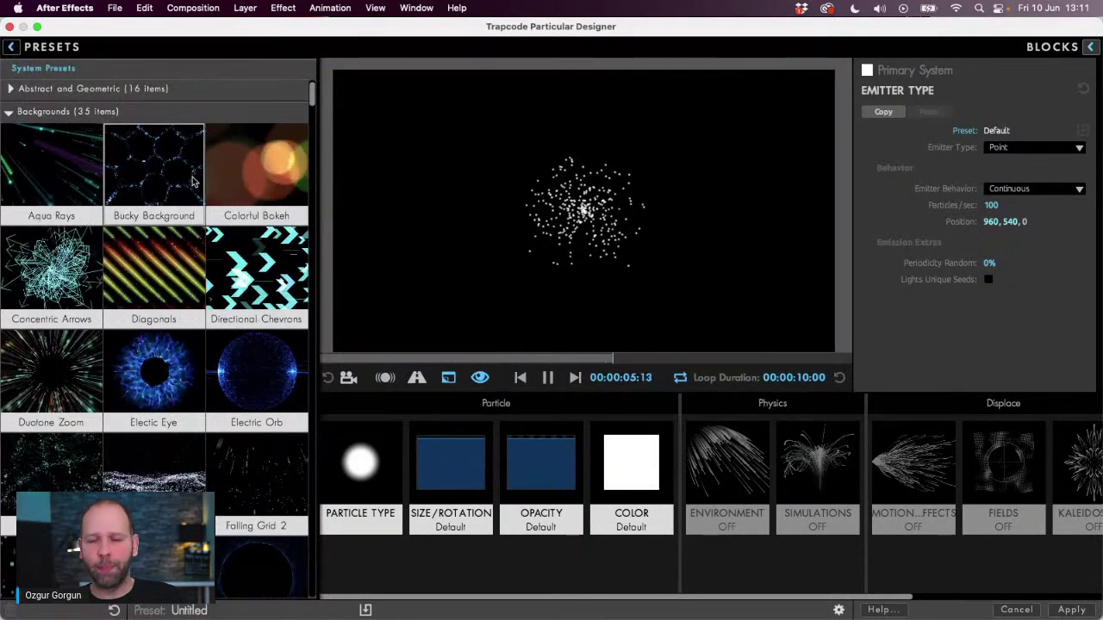
Browse the system presets from Backgrounds through Motion Graphics, trying Blast Sparks 2 from Explosive and Abbot Kinney from Motion Graphics.
click(67, 111)
click(75, 135)
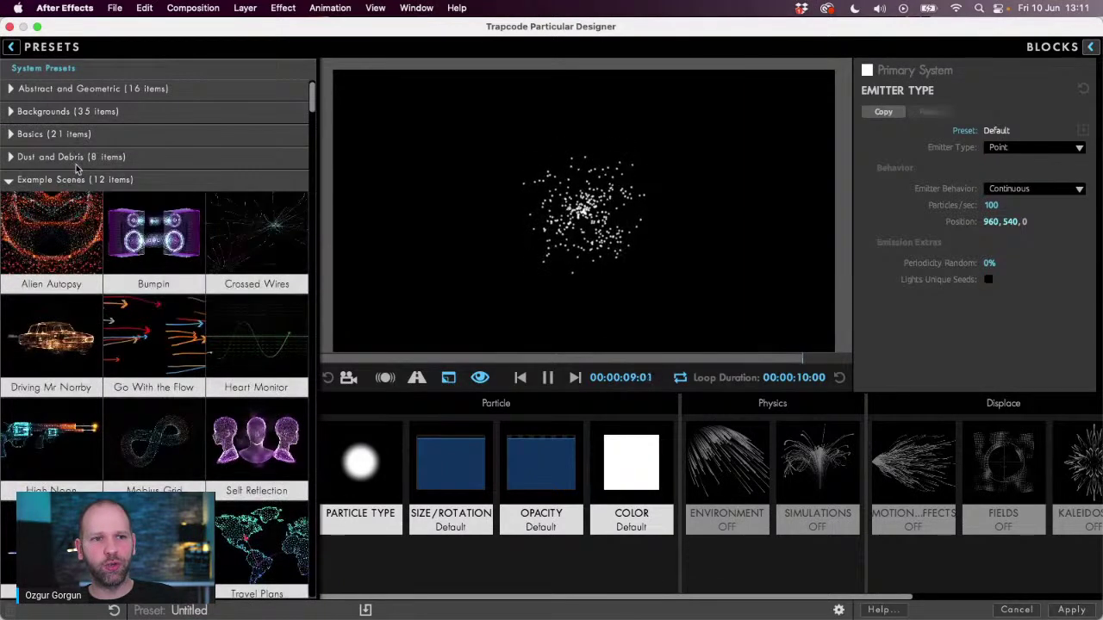
click(76, 180)
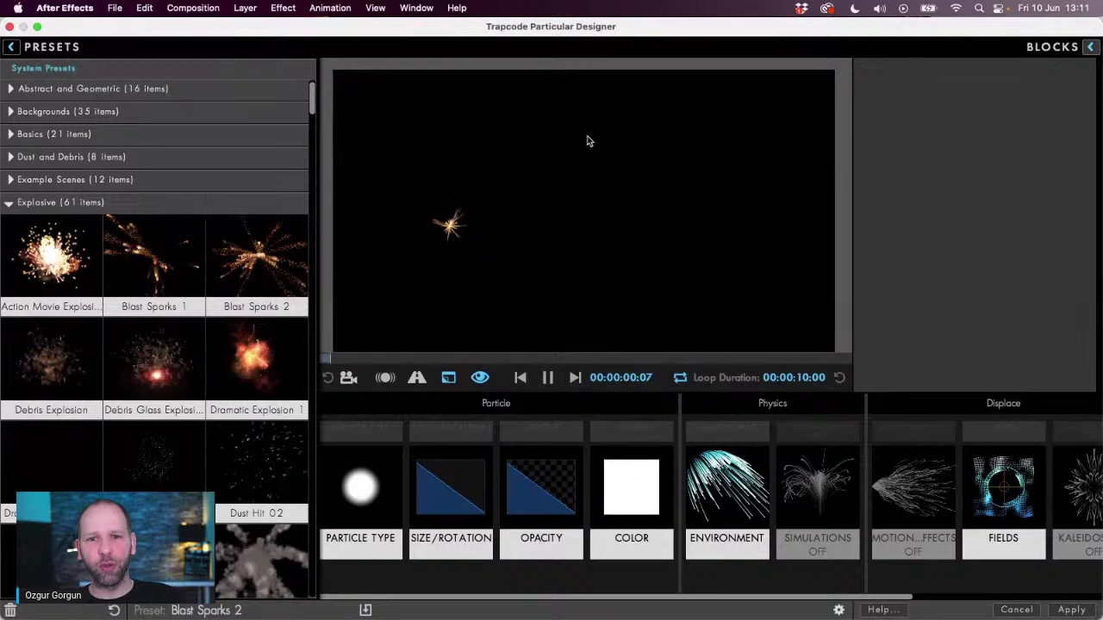
click(79, 205)
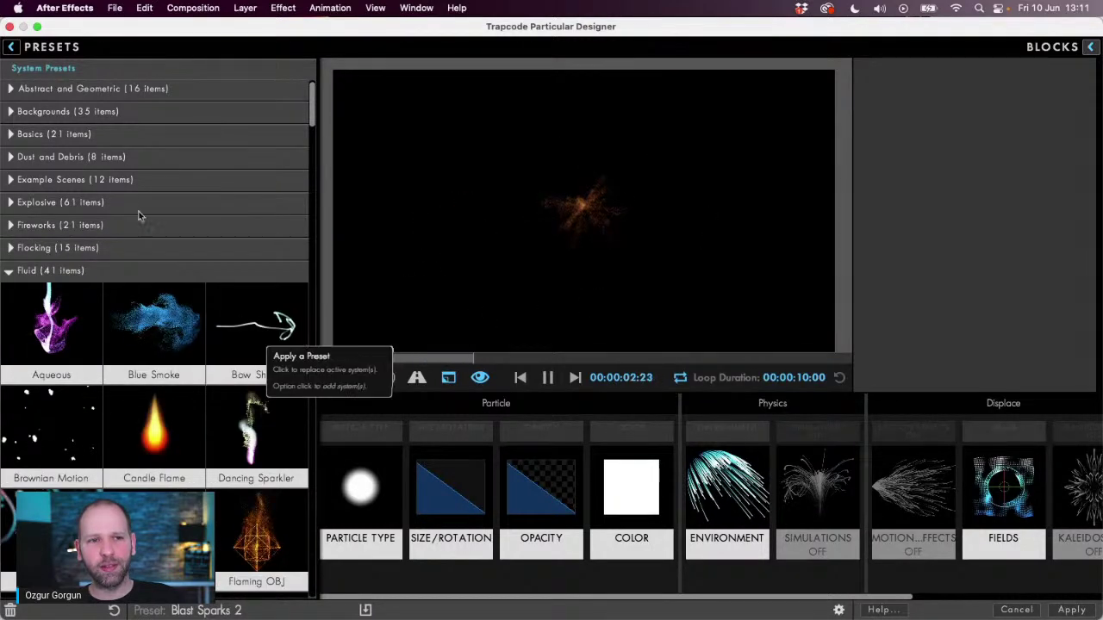
click(41, 272)
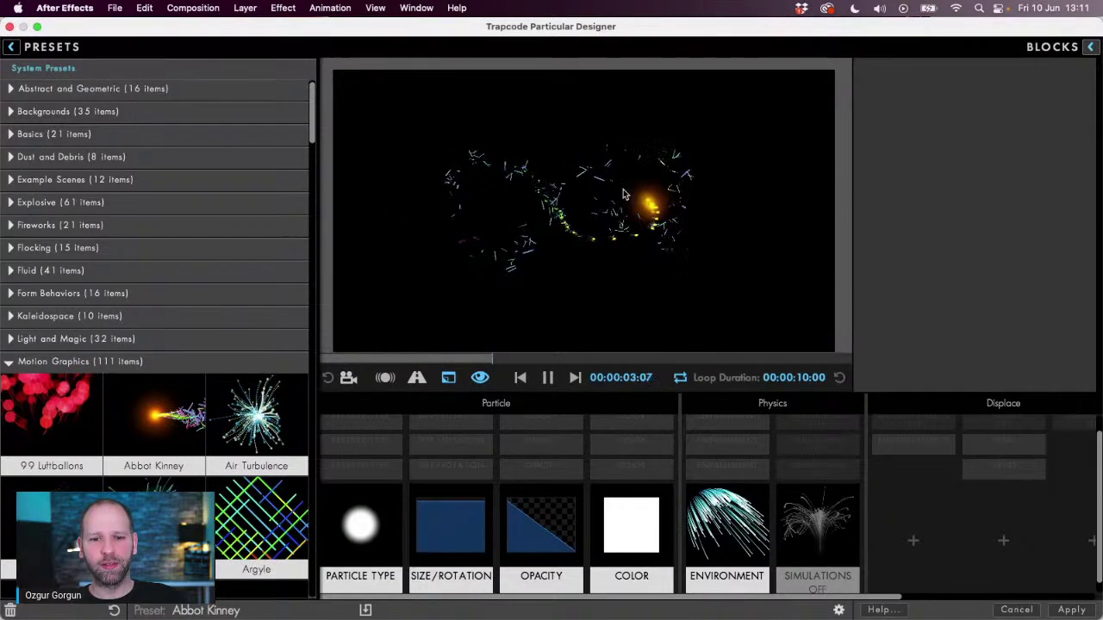
Try the Air Turbulence preset from the Motion Graphics category.
scroll(276, 390, down, 1)
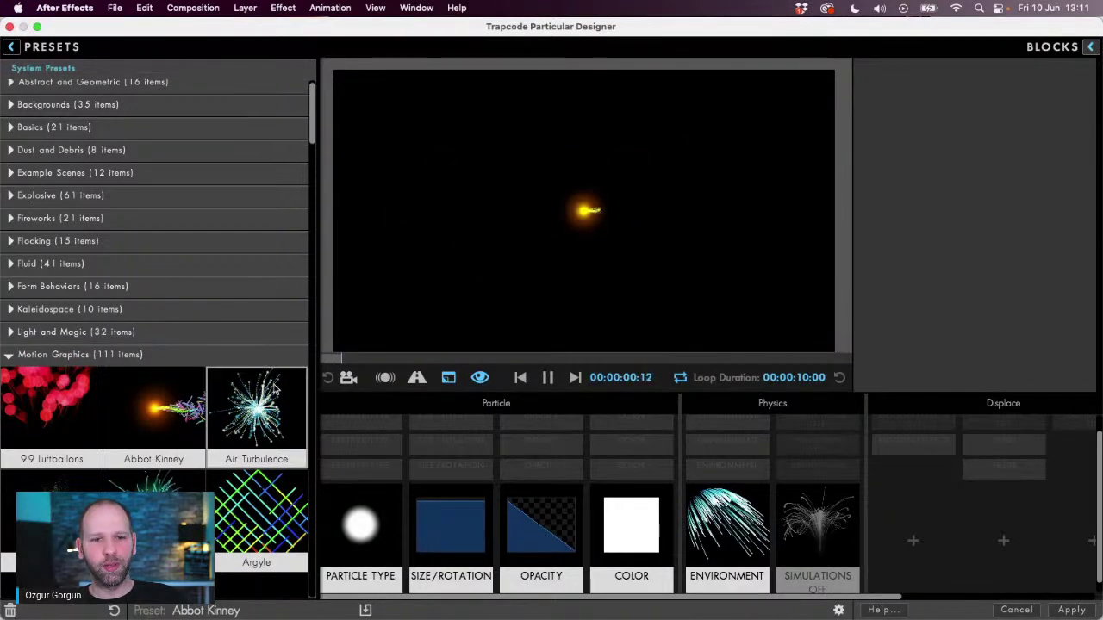
scroll(275, 390, down, 1)
click(276, 390)
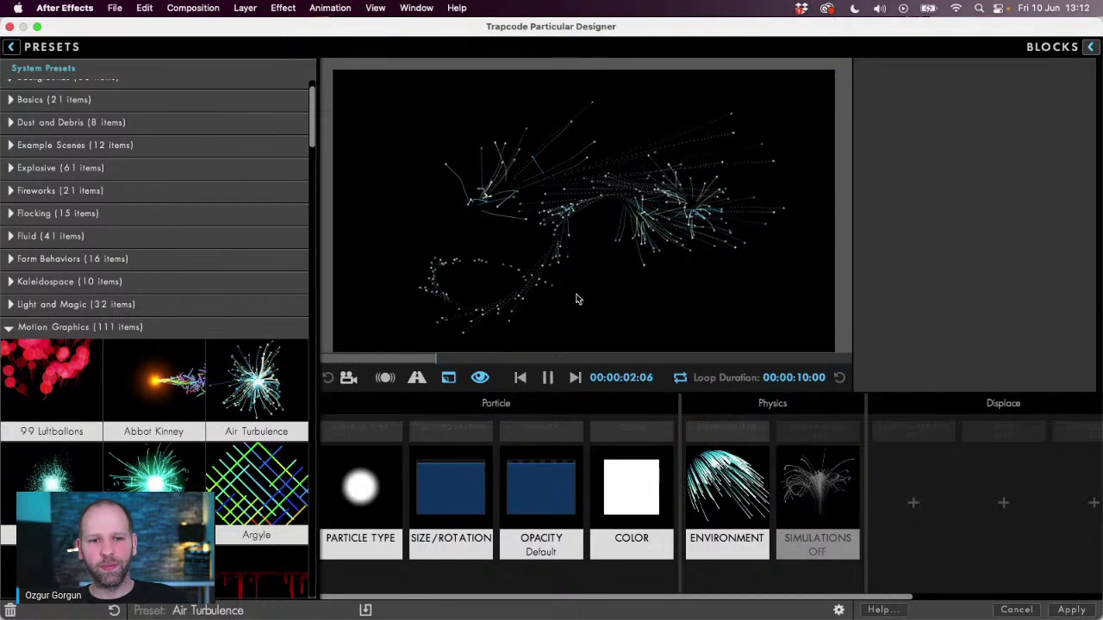
Load the Dementors preset from the Motion Graphics category.
scroll(233, 444, down, 10)
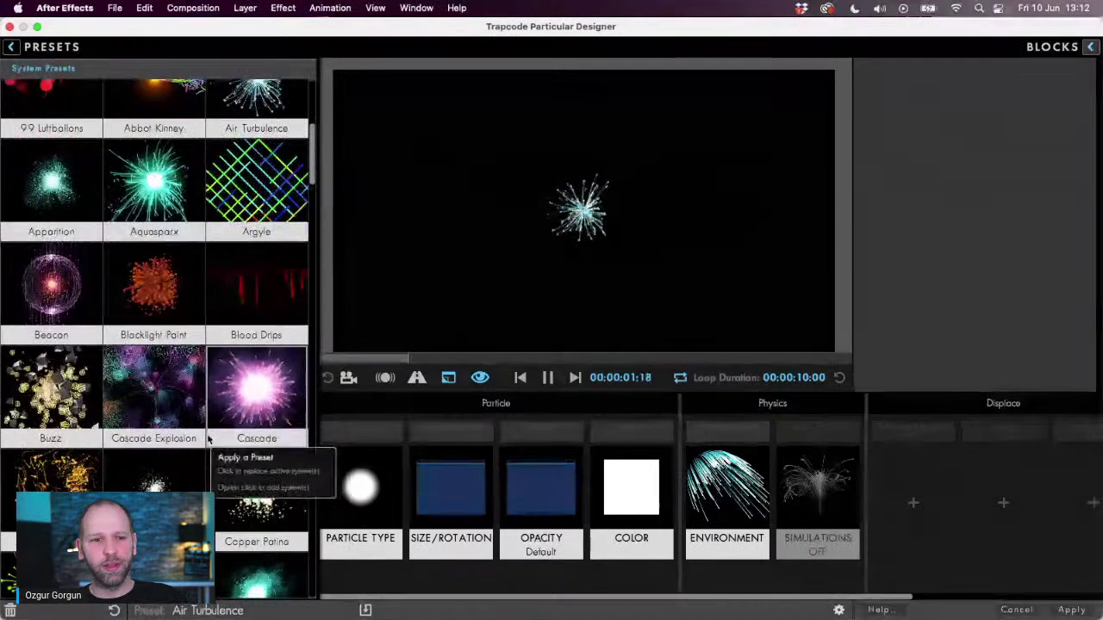
scroll(215, 441, down, 3)
click(155, 415)
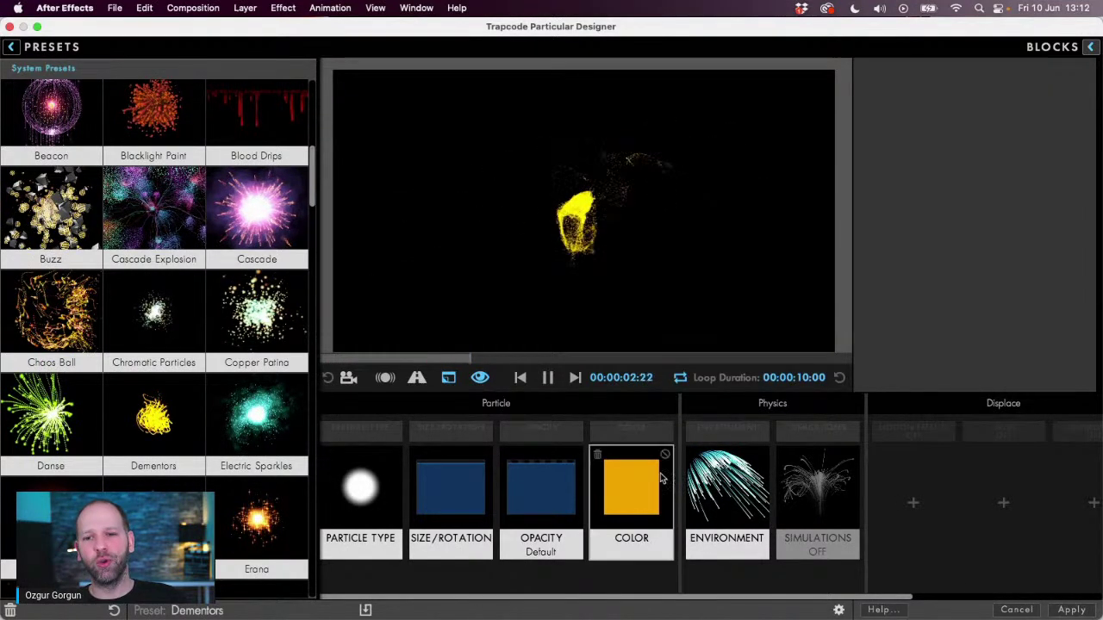
Change the particle color of System 2 in the Dementors preset from orange to bright green.
click(631, 487)
click(1002, 190)
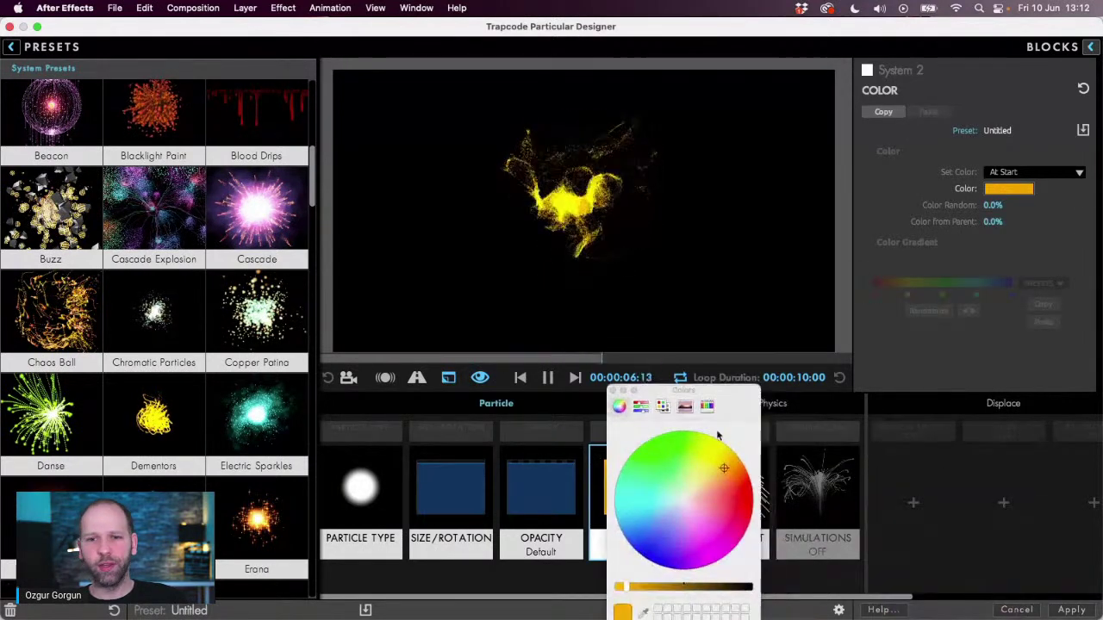
click(614, 392)
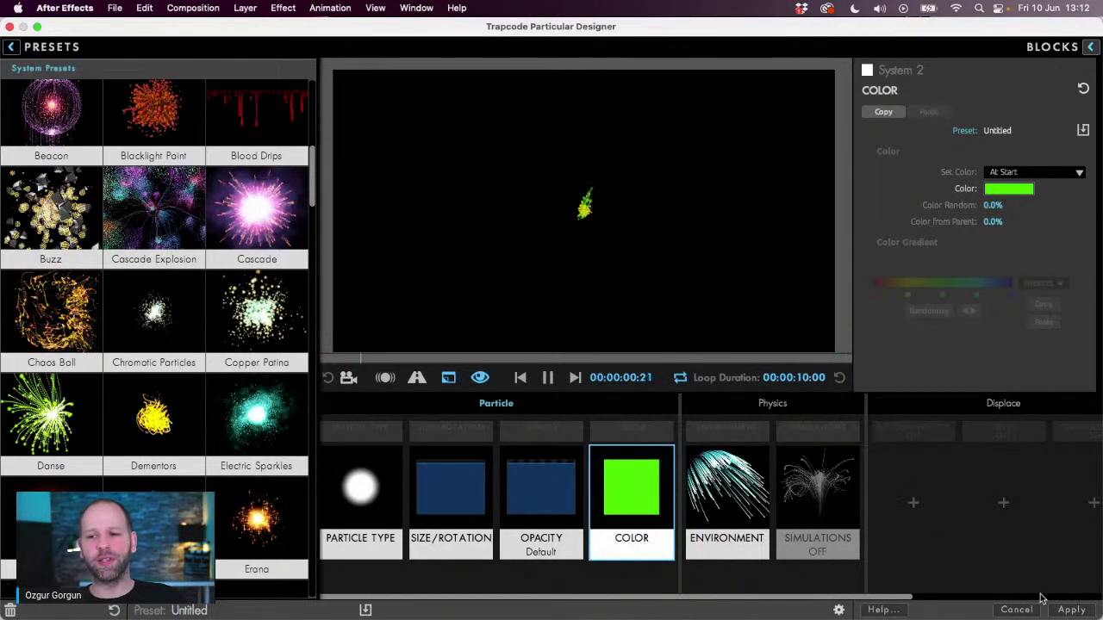
Apply the finished Designer setup to the white solid and play a preview of the particle animation in Comp 1.
click(1068, 609)
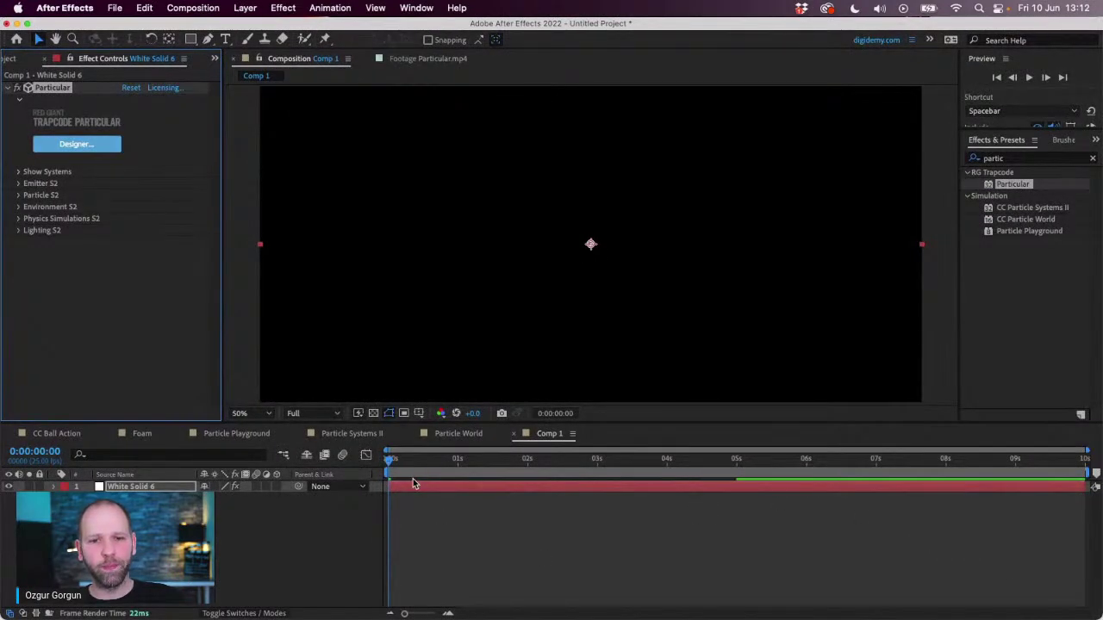
key(space)
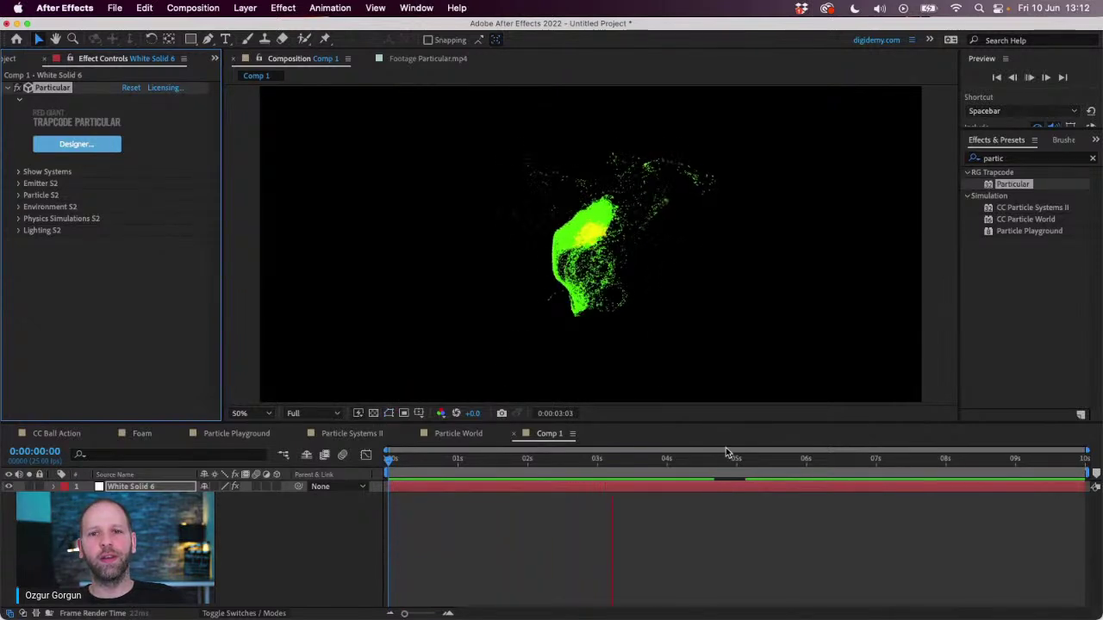
key(space)
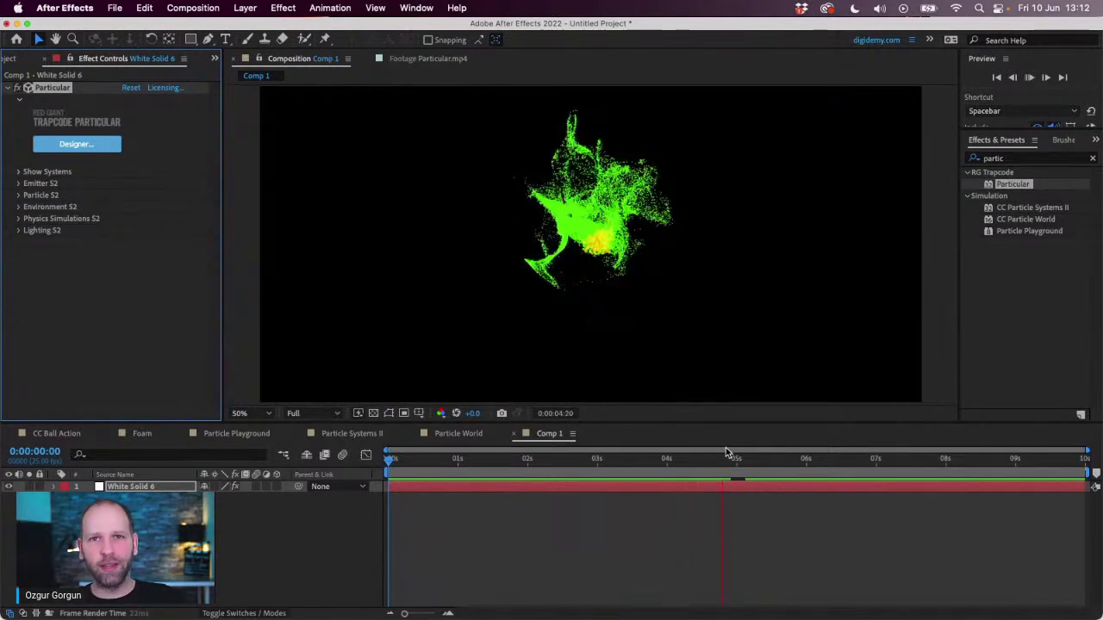